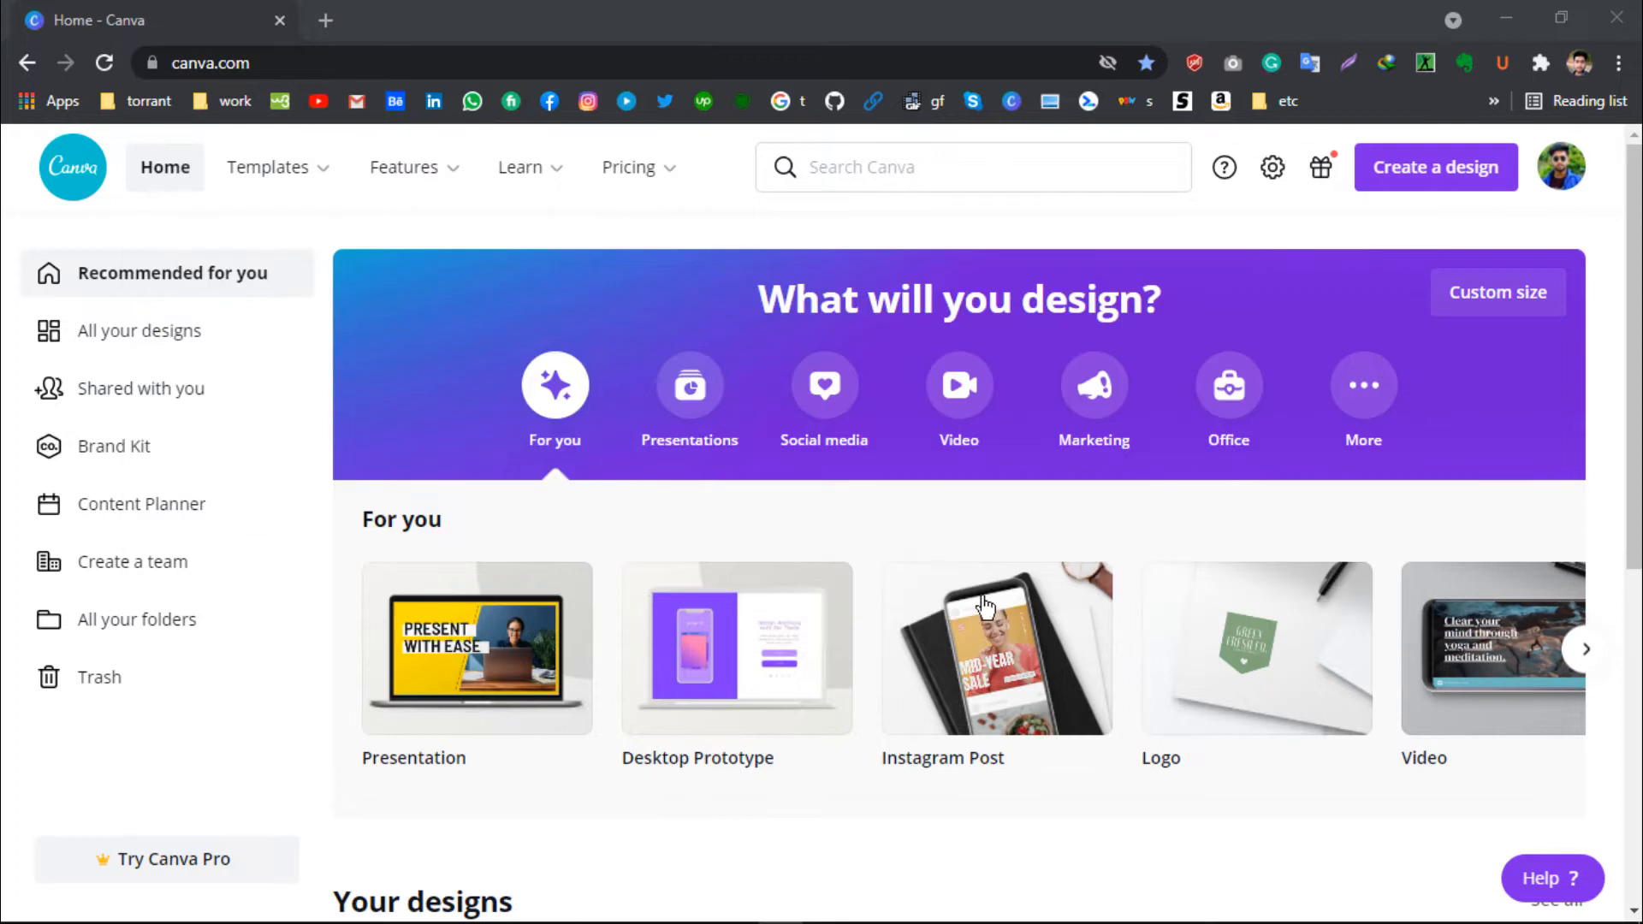
- Look over the home page's design categories, the Presentations formats and the search suggestions
scroll(931, 596, "down", 4)
scroll(856, 283, "up", 4)
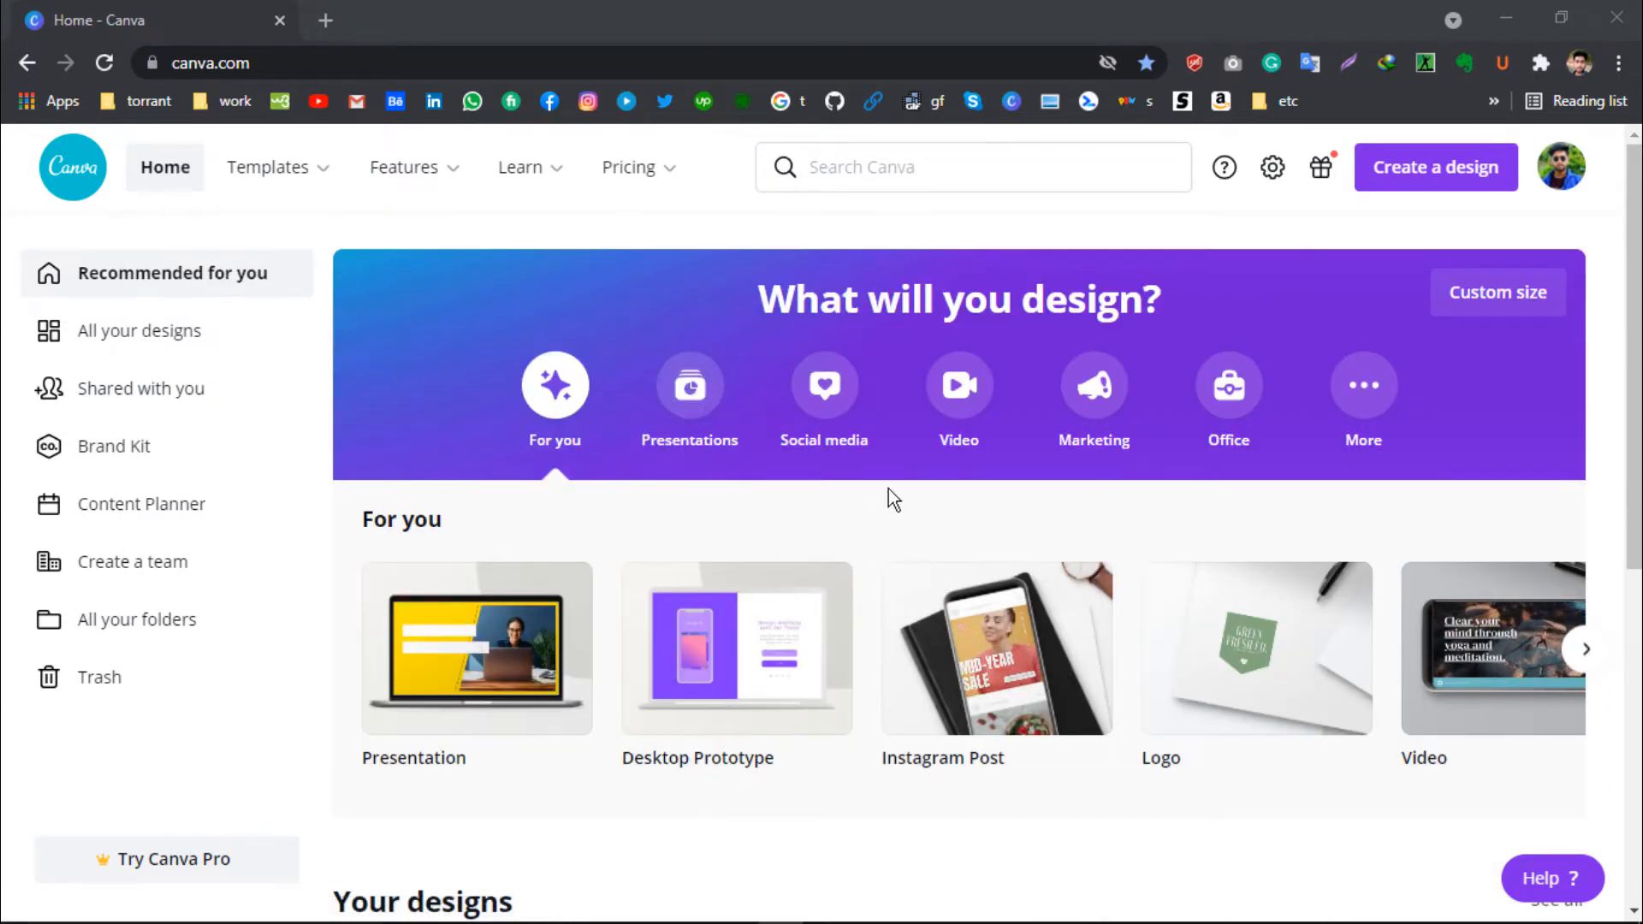
scroll(1075, 466, "down", 1)
scroll(1075, 466, "up", 1)
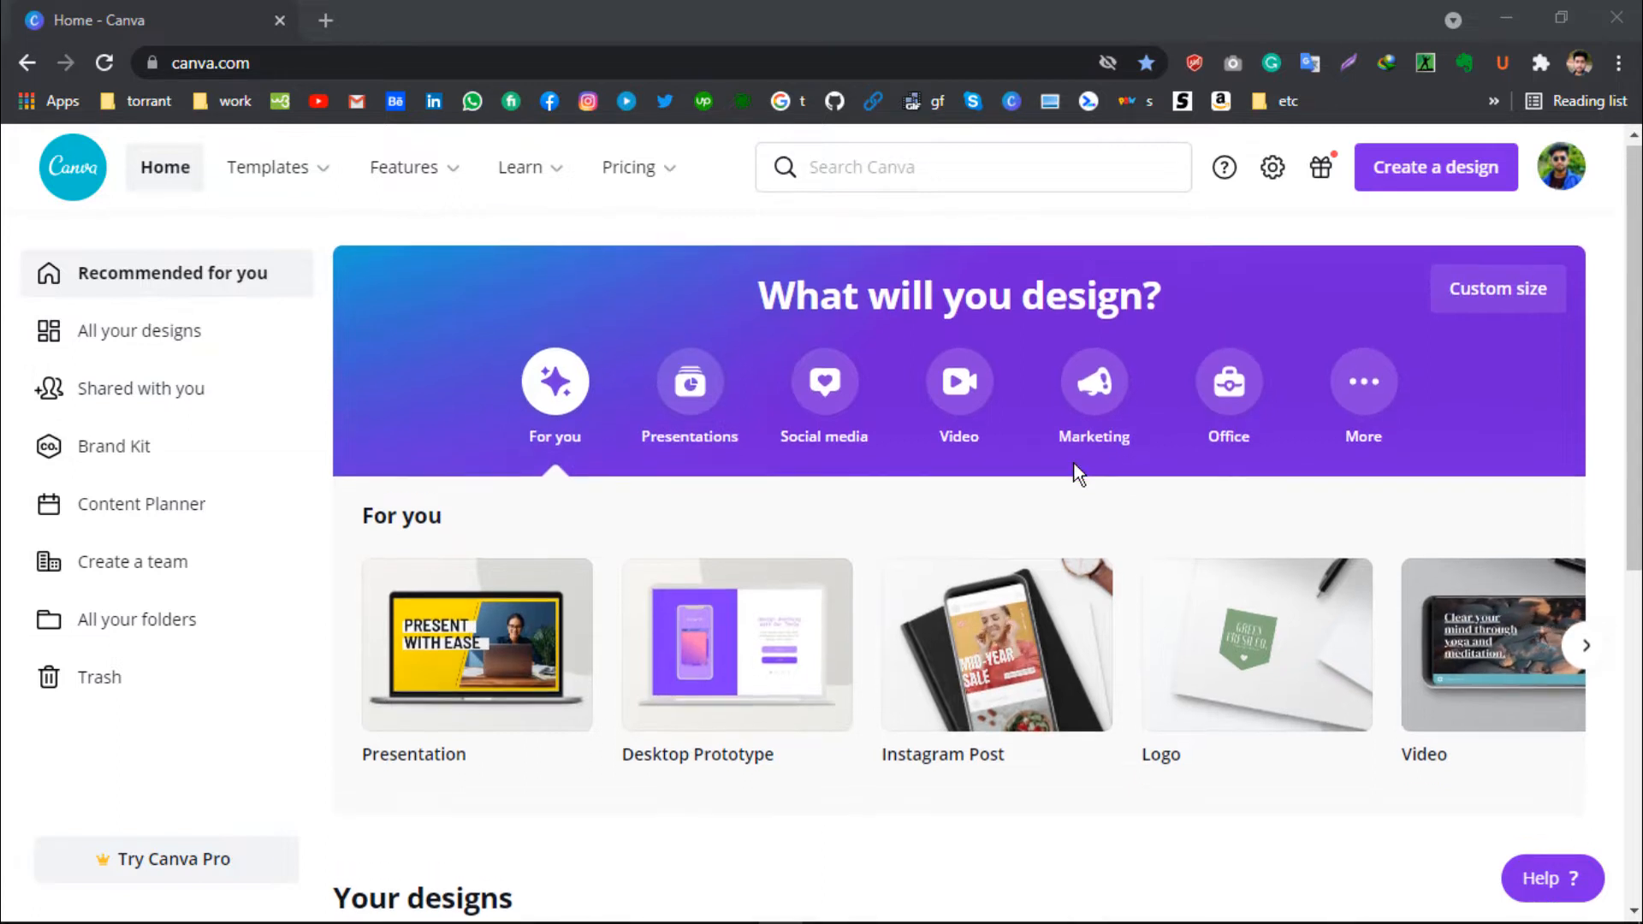
left_click(690, 396)
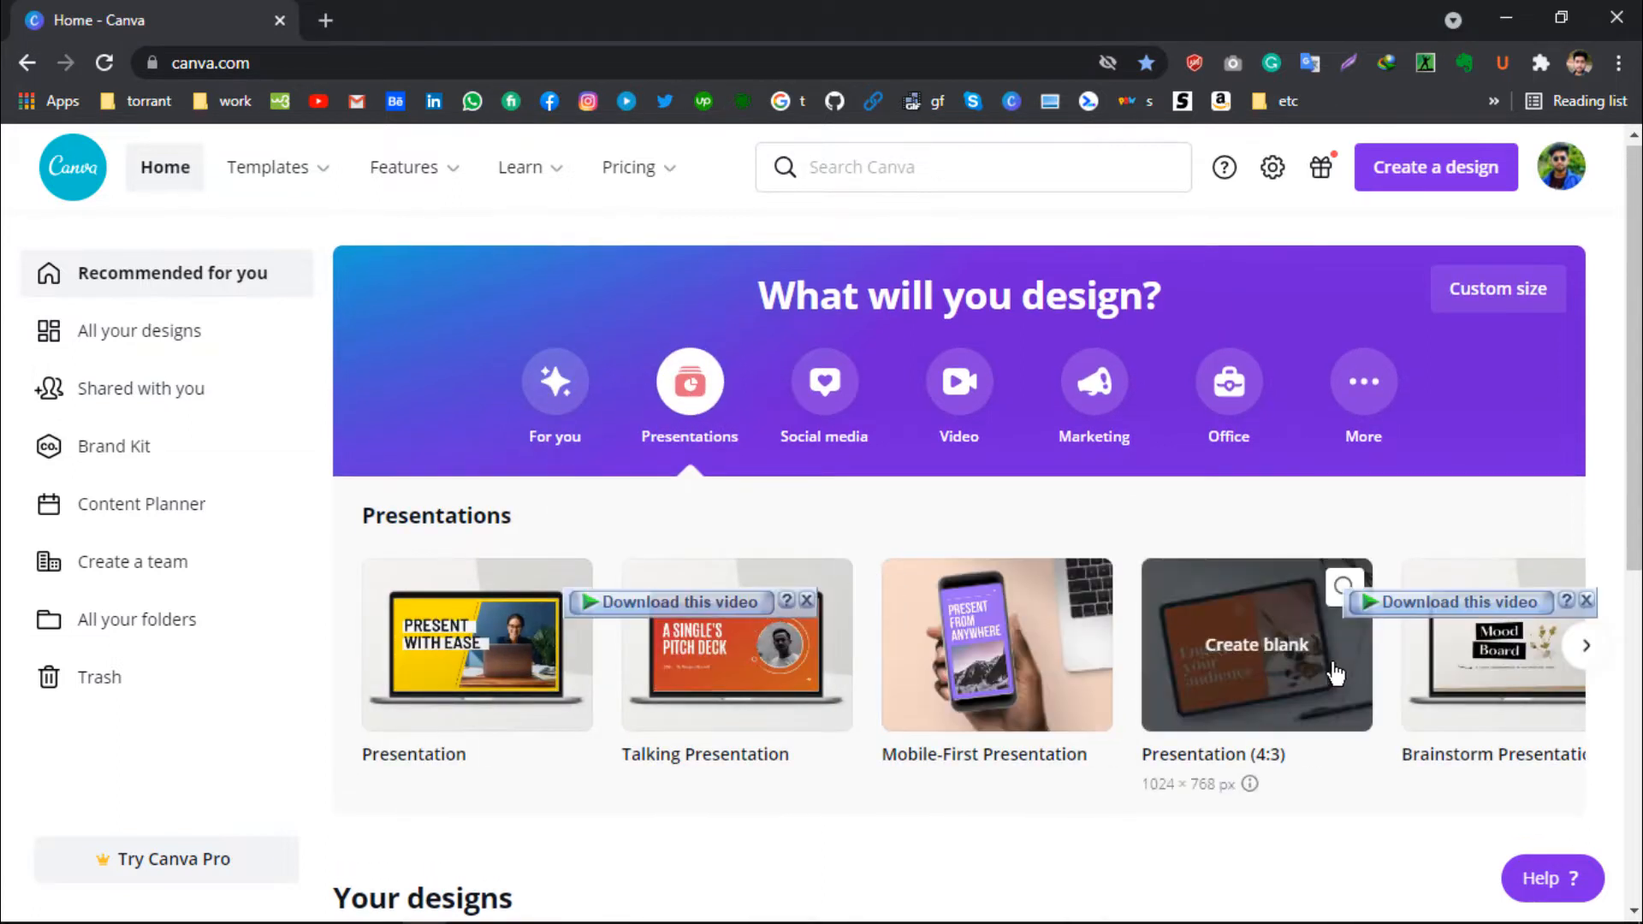
scroll(1337, 673, "right", 1)
left_click(554, 385)
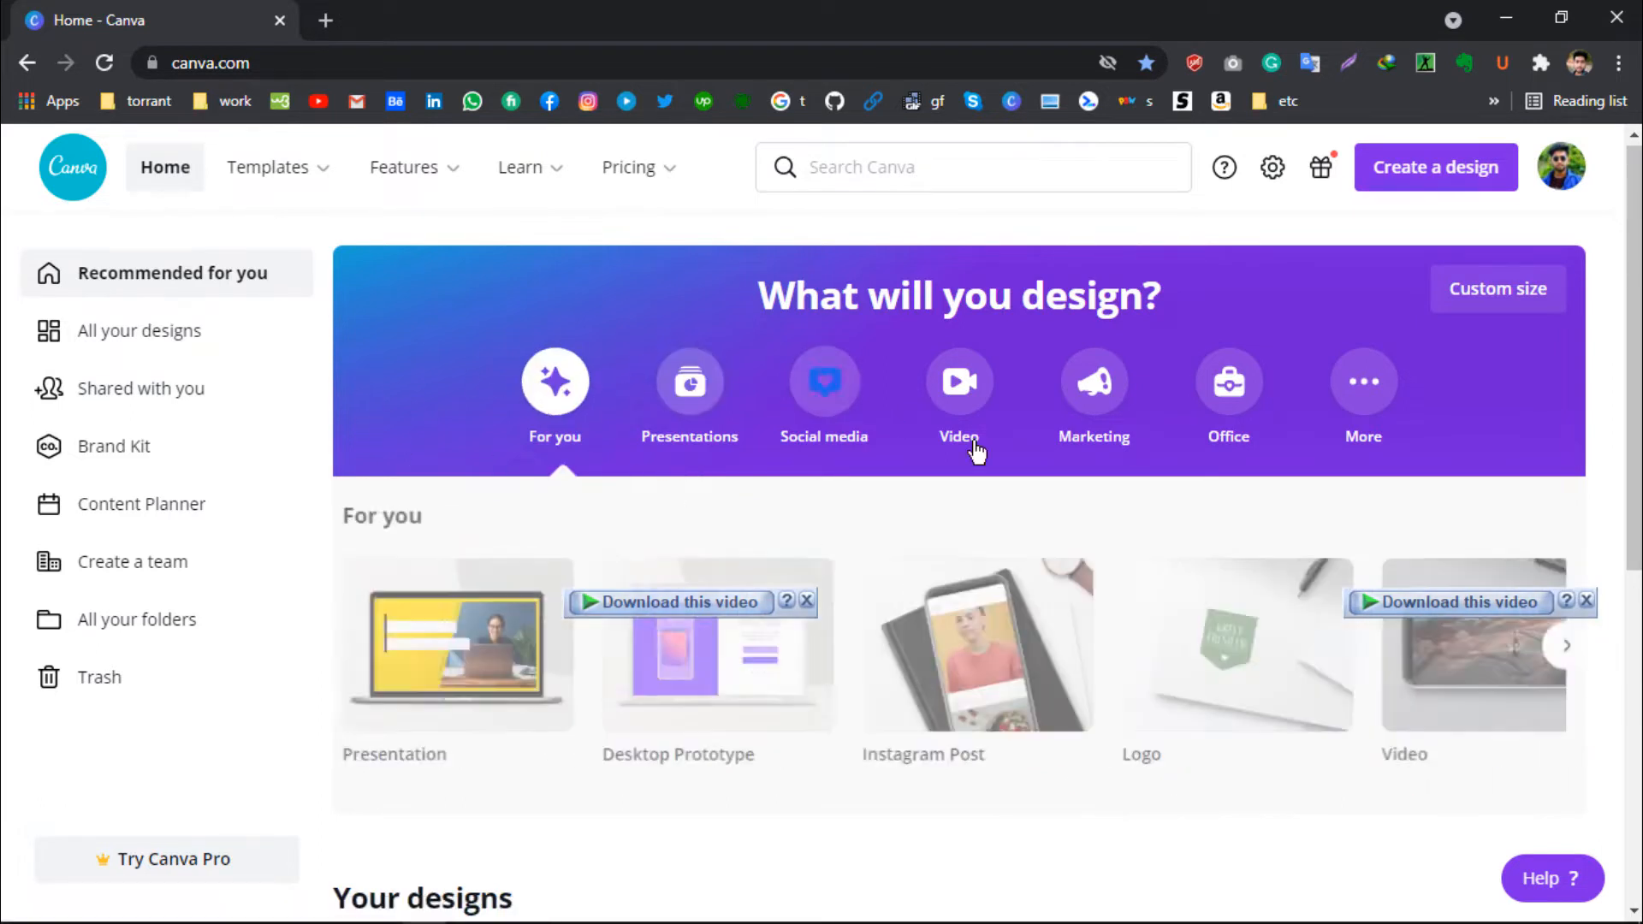
left_click(873, 156)
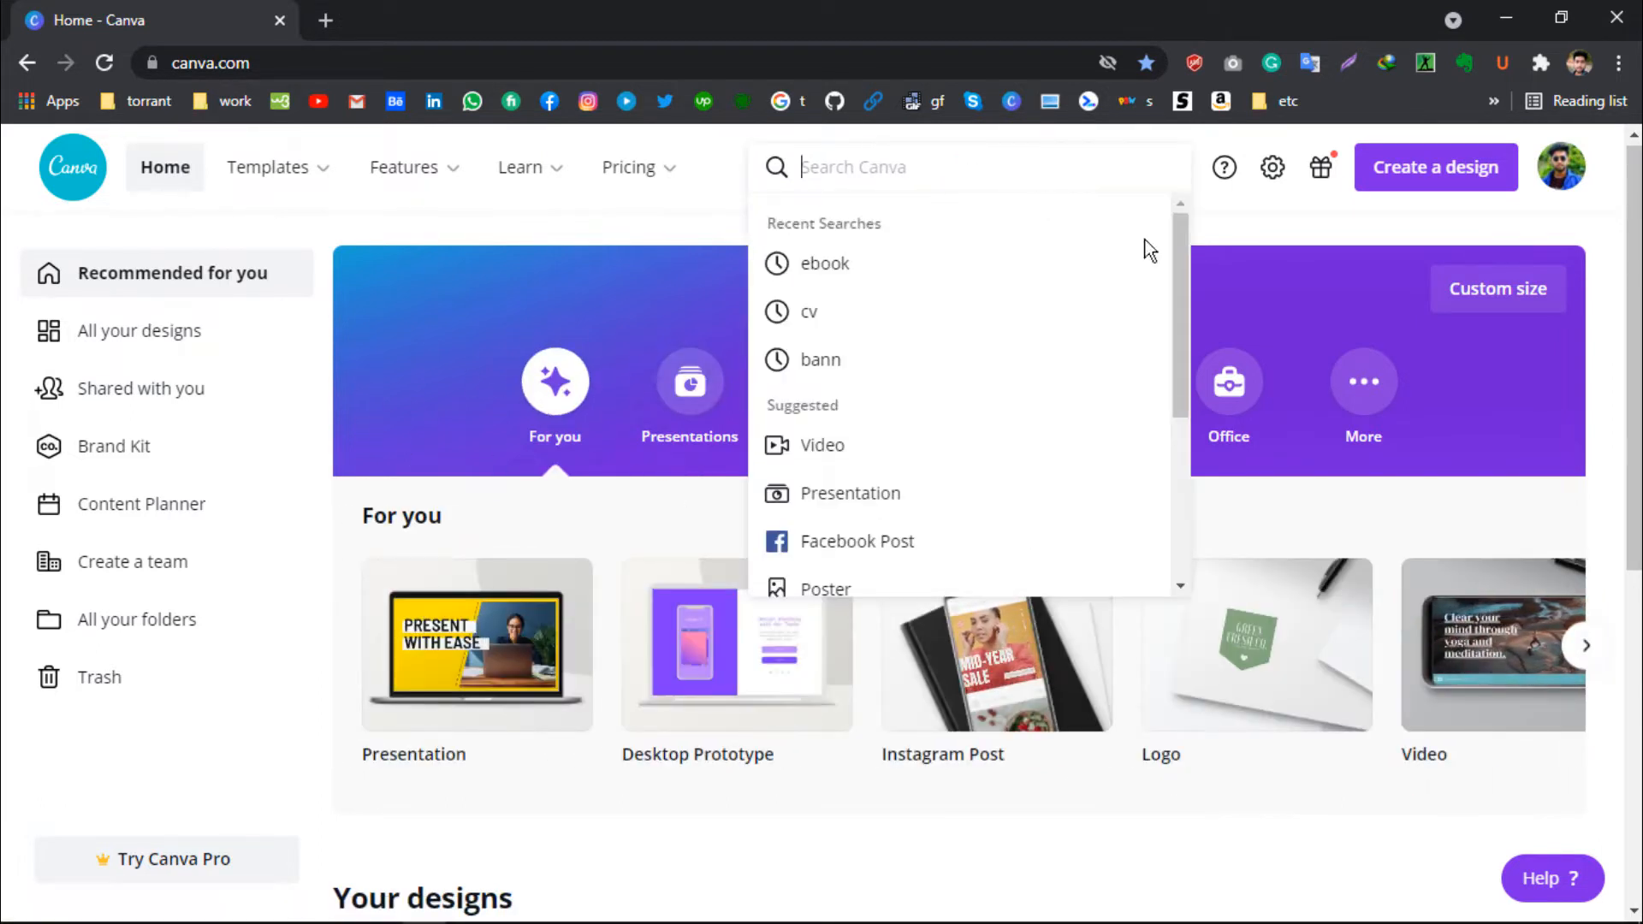
left_click(1531, 399)
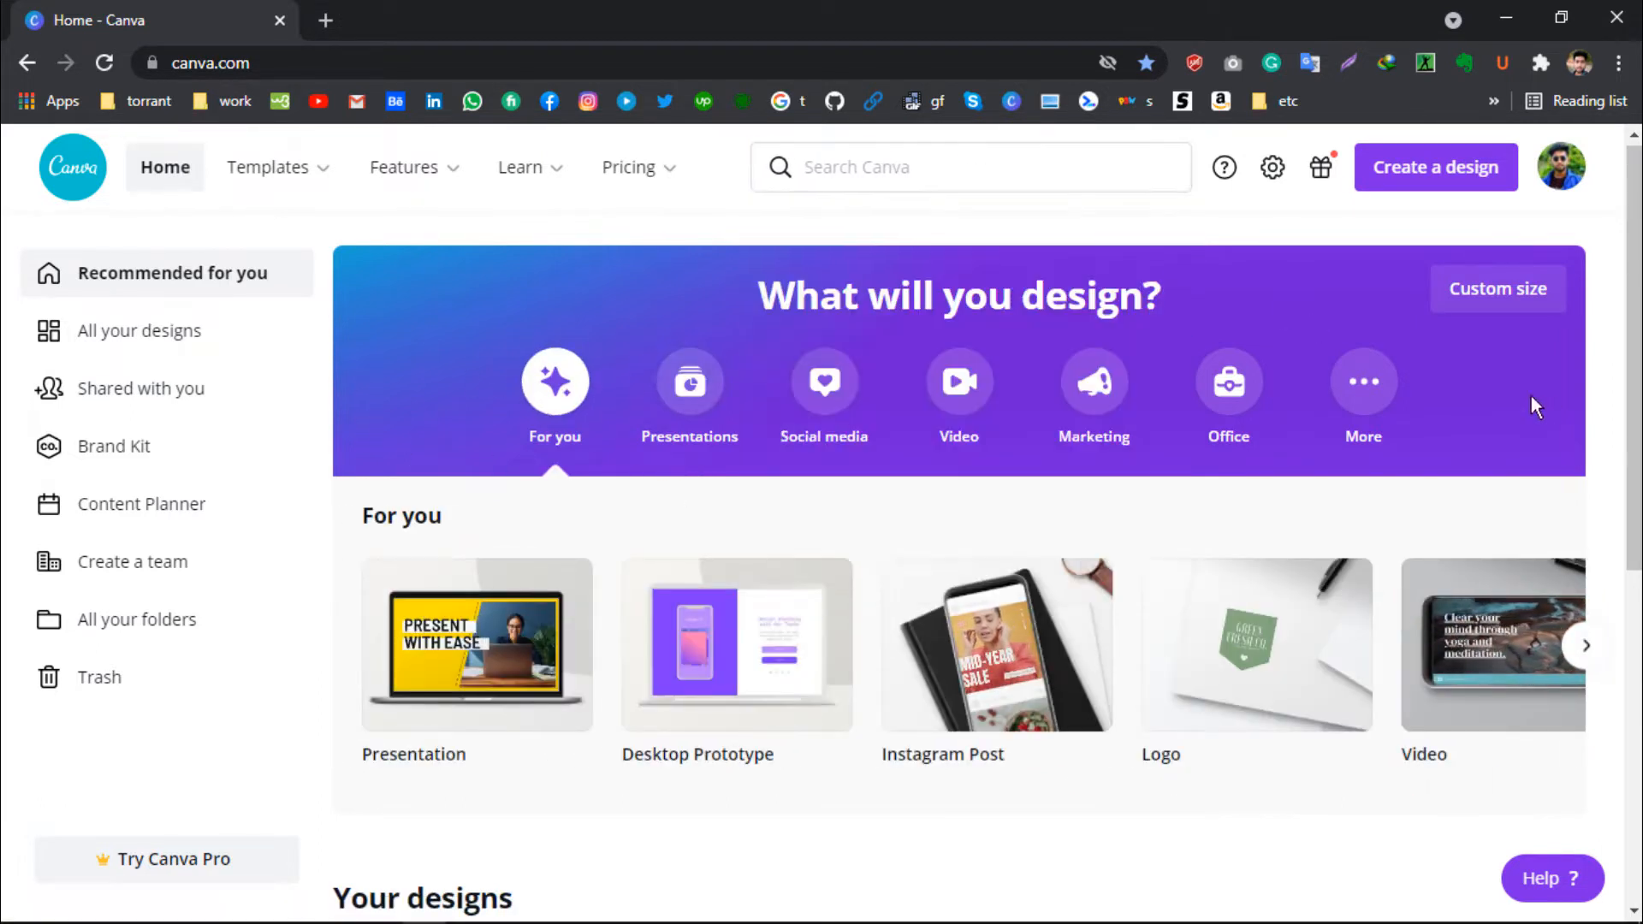
- Show the popular Marketing design formats on the home page after checking the Social media category
left_click(824, 383)
left_click(1093, 385)
scroll(594, 488, "down", 2)
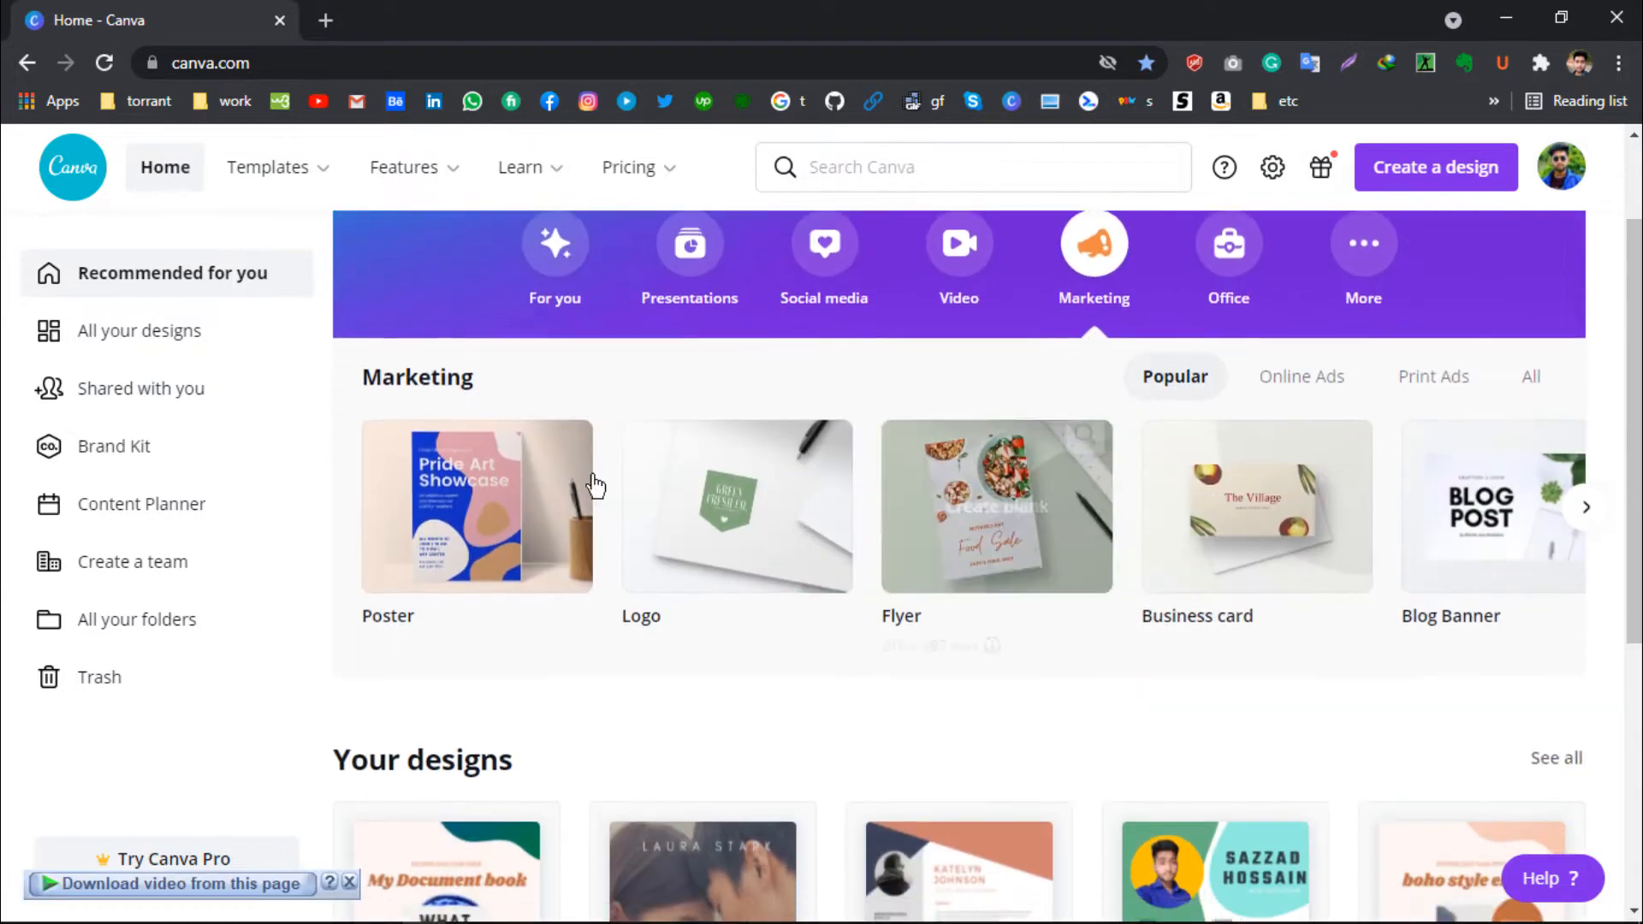
left_click(986, 471)
scroll(986, 466, "up", 2)
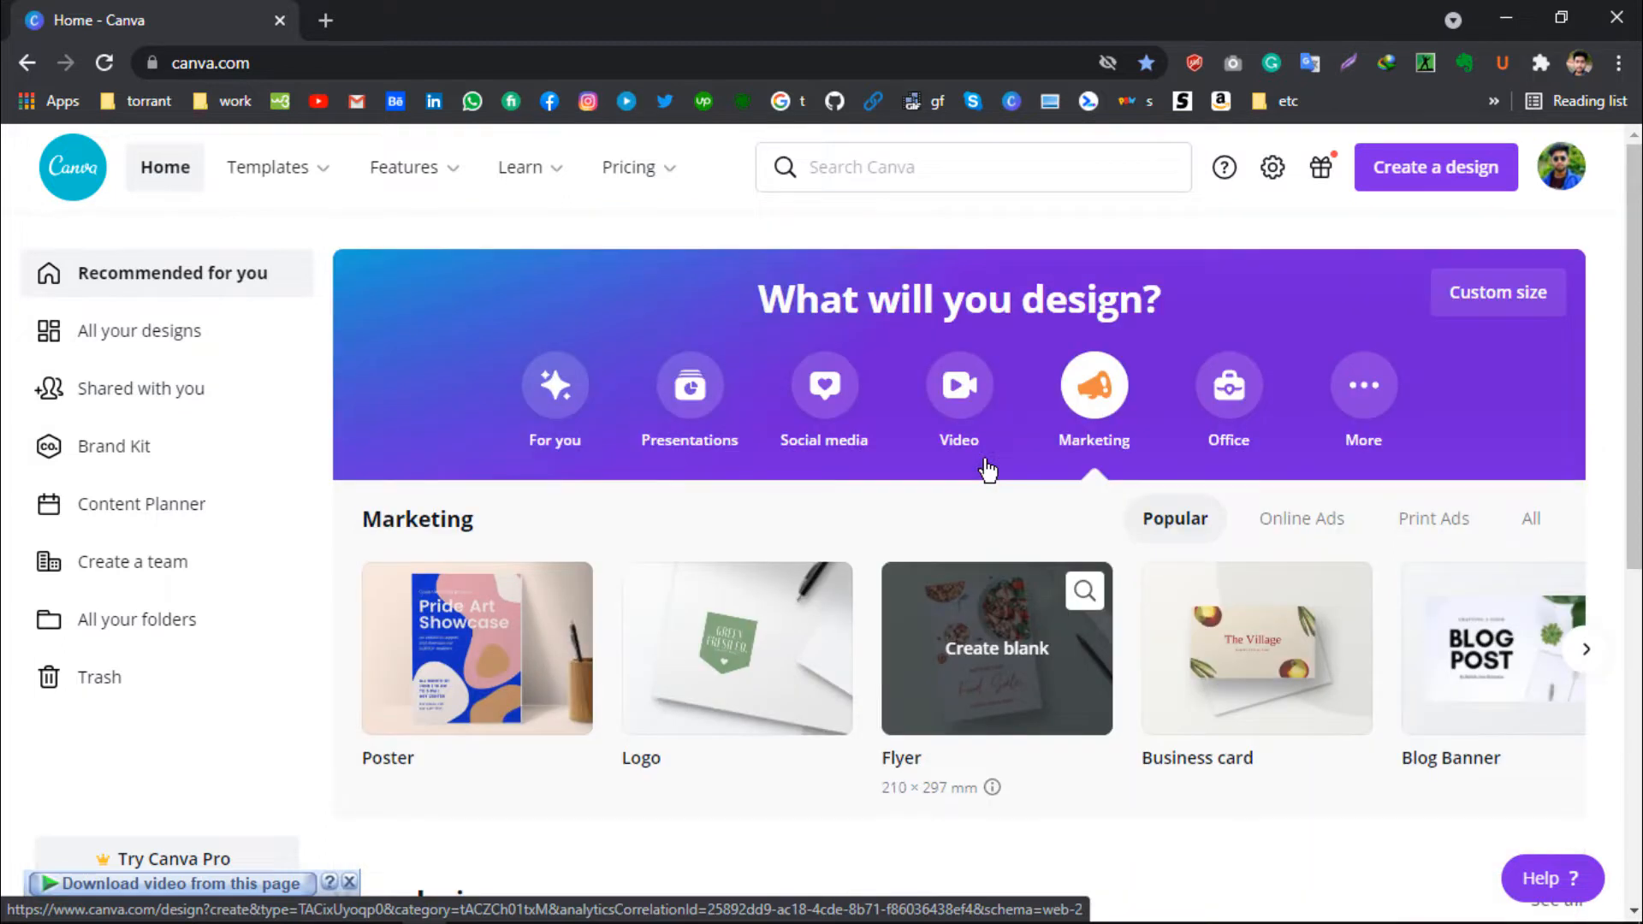
- Examine the custom size options for creating a new design and dismiss them
left_click(1502, 178)
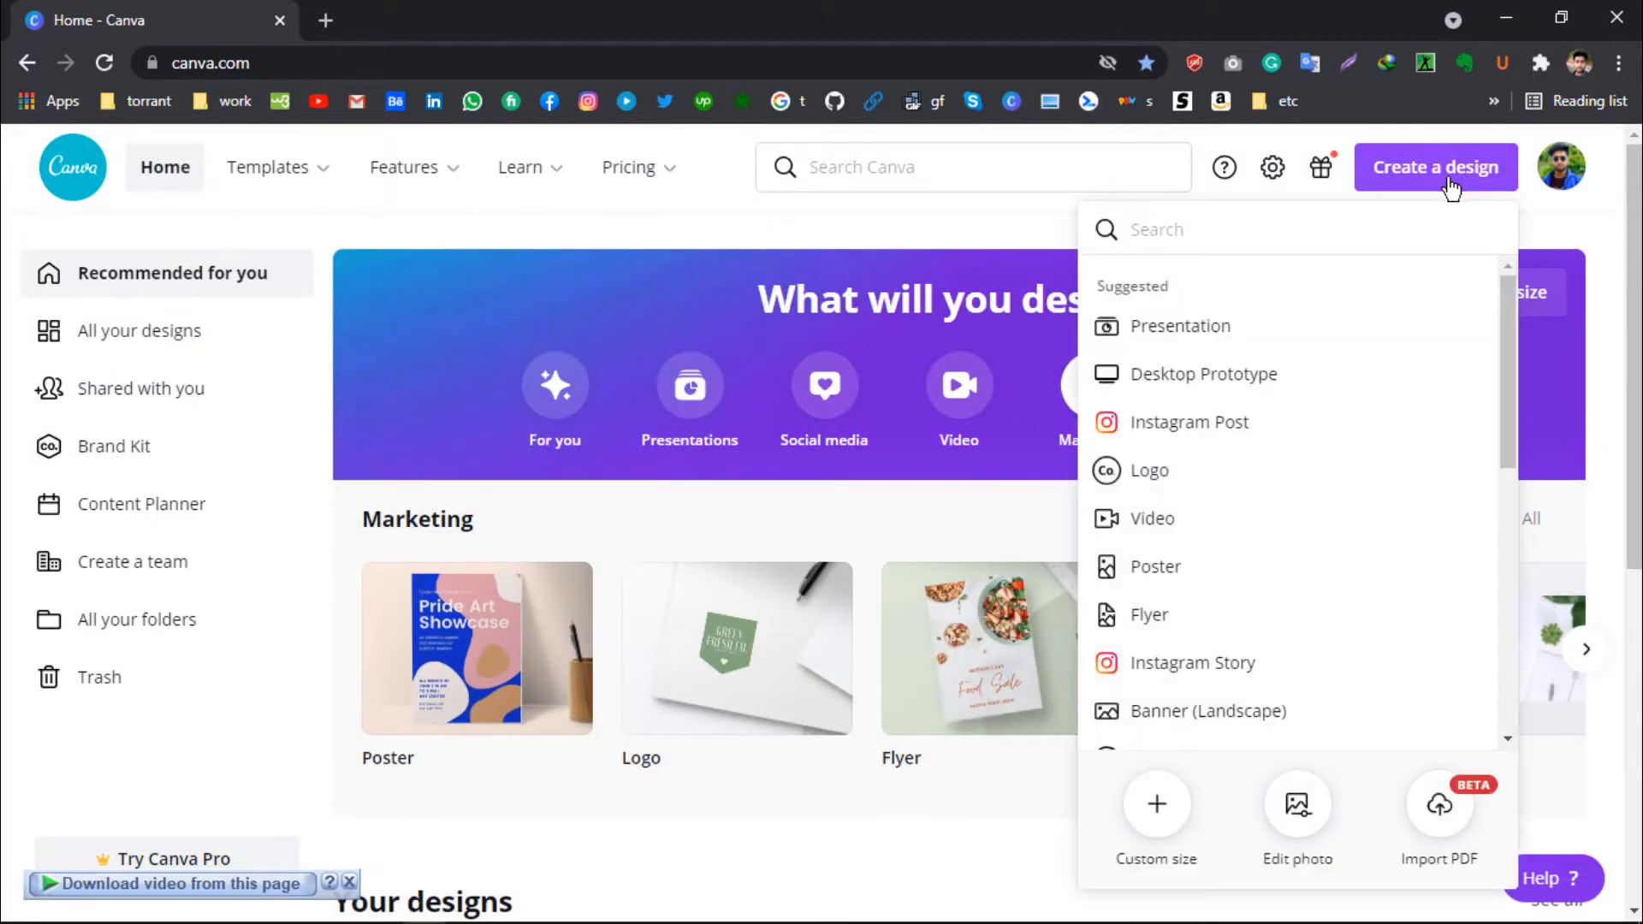
left_click(1159, 804)
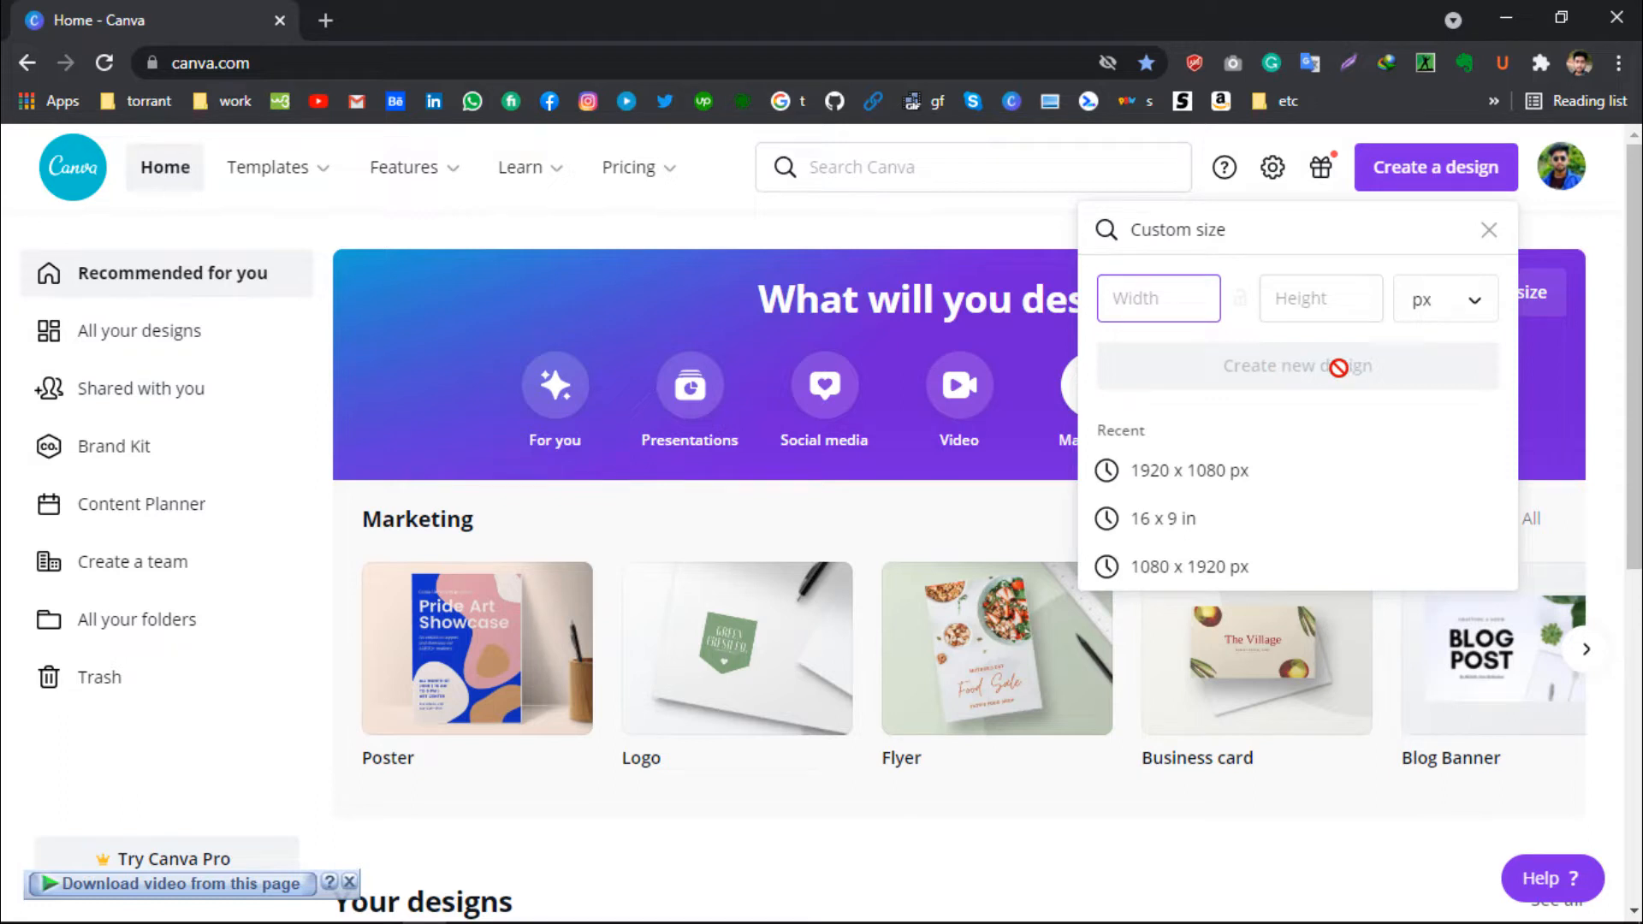
left_click(886, 260)
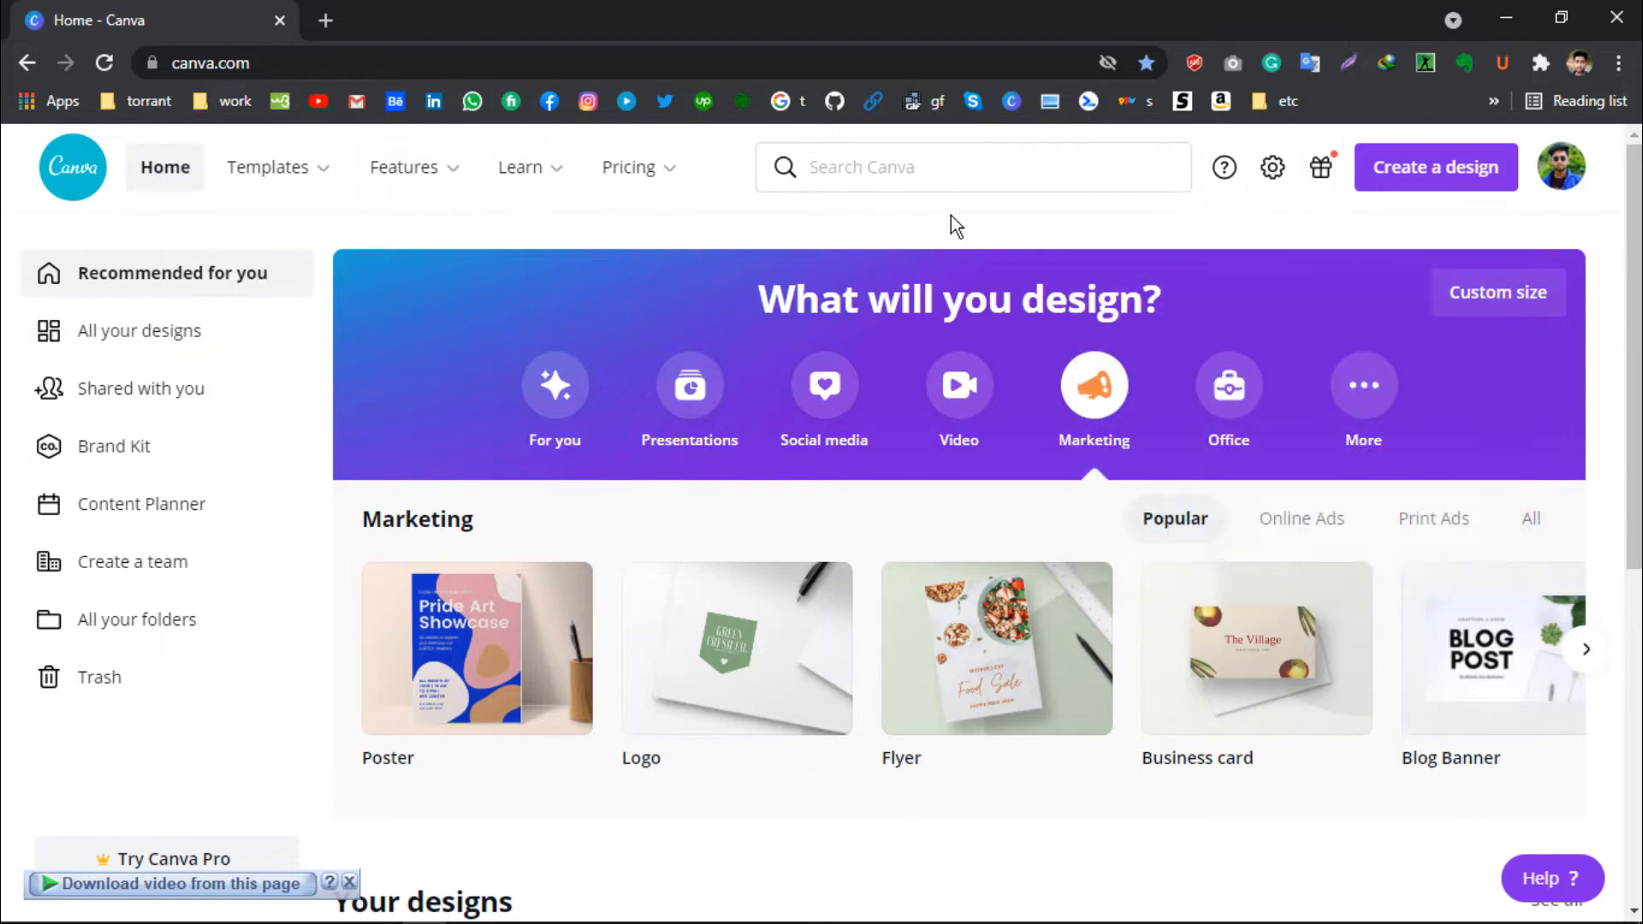
- Create a blank 210 × 297 mm flyer design from the Marketing formats
left_click(984, 620)
left_click(199, 17)
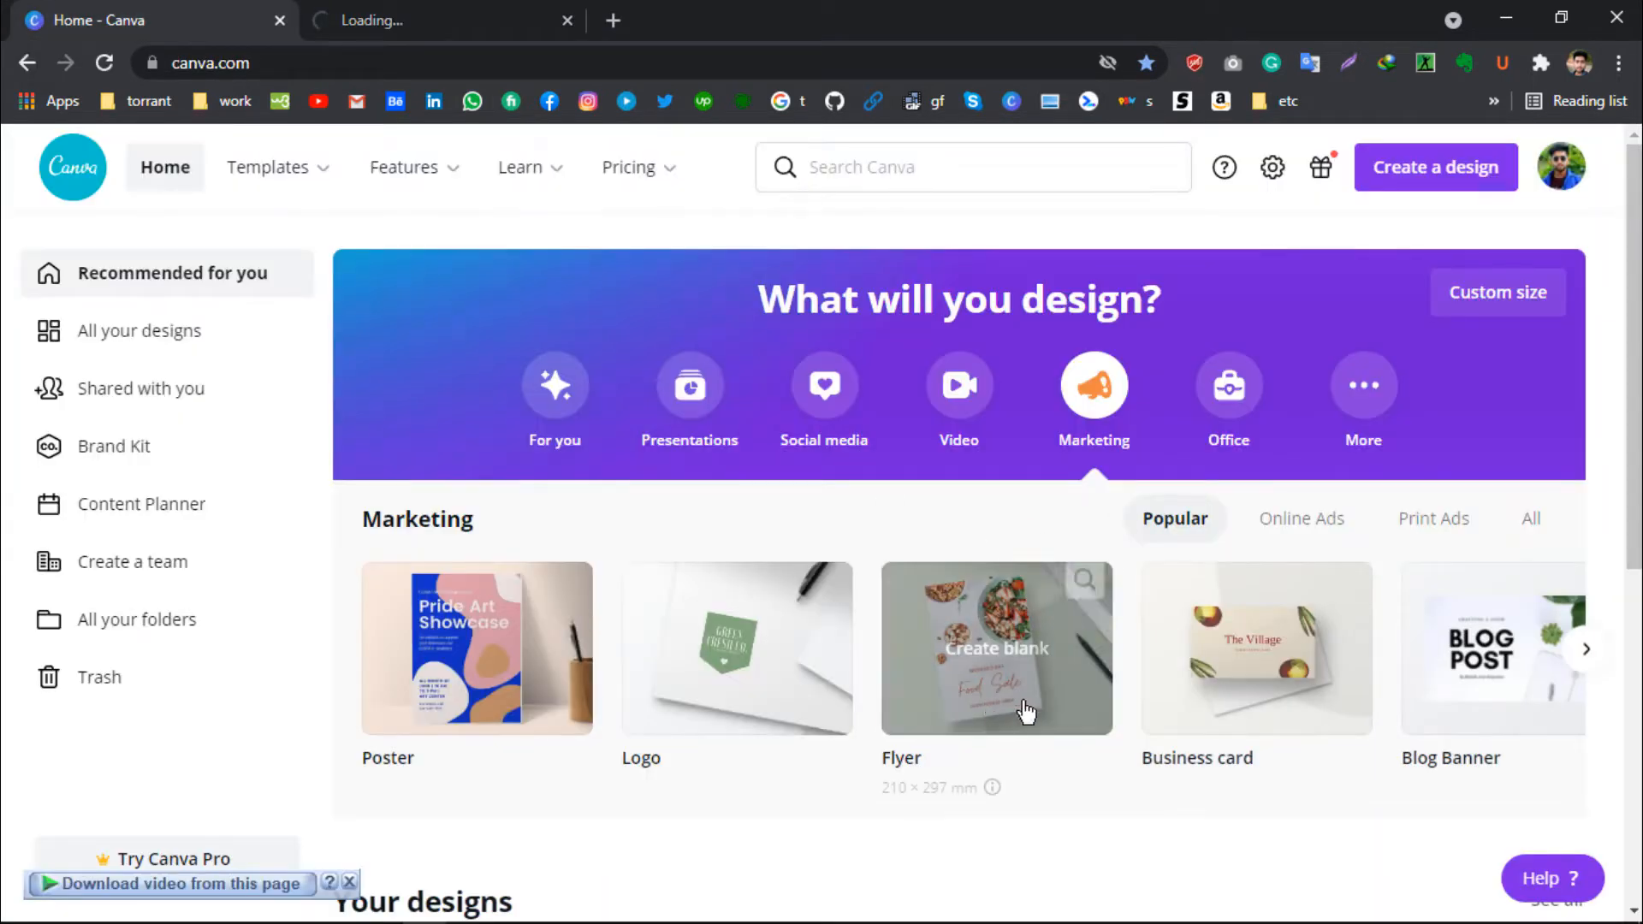
left_click(377, 20)
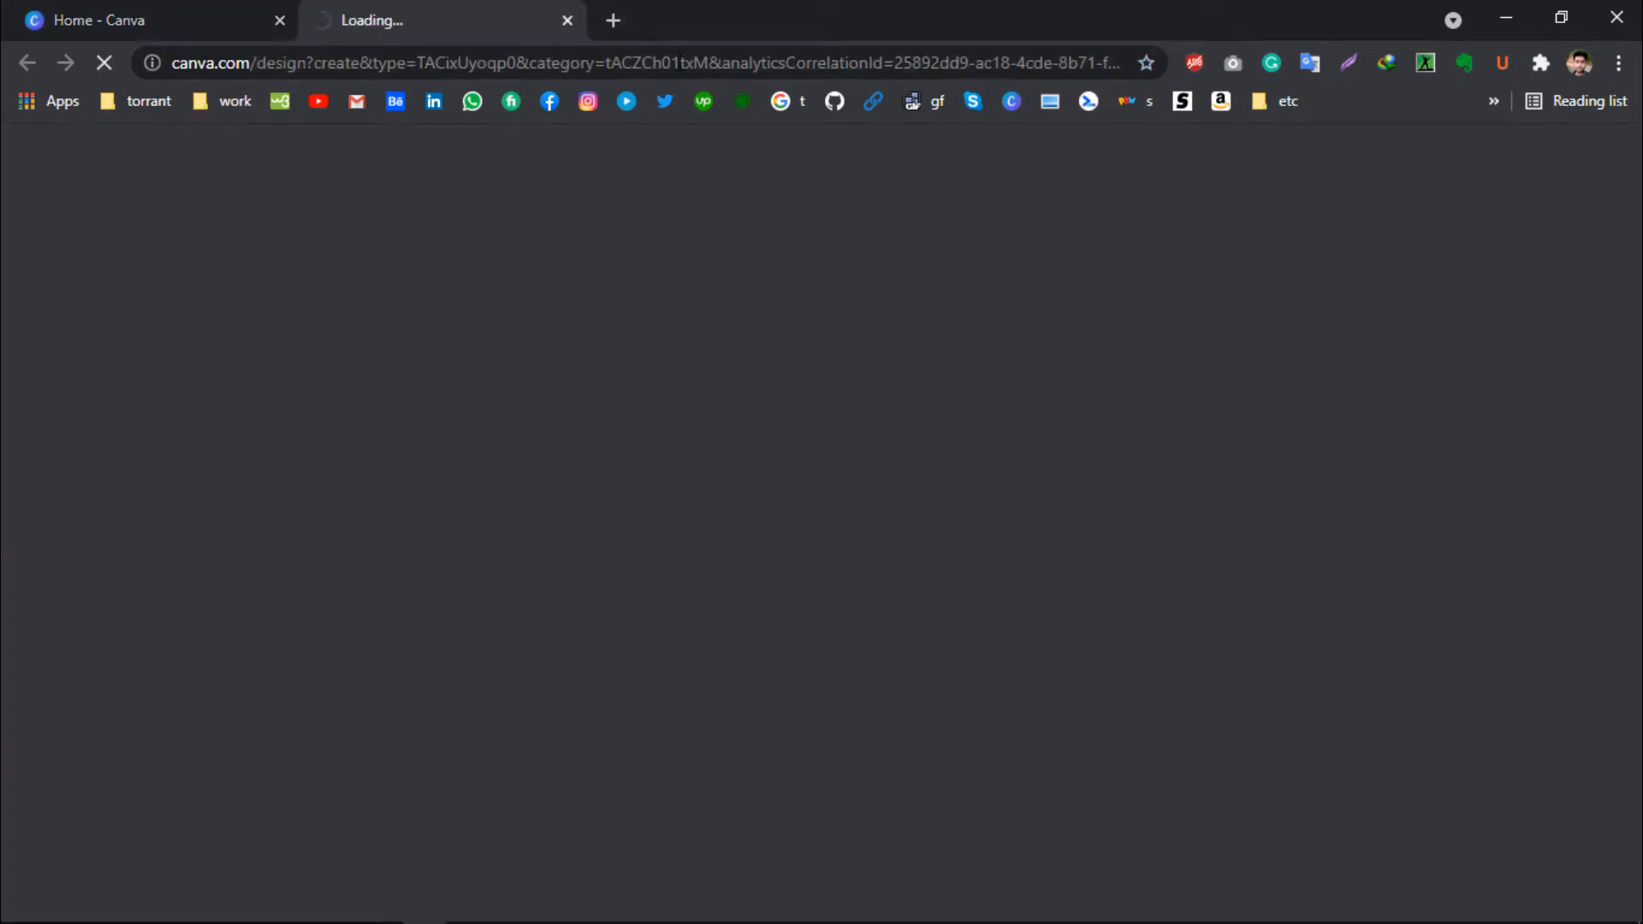
- Browse the other Marketing formats on the home page, from business cards and labels to gift certificates and email headers
left_click(230, 12)
mouse_move(1269, 659)
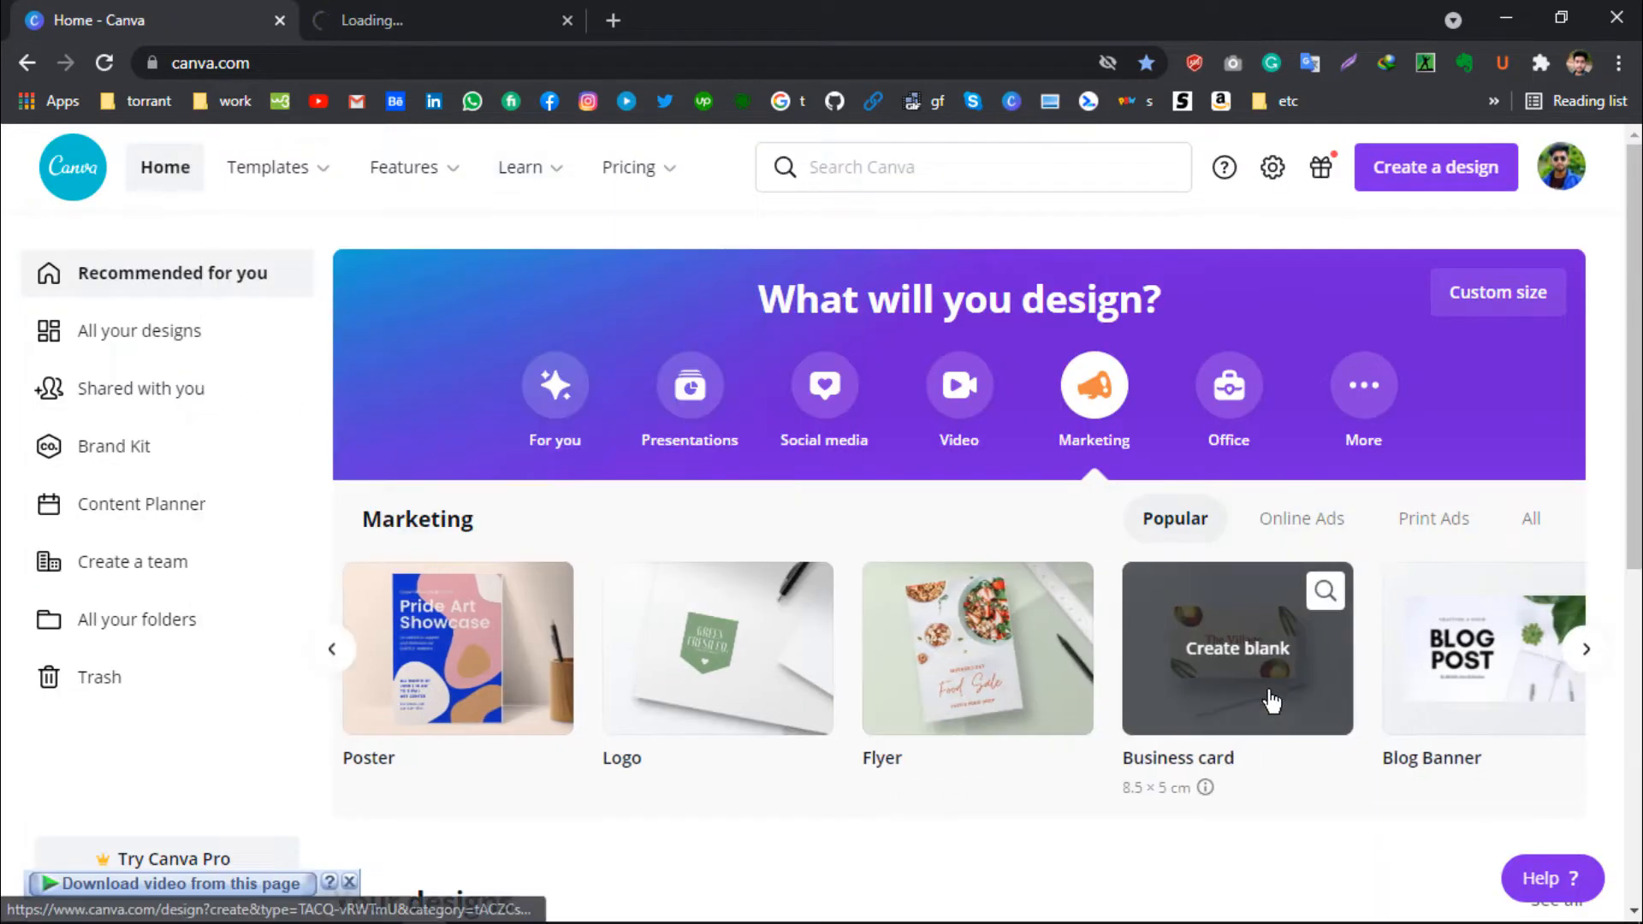
left_click_drag(1270, 657, 1073, 658)
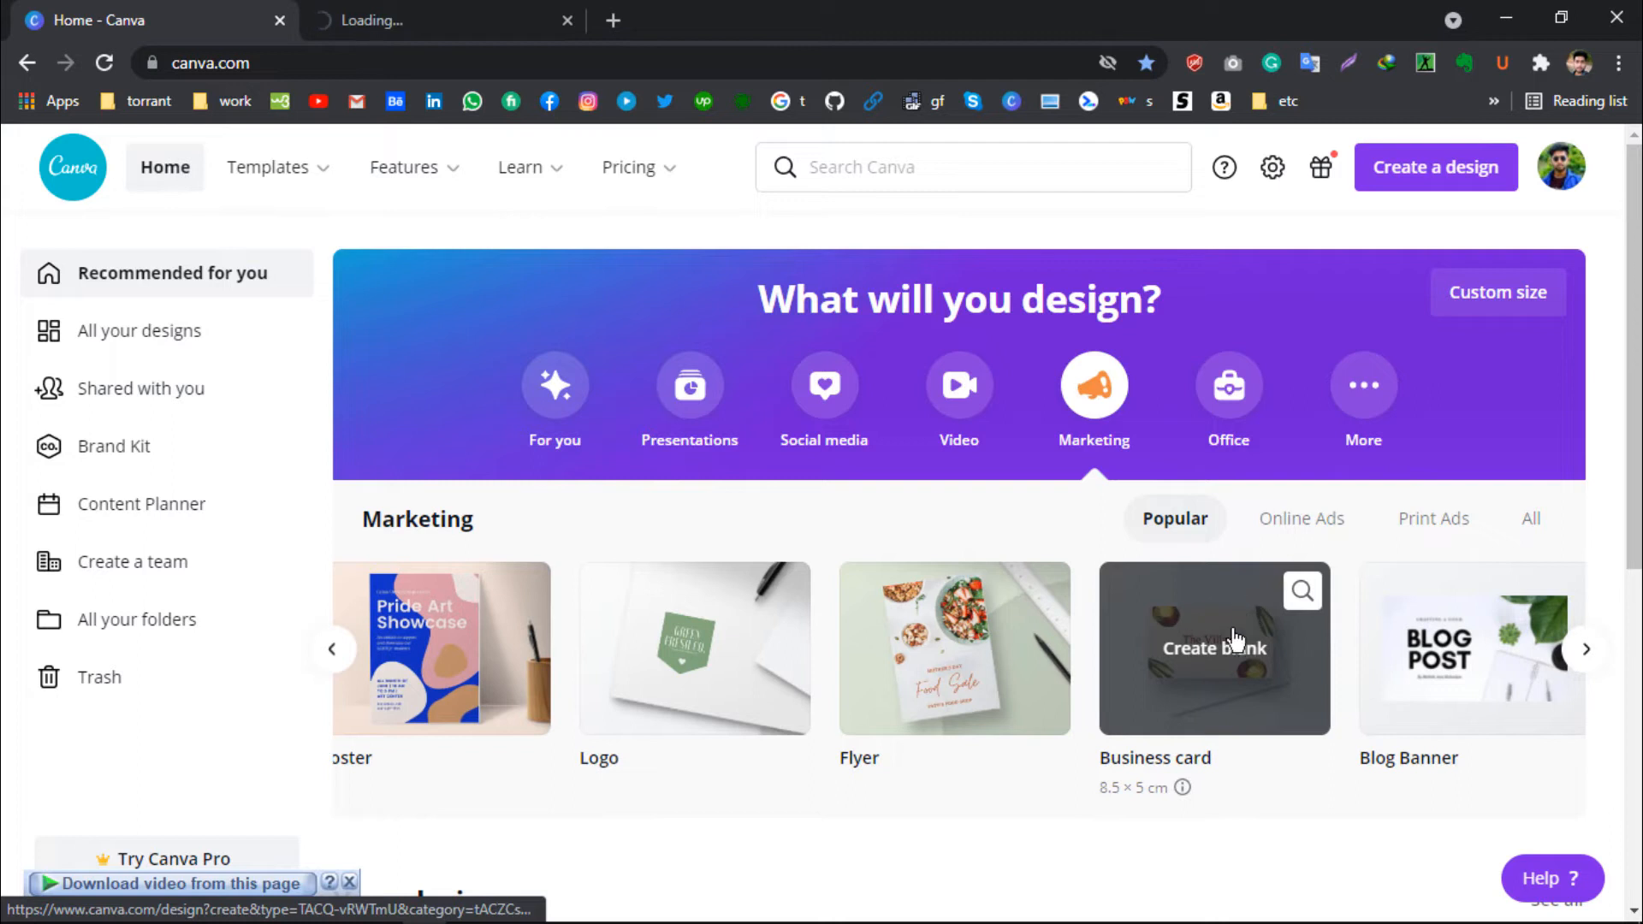
scroll(1235, 640, "right", 5)
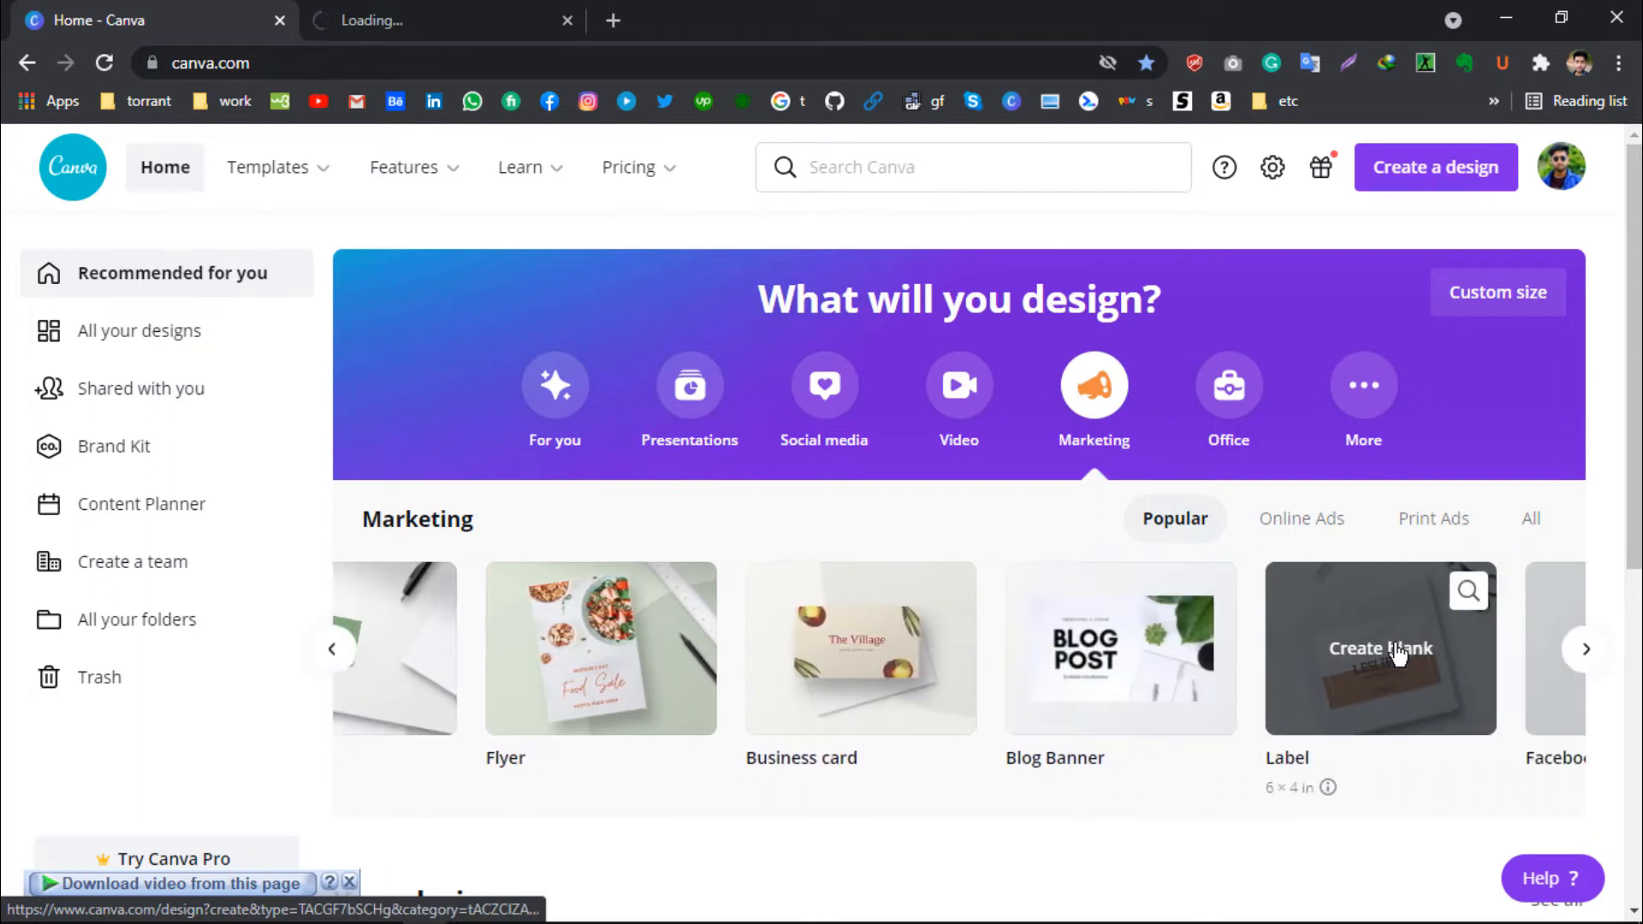
scroll(1397, 654, "right", 3)
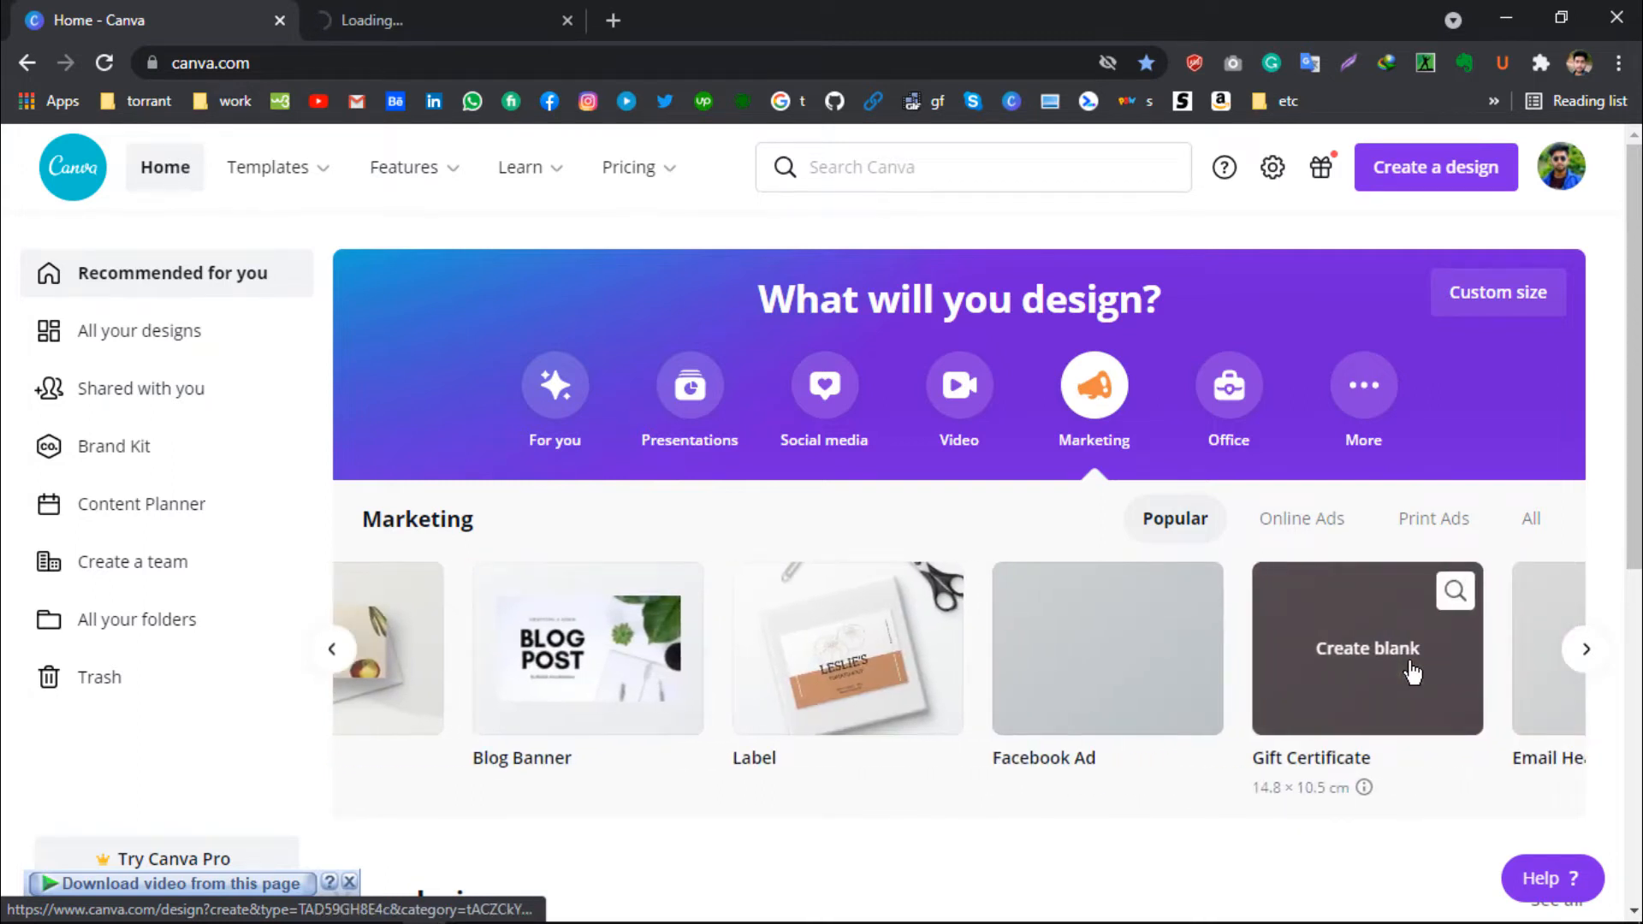
scroll(1536, 757, "right", 2)
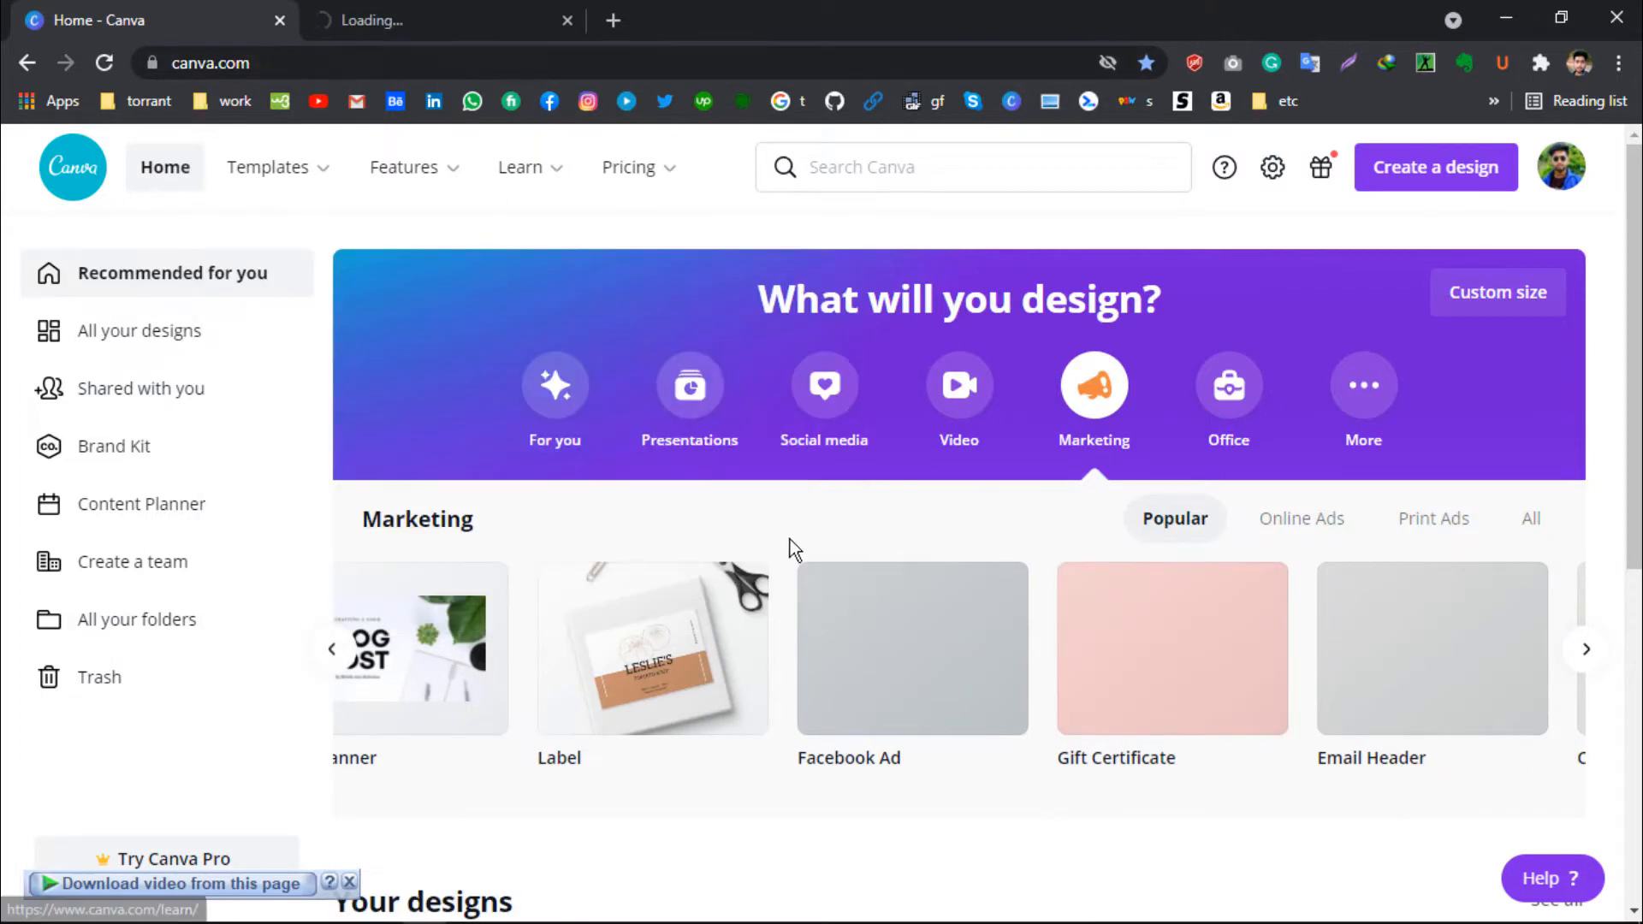
- Return to the newly created flyer design in the browser
left_click(478, 9)
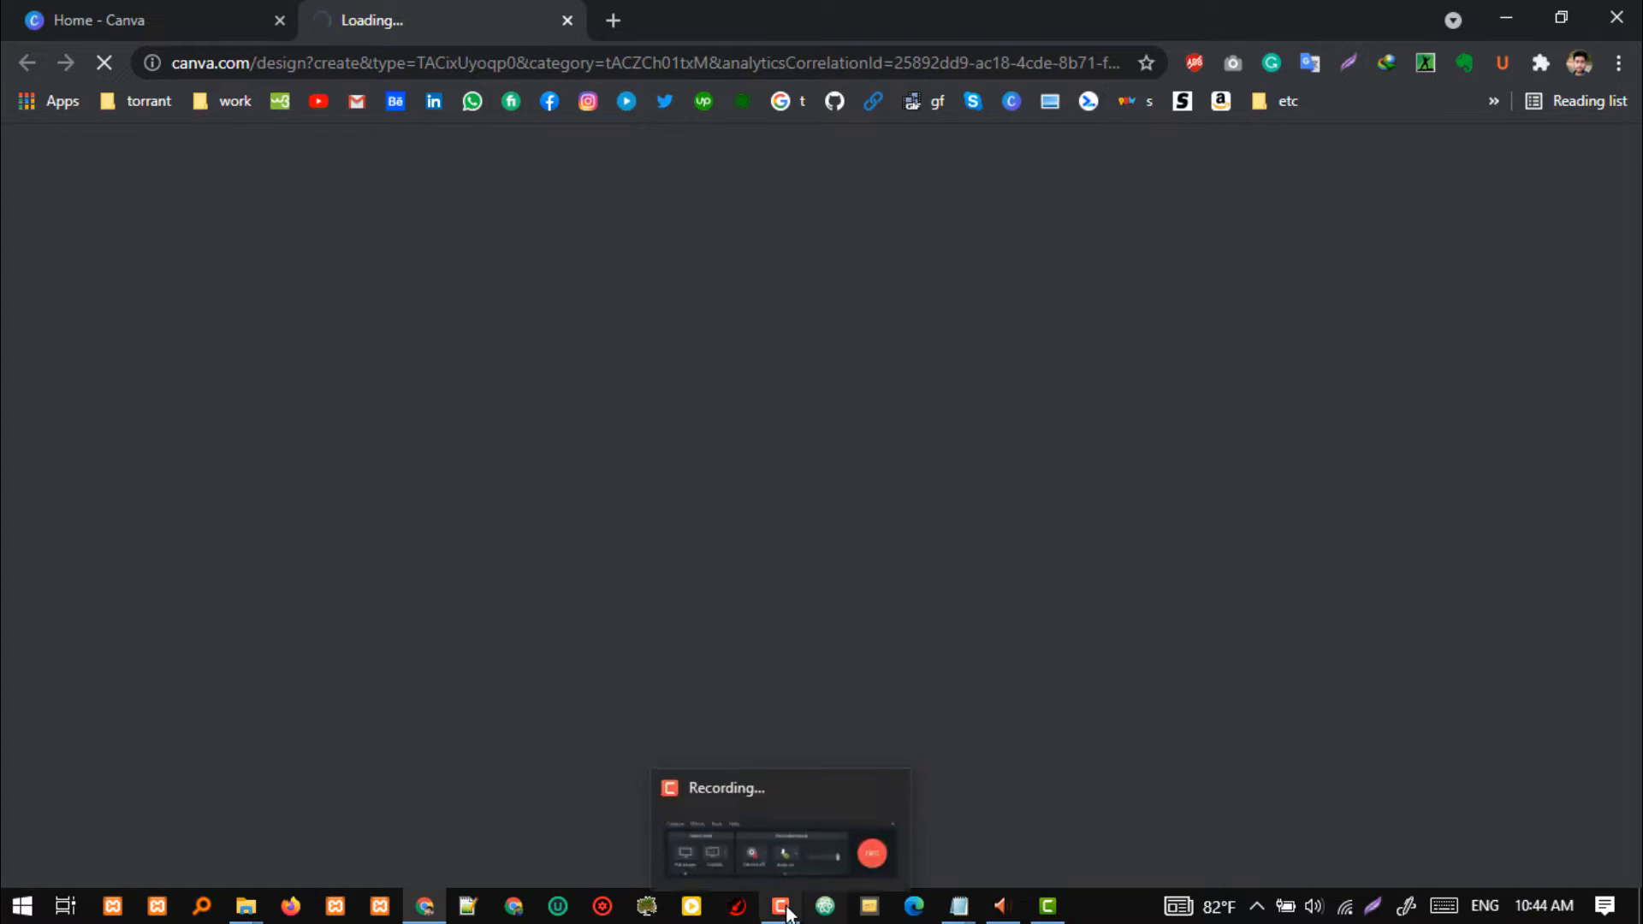
left_click(782, 905)
left_click(1290, 762)
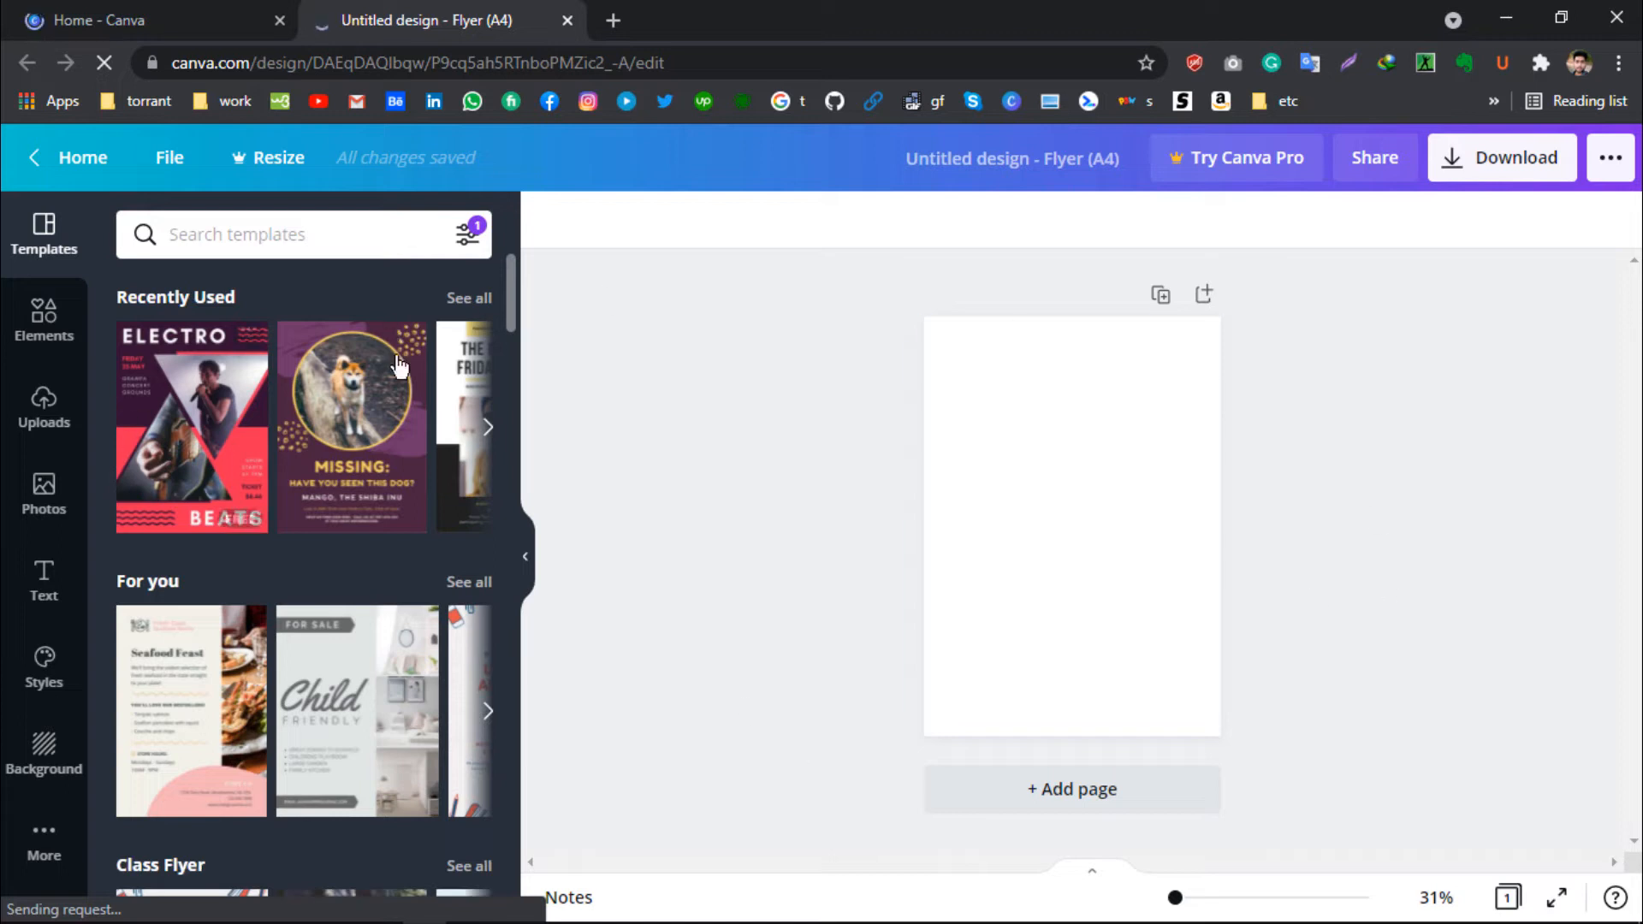
- Browse the flyer template categories and the recently used templates
scroll(364, 525, "down", 13)
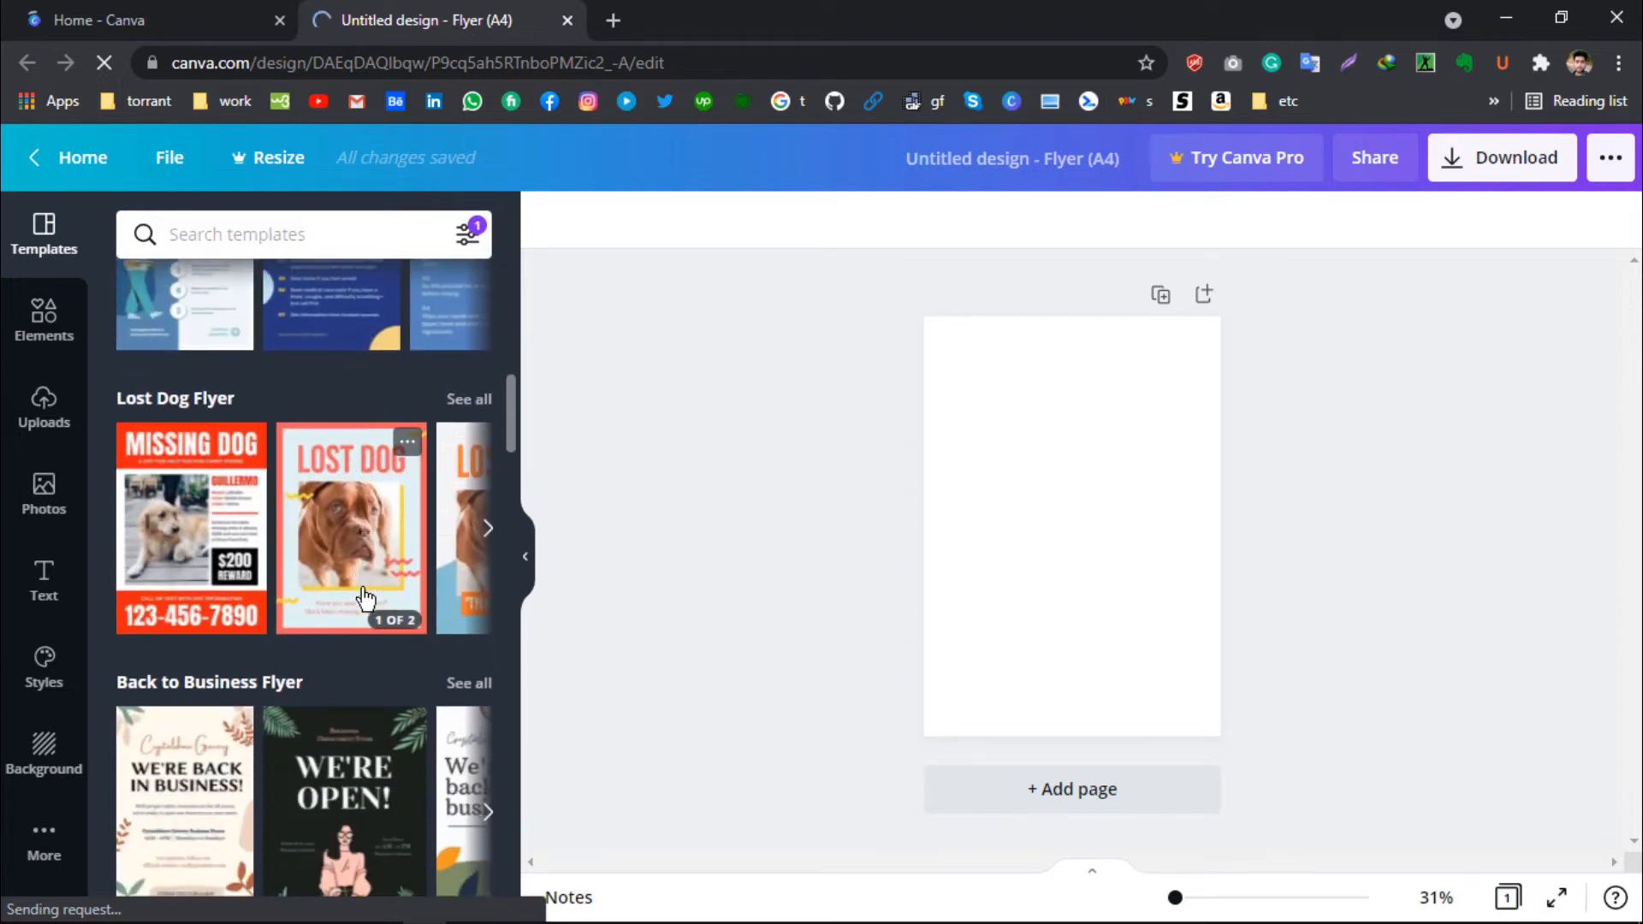
scroll(223, 576, "up", 10)
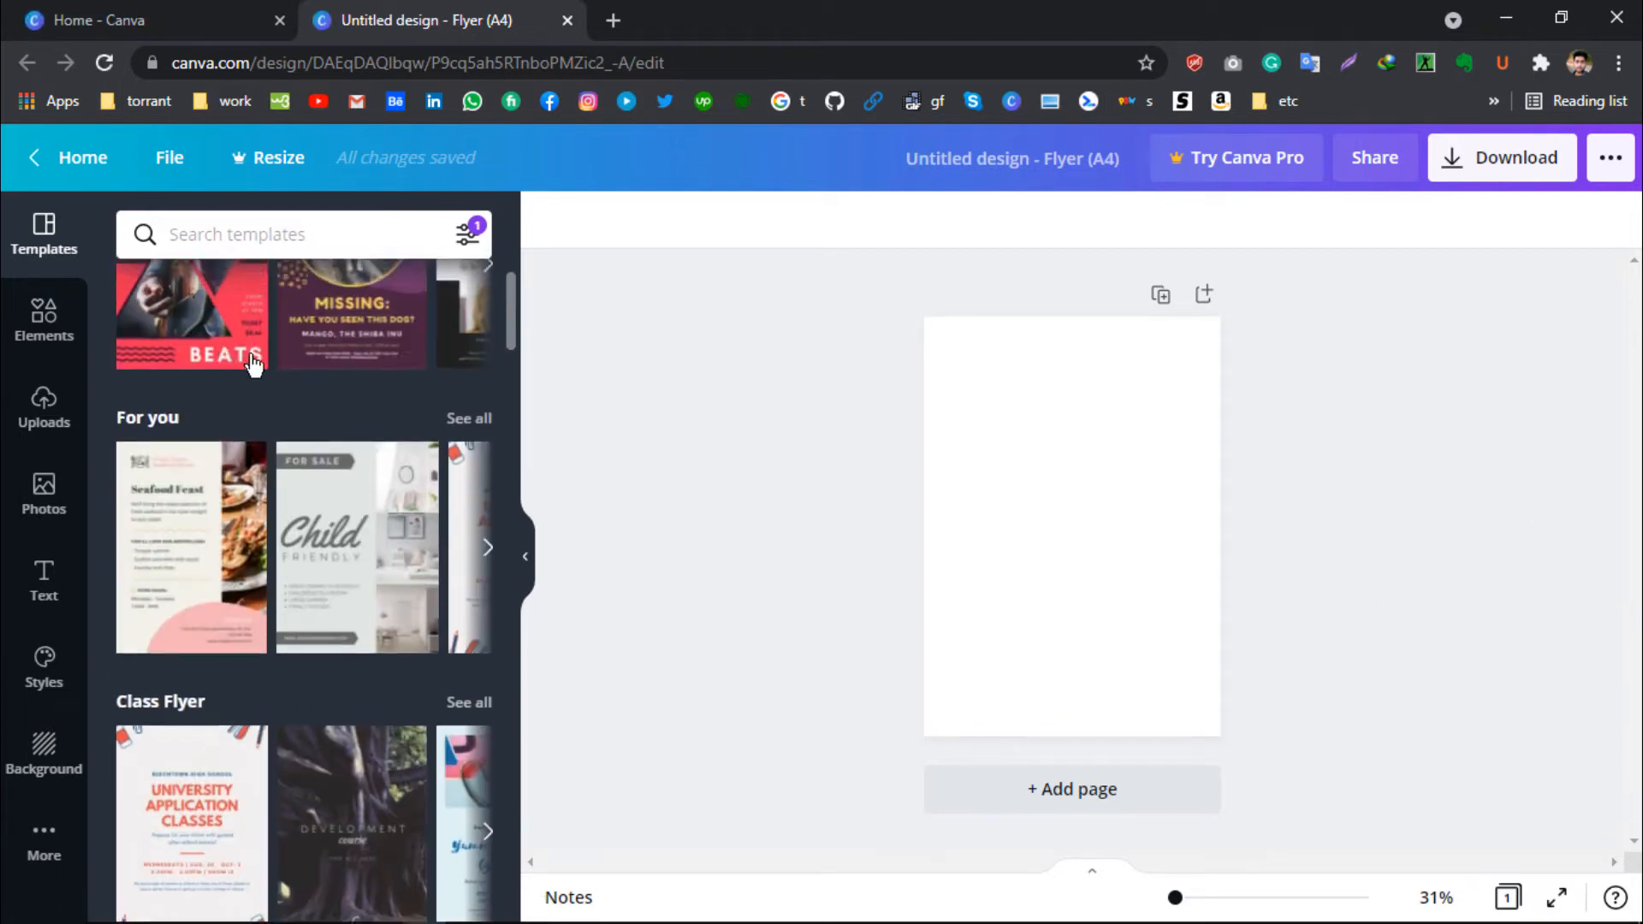
scroll(257, 377, "up", 2)
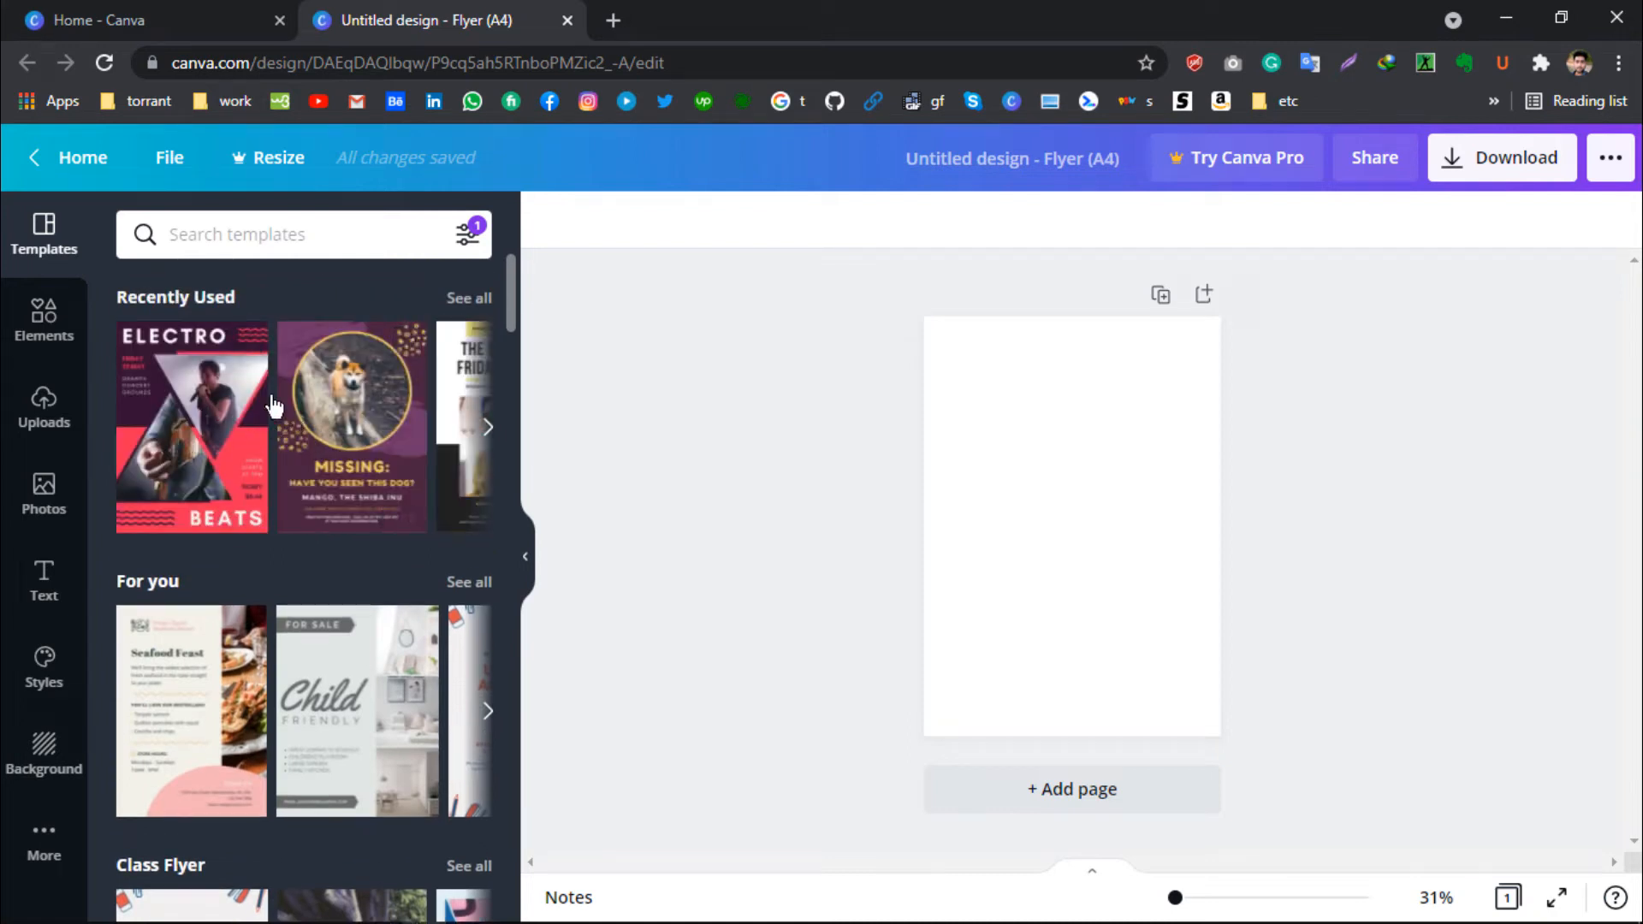
scroll(274, 406, "right", 3)
scroll(257, 410, "left", 3)
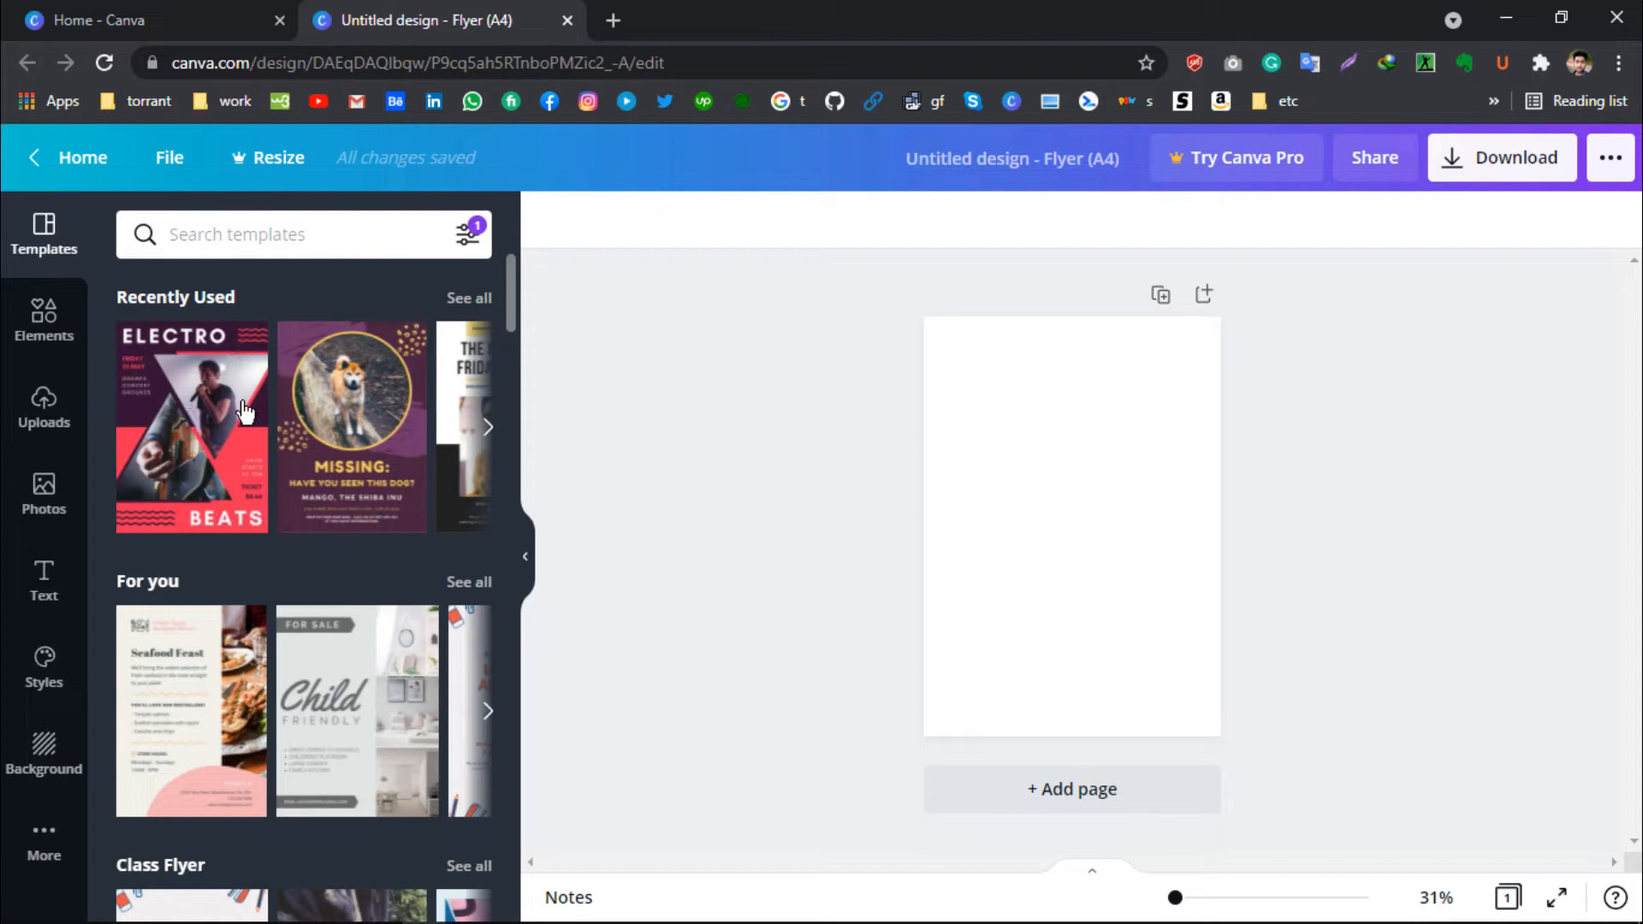
left_click(488, 428)
- Apply the "For Sale Child Friendly" template from the For you group to the first page and add a blank second page
scroll(351, 487, "down", 2)
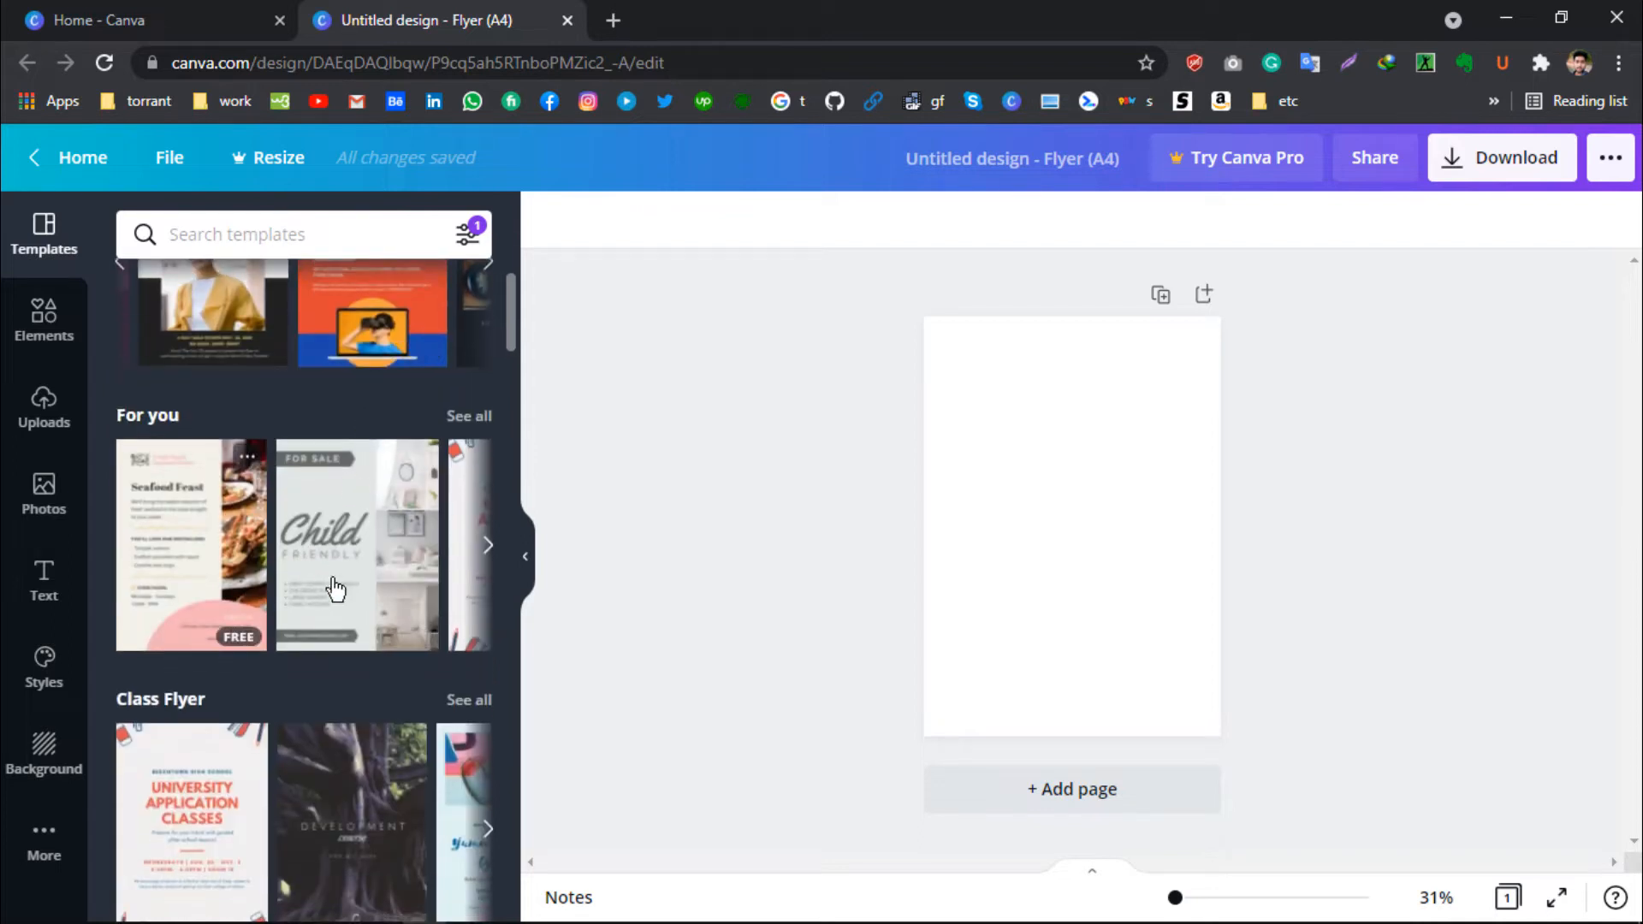
scroll(221, 606, "down", 1)
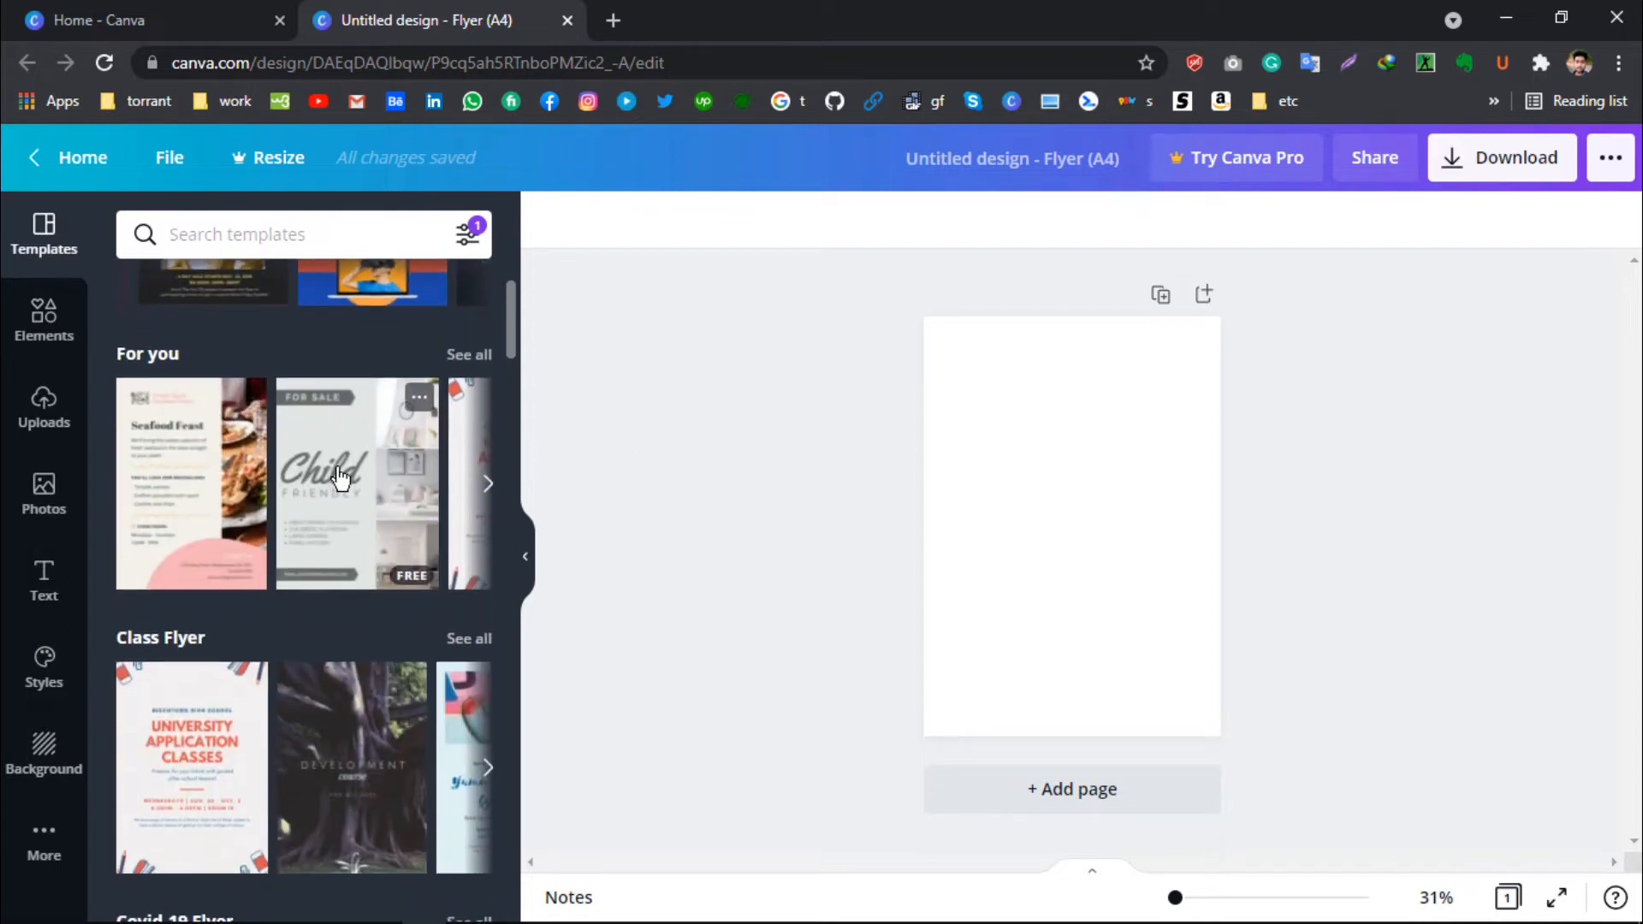
left_click_drag(341, 479, 978, 491)
left_click(1049, 791)
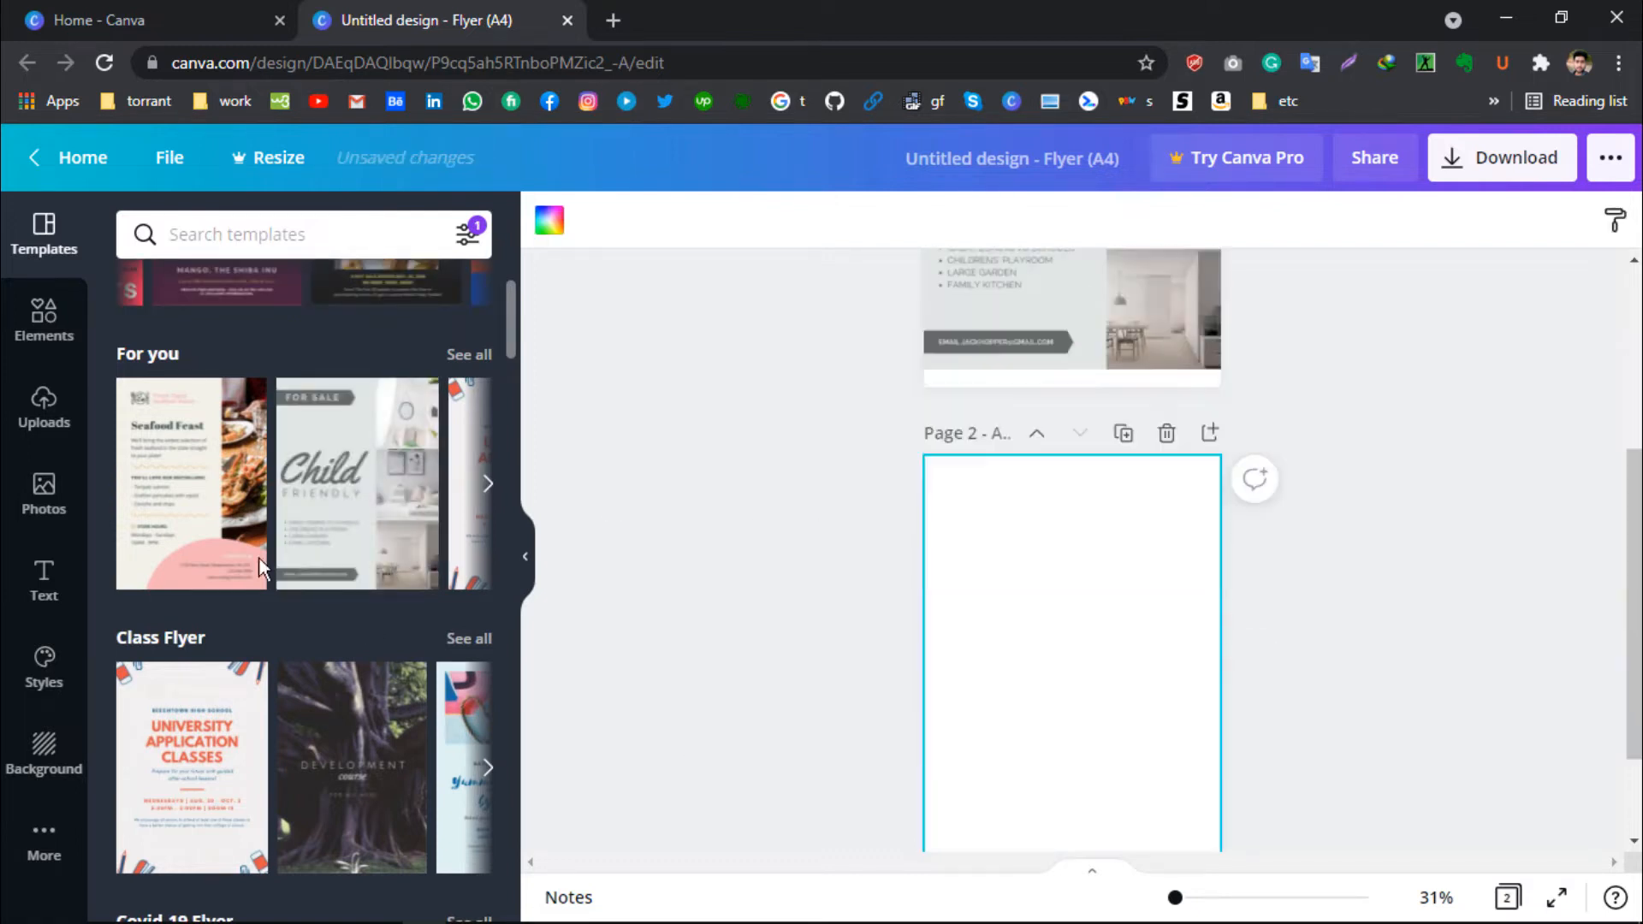
- Browse further flyer templates in the Back to Business, Business and Modern Flyer groups
scroll(364, 679, "down", 4)
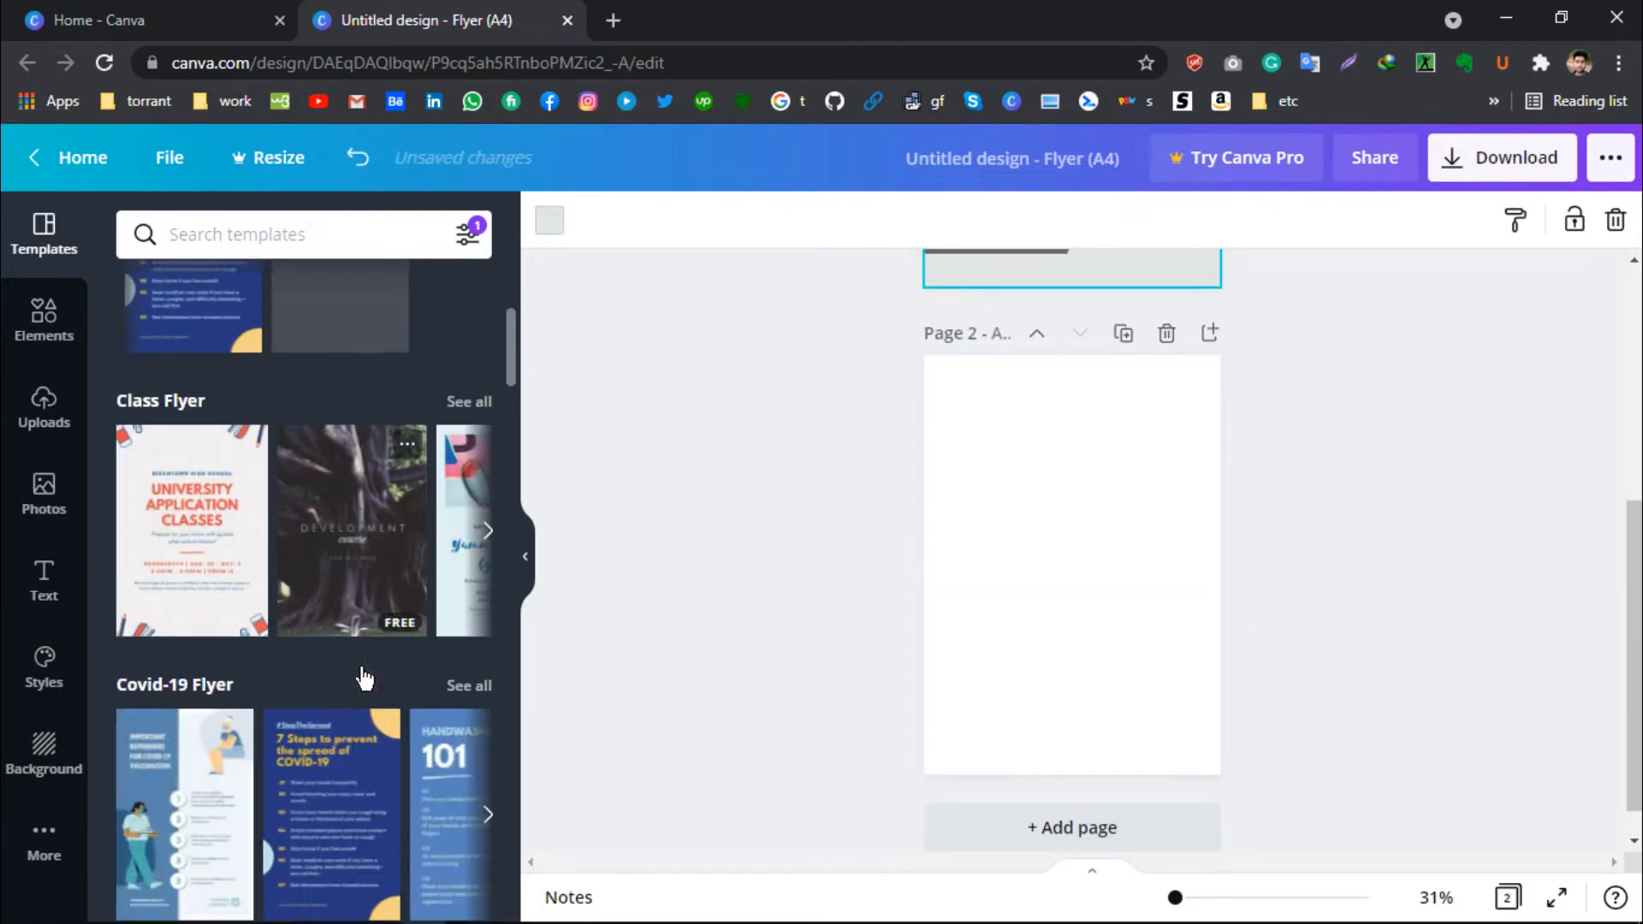
scroll(364, 679, "down", 10)
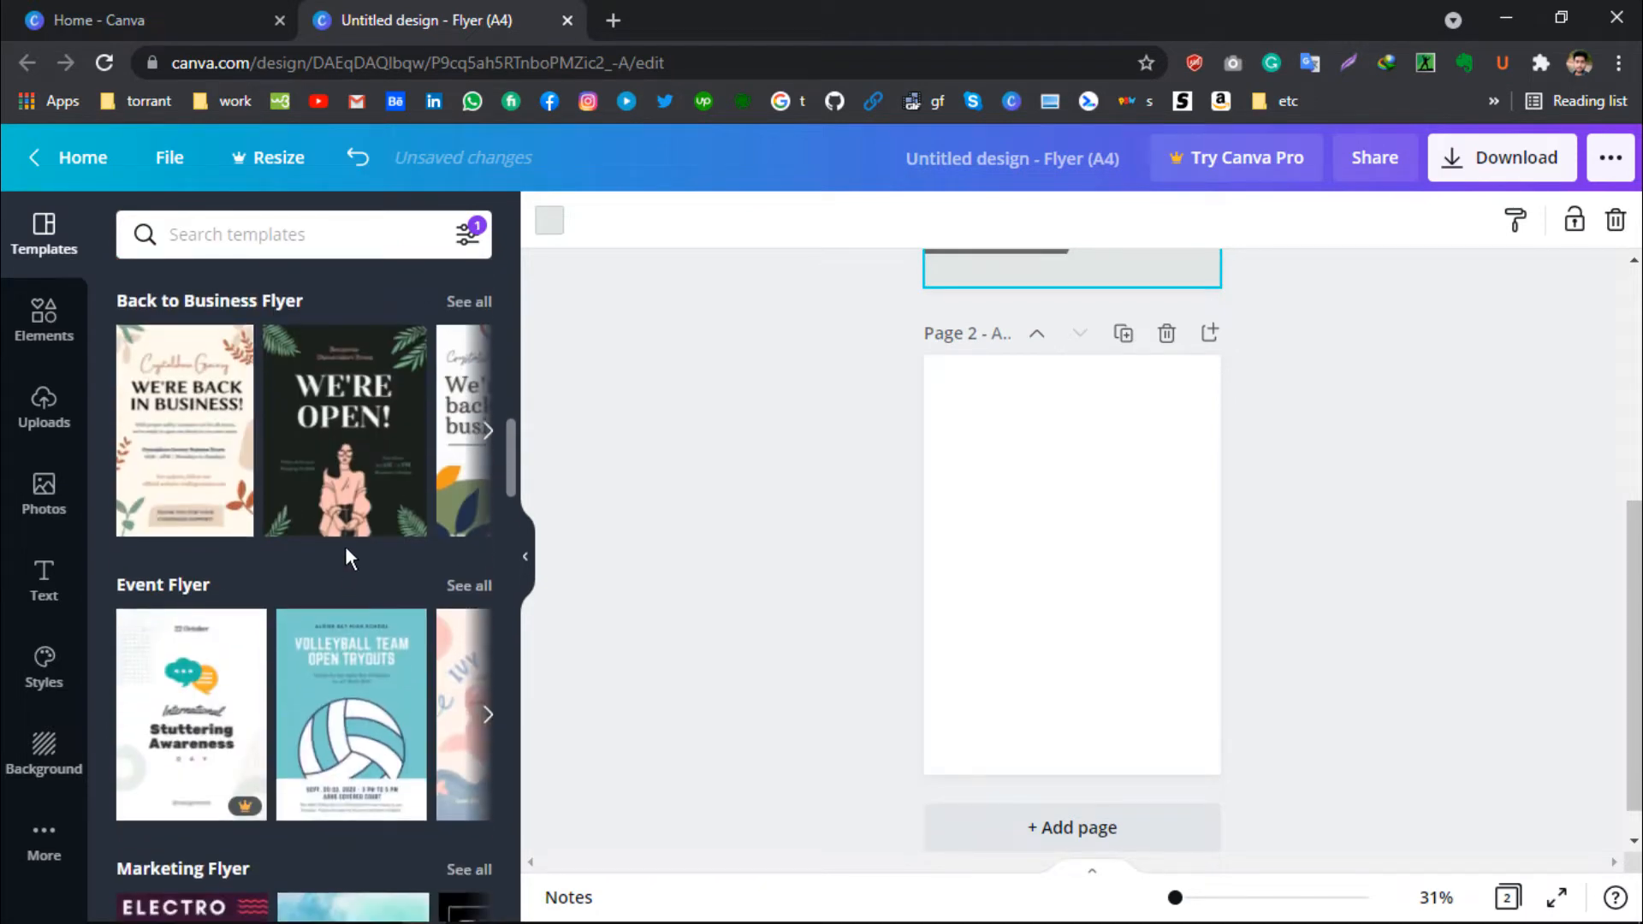
scroll(342, 492, "right", 5)
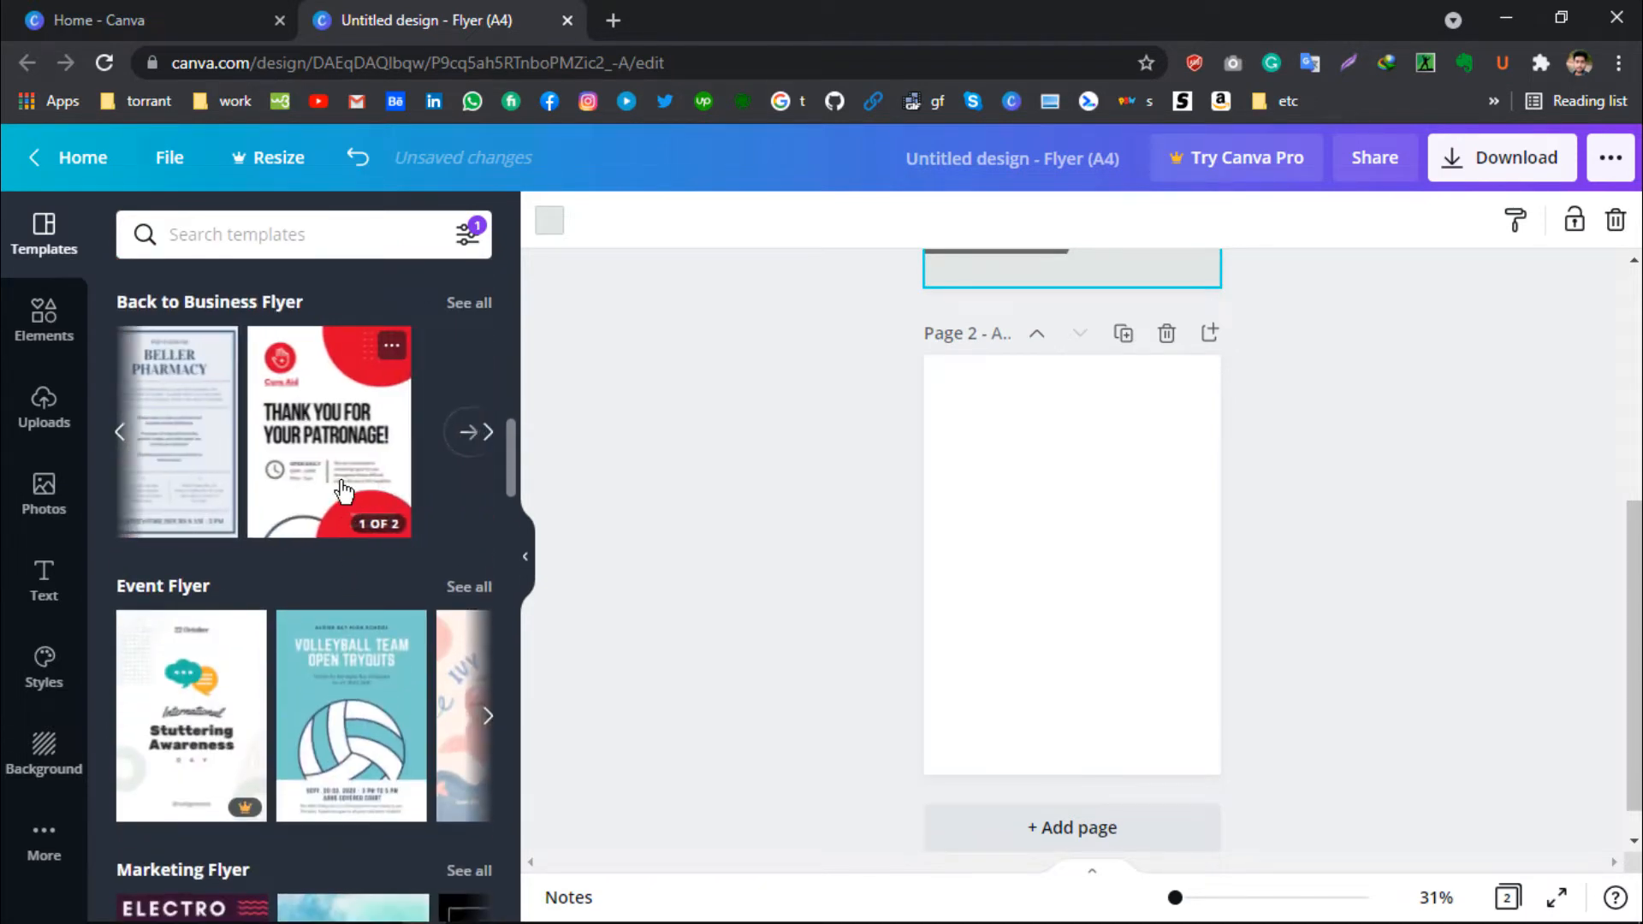
scroll(325, 531, "down", 10)
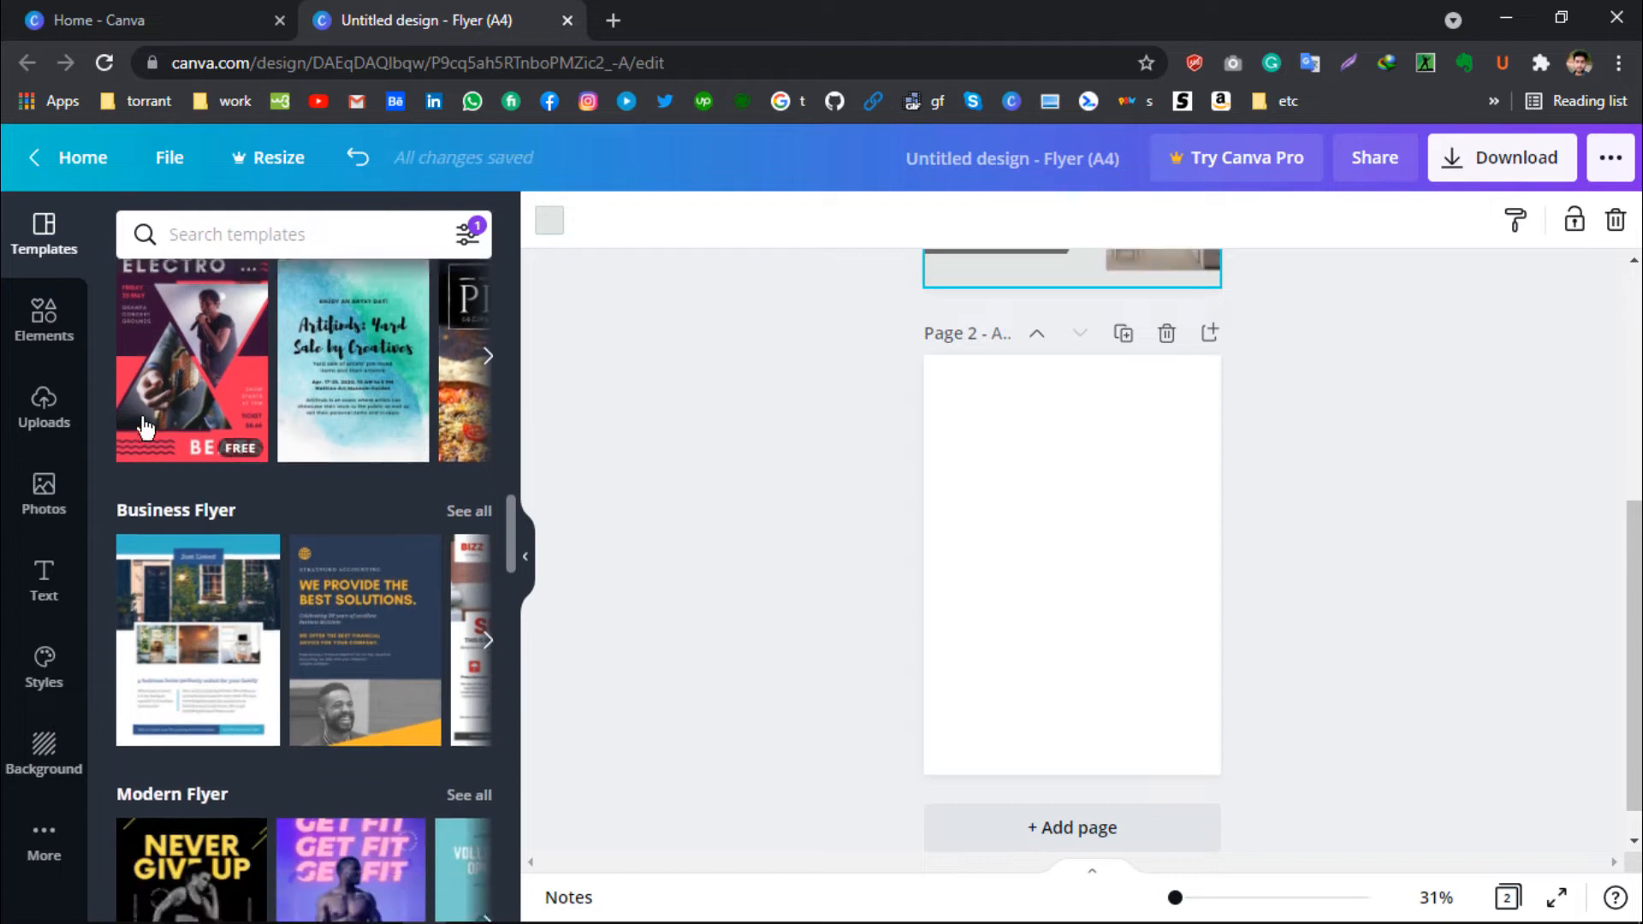
scroll(144, 428, "up", 1)
scroll(275, 513, "down", 3)
scroll(368, 486, "right", 4)
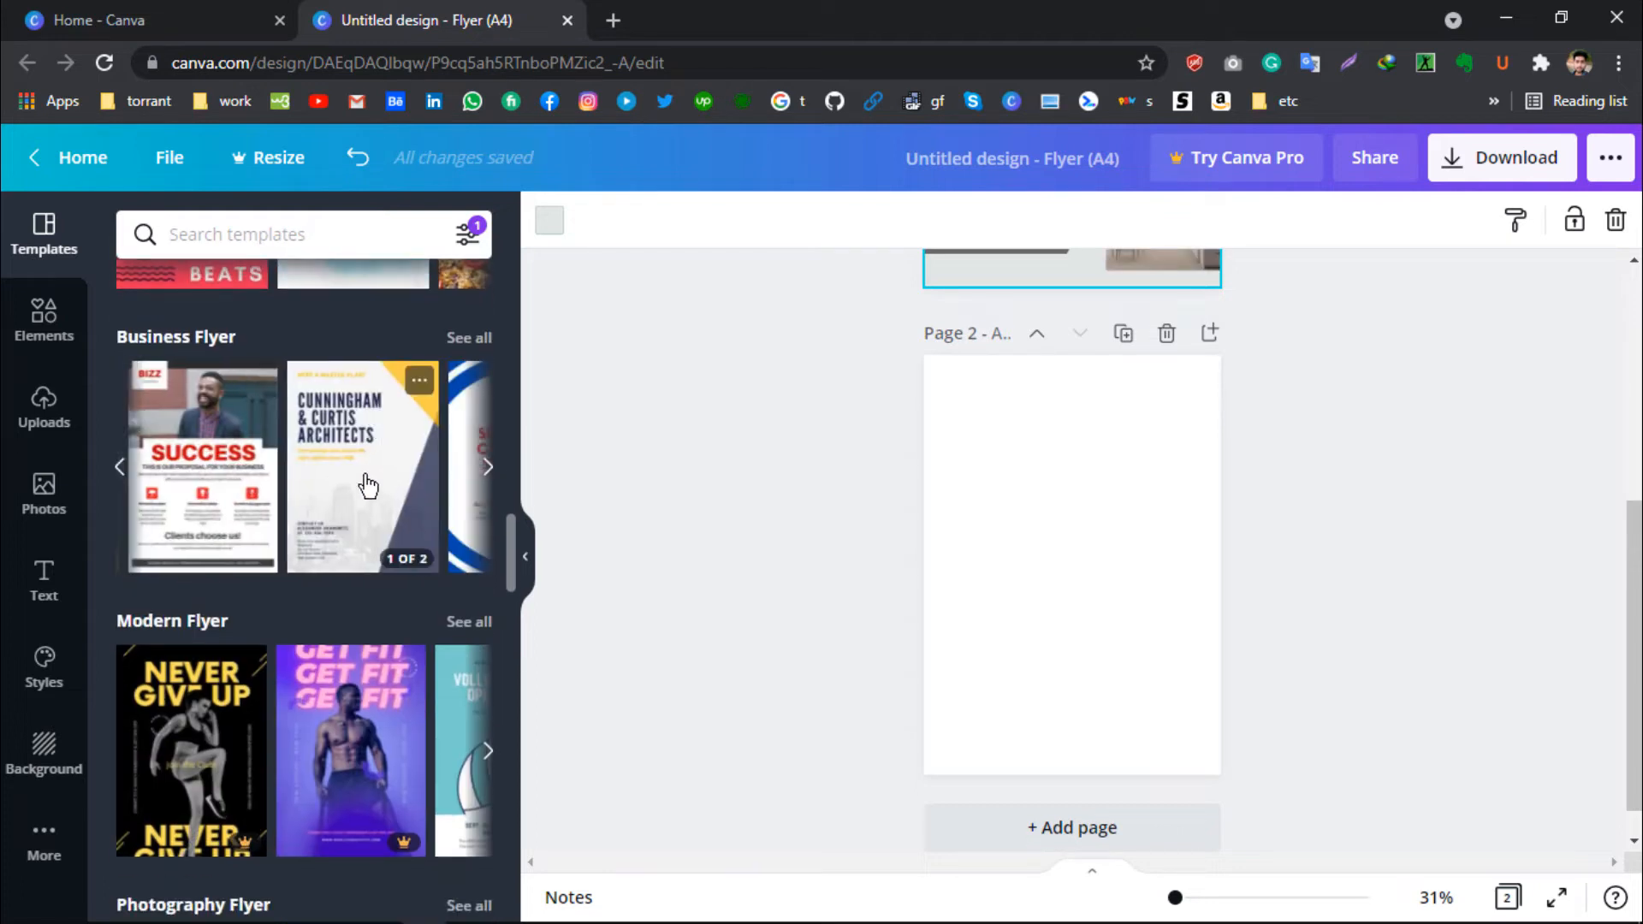
scroll(365, 481, "right", 3)
scroll(370, 481, "down", 4)
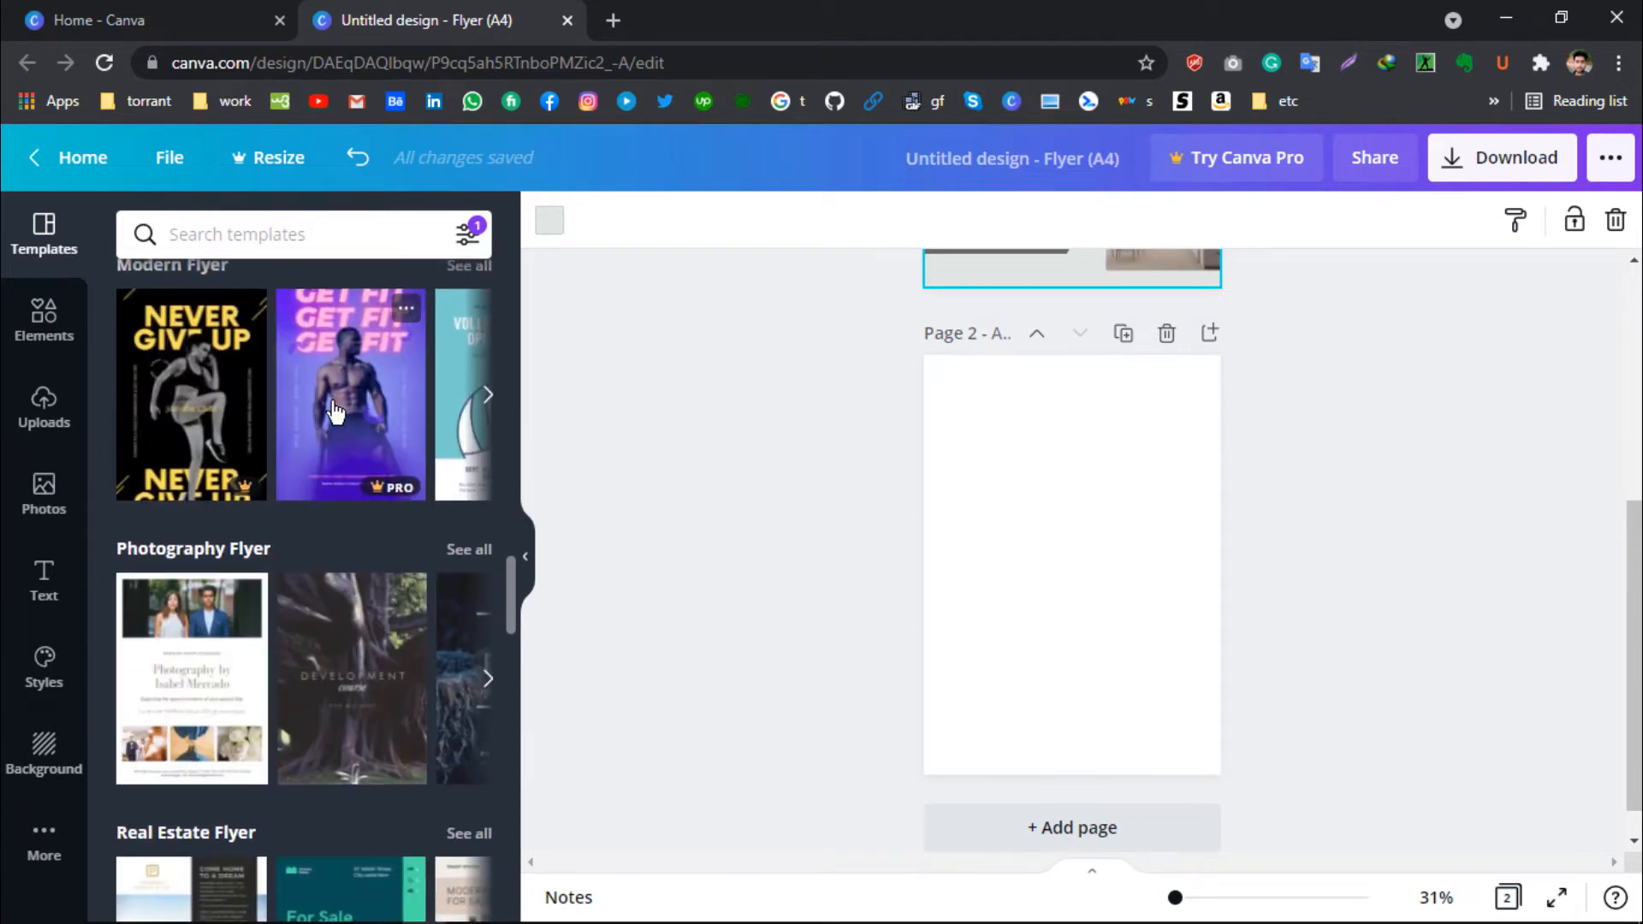
scroll(334, 411, "right", 3)
scroll(282, 419, "left", 3)
scroll(229, 428, "right", 3)
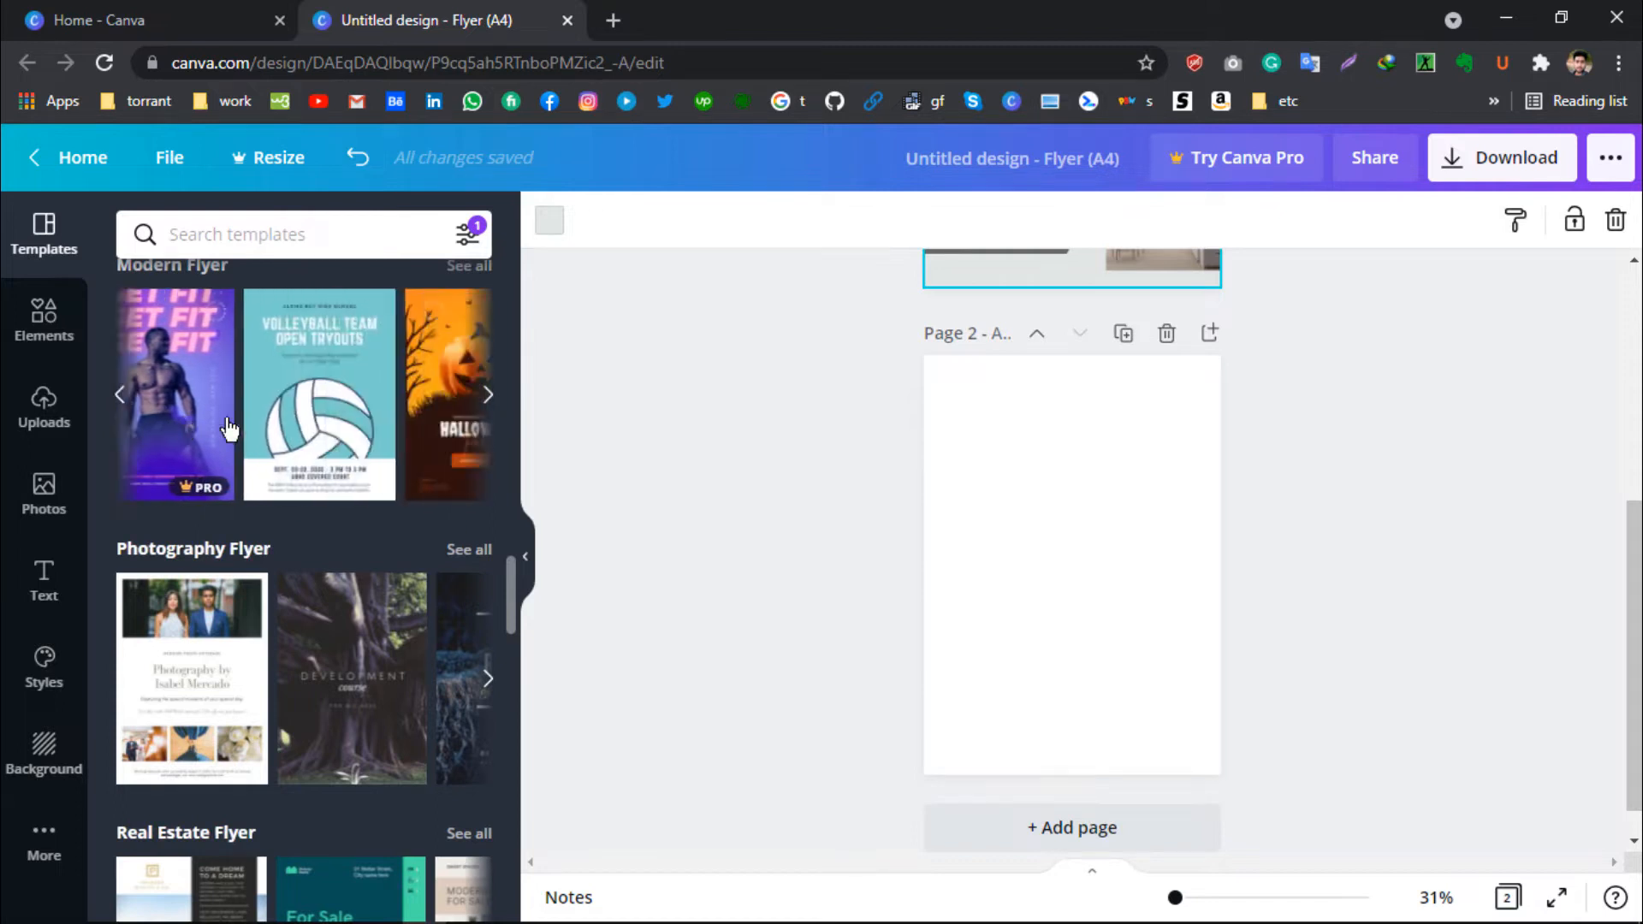
scroll(230, 428, "right", 3)
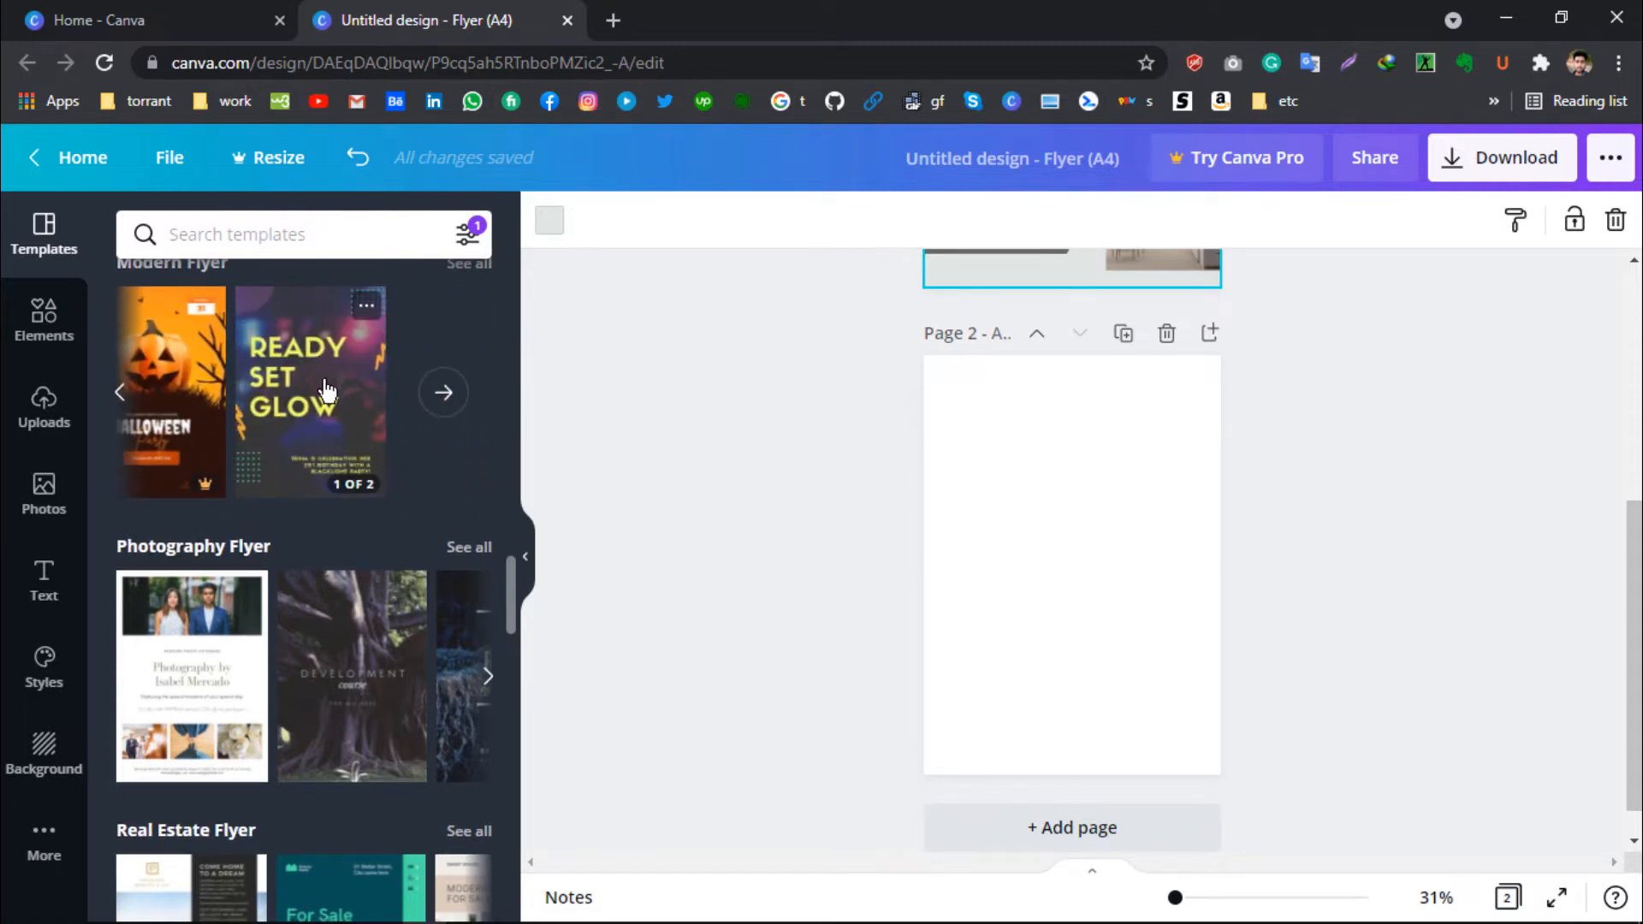
- Browse the Real Estate, Sale and Church Flyer templates and preview the pages of the Navy Blue Simple Steakhouse template
scroll(325, 402, "down", 5)
scroll(368, 587, "right", 1)
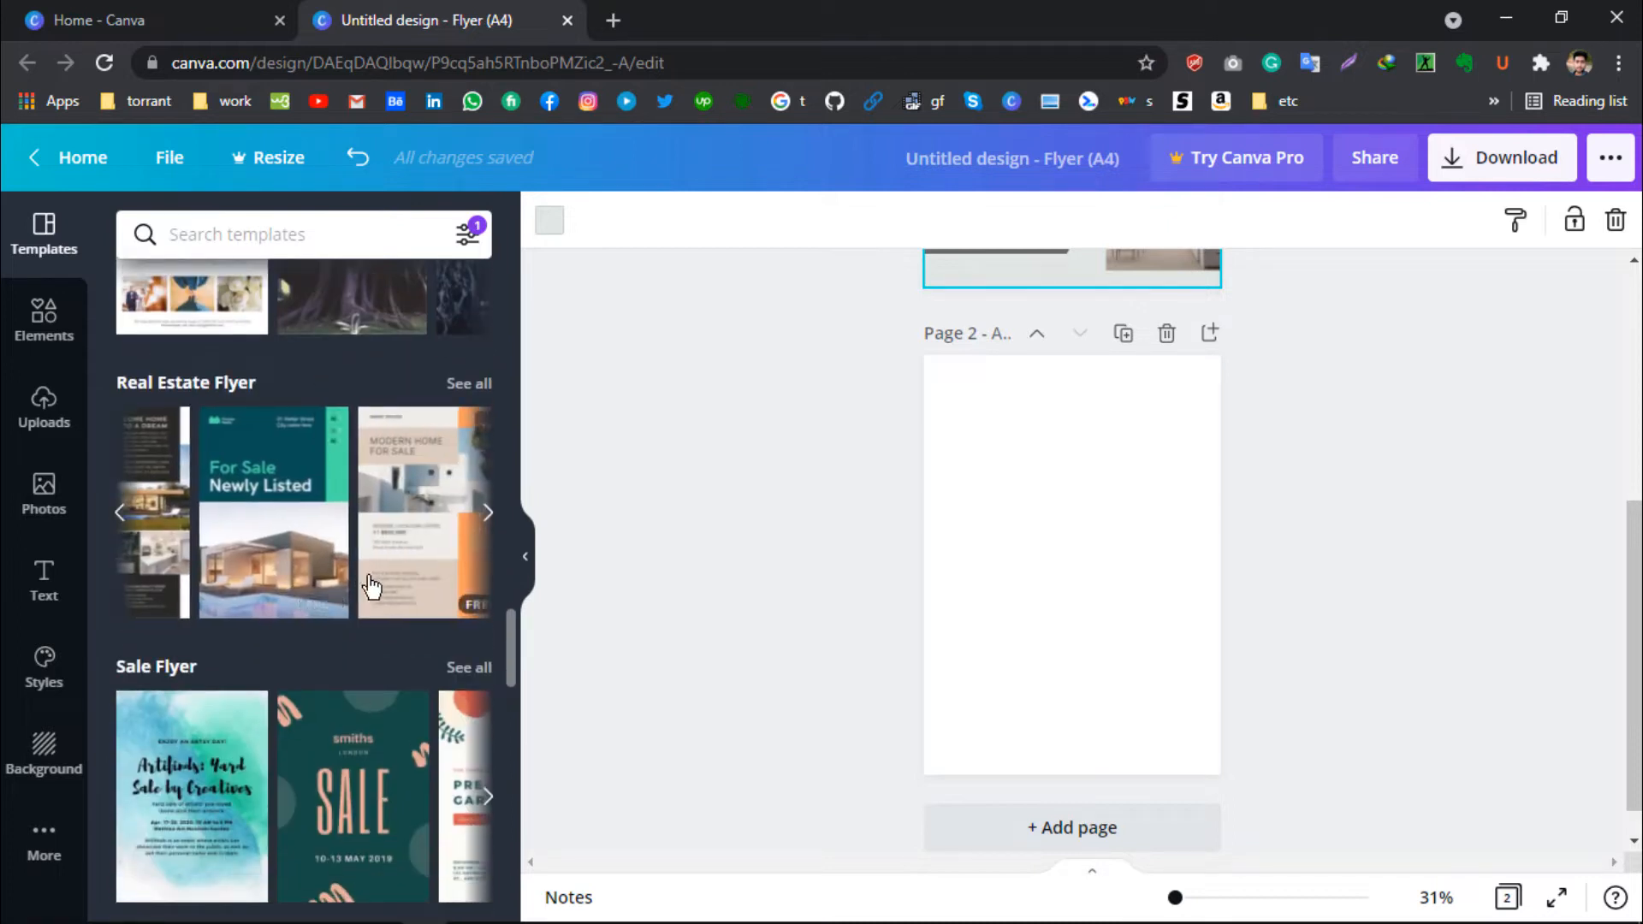
scroll(370, 587, "right", 2)
scroll(366, 580, "down", 5)
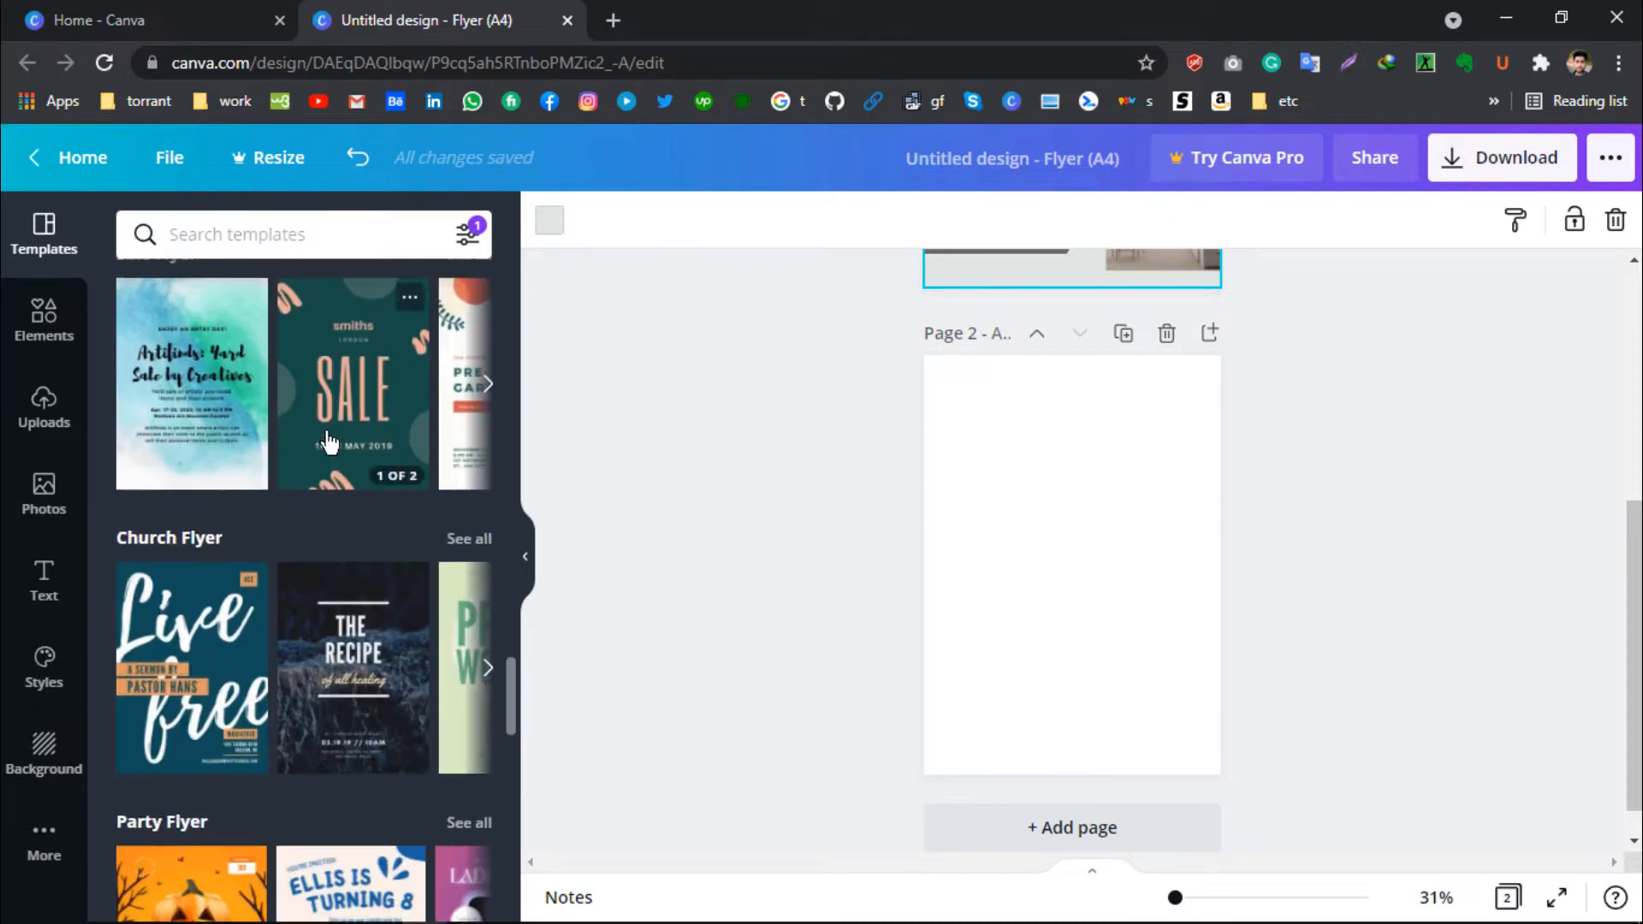
scroll(328, 443, "right", 3)
scroll(332, 432, "left", 1)
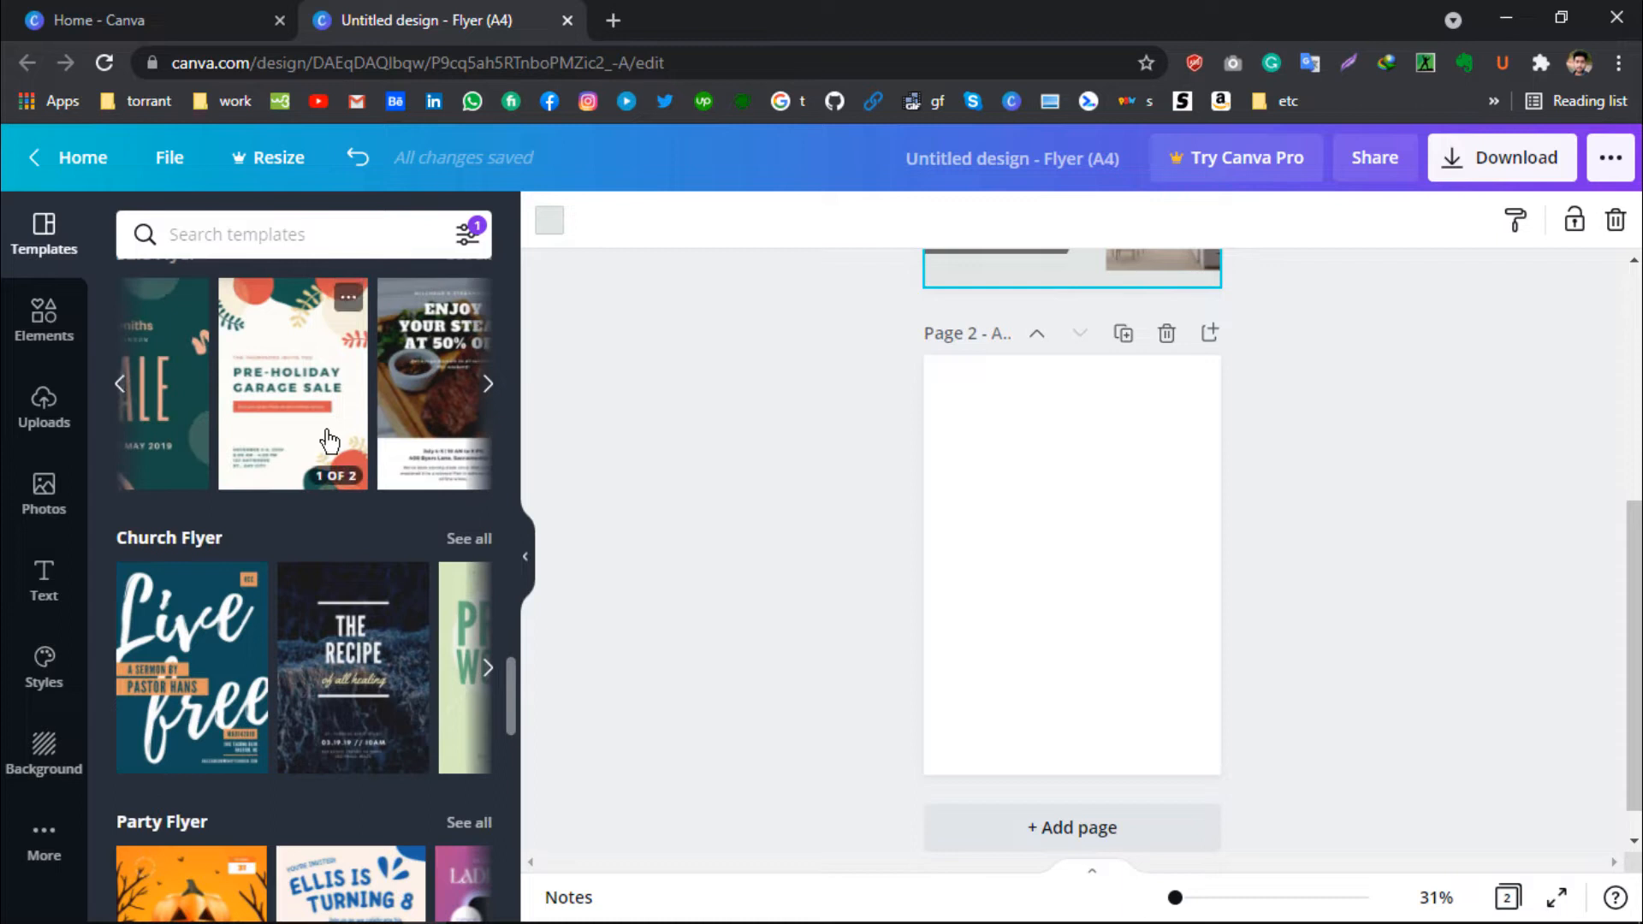
left_click(406, 399)
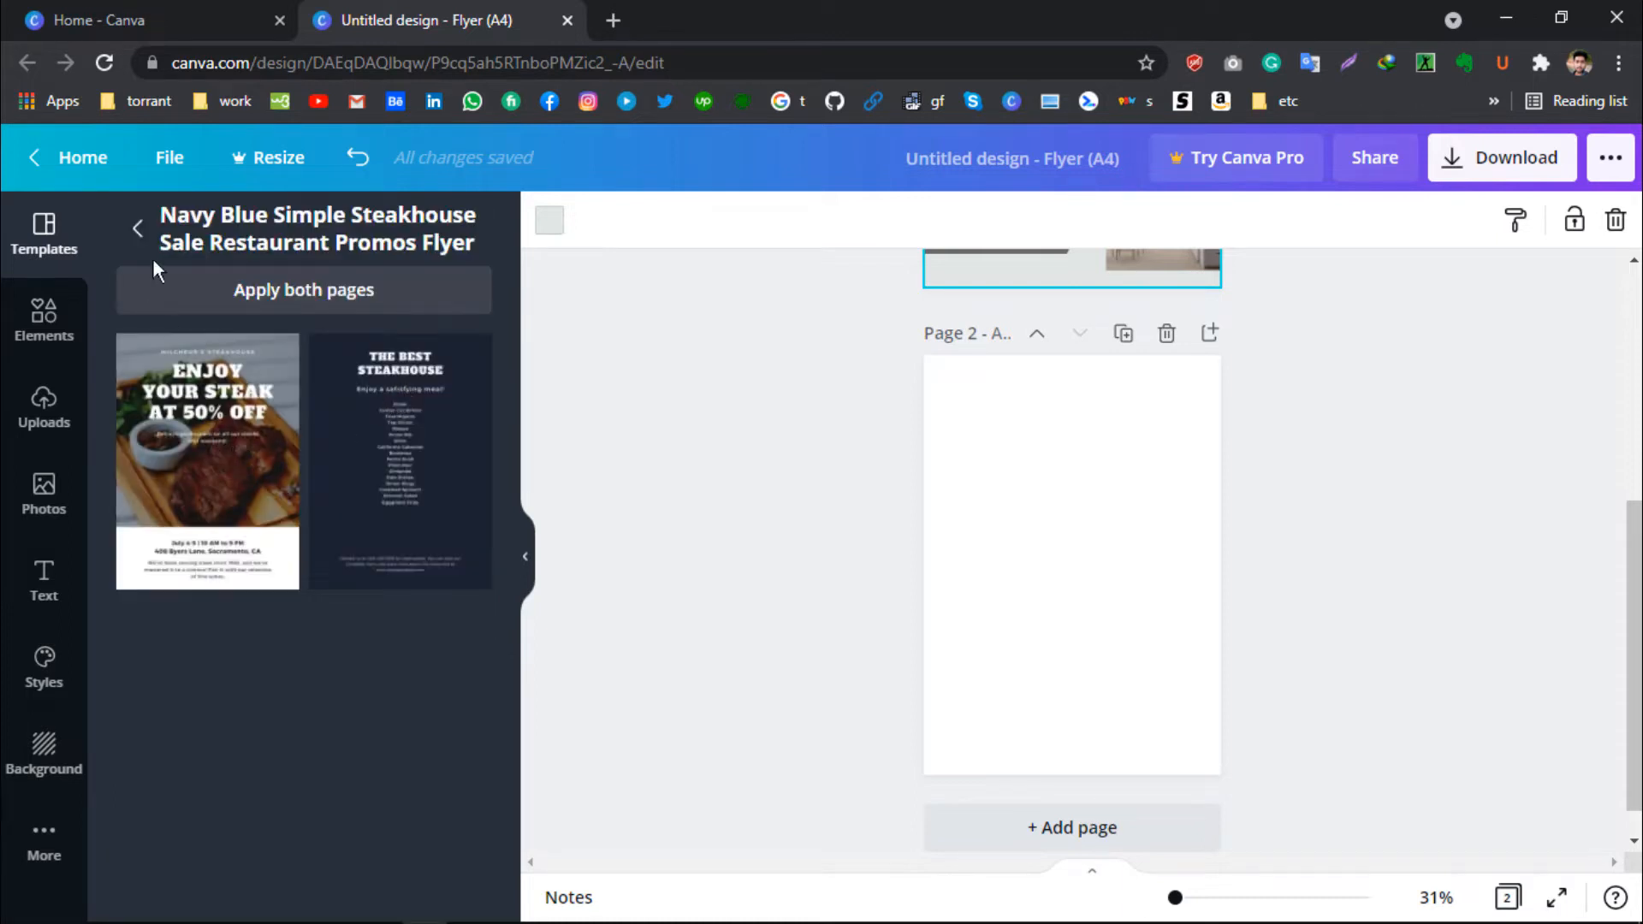
left_click(138, 229)
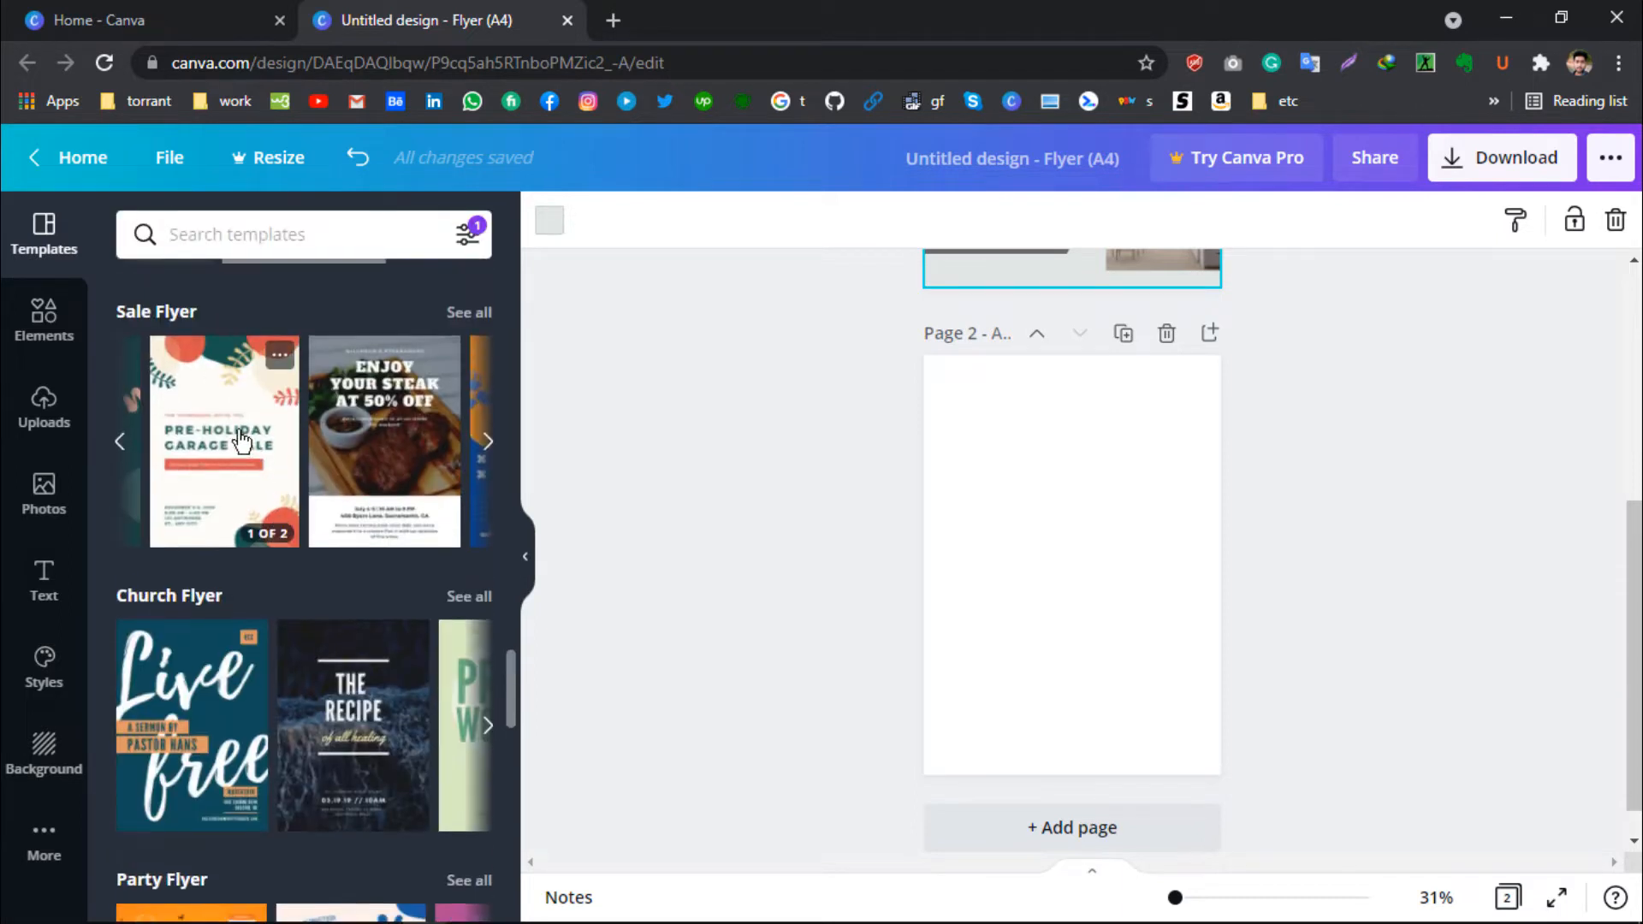
- Apply the "Pre-Holiday Garage Sale" page of the Green and Red Garage Sale template to the blank second page
left_click(277, 466)
left_click_drag(242, 439, 965, 494)
scroll(1187, 462, "up", 5)
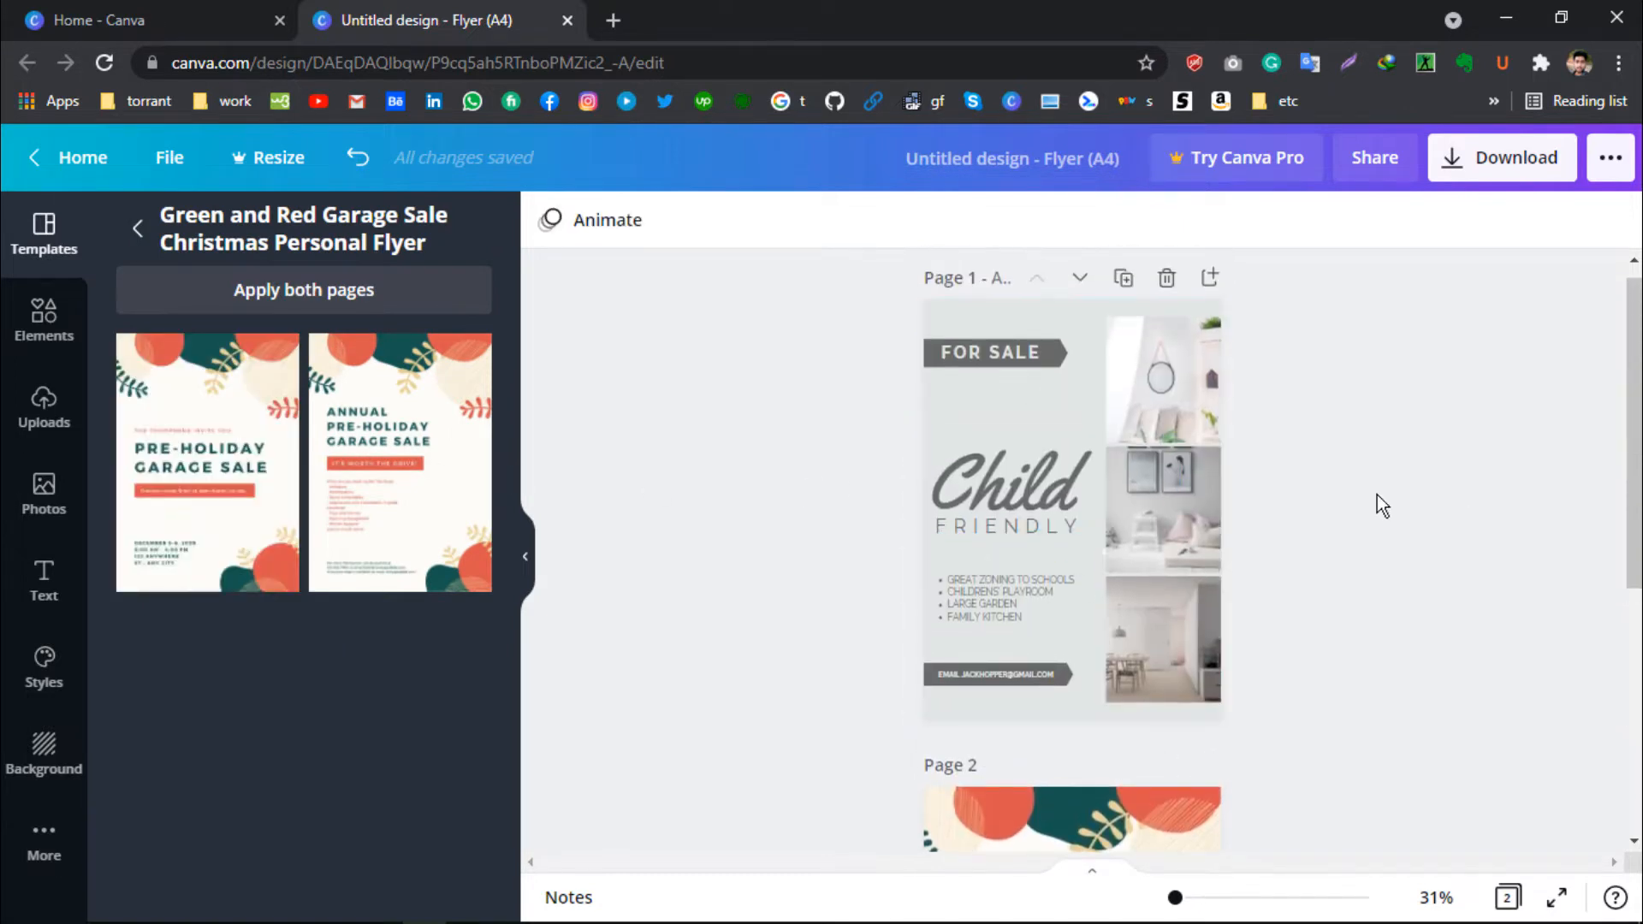
scroll(1375, 493, "up", 1)
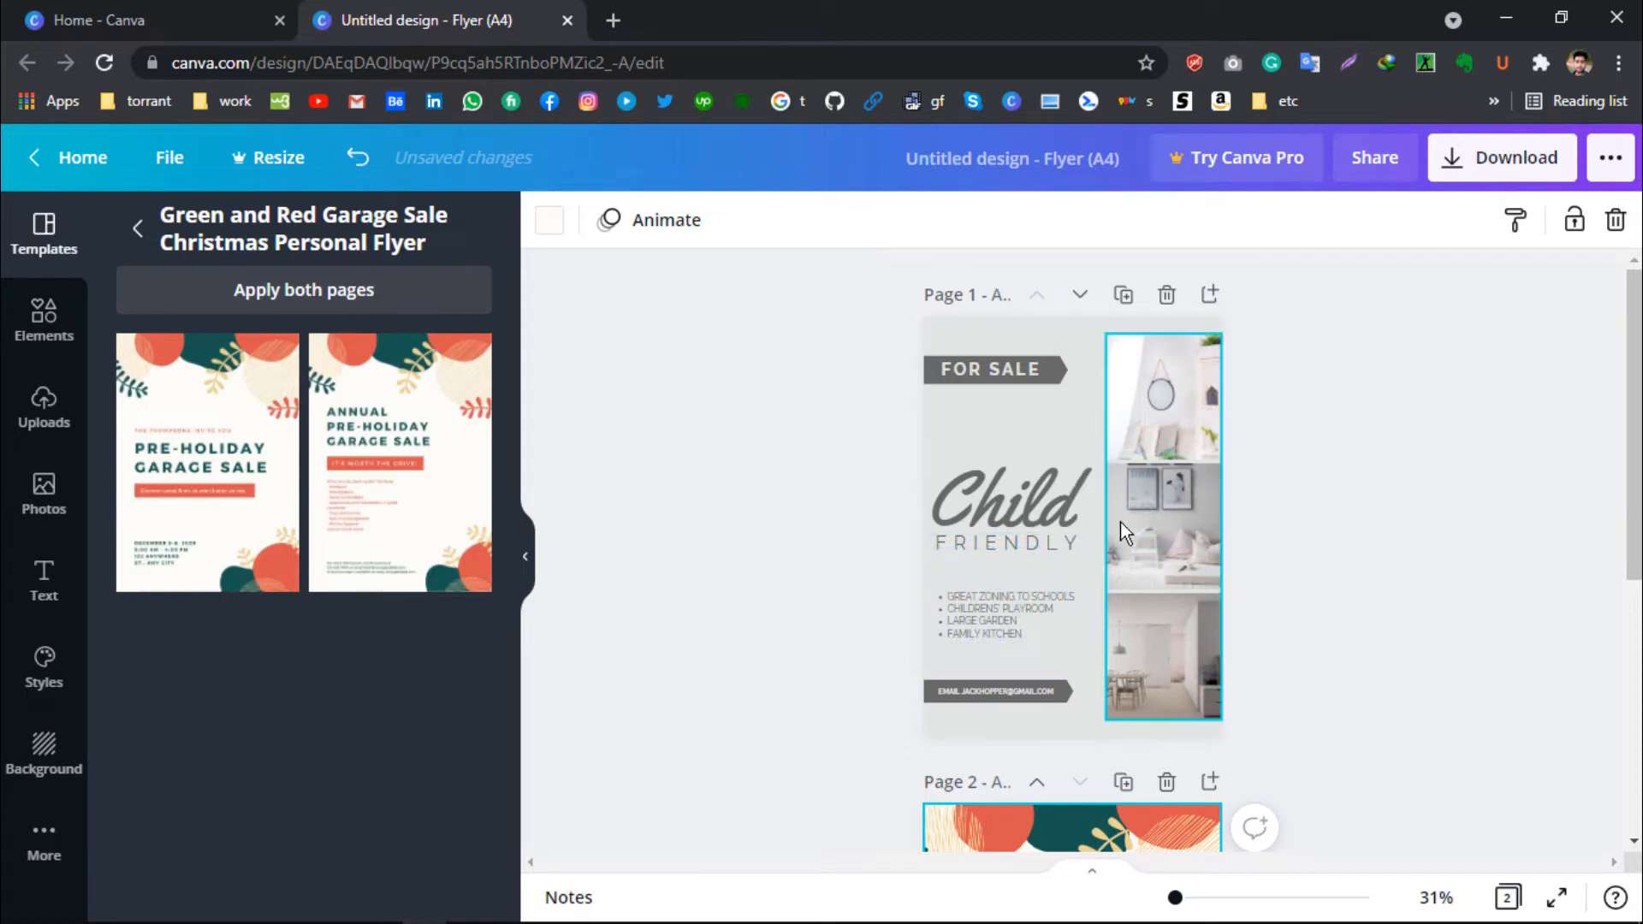
- Examine the editable parts of the first page: the photo column, the bulleted feature list and the email banner
left_click(1169, 398)
left_click(1340, 522)
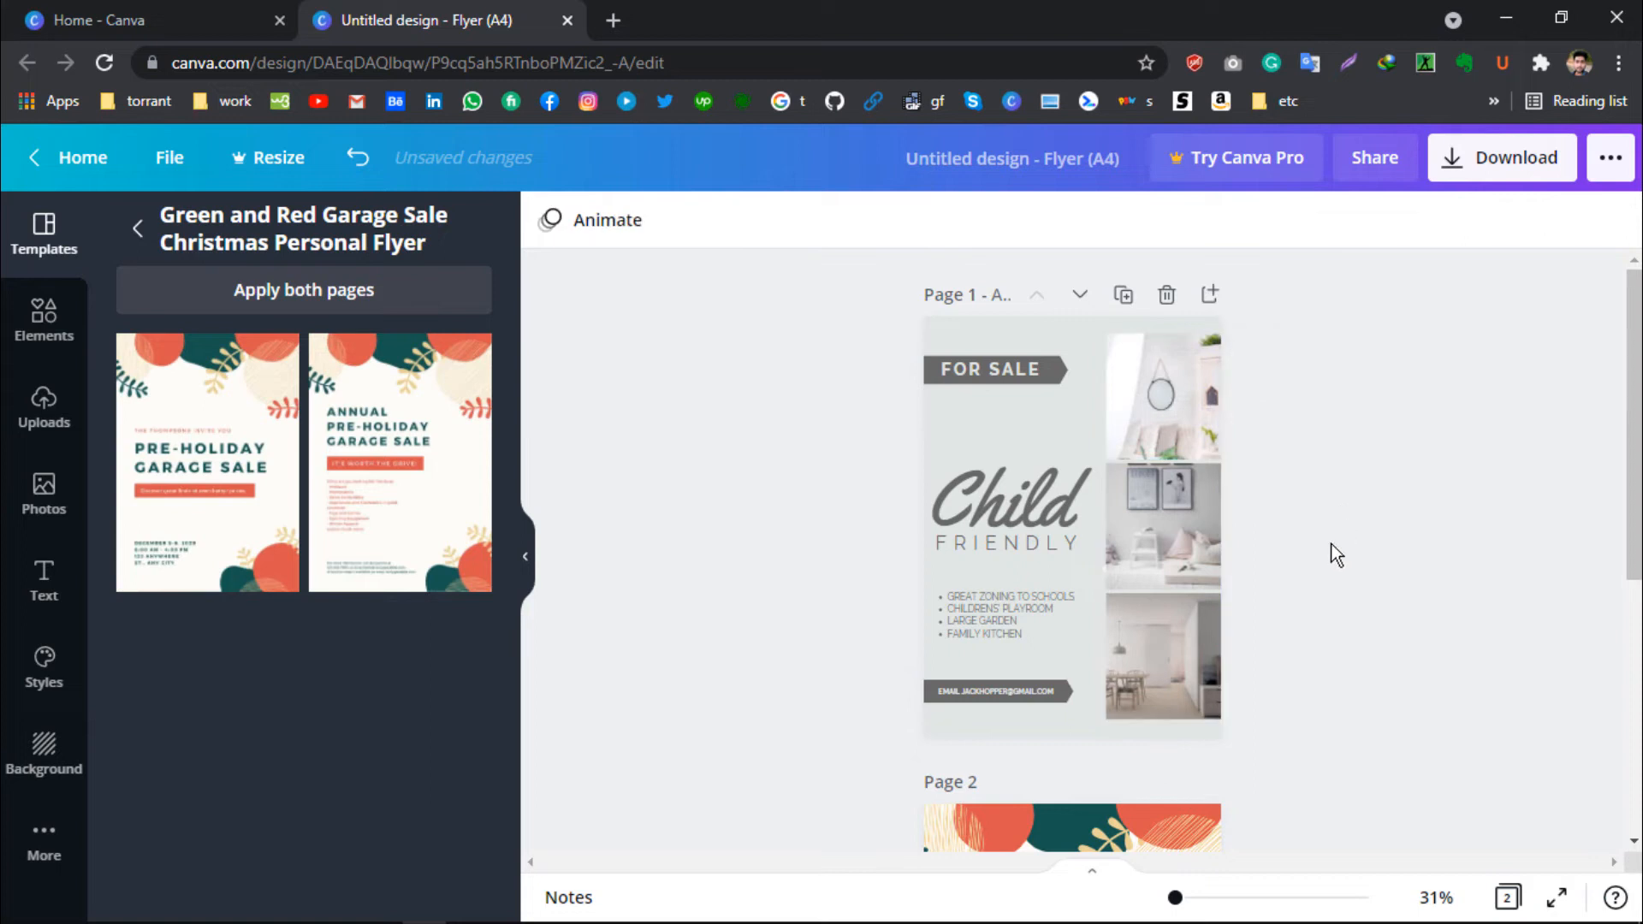
scroll(1350, 584, "down", 1)
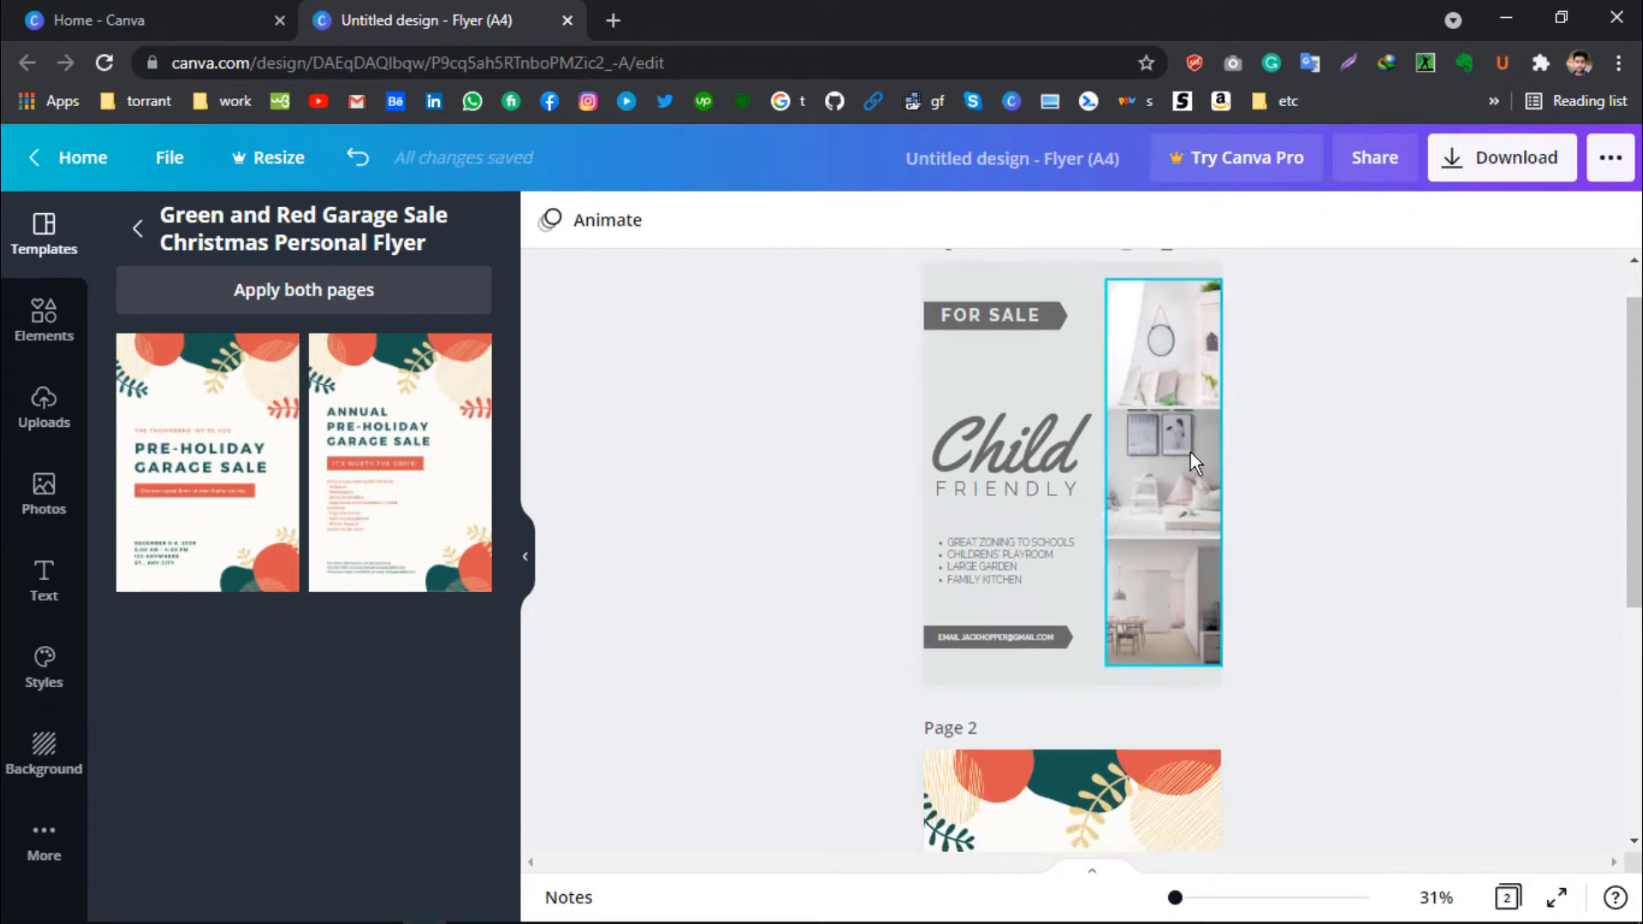
scroll(1071, 498, "up", 1)
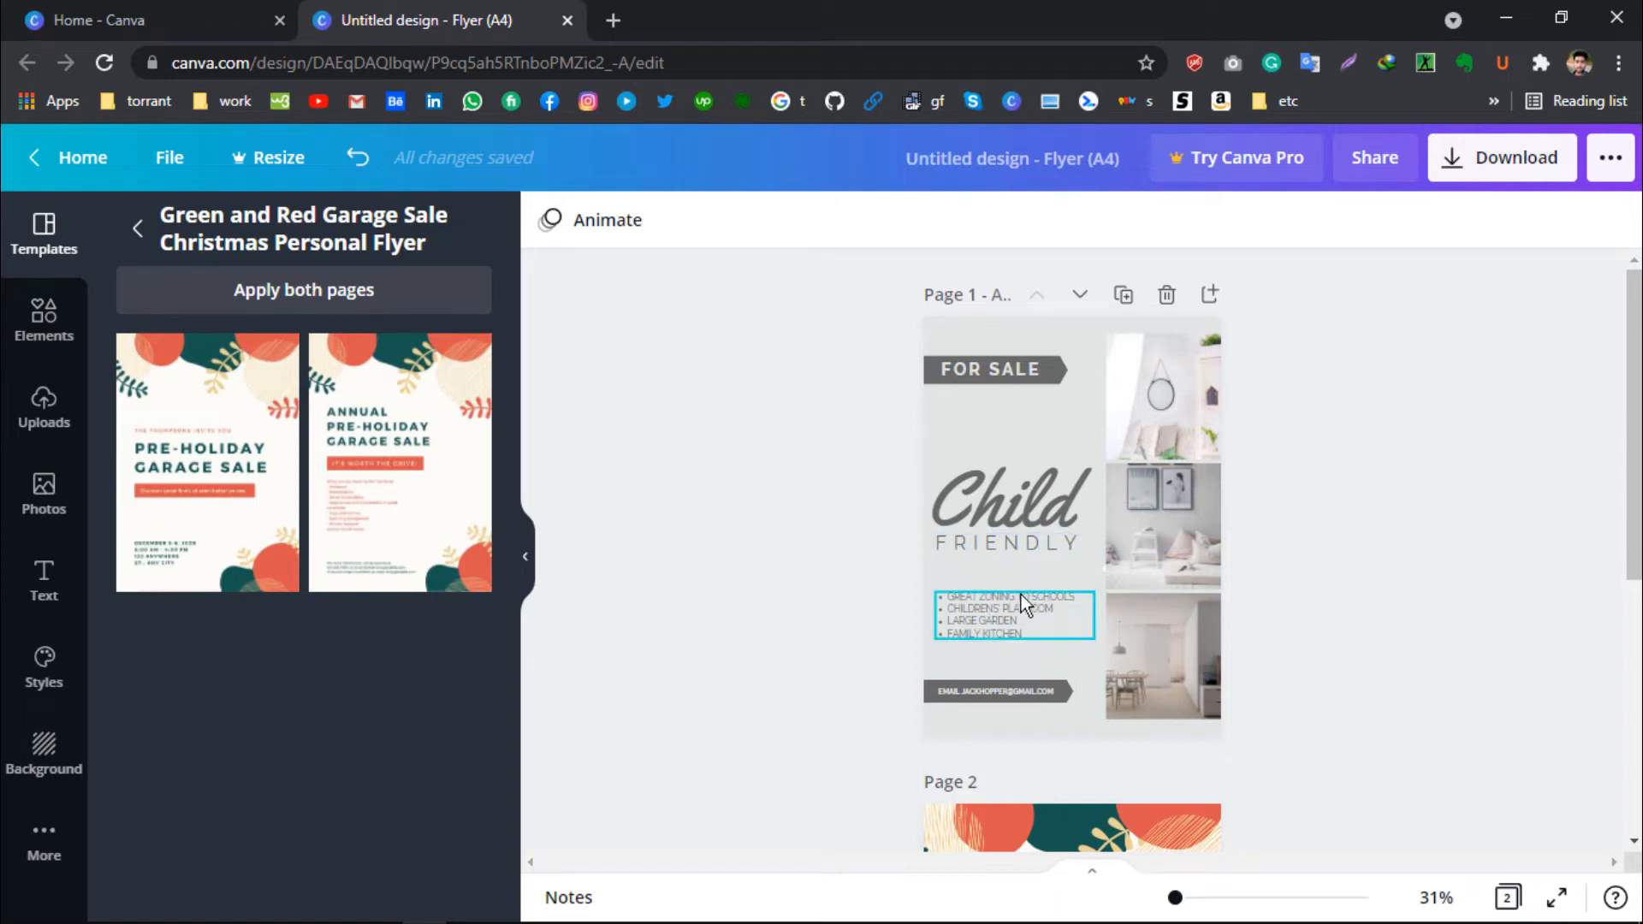
left_click(1006, 622)
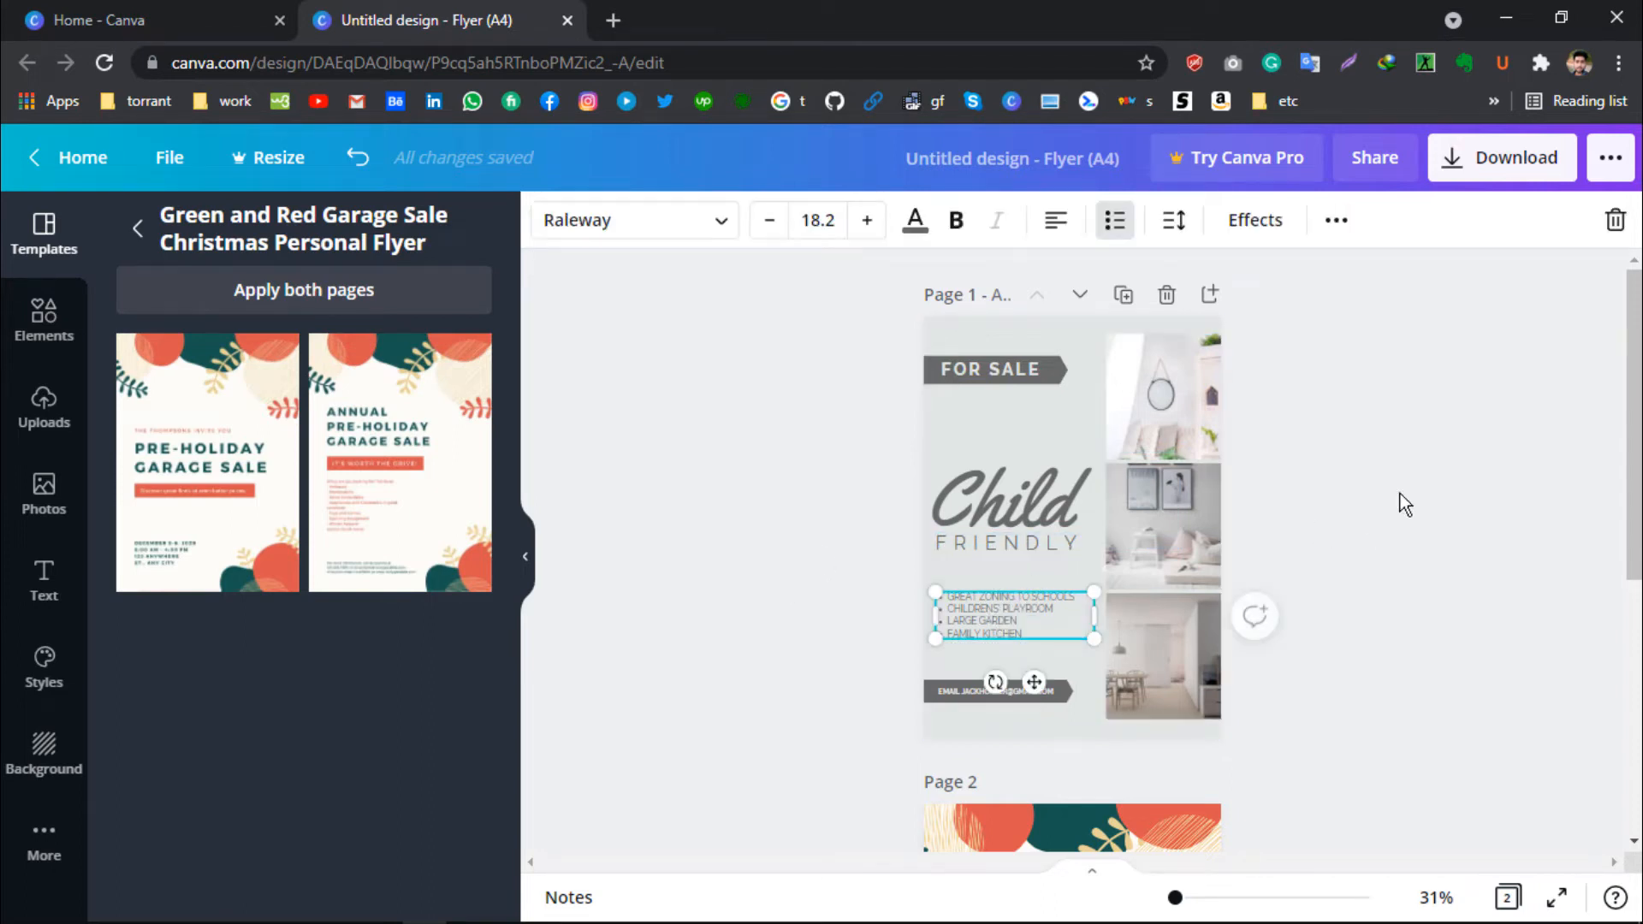
left_click(1400, 504)
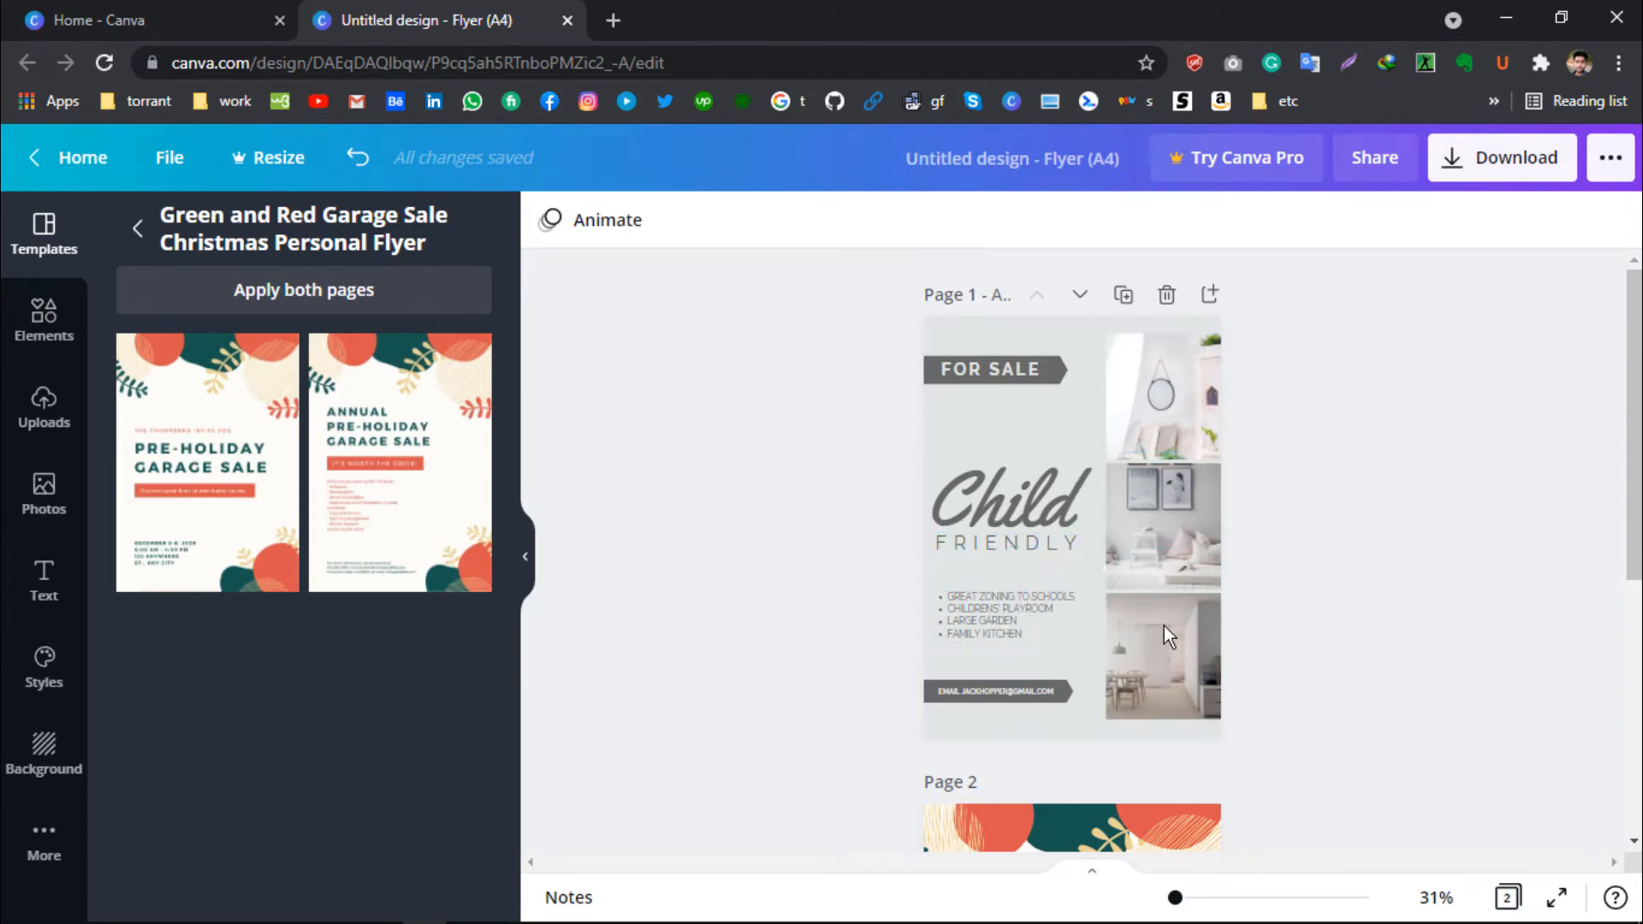
left_click(1040, 691)
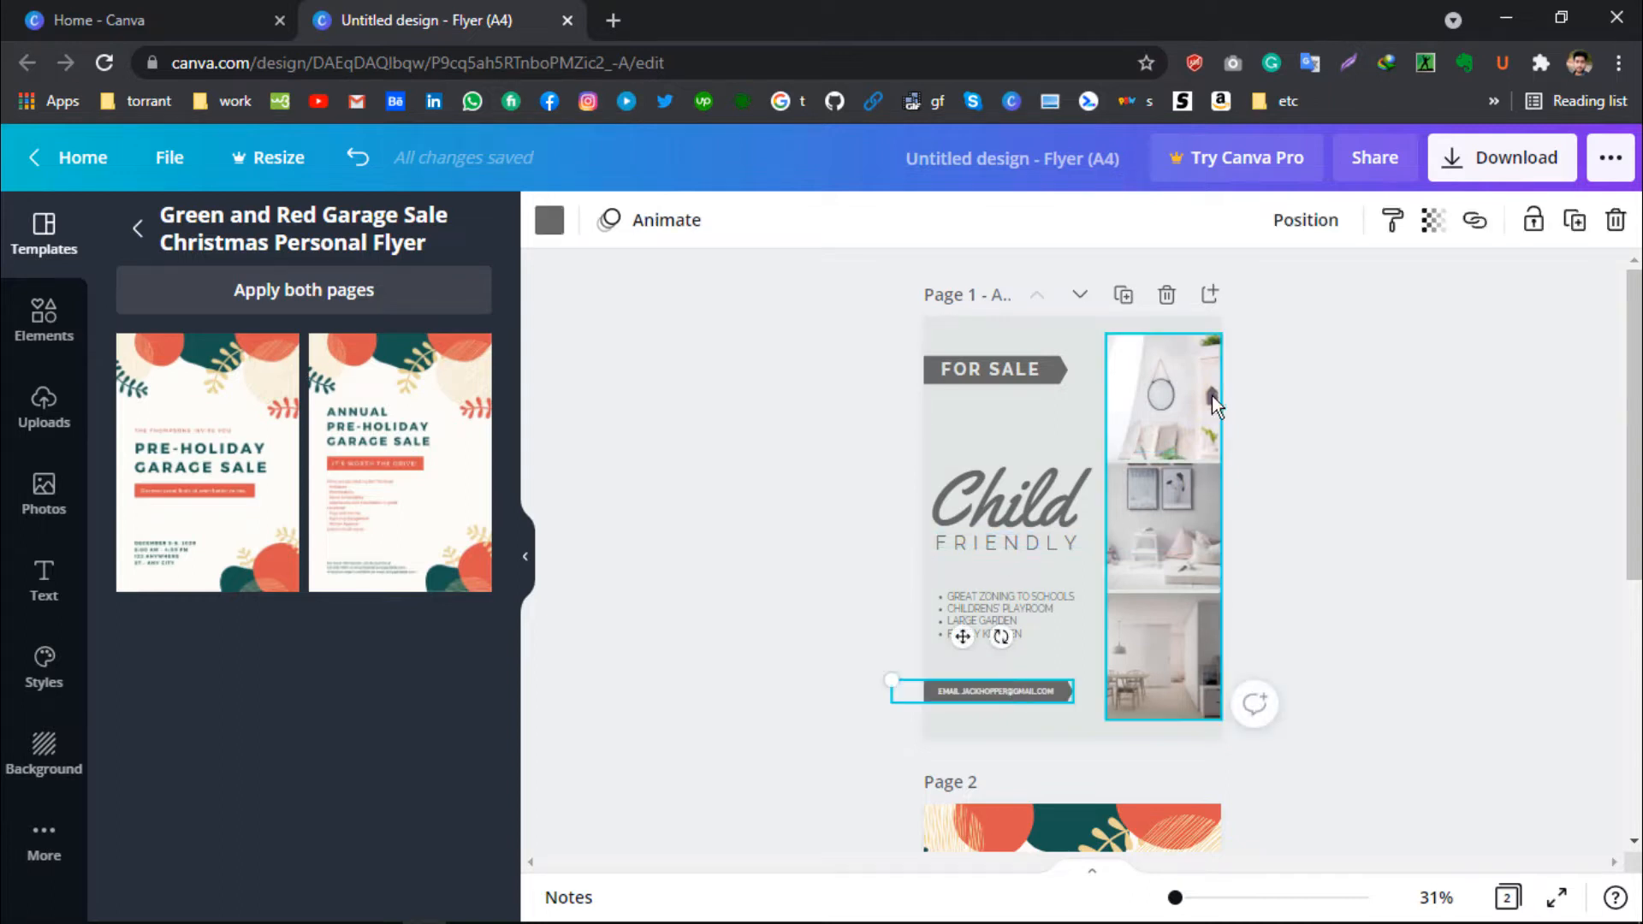
- Search the photo library for "room" and replace the top photo on the first page with the grey-walled bedroom picture
left_click(1213, 395)
left_click(45, 409)
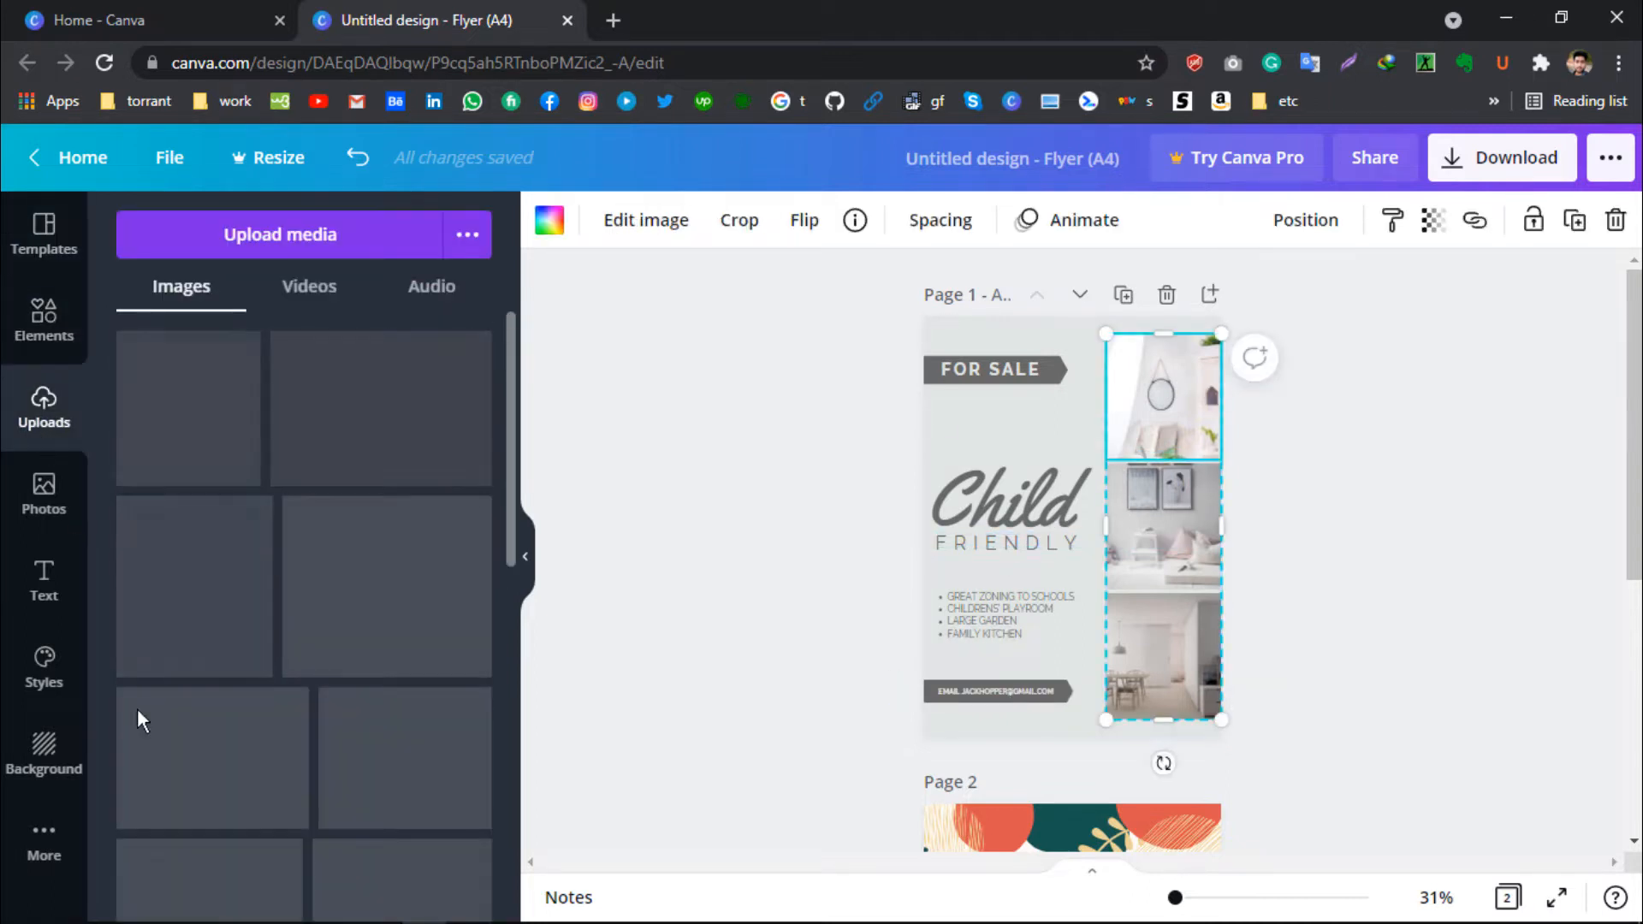
left_click(43, 494)
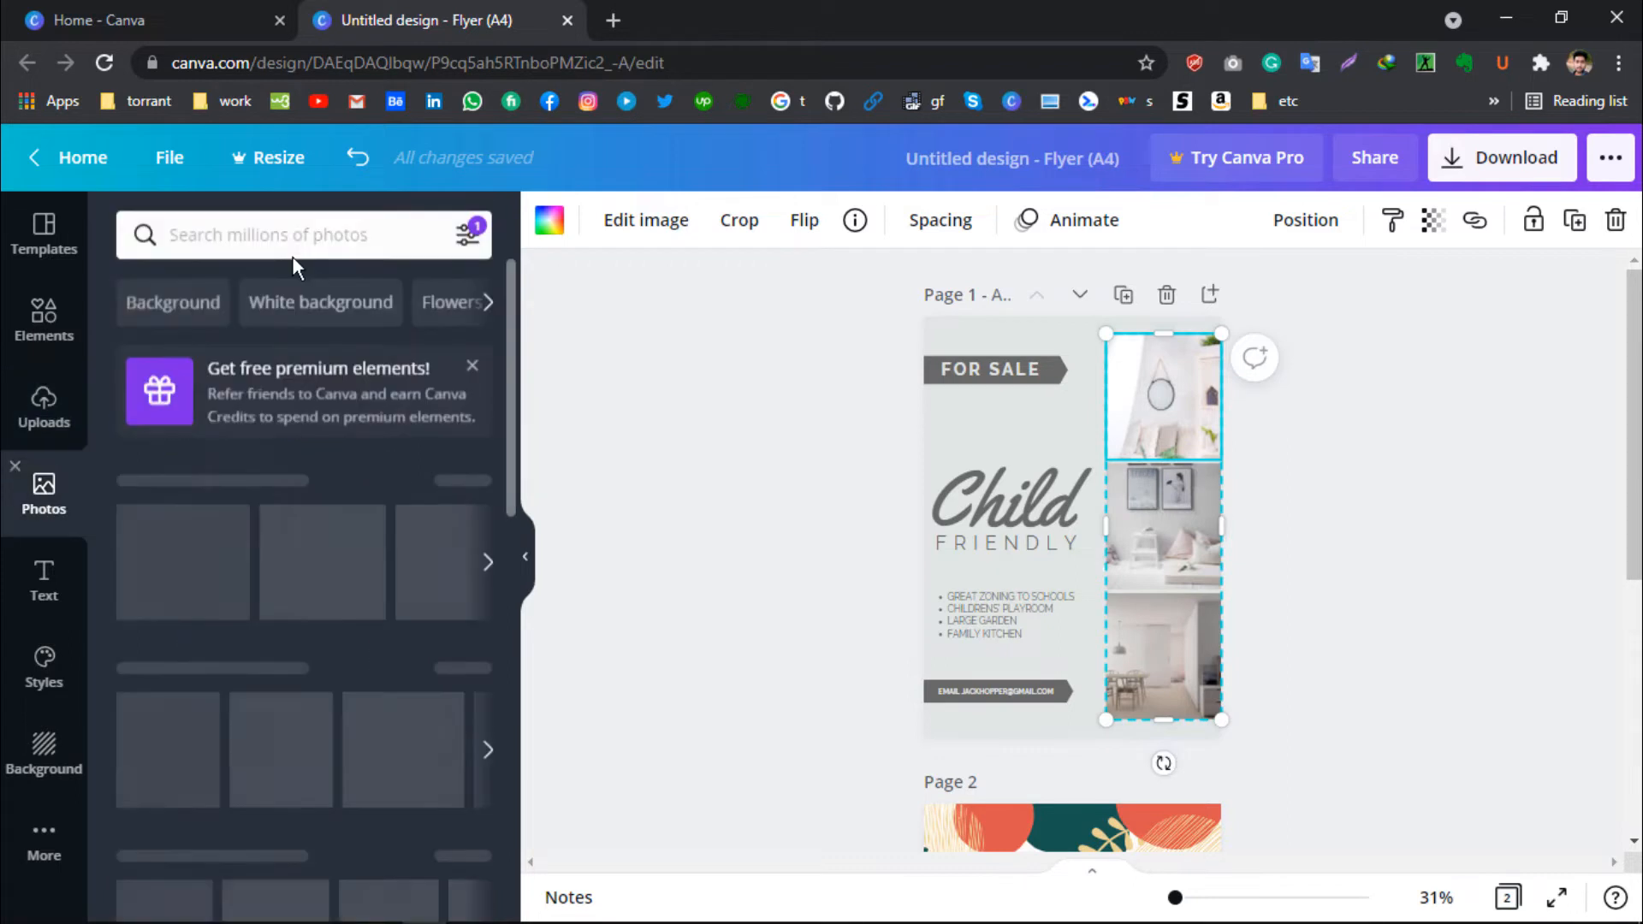
left_click(296, 231)
type("room")
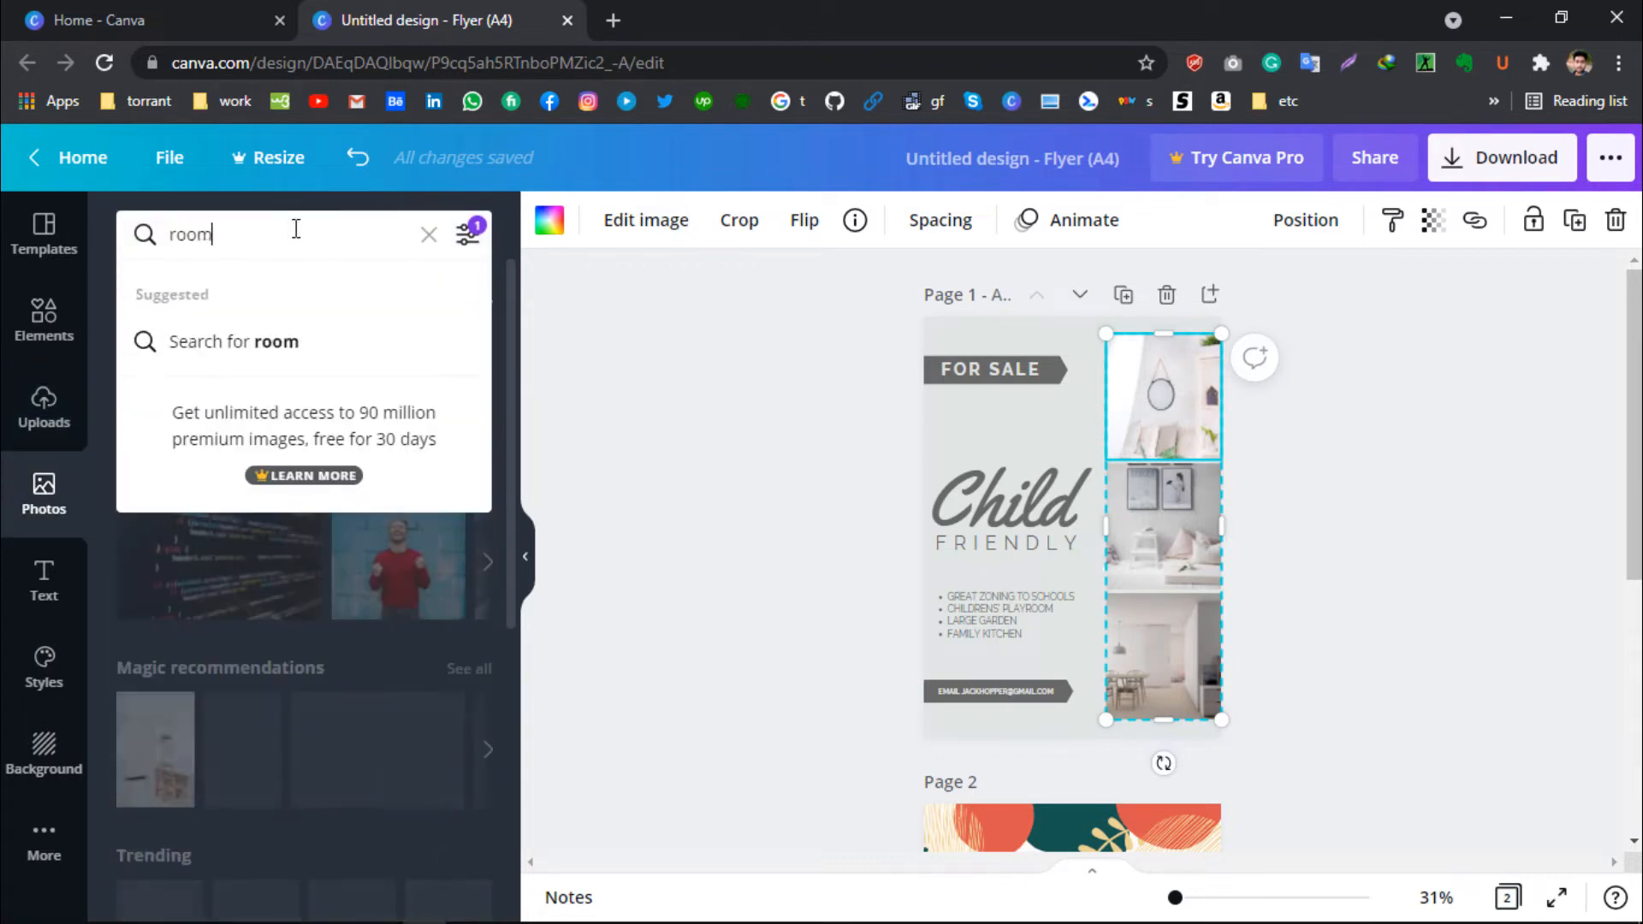
key("Return")
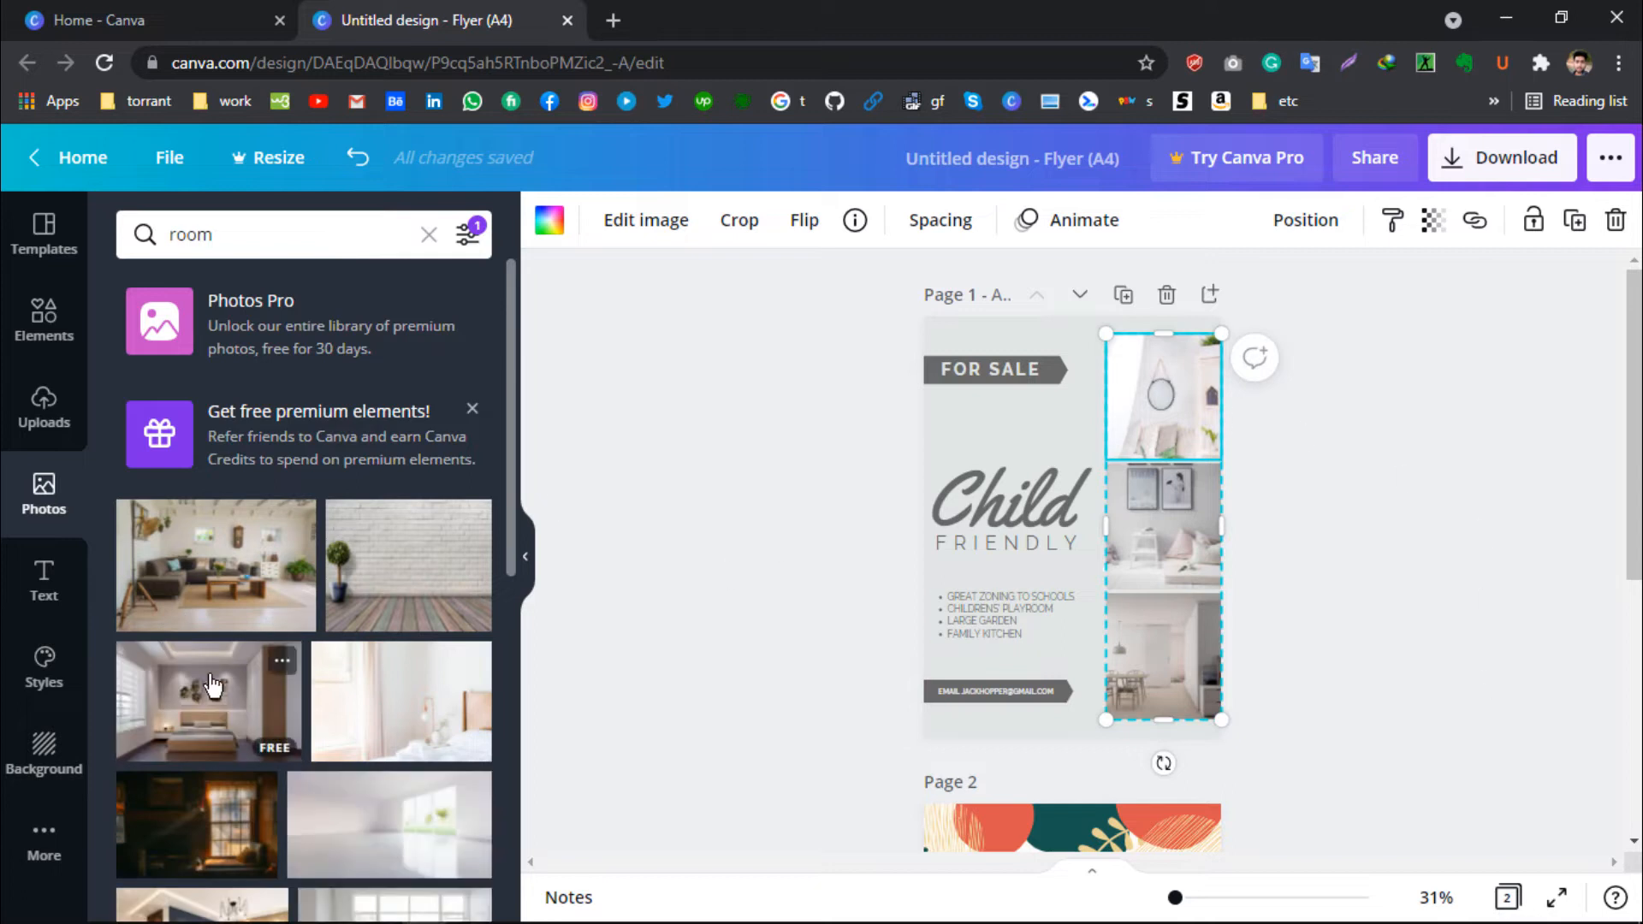
left_click_drag(213, 686, 1112, 394)
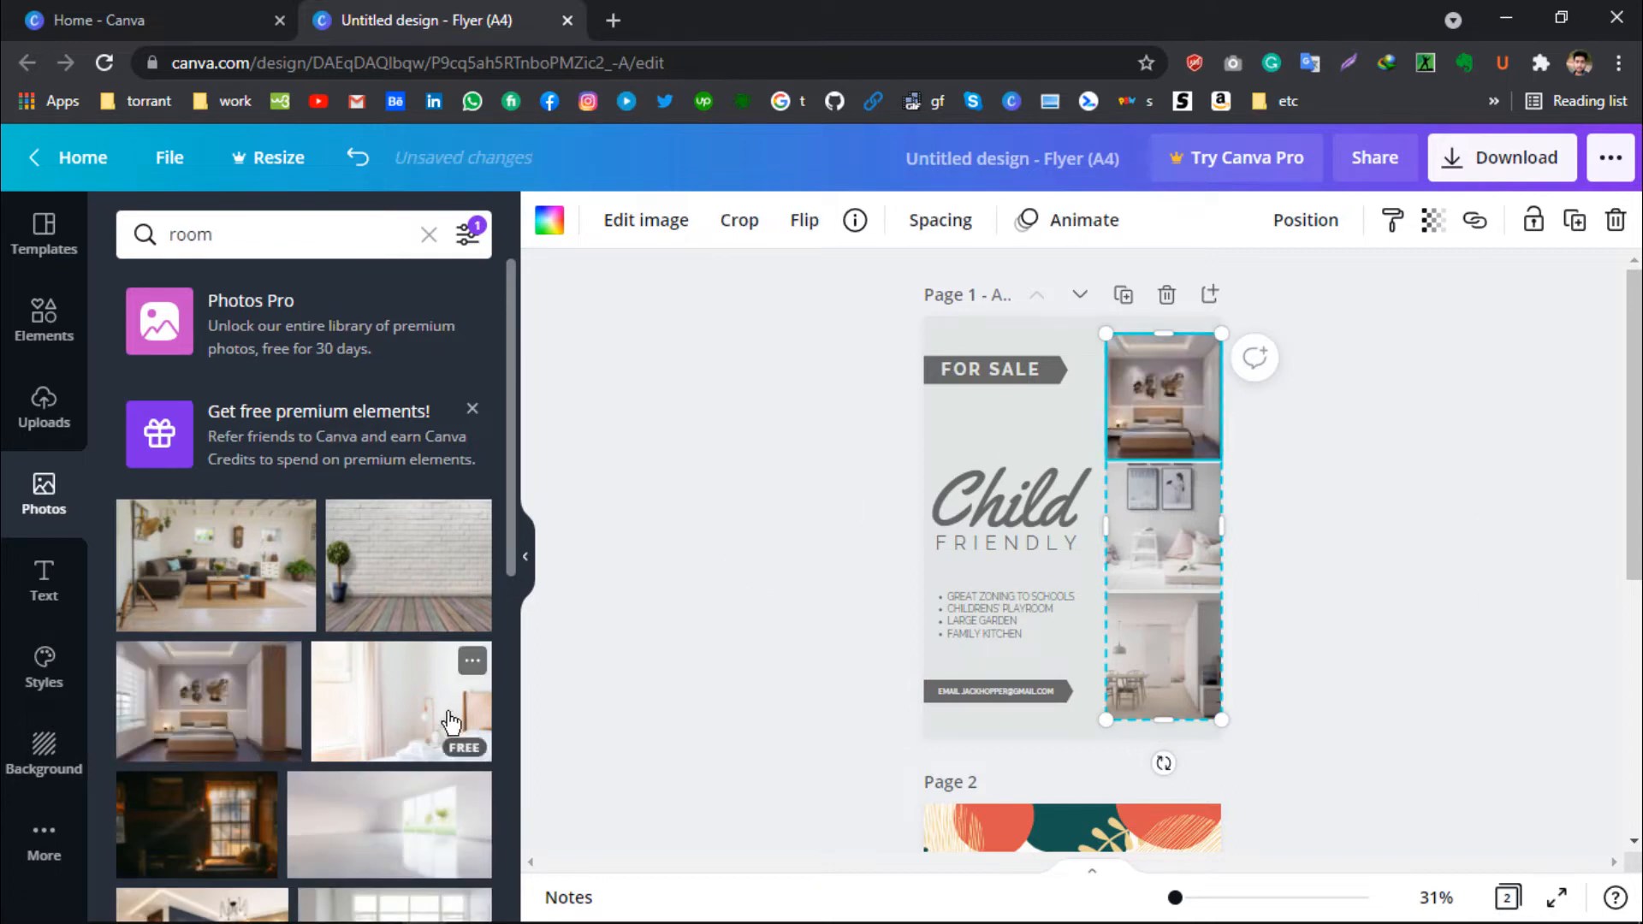
- Replace the middle photo with the navy-walled living room picture and the bottom photo with the white room with striped cushions
scroll(451, 721, "down", 3)
left_click_drag(257, 706, 1182, 507)
scroll(349, 819, "down", 2)
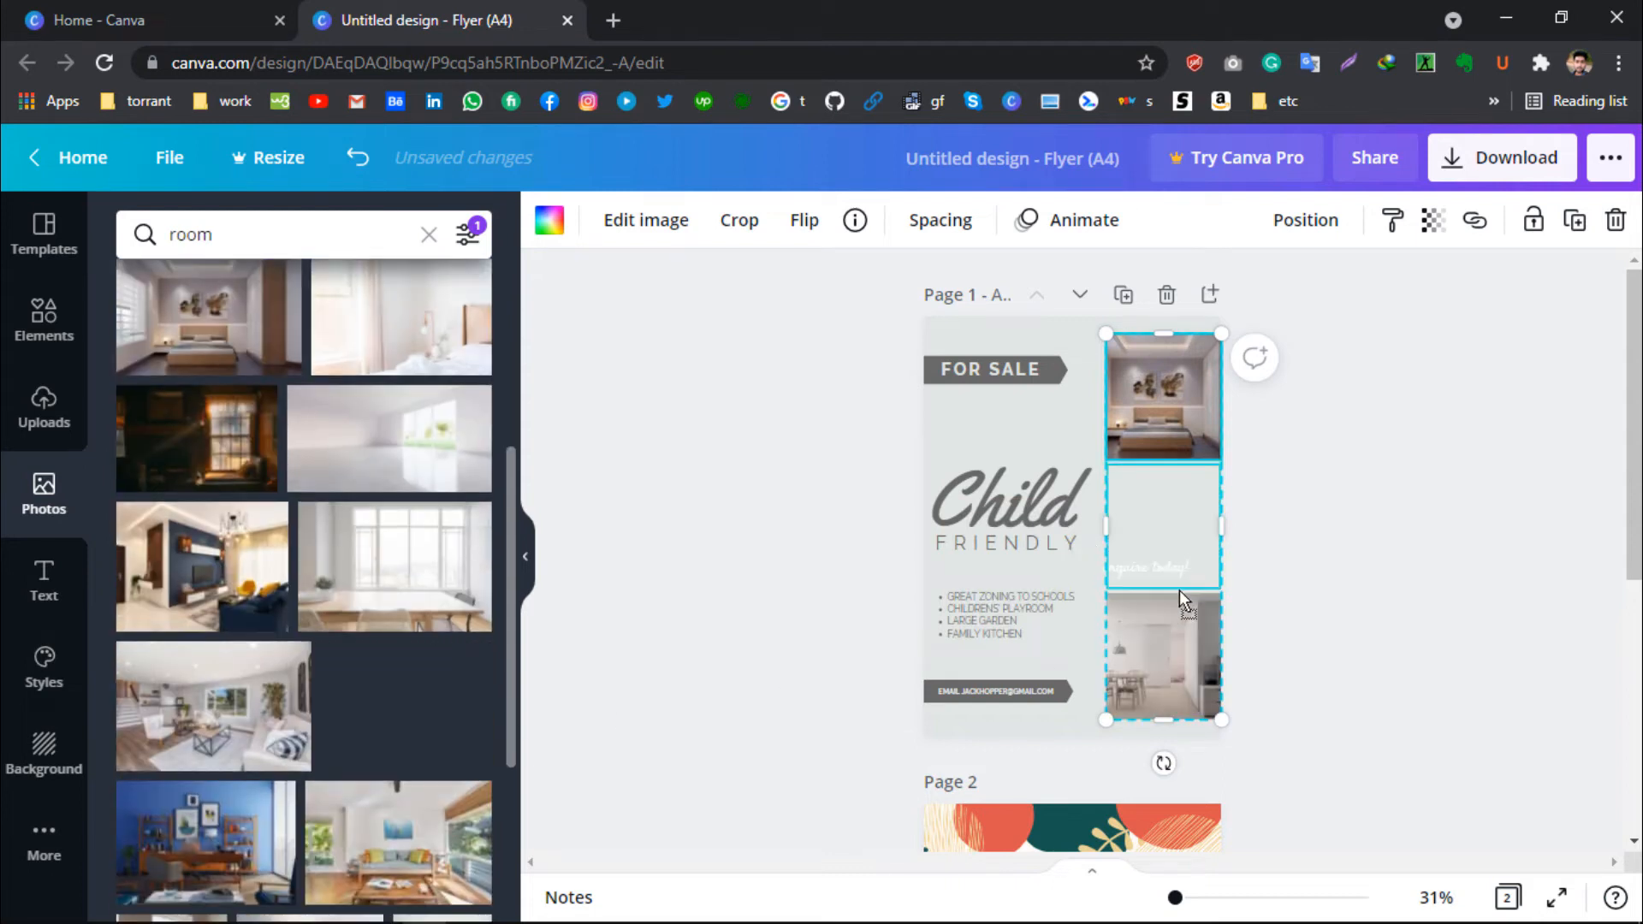
left_click_drag(1179, 590, 1181, 624)
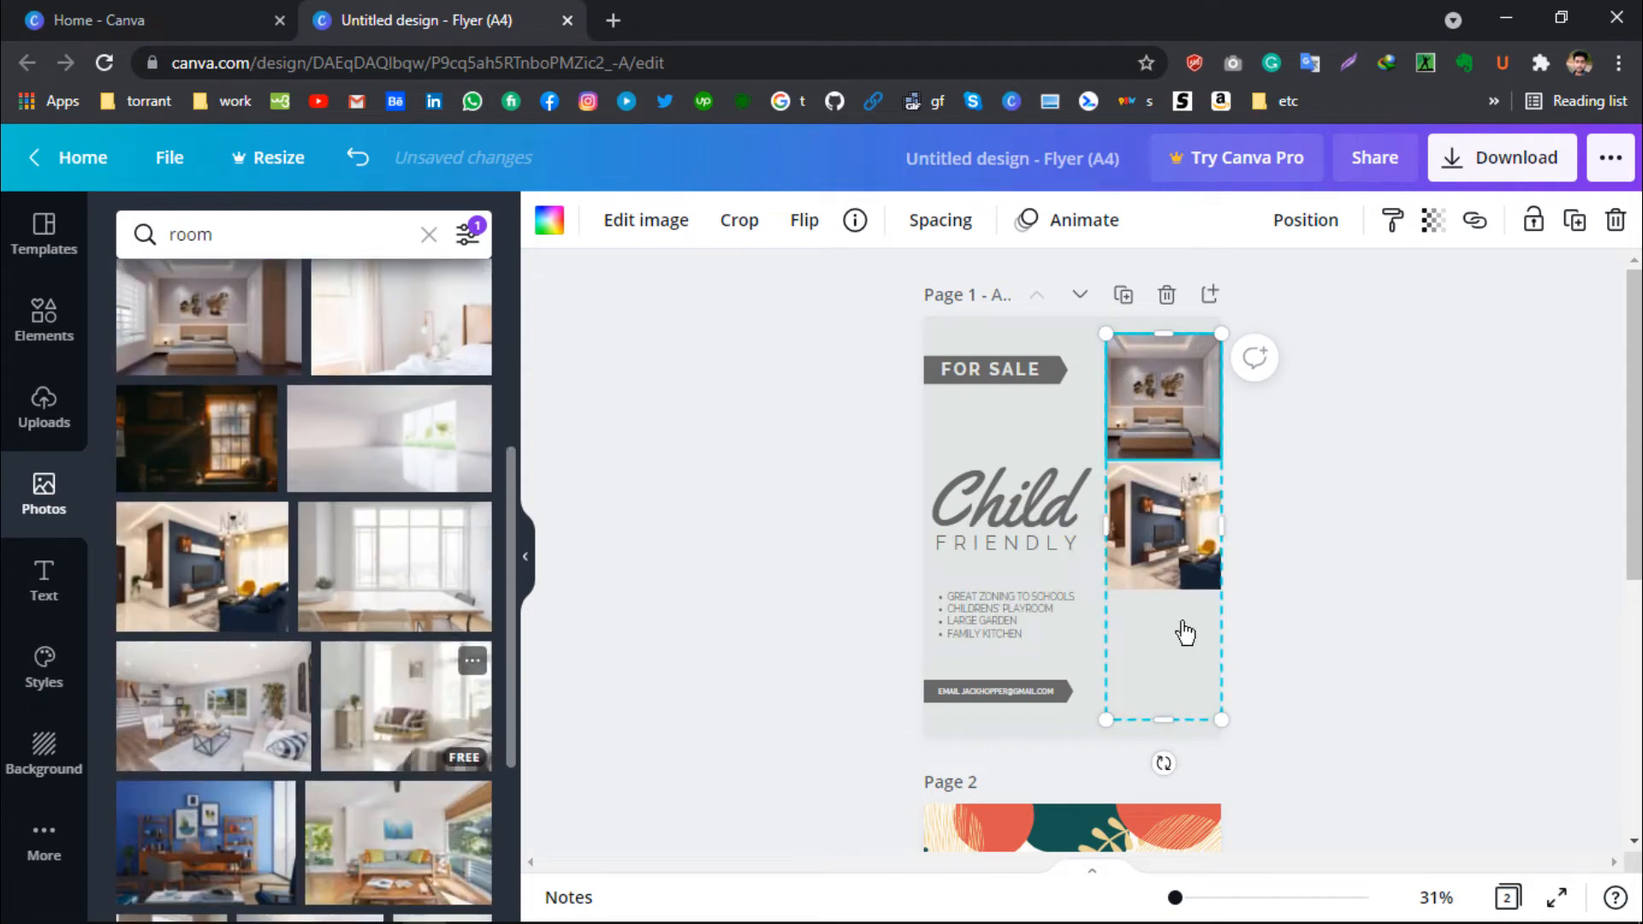
left_click(954, 512)
left_click(1008, 371)
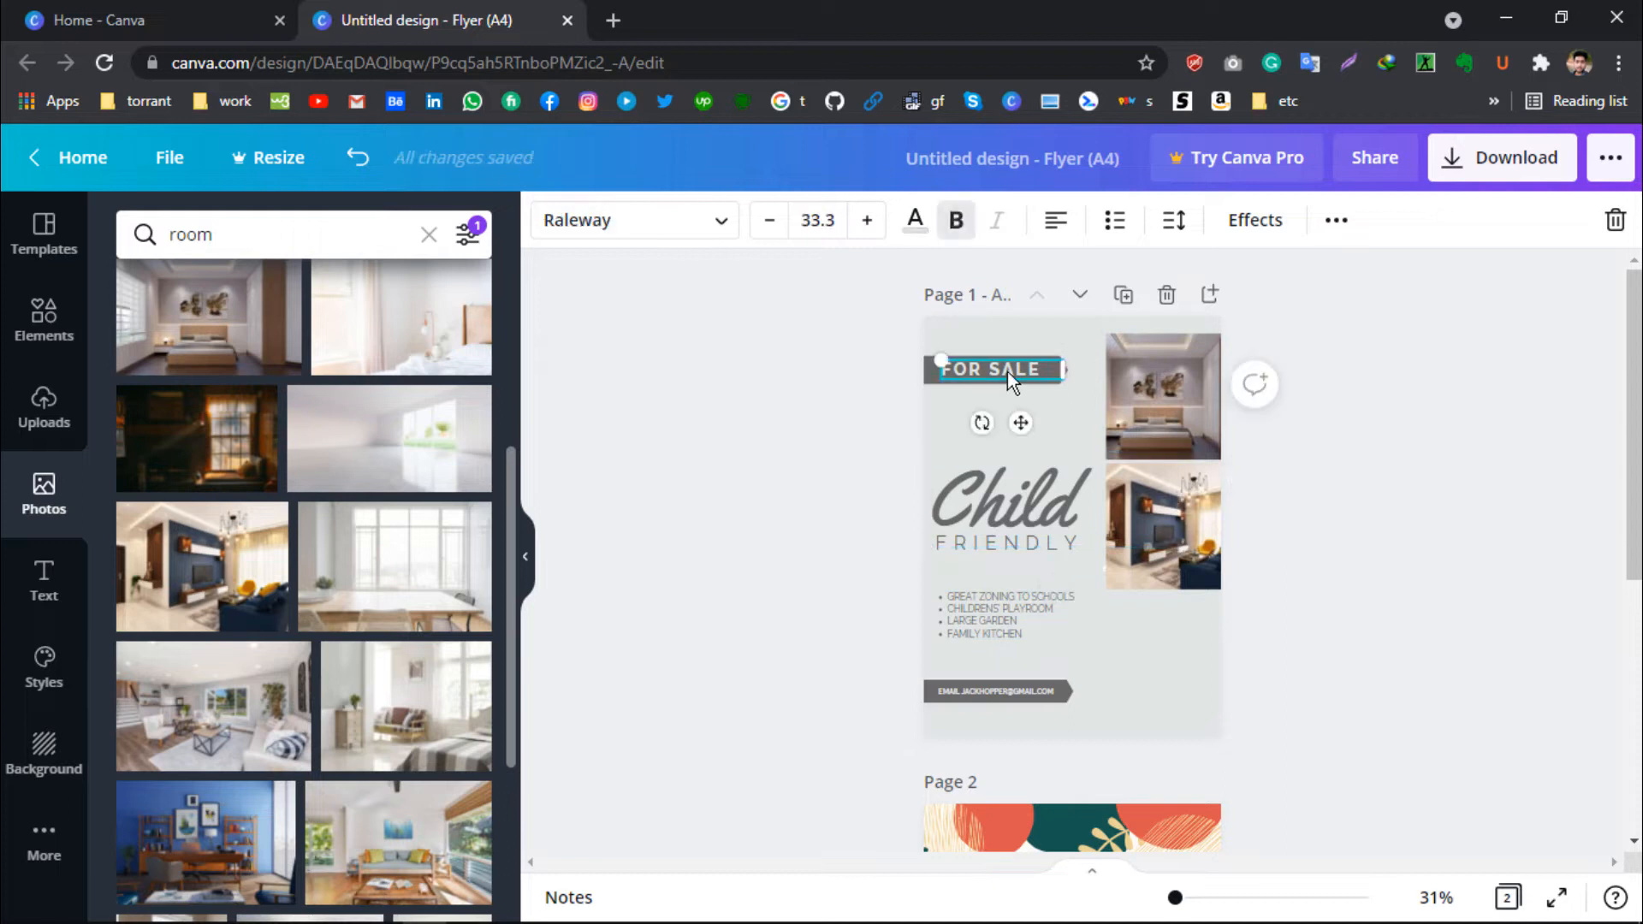
left_click(897, 582)
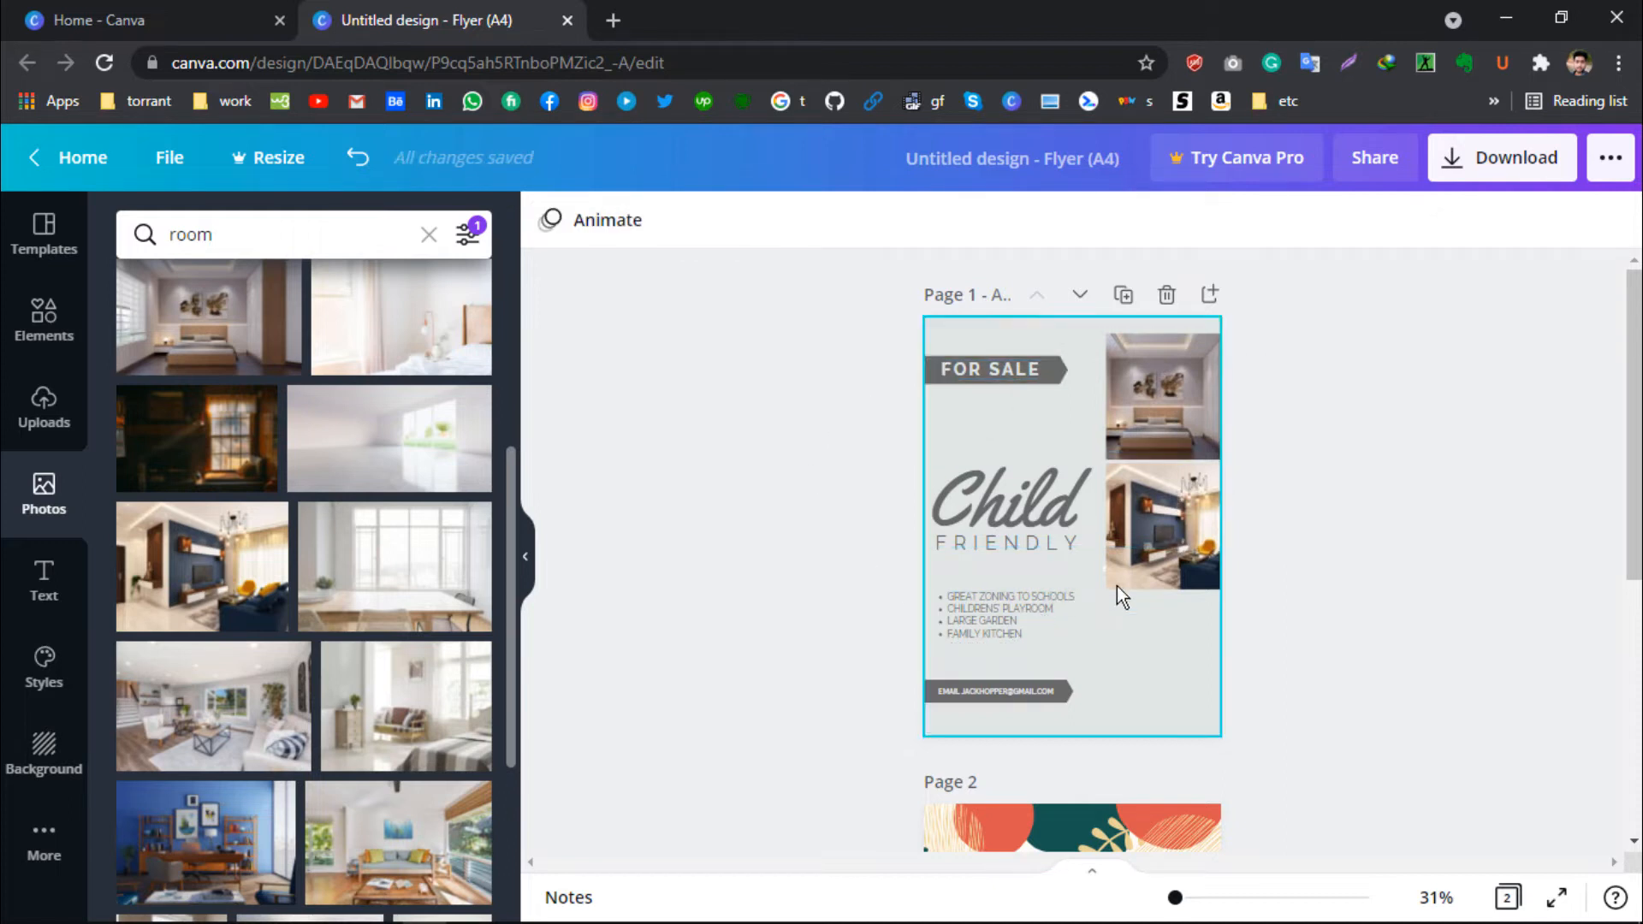
- Try several background colours on the first page, including green and white, and set it to the dark teal document colour
left_click(1133, 731)
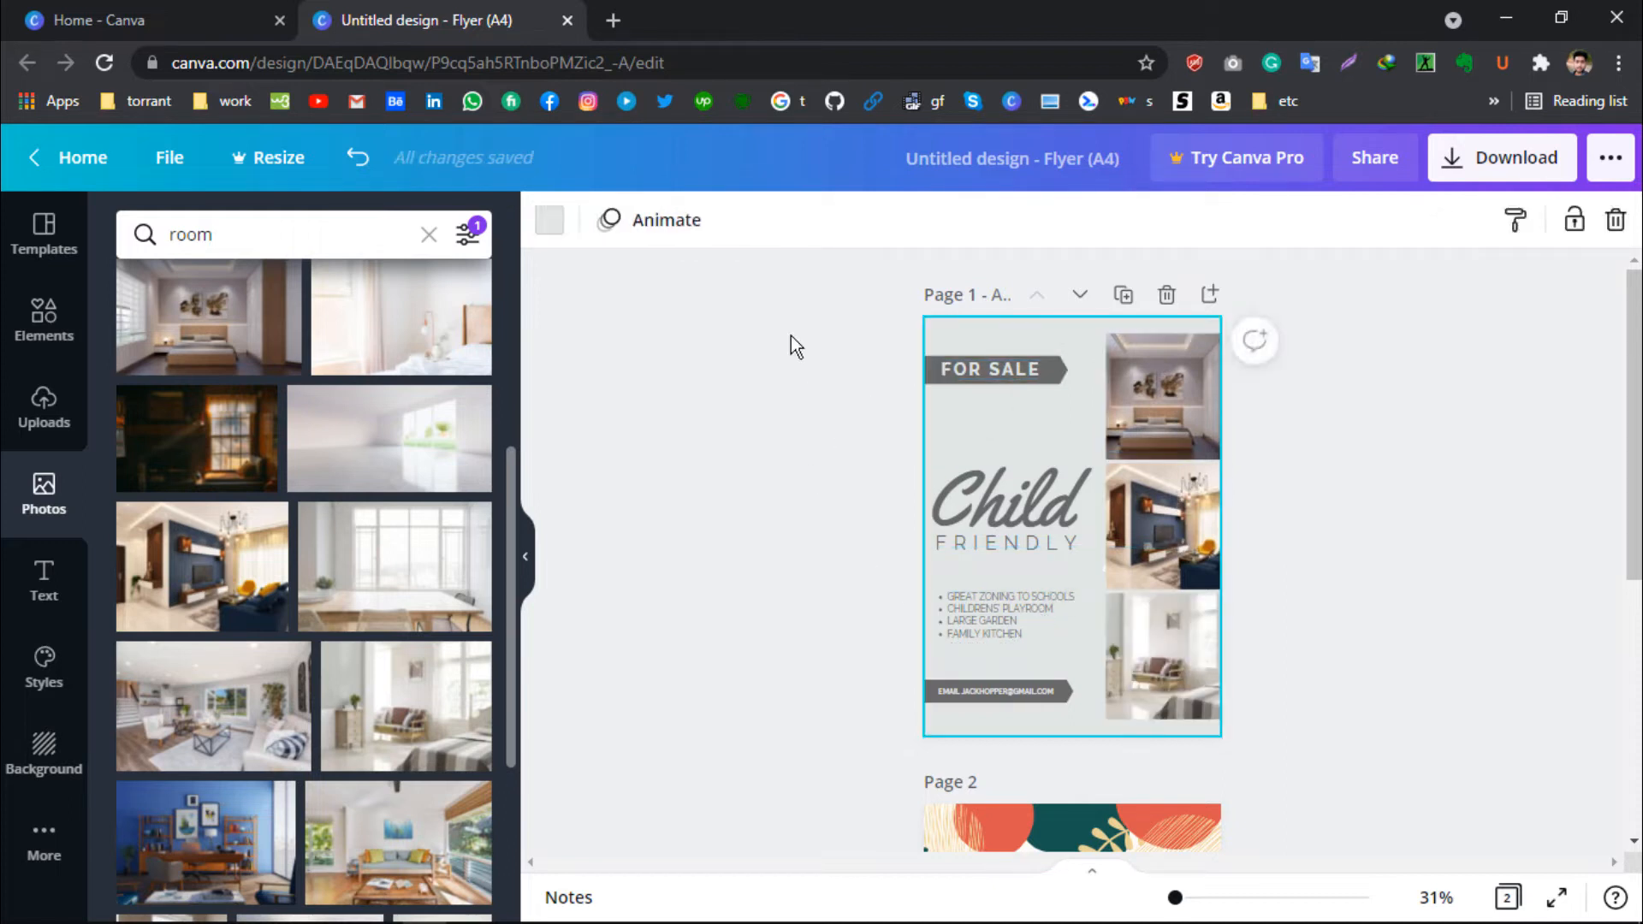
left_click(549, 219)
scroll(217, 548, "down", 2)
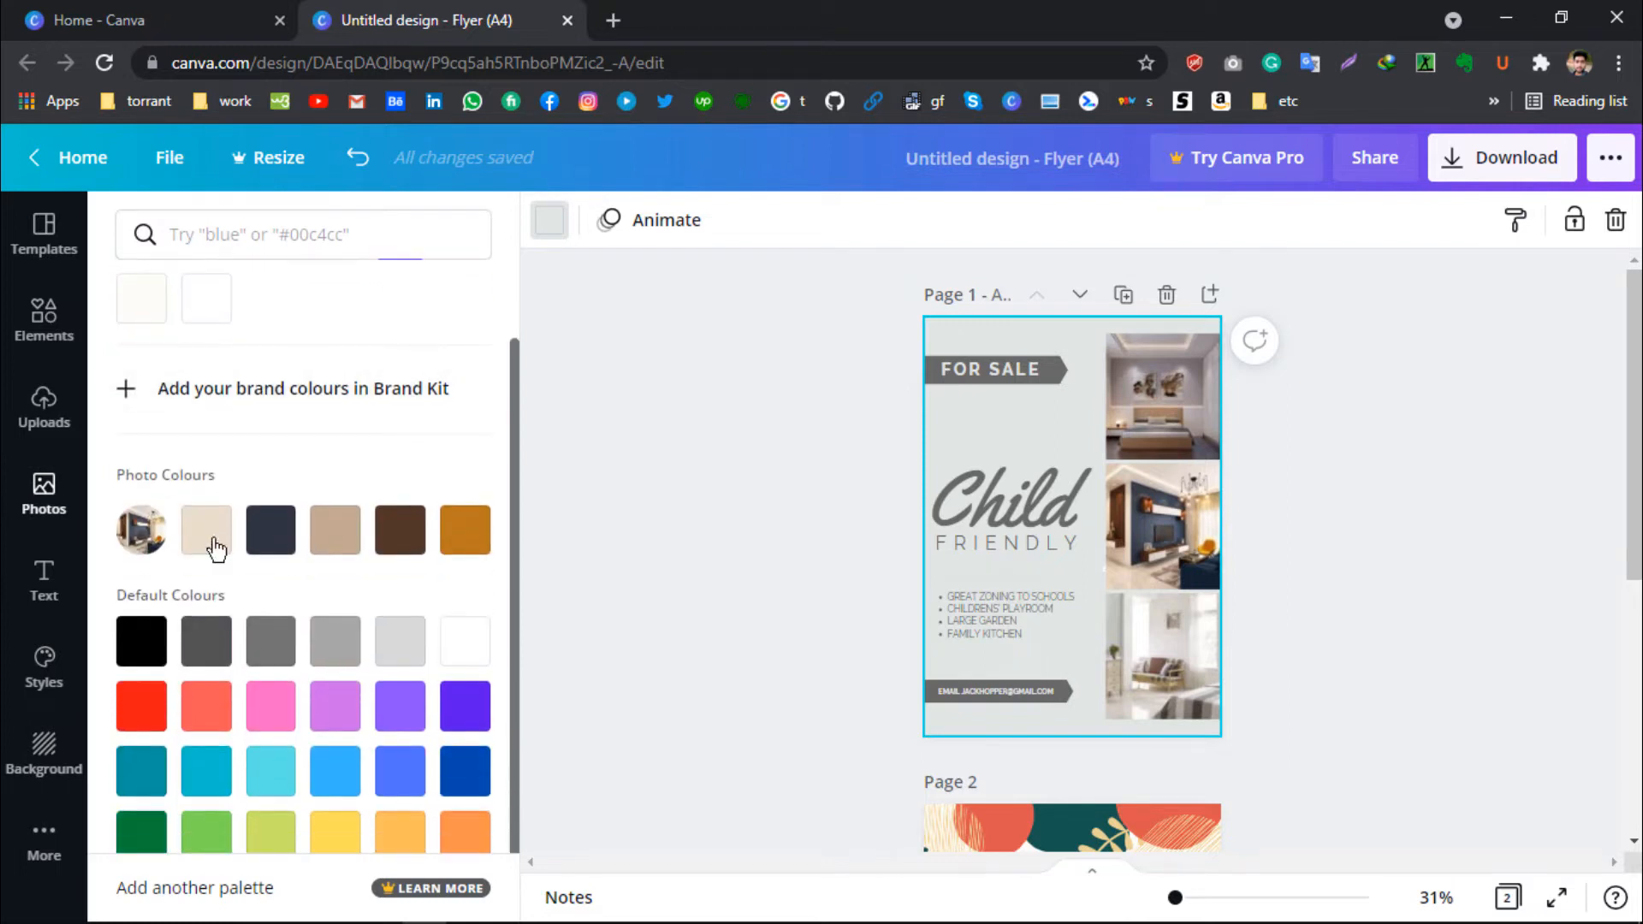
left_click(134, 647)
scroll(140, 684, "down", 1)
left_click(144, 782)
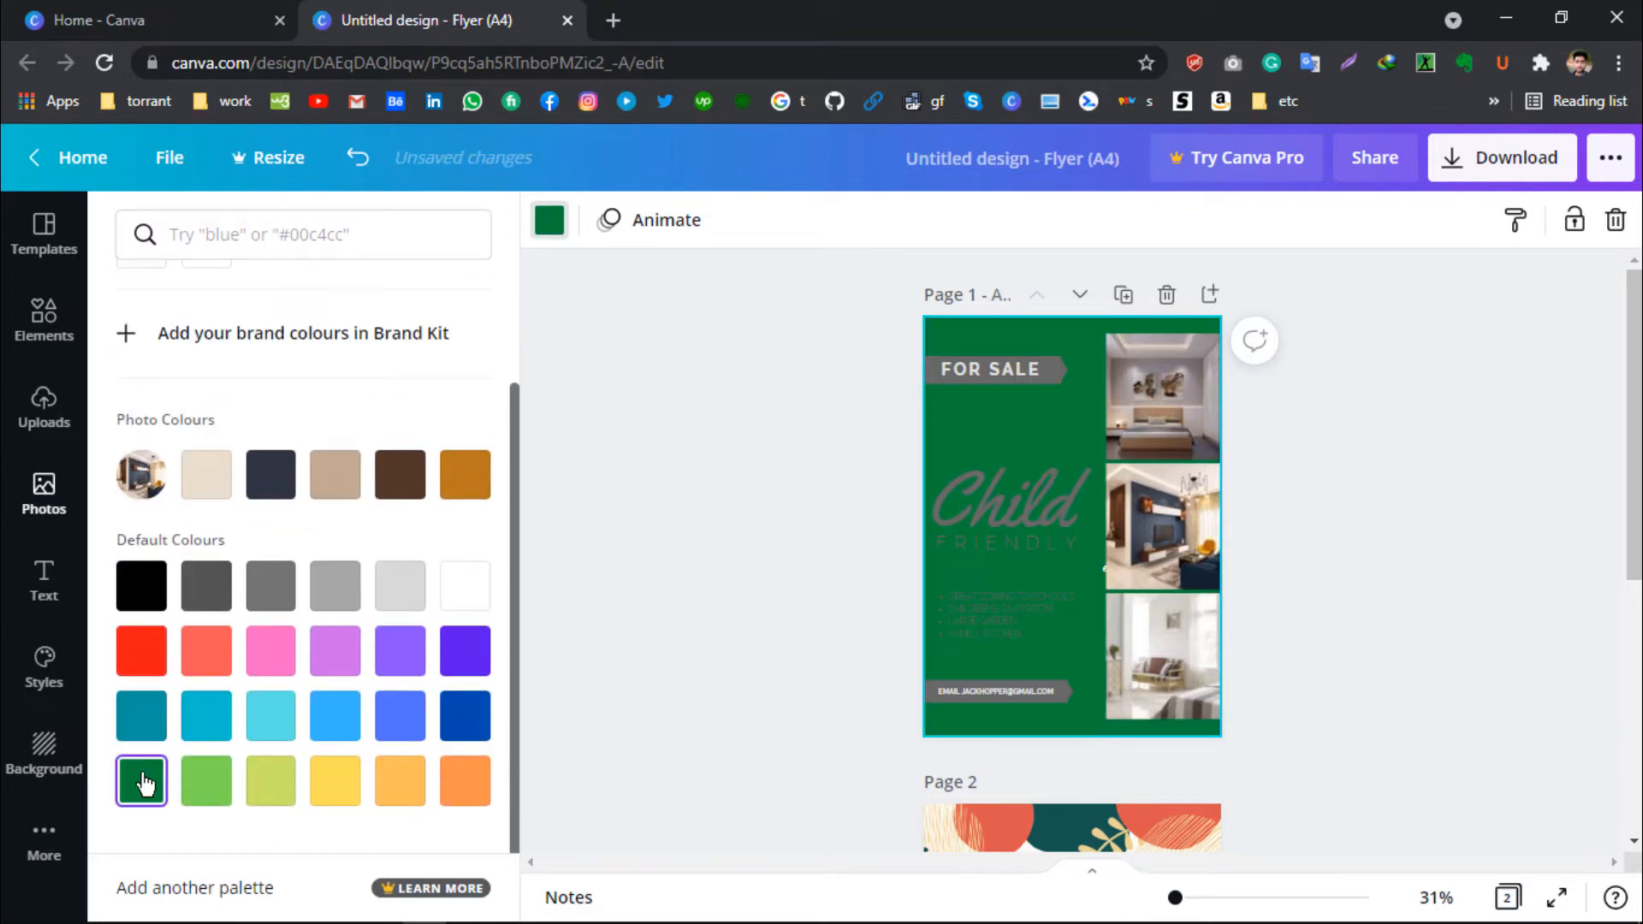
left_click(465, 585)
scroll(470, 539, "up", 3)
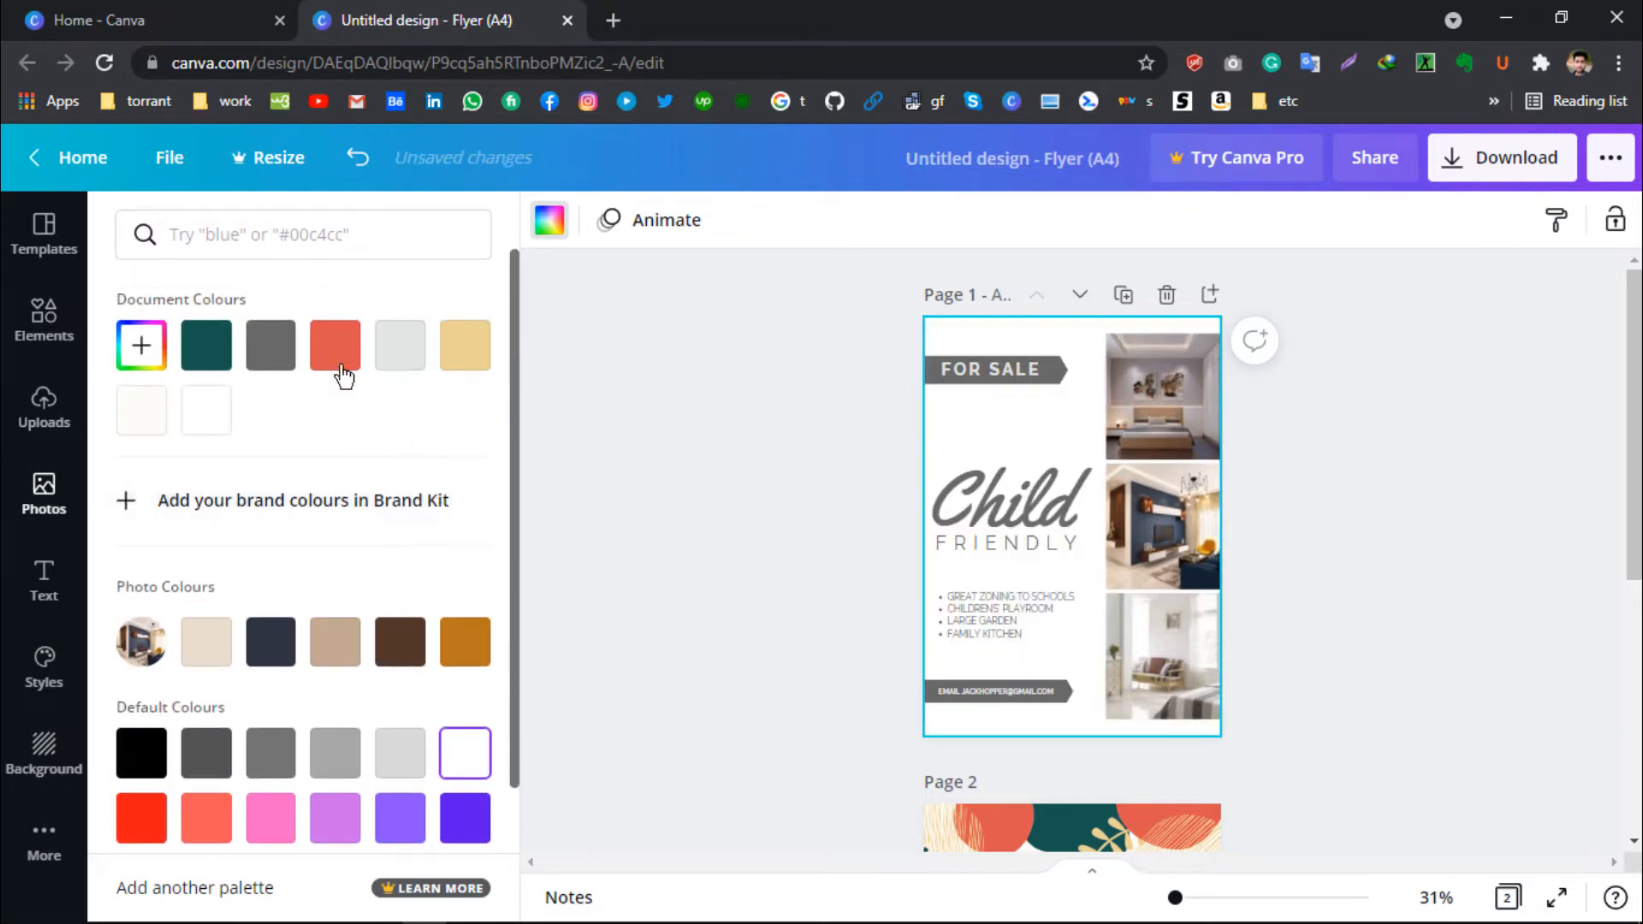
left_click(341, 343)
left_click(206, 346)
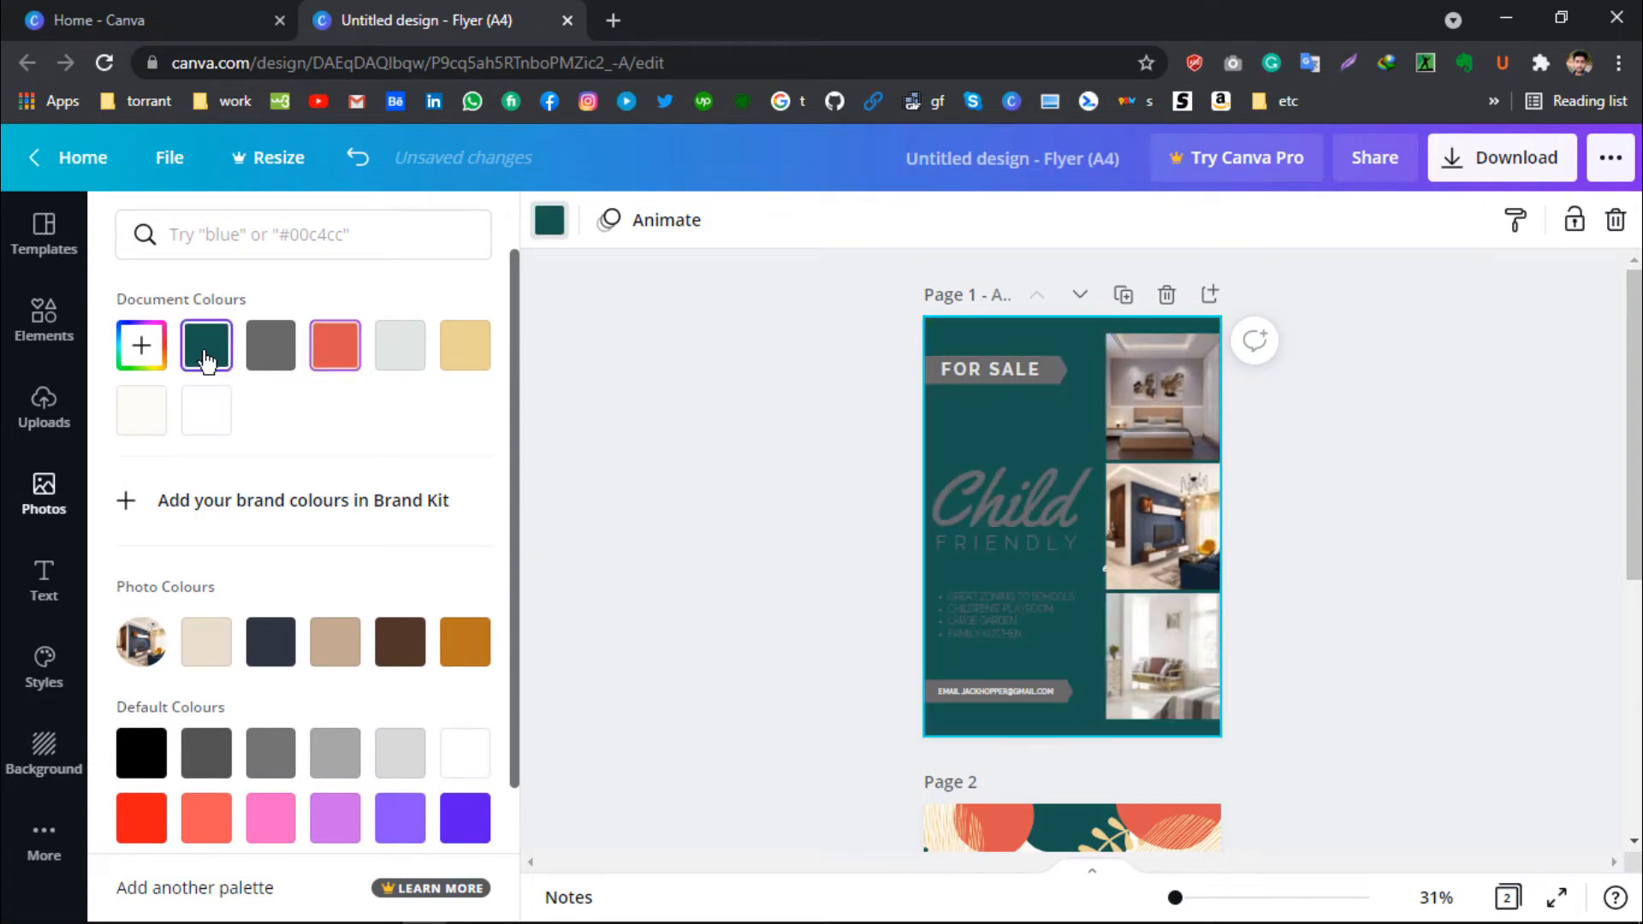
scroll(309, 704, "down", 2)
- Change the text colour of the "Child" and "FRIENDLY" headings on the first page to white
left_click(980, 514)
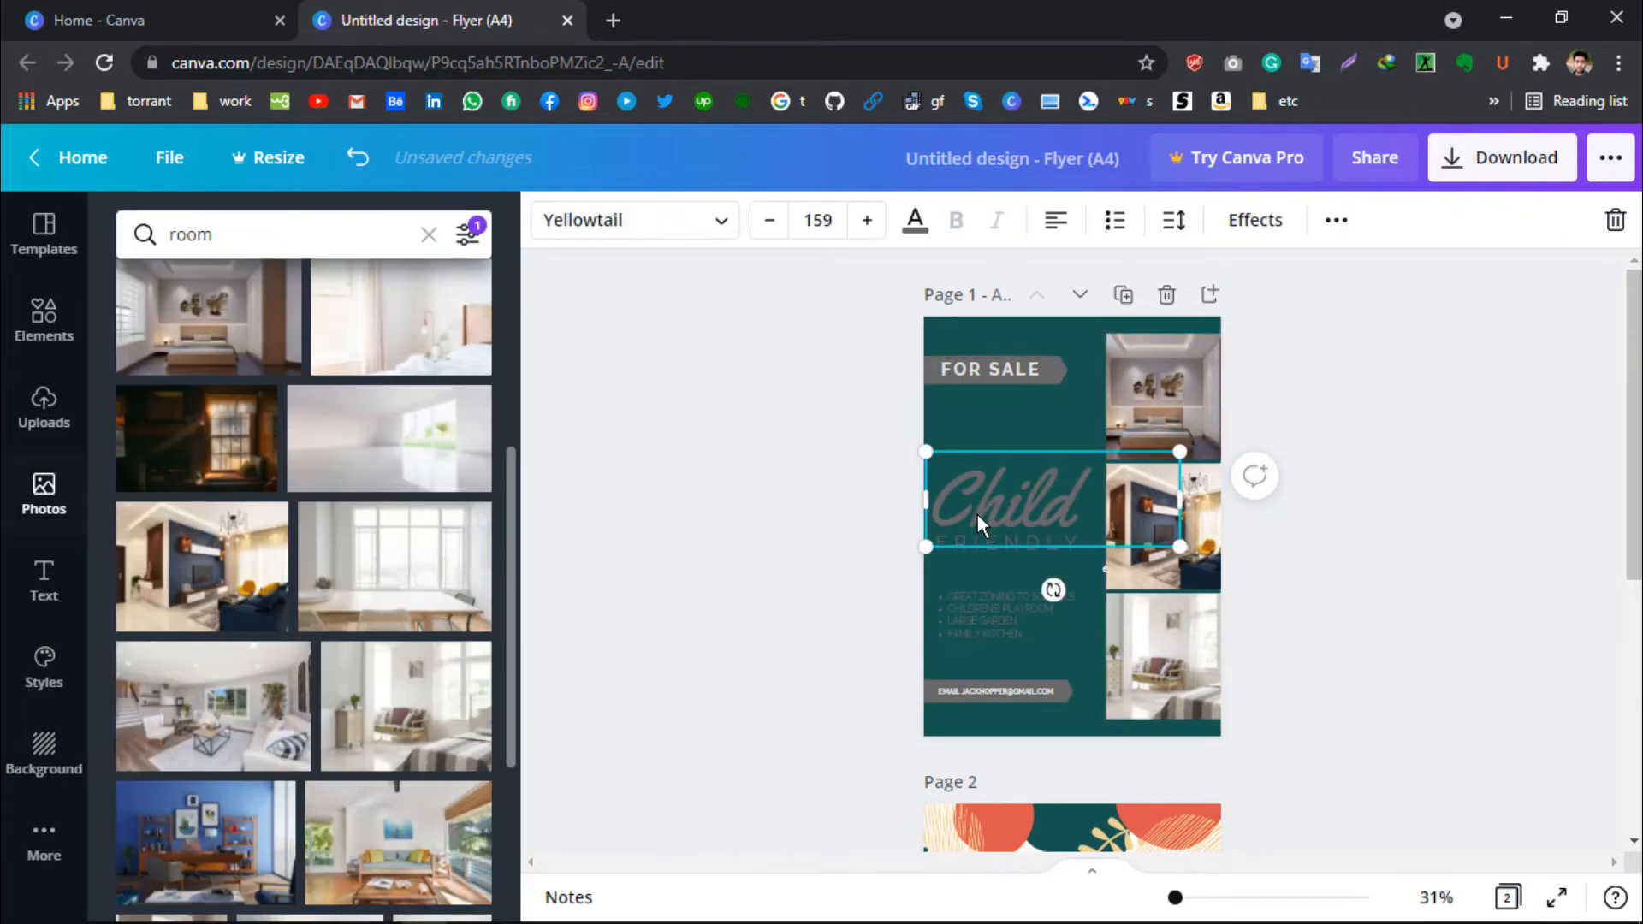
left_click(914, 221)
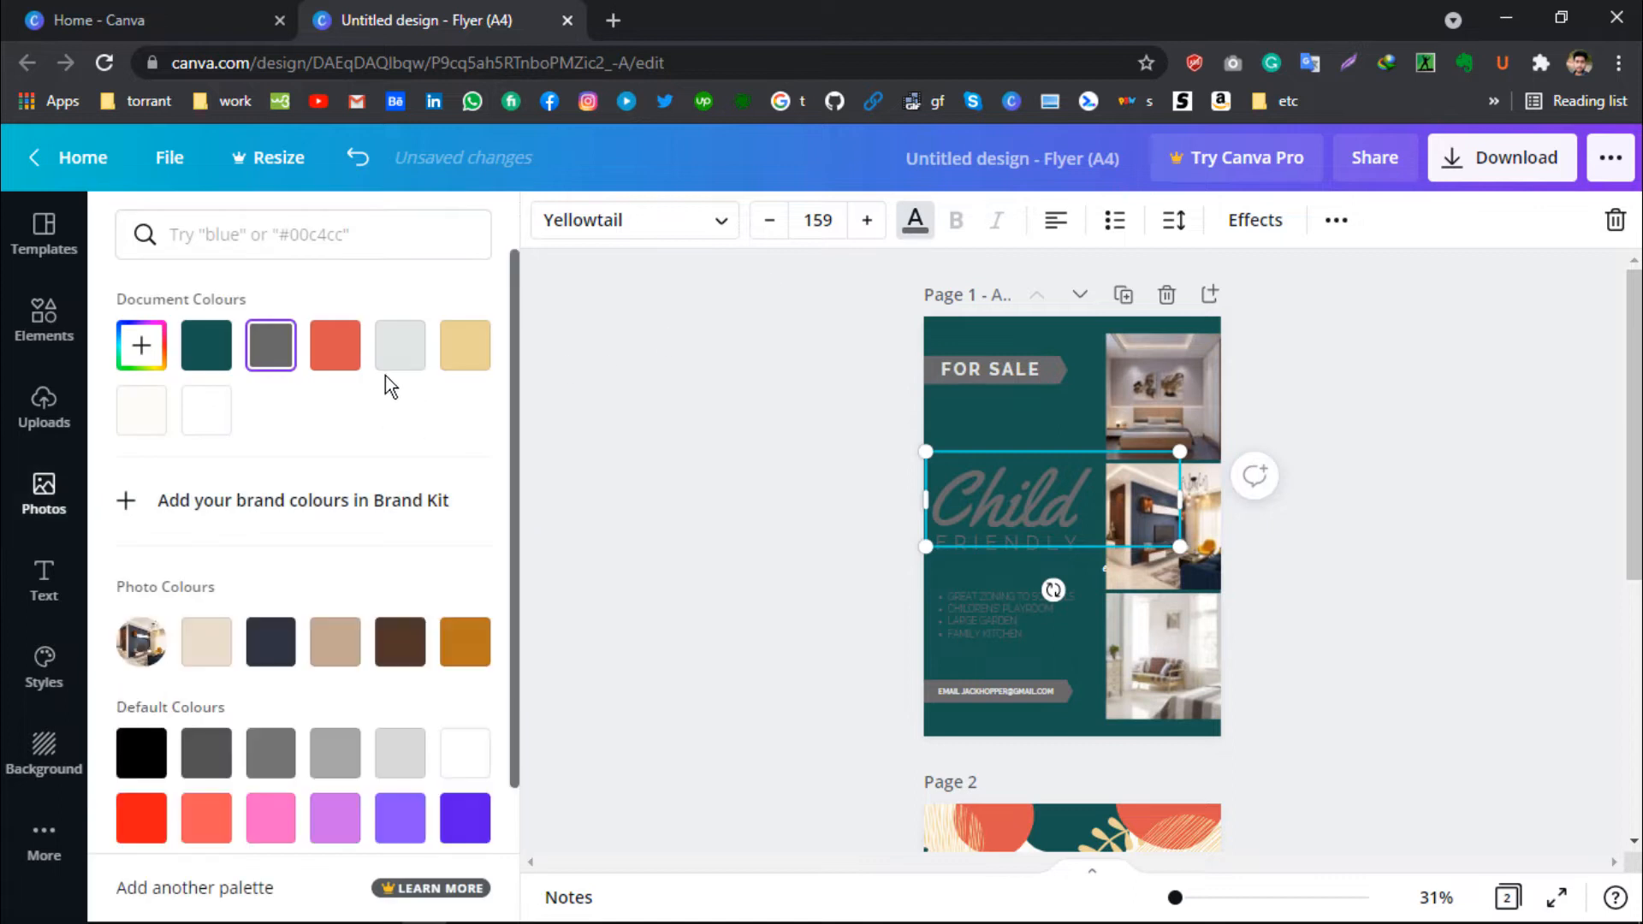
left_click(206, 411)
left_click(1015, 549)
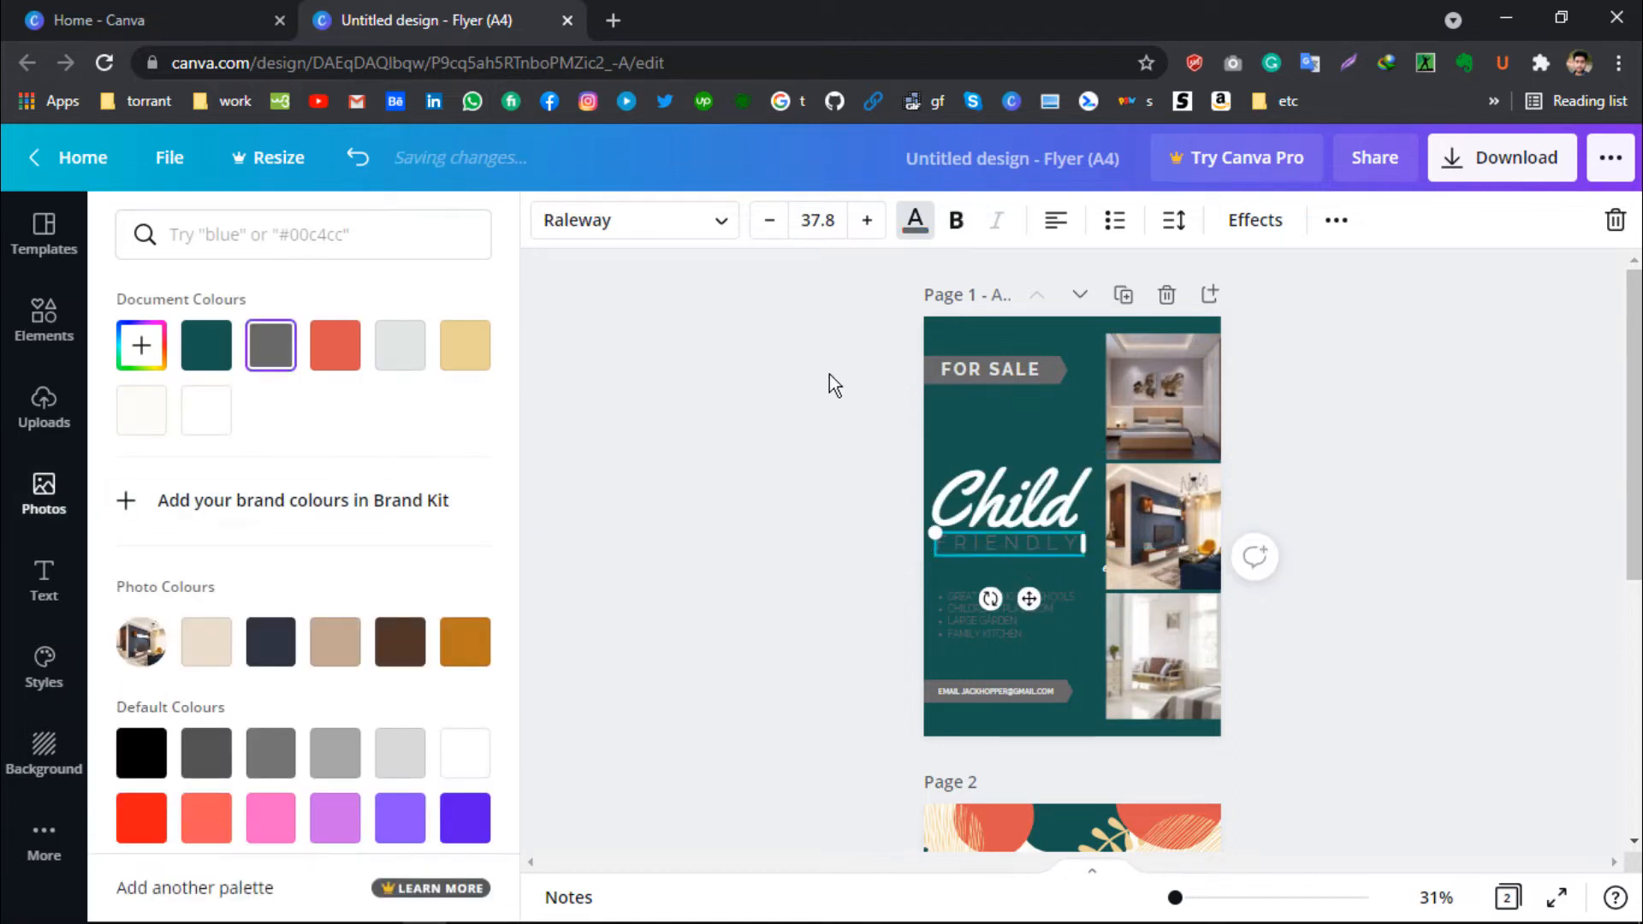
left_click(920, 221)
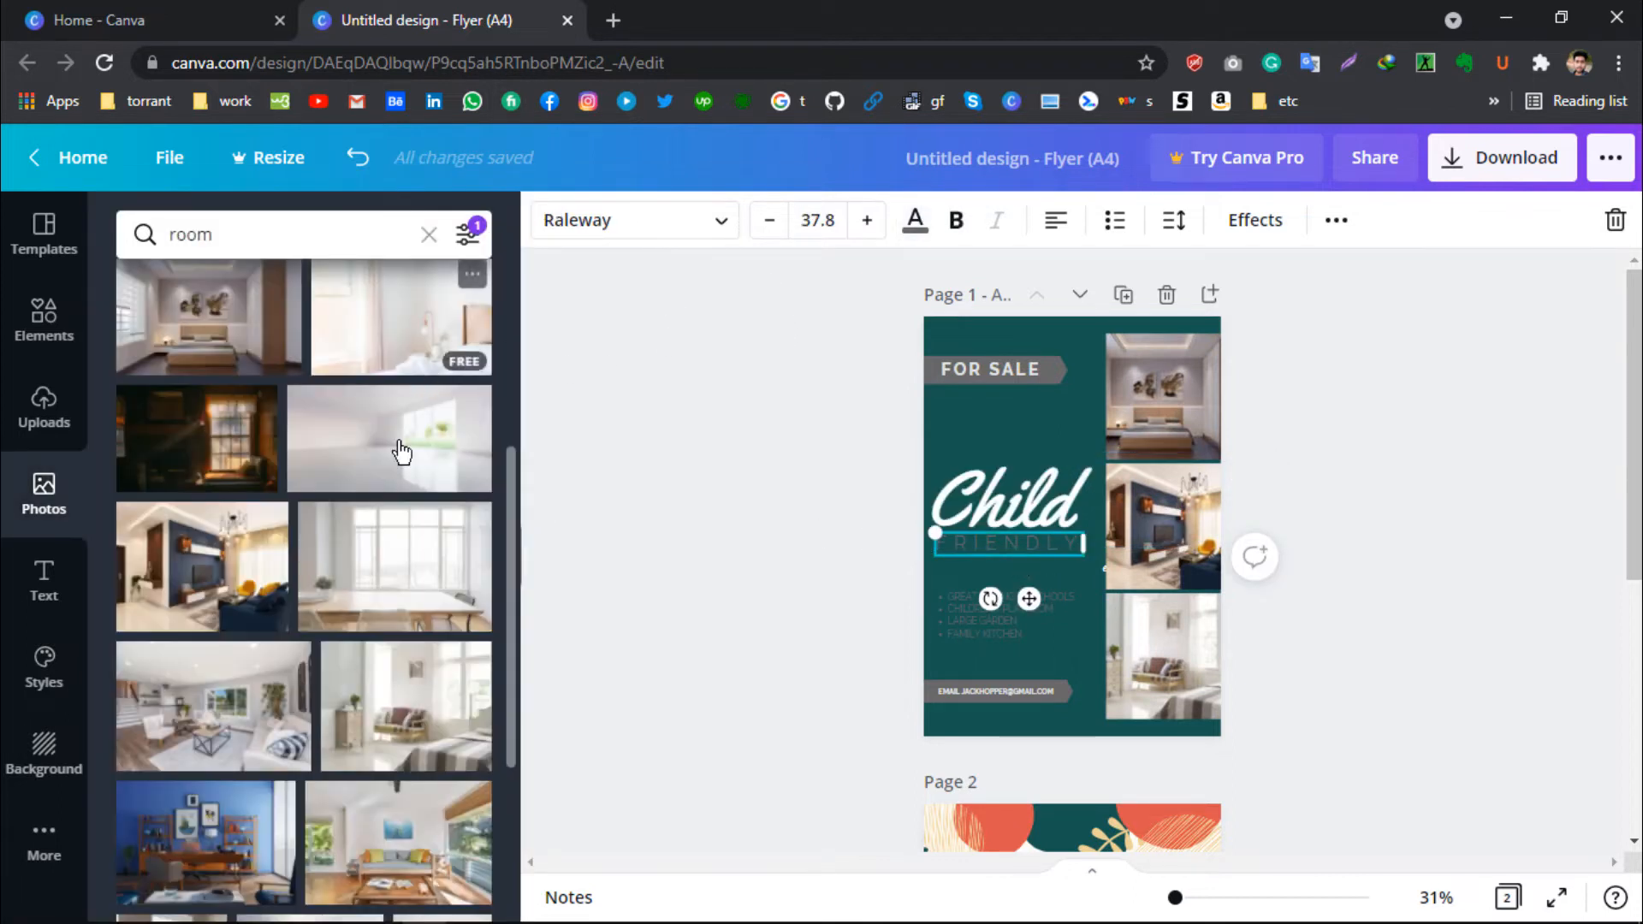
left_click(923, 224)
left_click(220, 419)
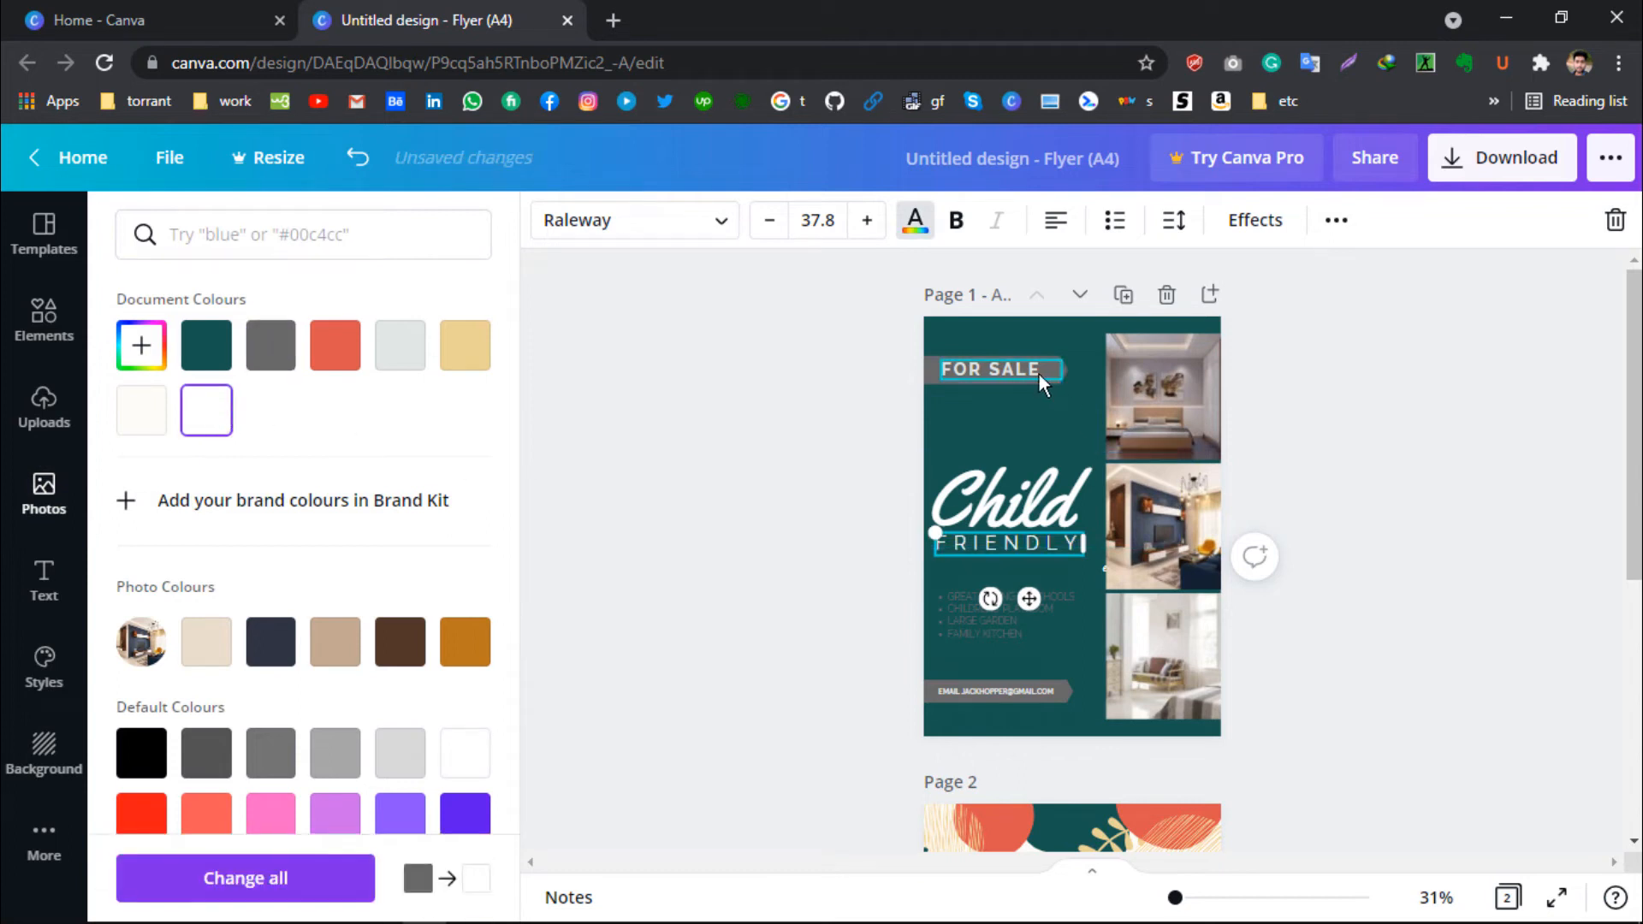
- Change the text colour of the bulleted feature list on the first page to white
left_click(997, 618)
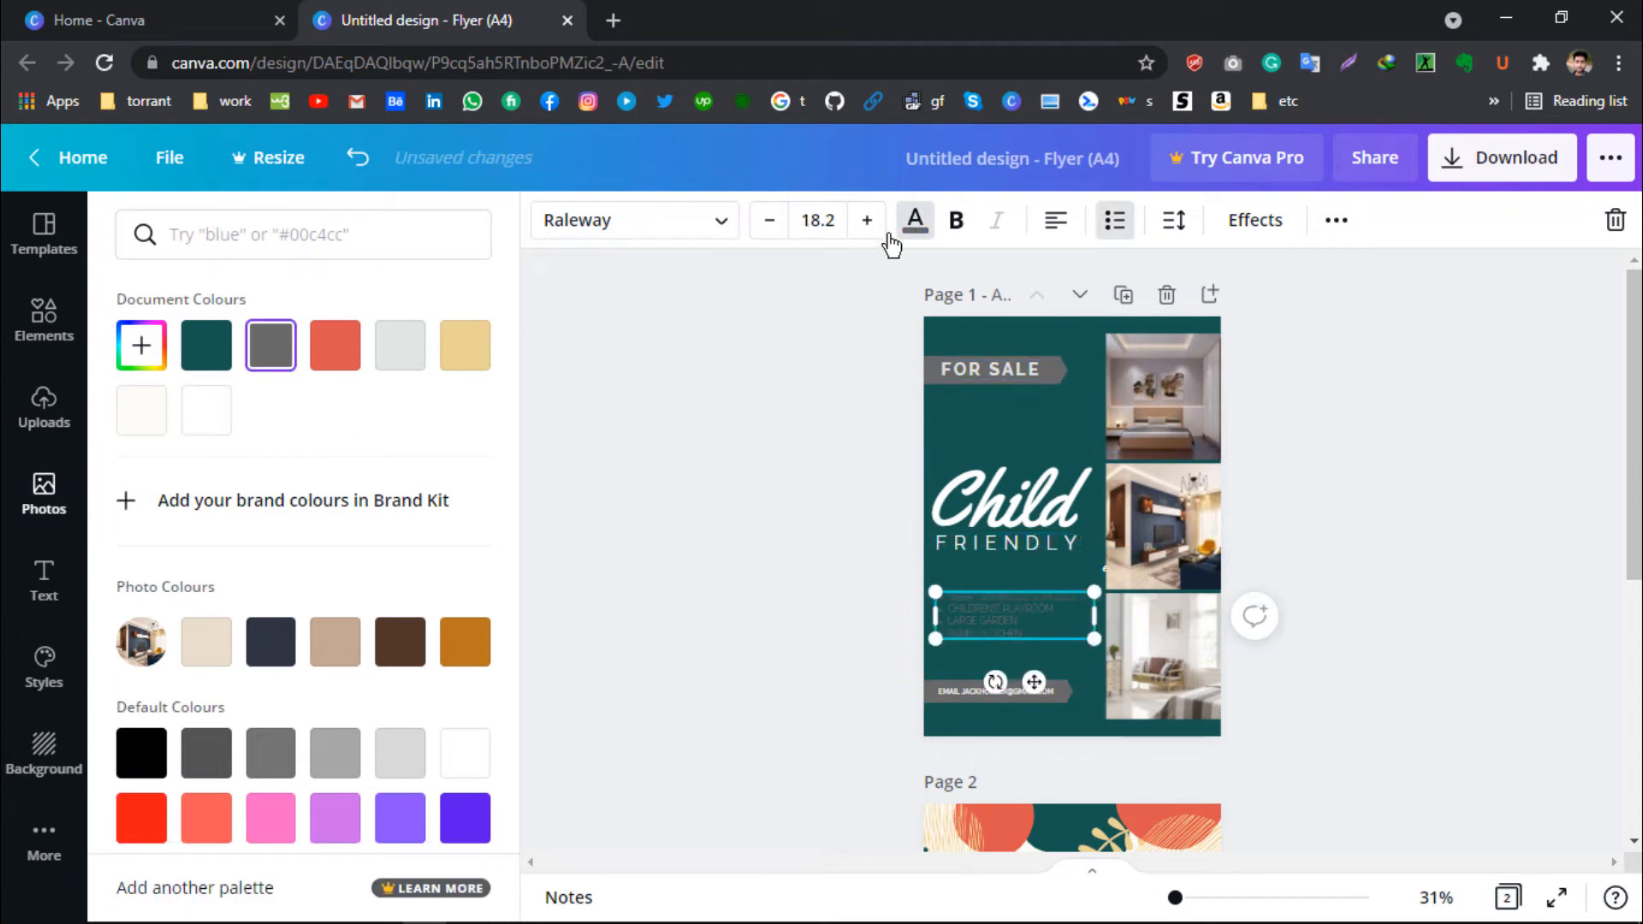
left_click(915, 222)
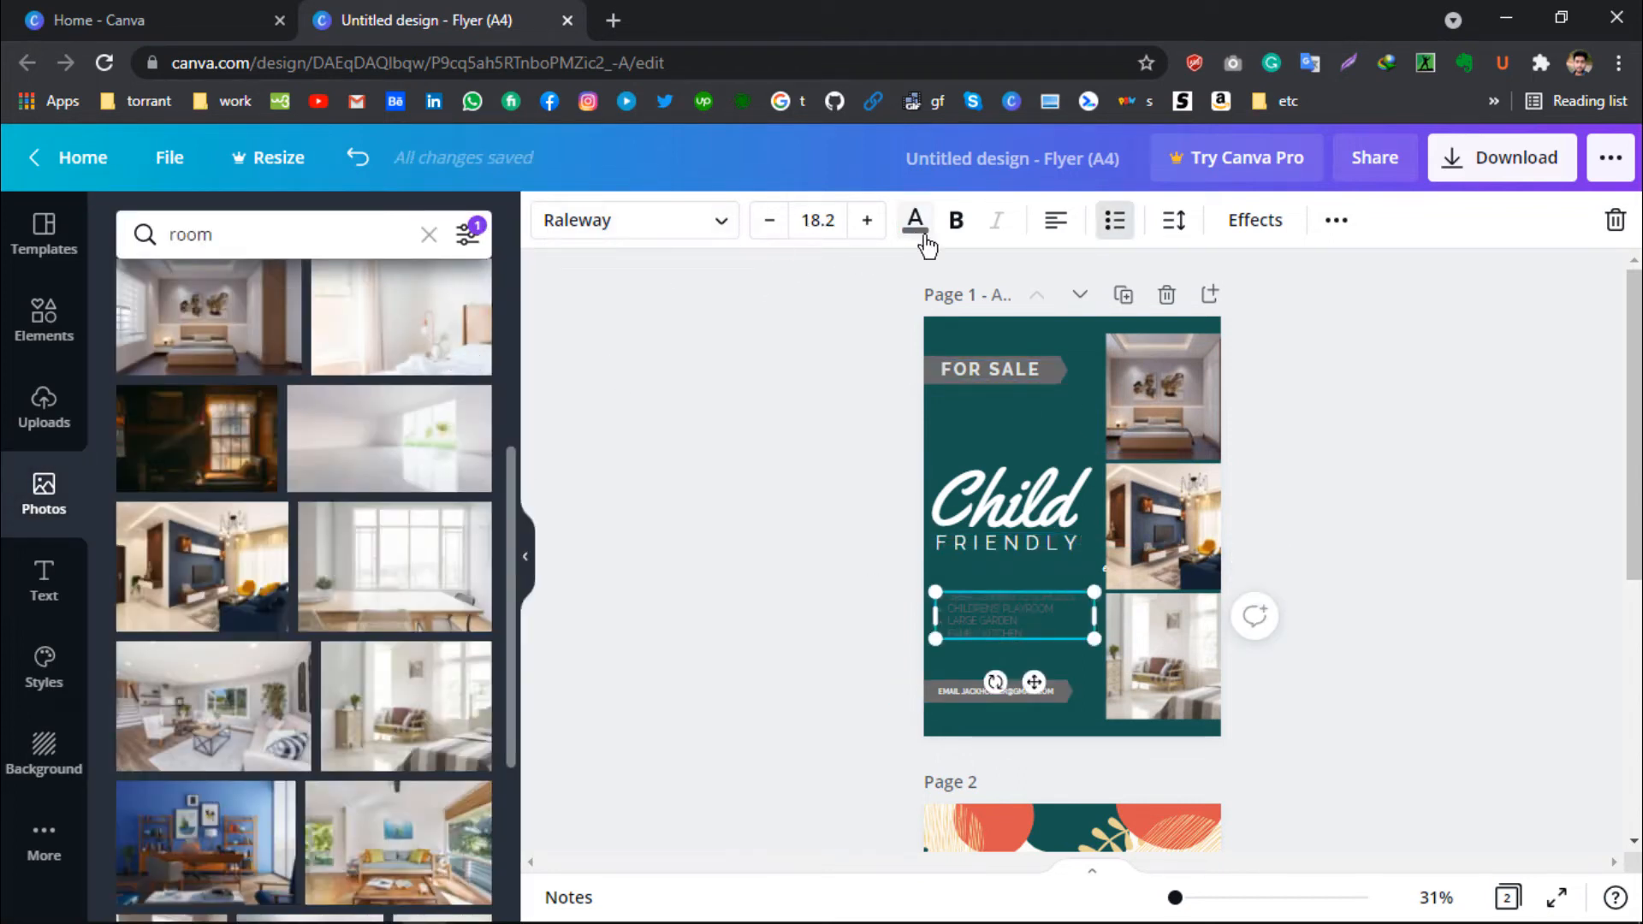
left_click(922, 240)
left_click(206, 410)
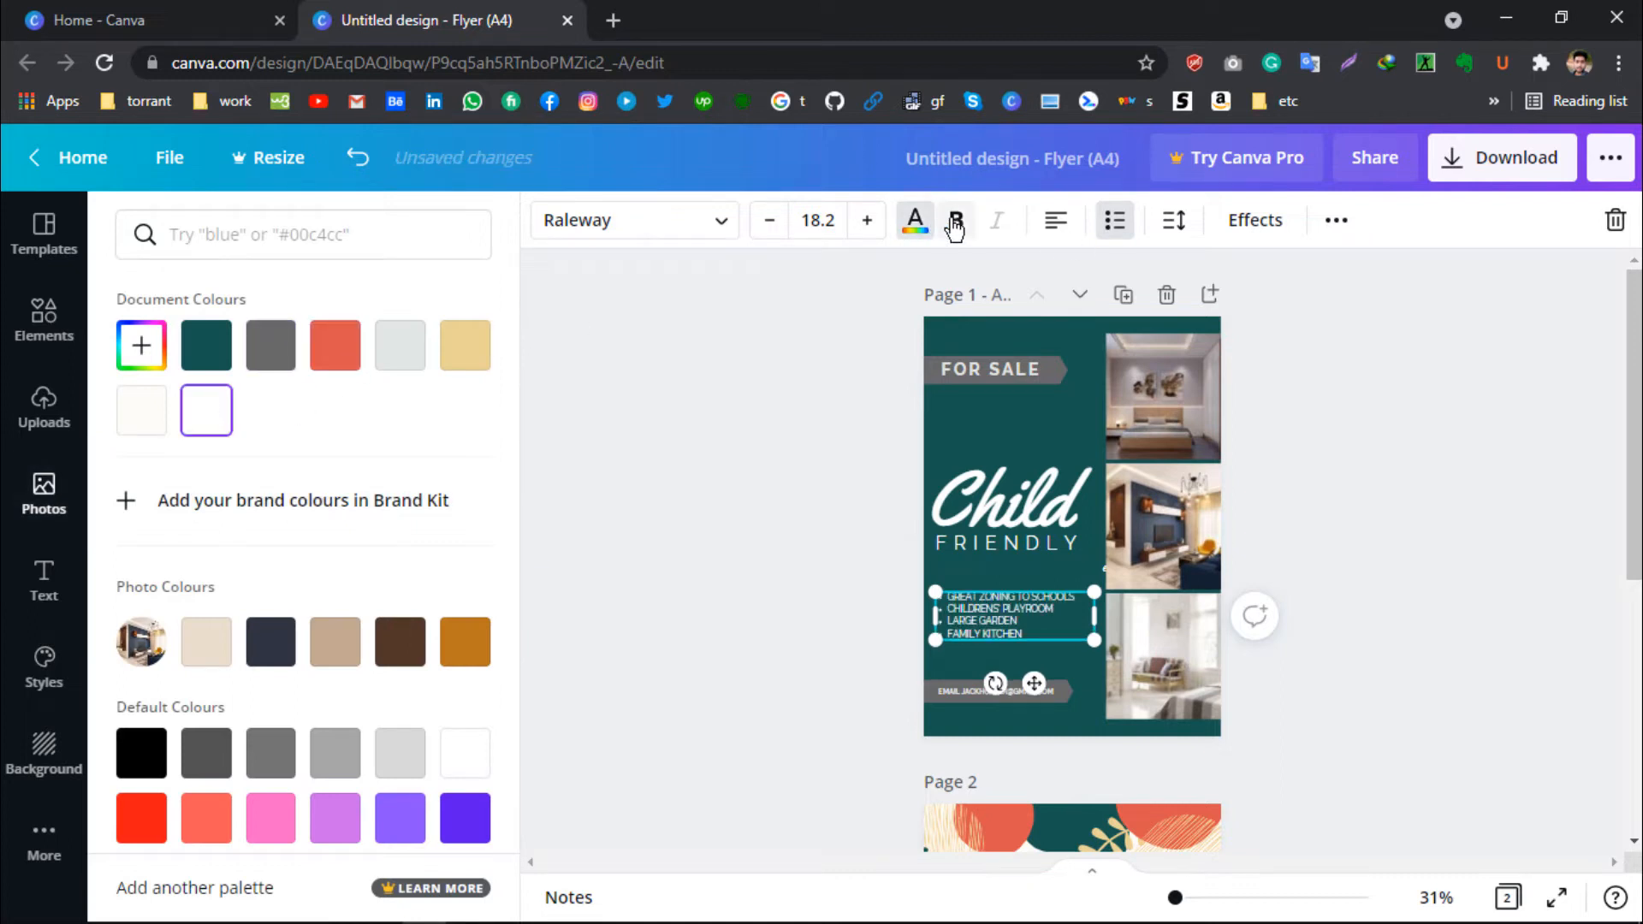
- Make the bulleted feature list on the first page bold and deselect it
left_click(1422, 457)
scroll(1080, 426, "down", 1)
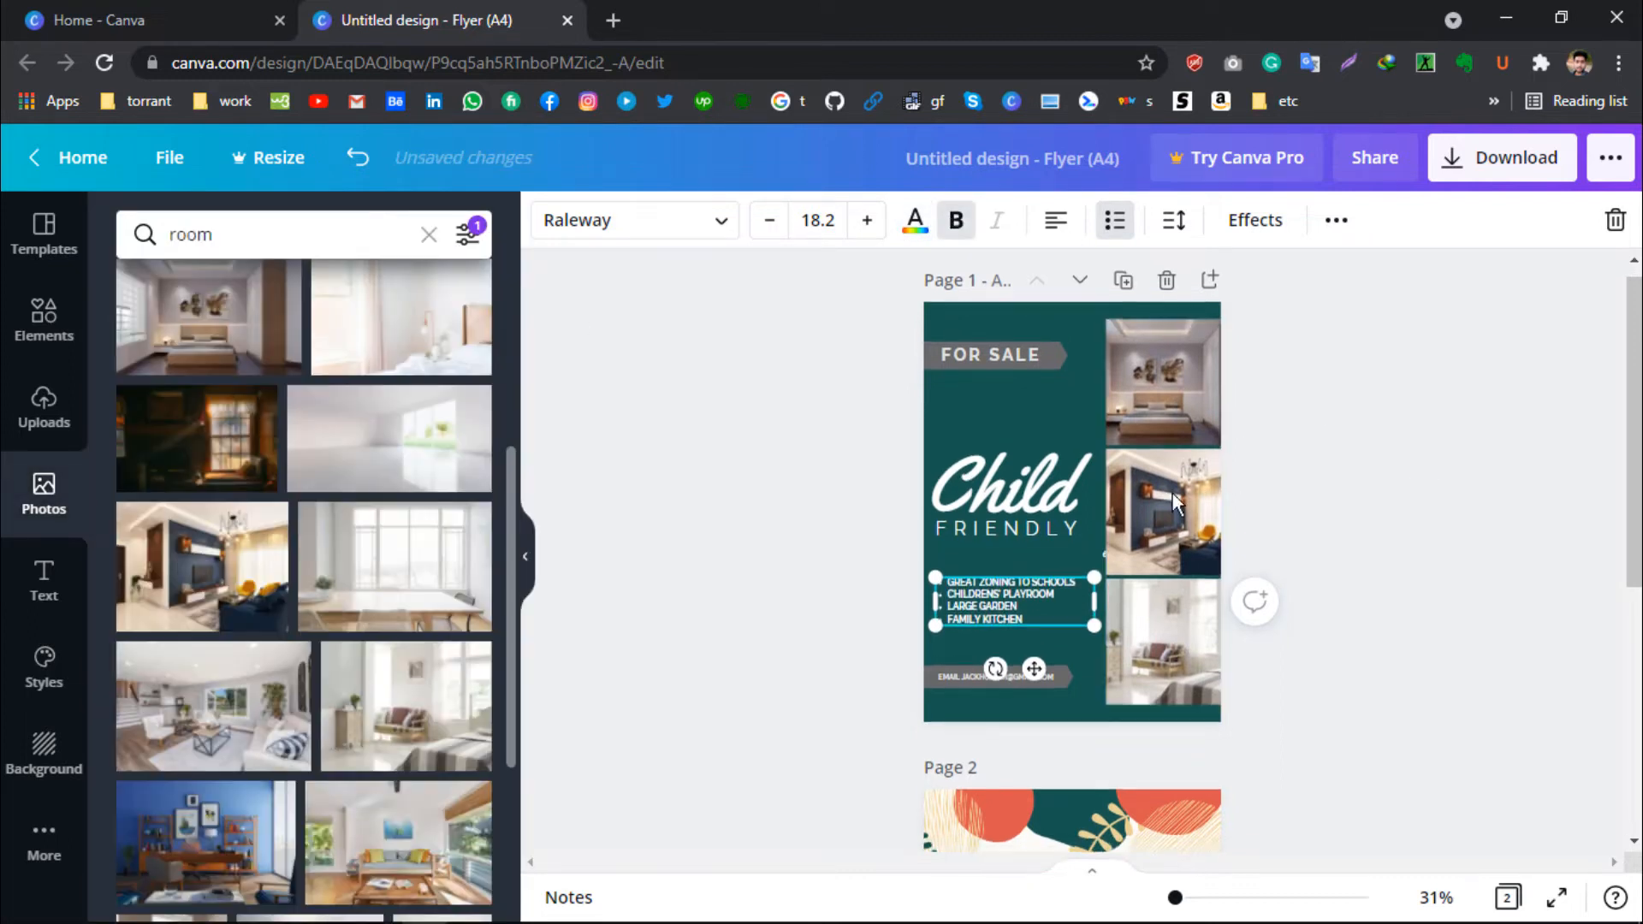
left_click(1330, 412)
- Add a blank page after the garage sale page, with the canvas zoomed to 59%
scroll(1329, 412, "down", 5)
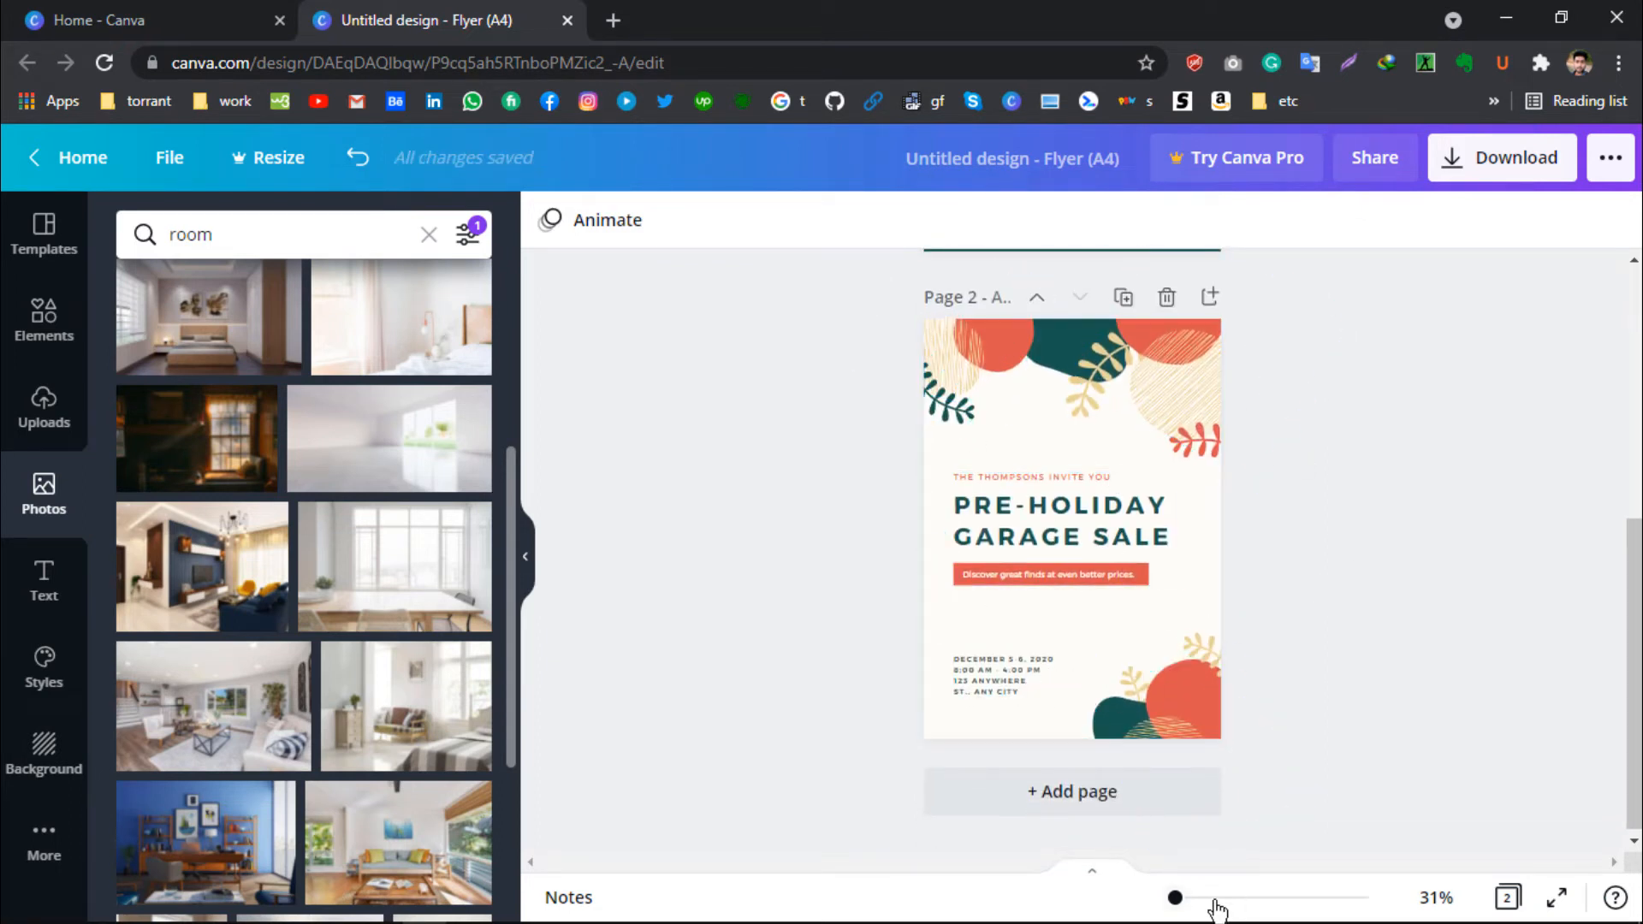
left_click_drag(1178, 898, 1187, 898)
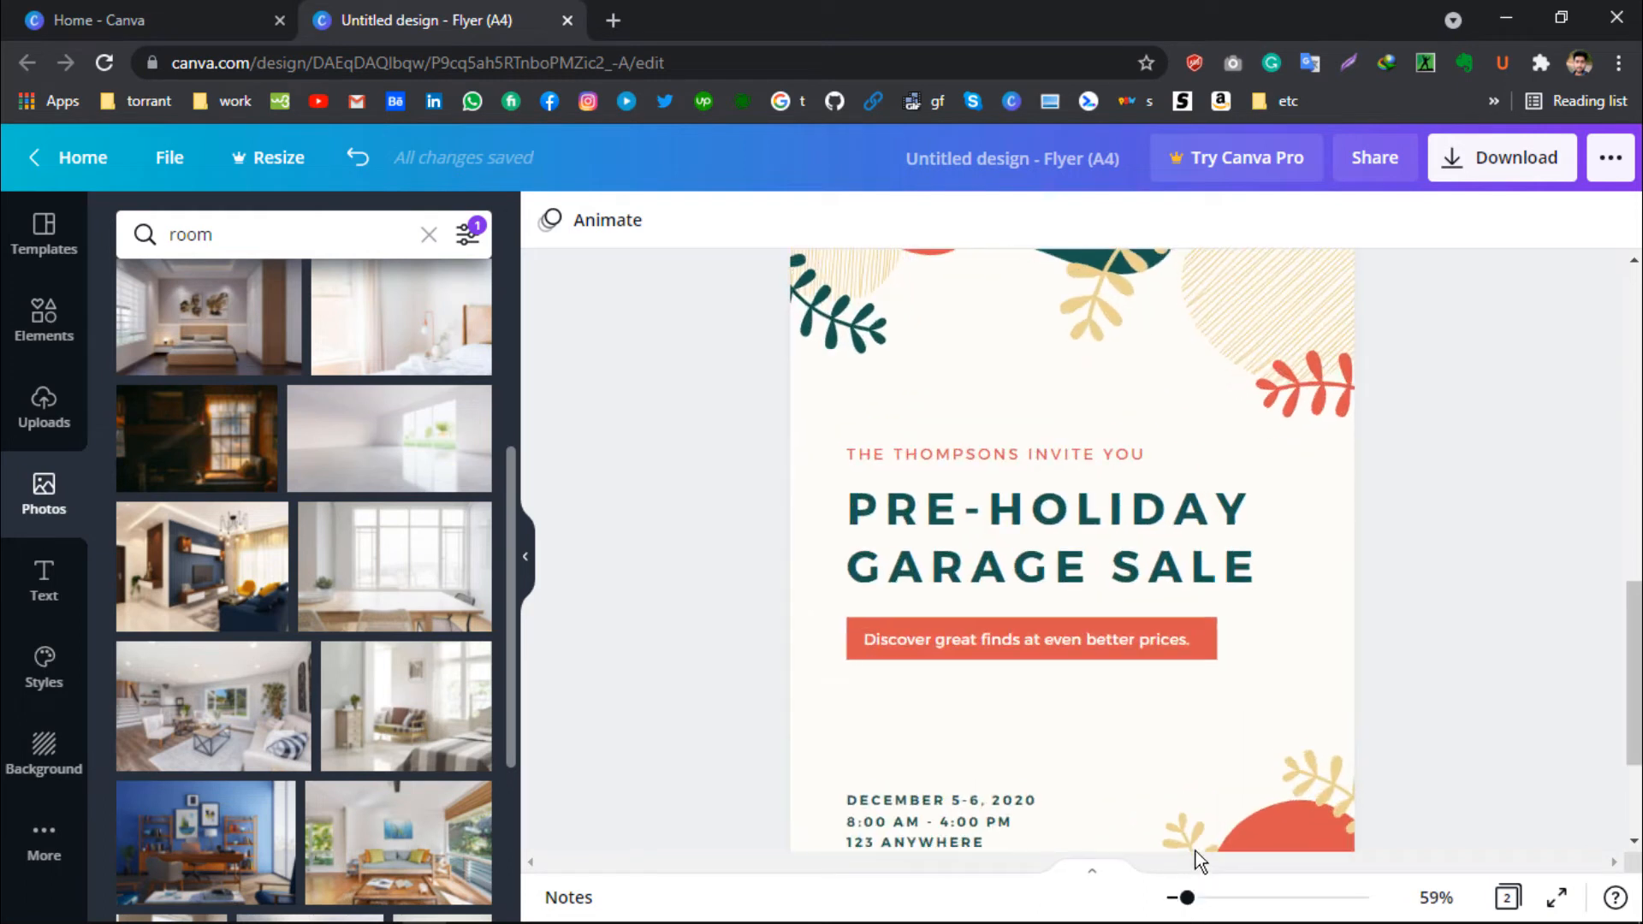
scroll(1113, 745, "down", 3)
left_click(942, 788)
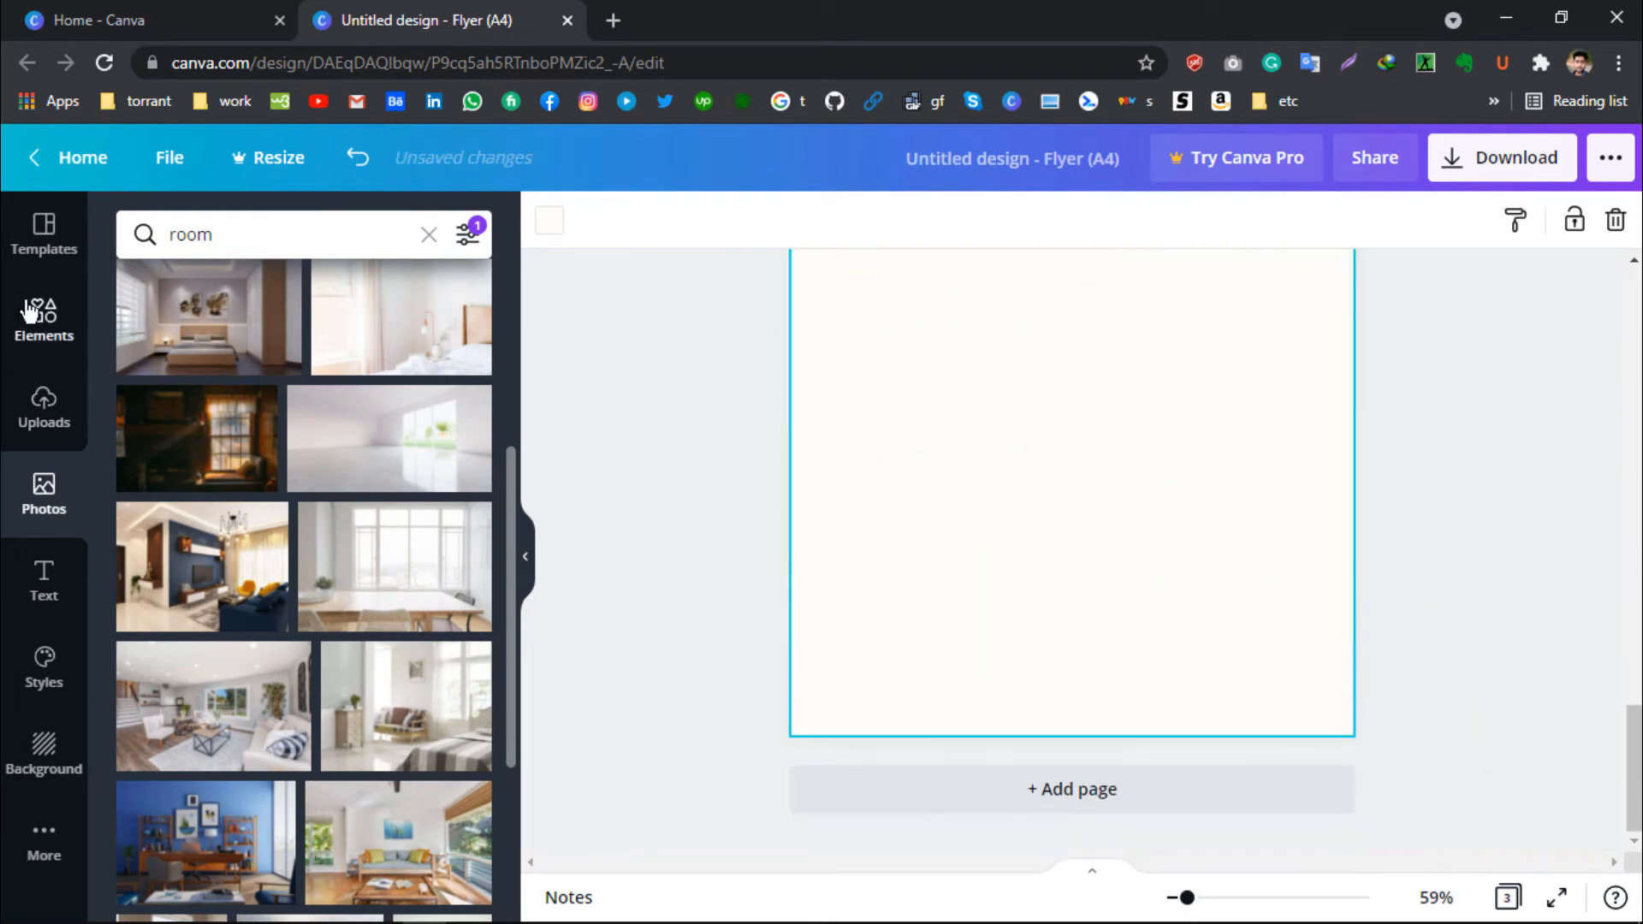
- Apply the purple "Ladies Night" template from the Party Flyer category to the new third page
left_click(44, 233)
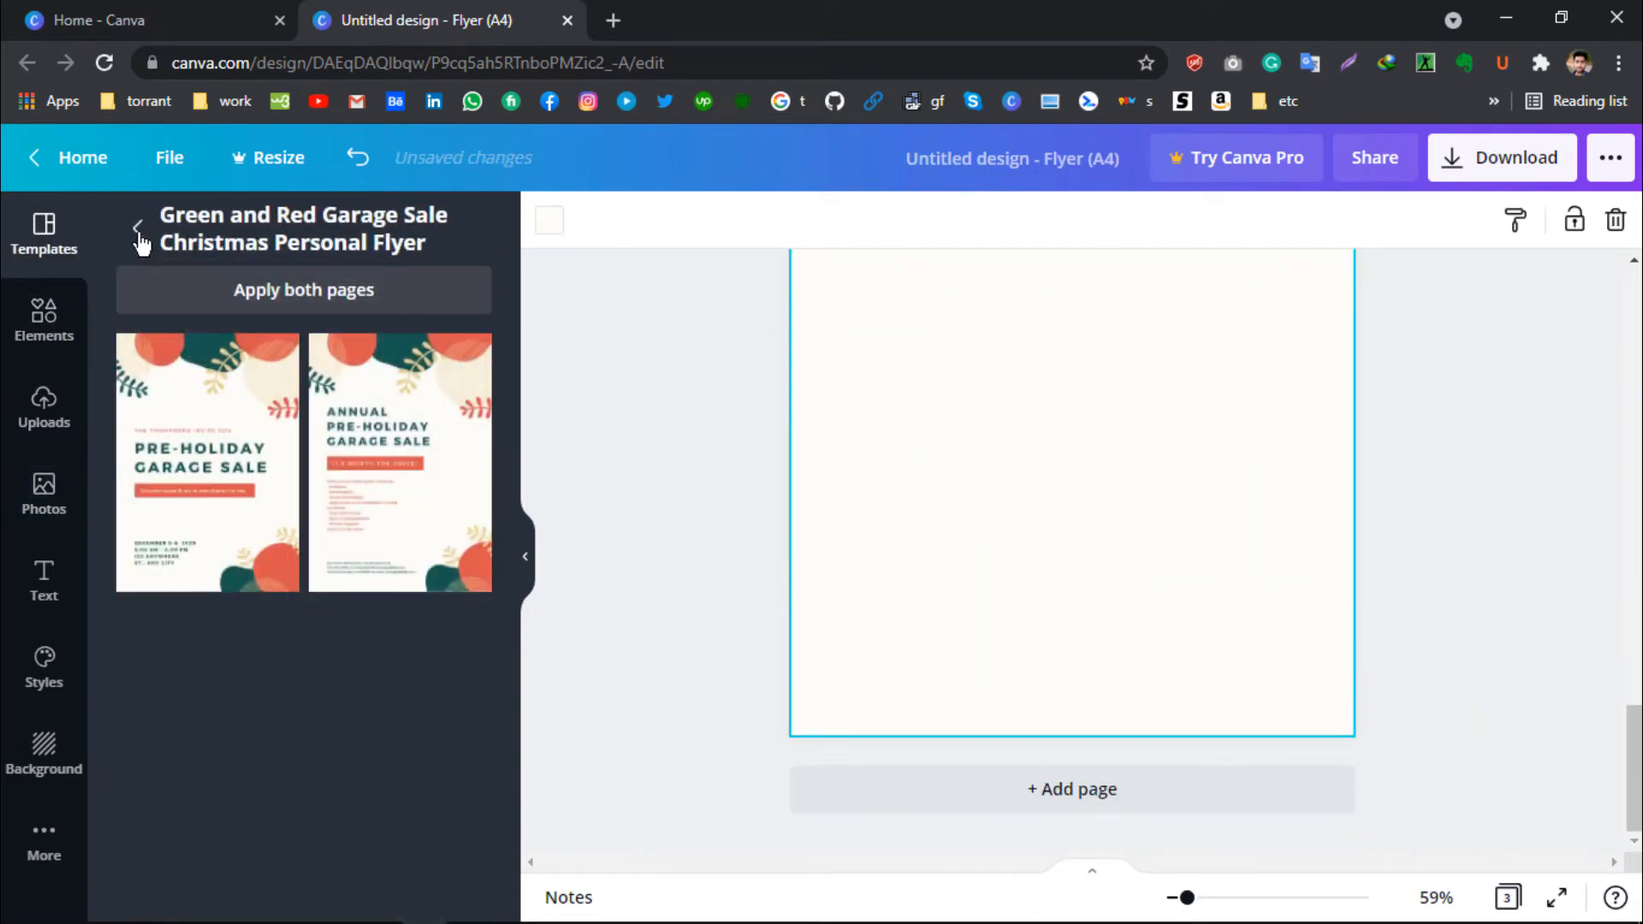
left_click(138, 229)
scroll(368, 638, "down", 5)
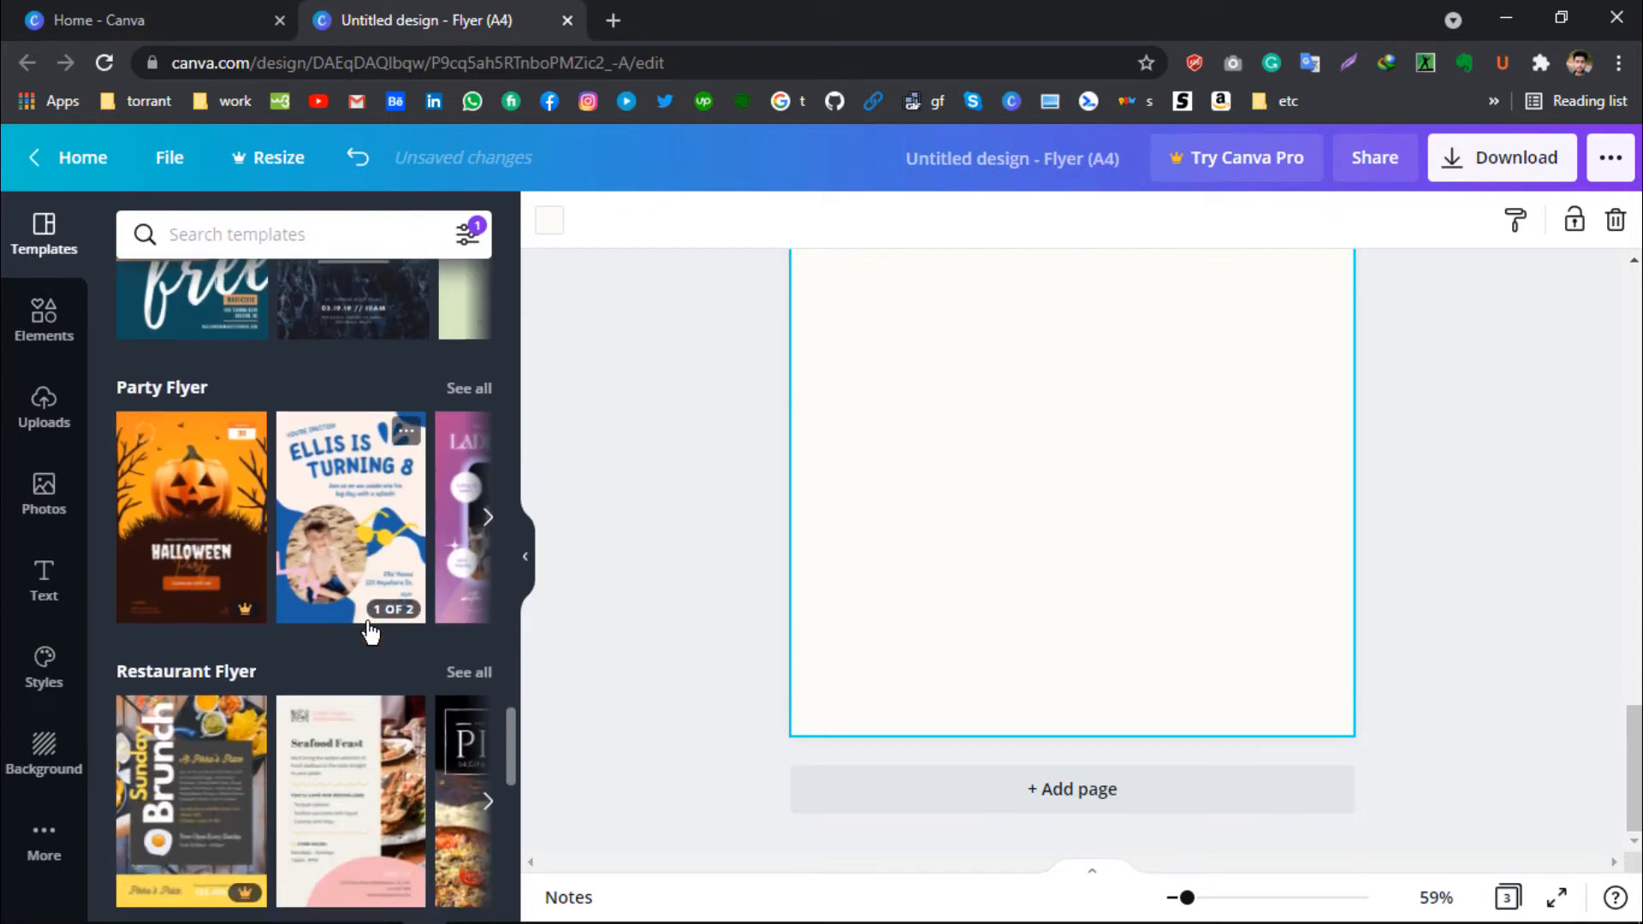
scroll(257, 585, "down", 2)
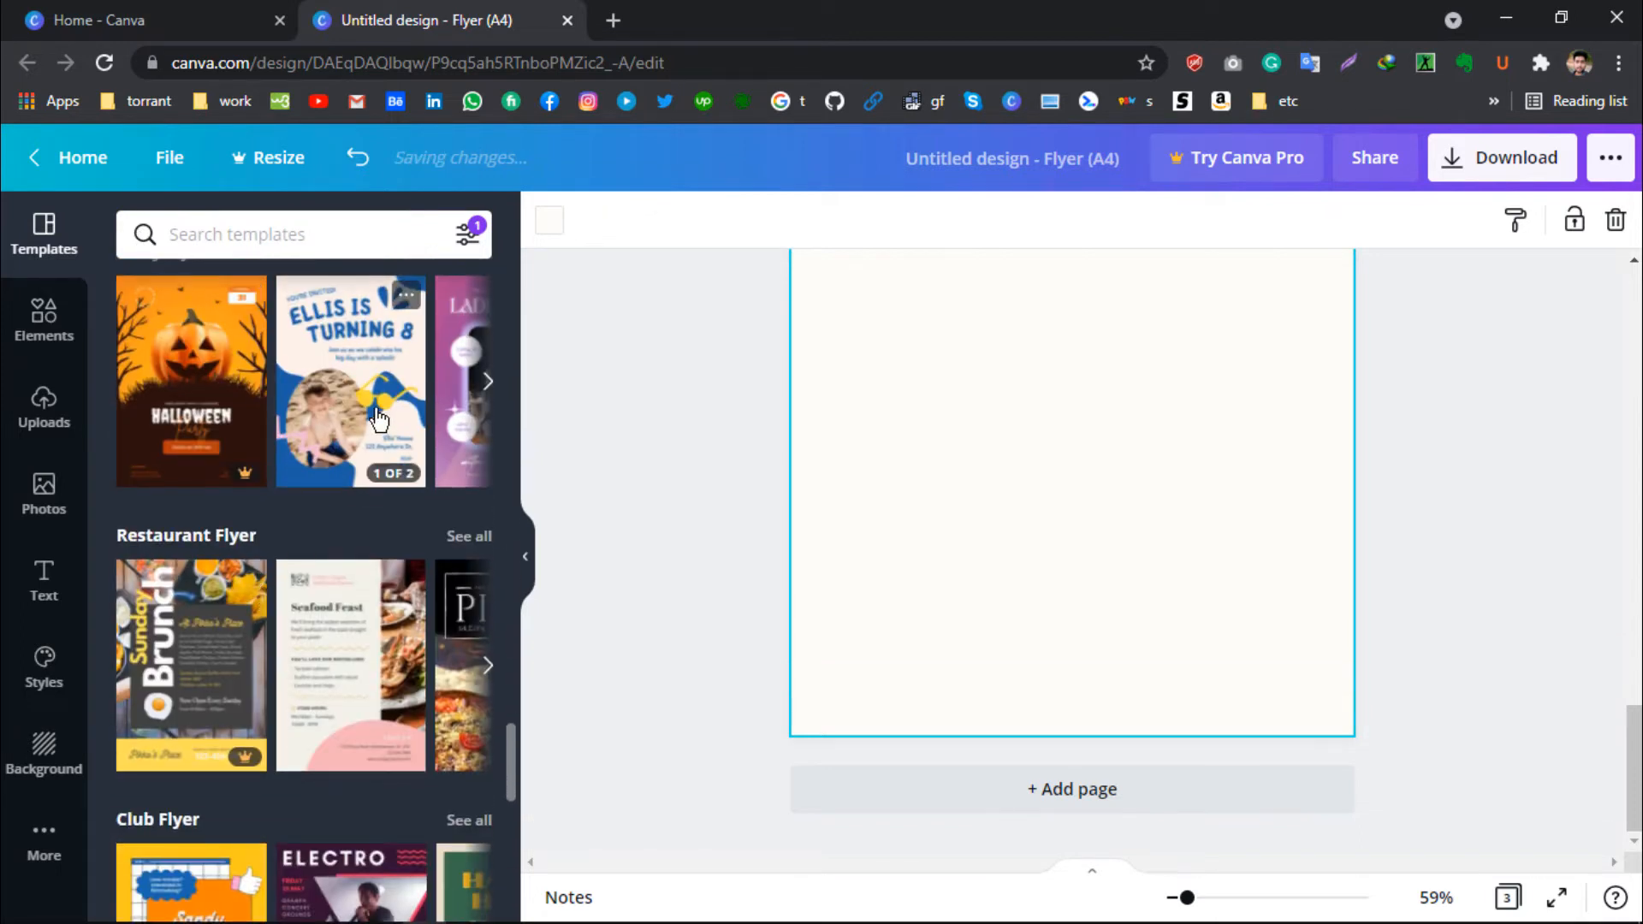
scroll(379, 420, "right", 3)
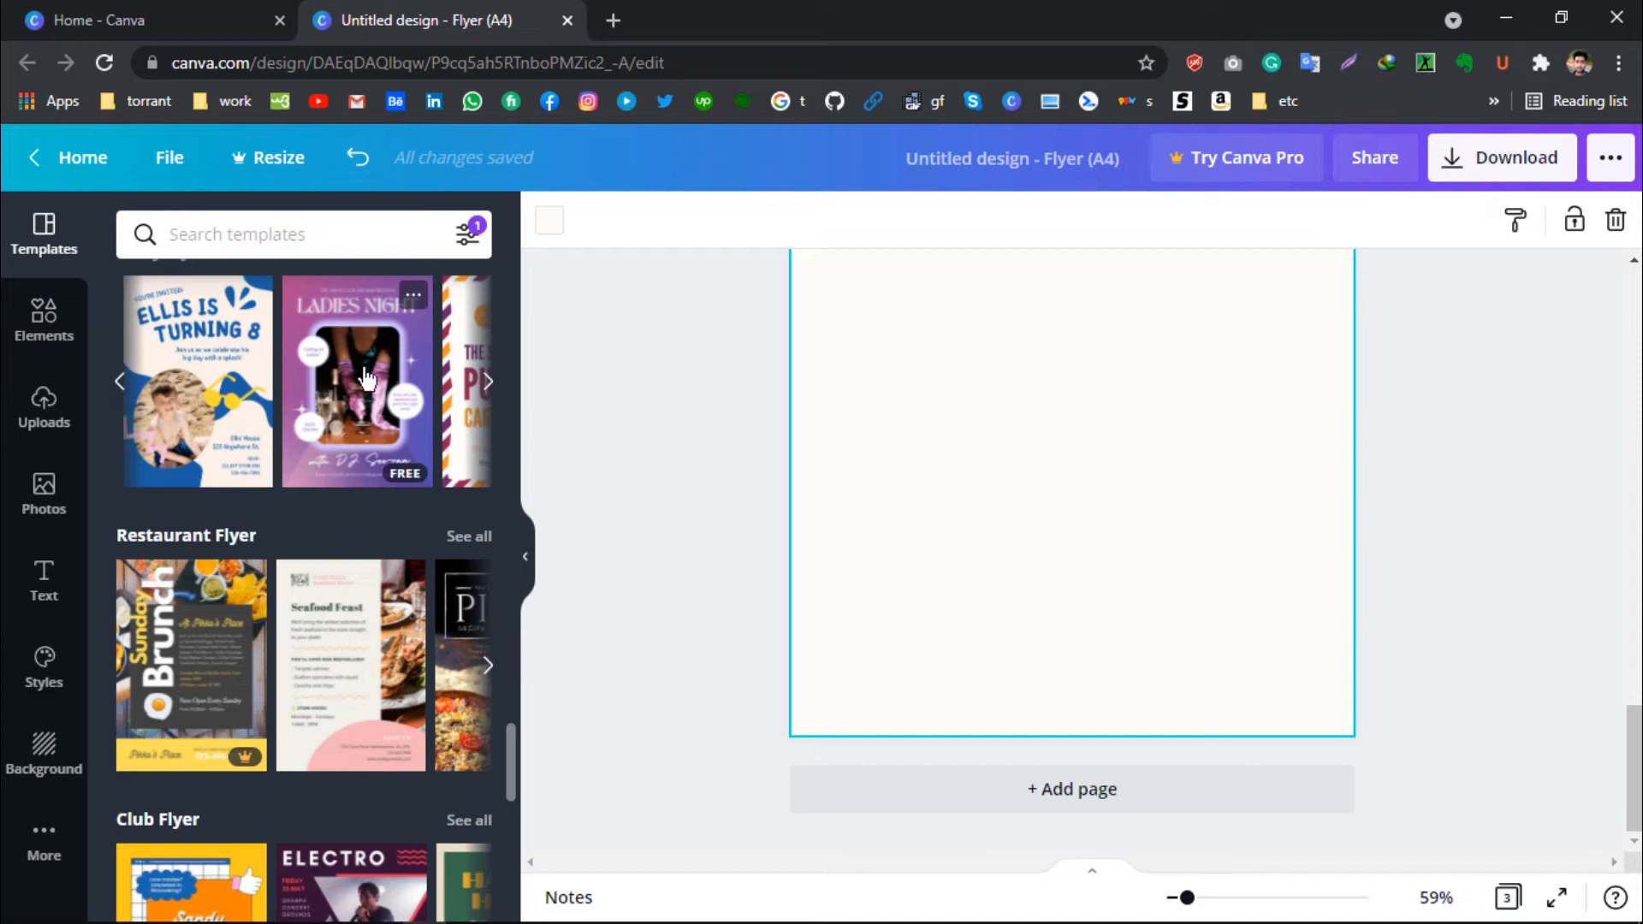
left_click_drag(366, 377, 990, 323)
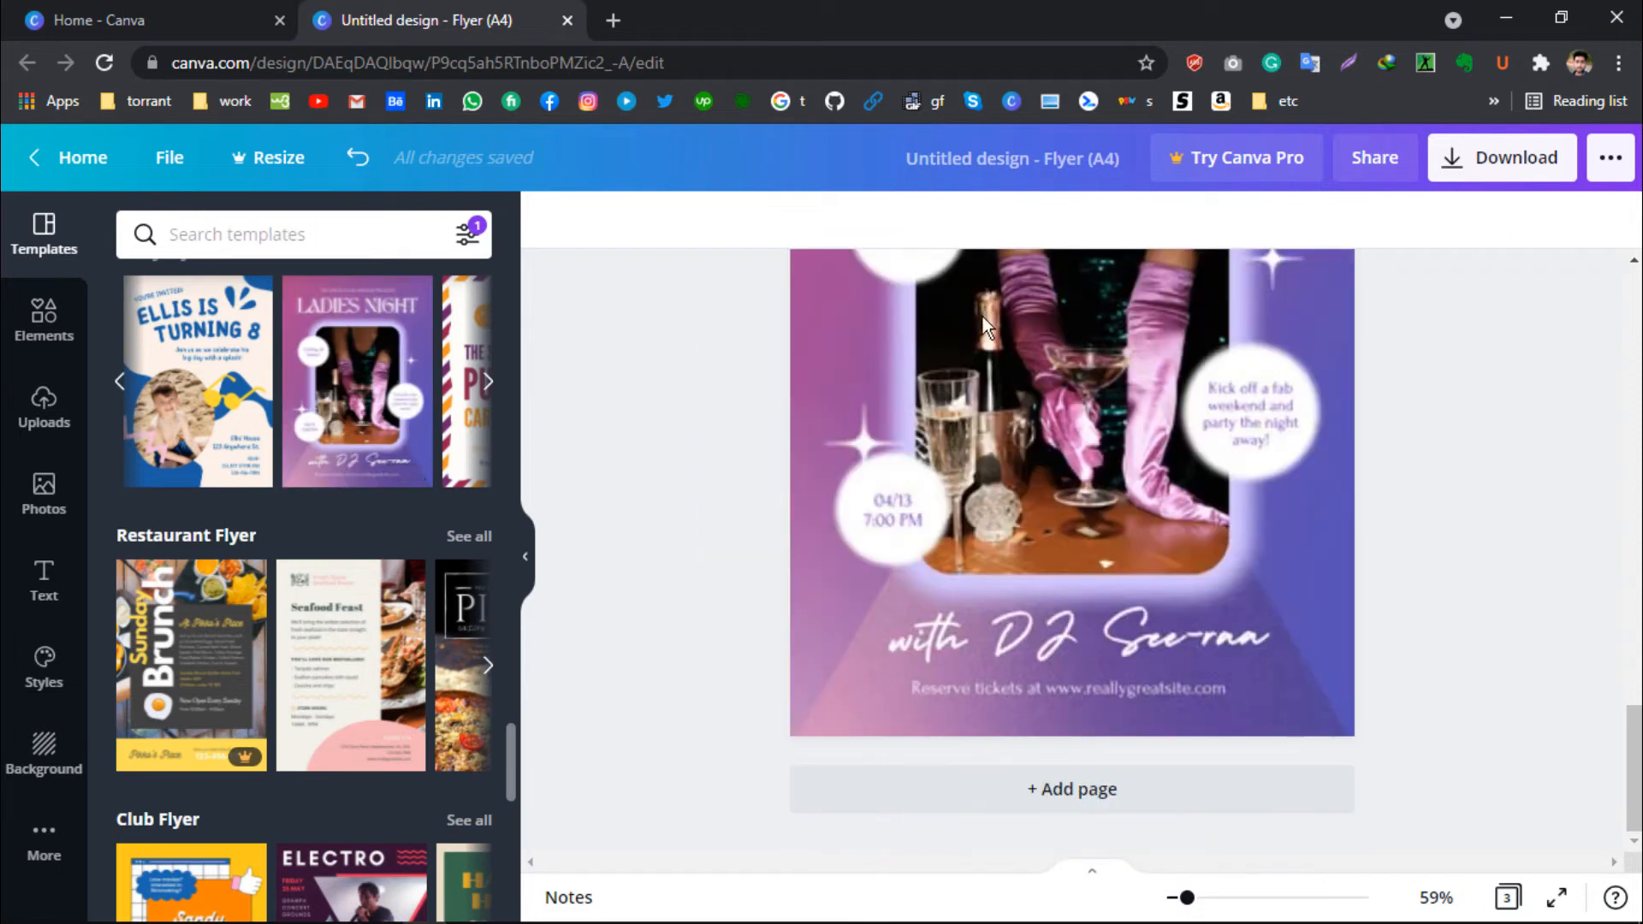
scroll(993, 445, "up", 3)
scroll(387, 488, "down", 6)
scroll(282, 479, "up", 4)
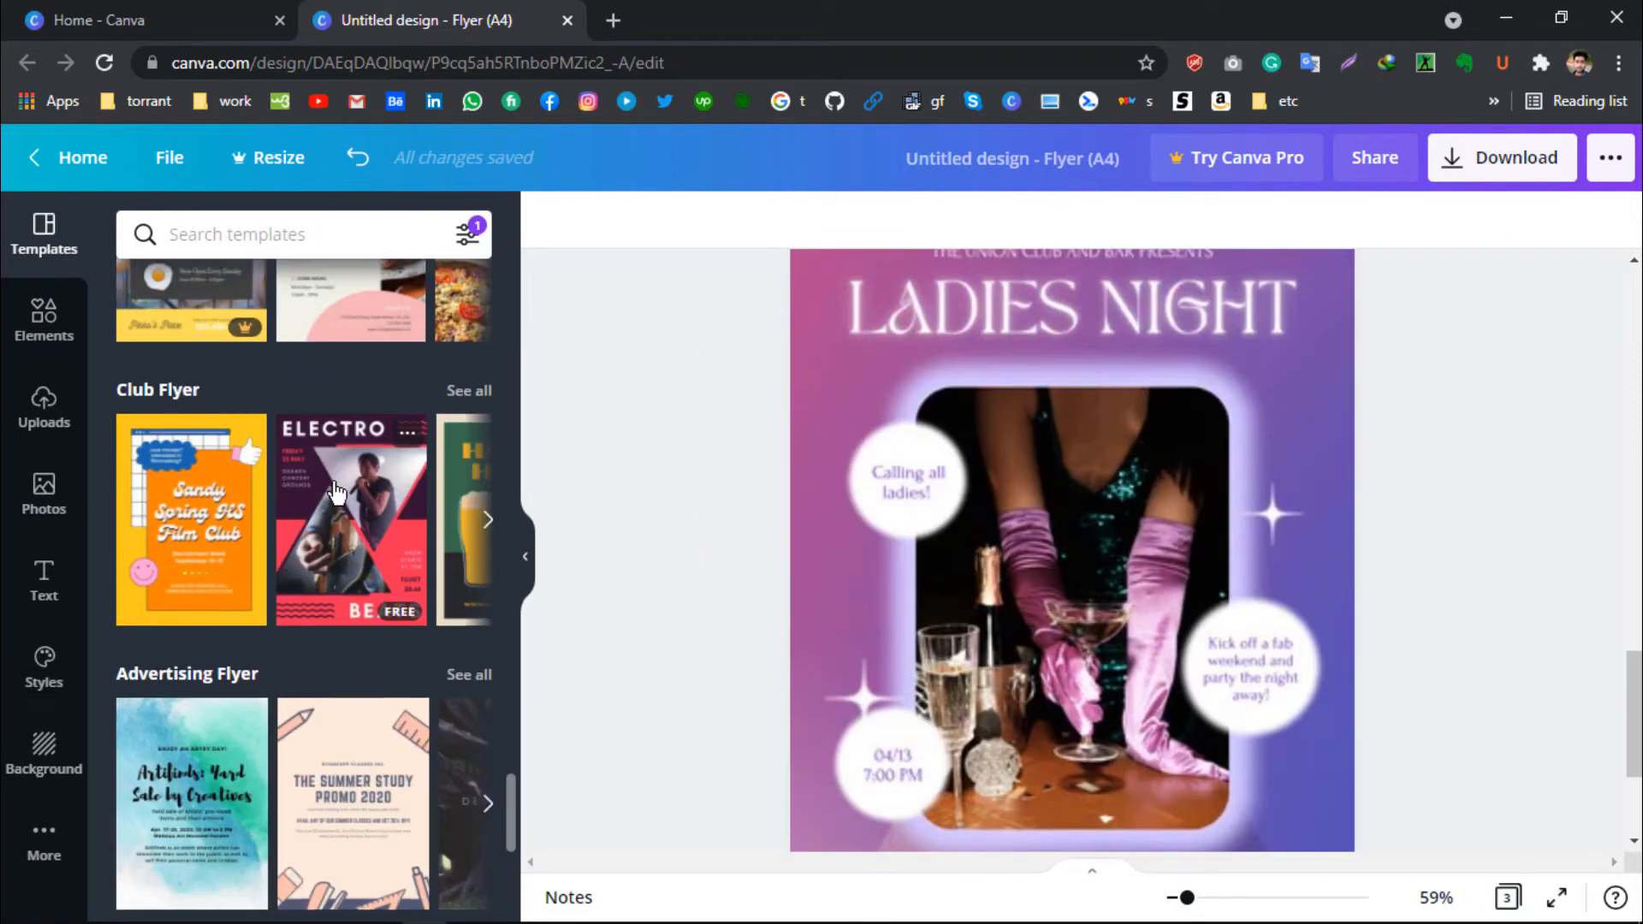
scroll(982, 741, "down", 3)
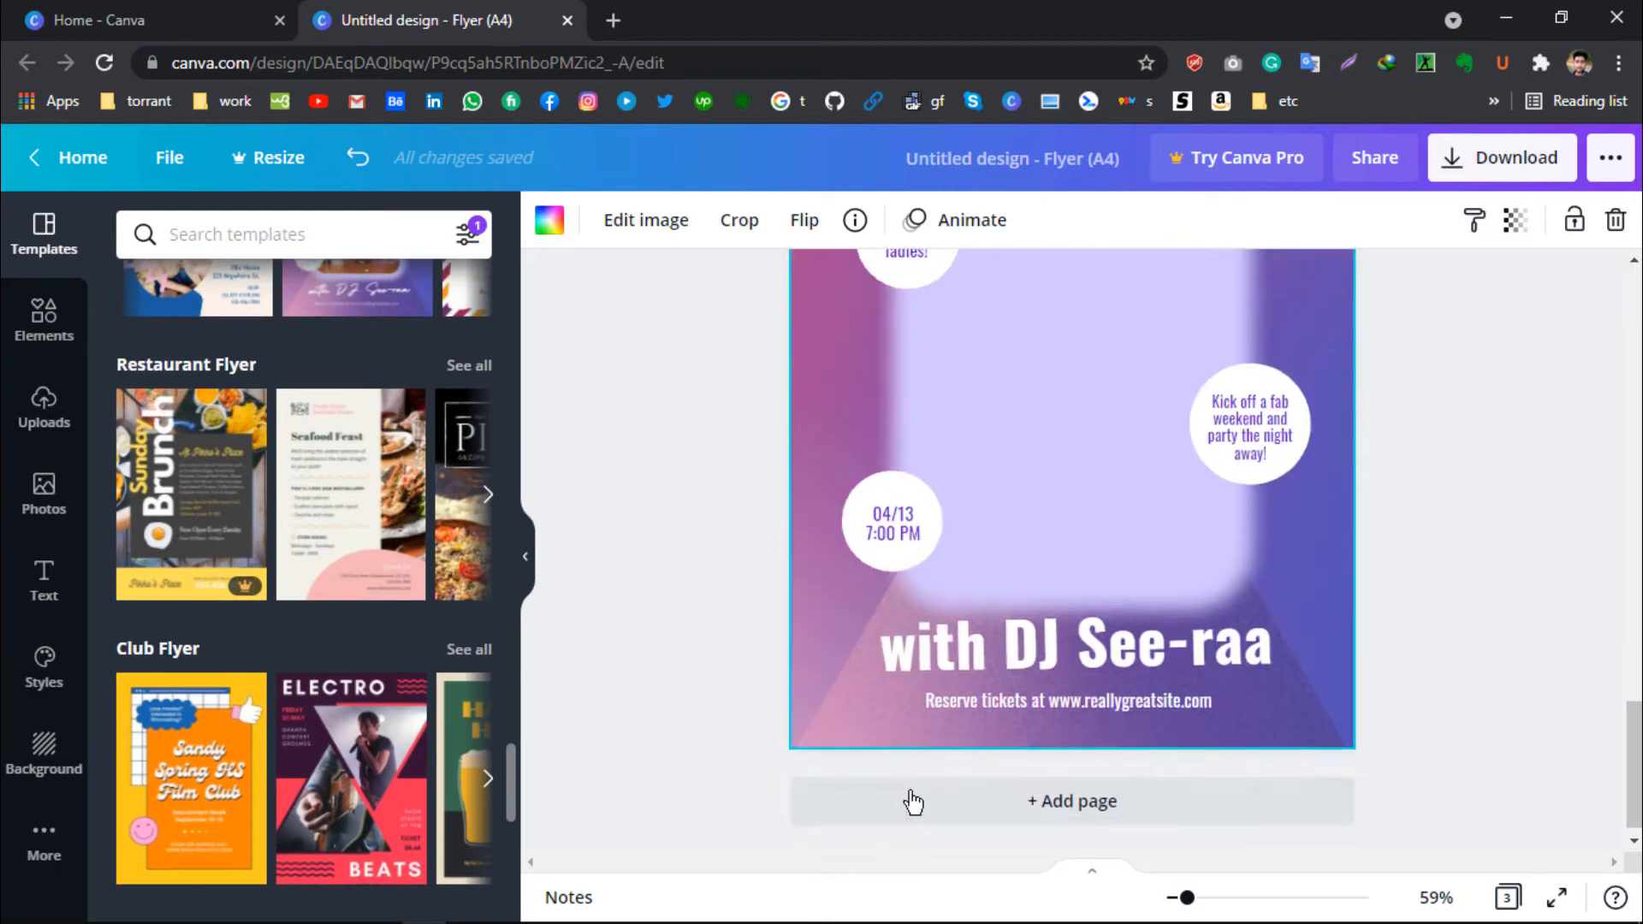
- Add a fourth page and apply the "Electro Beats" template from the Club Flyer category to it
left_click(913, 799)
left_click(196, 480)
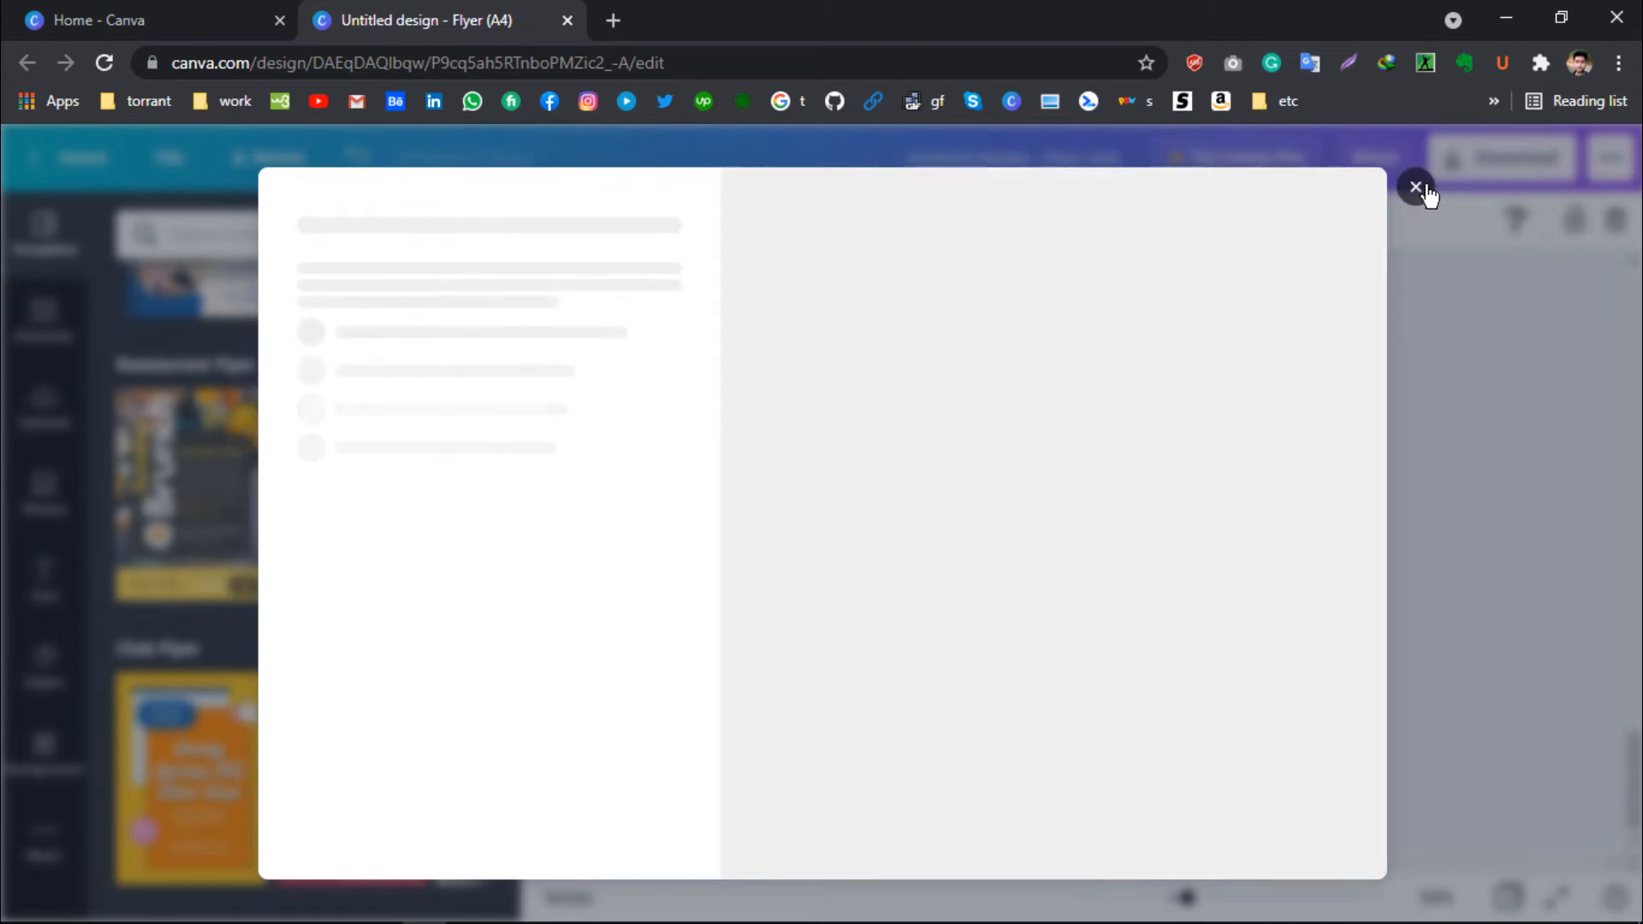
left_click(1423, 183)
scroll(272, 483, "down", 1)
scroll(272, 484, "down", 3)
scroll(320, 515, "right", 2)
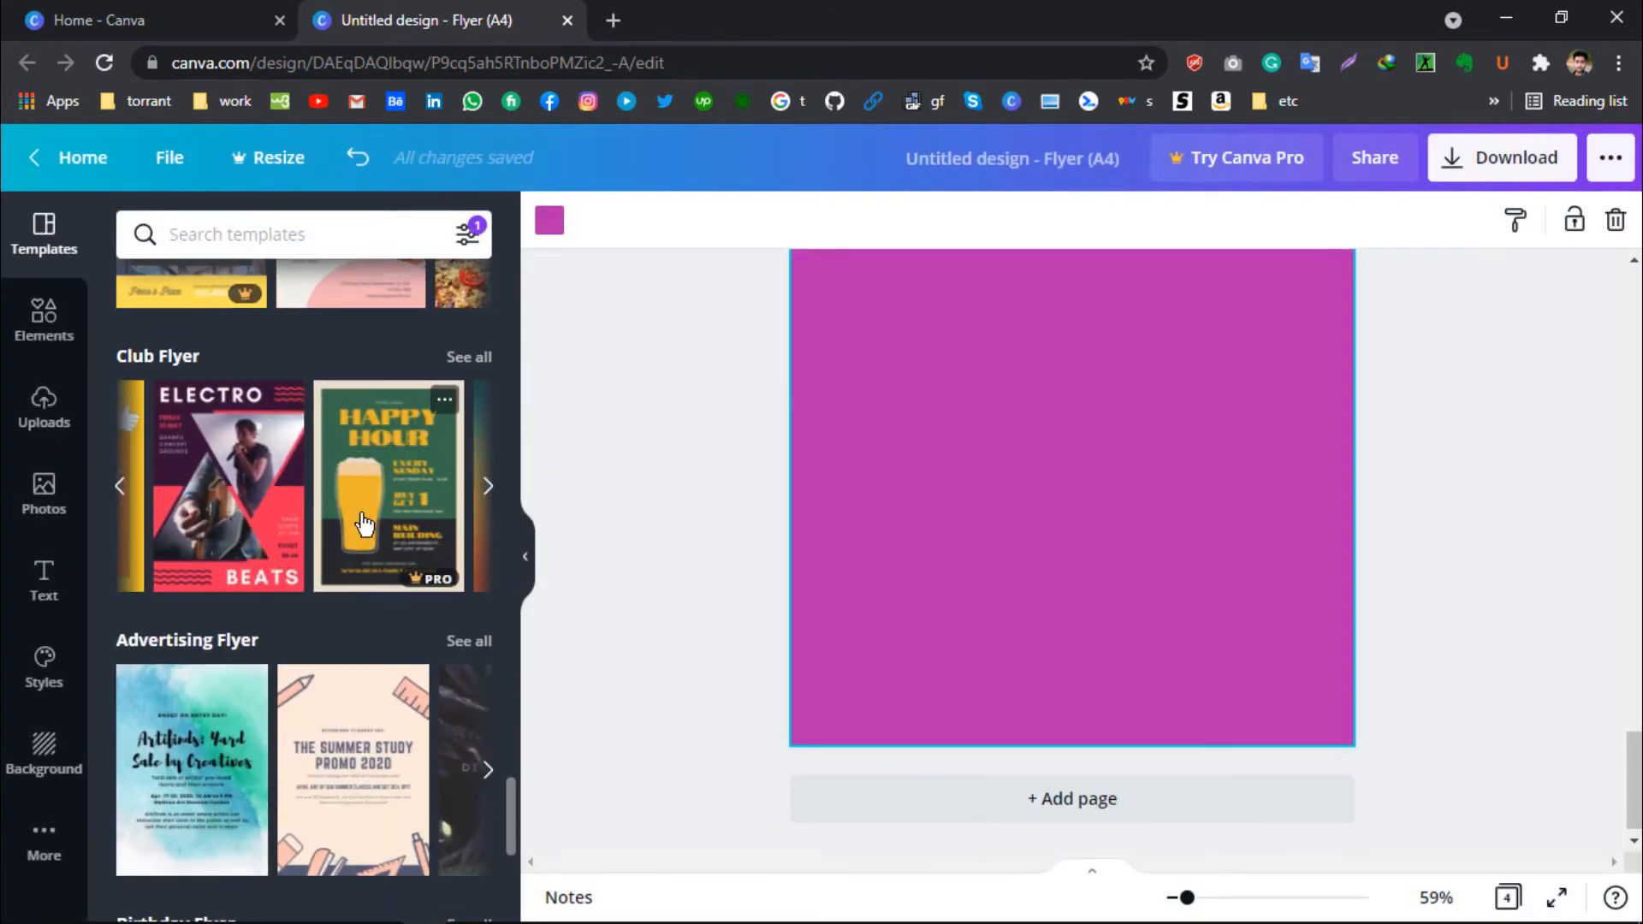
left_click(251, 512)
scroll(1063, 531, "up", 4)
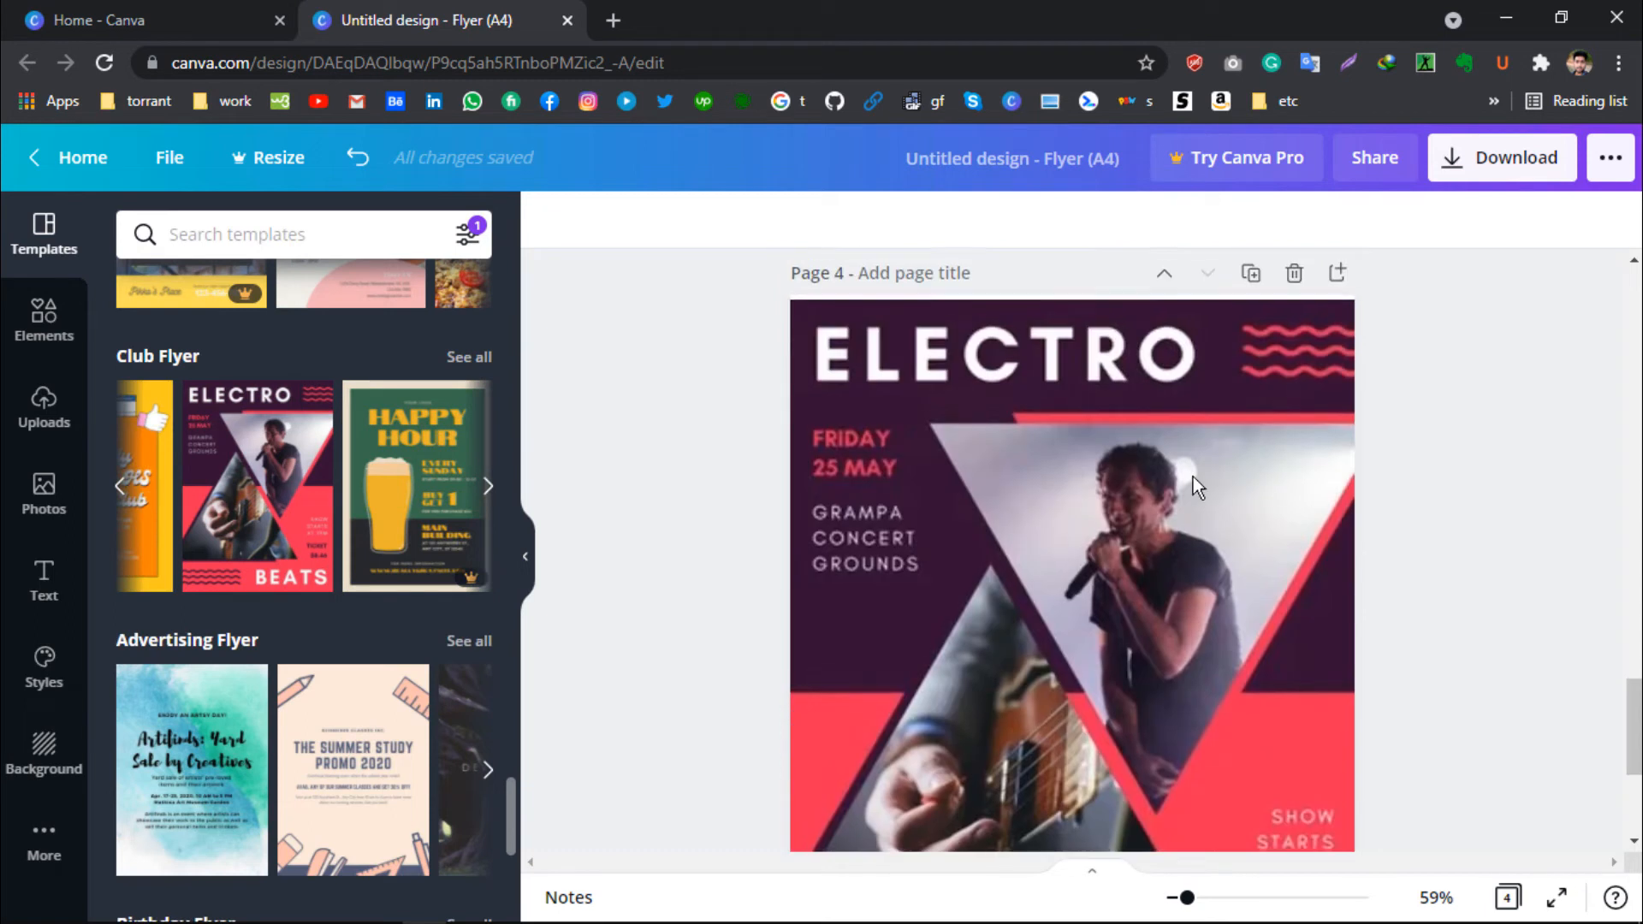
- Nudge the framed photo on the Ladies Night page slightly left and copy it together with its text circles, sparkles and gradient shape
key("ctrl+z")
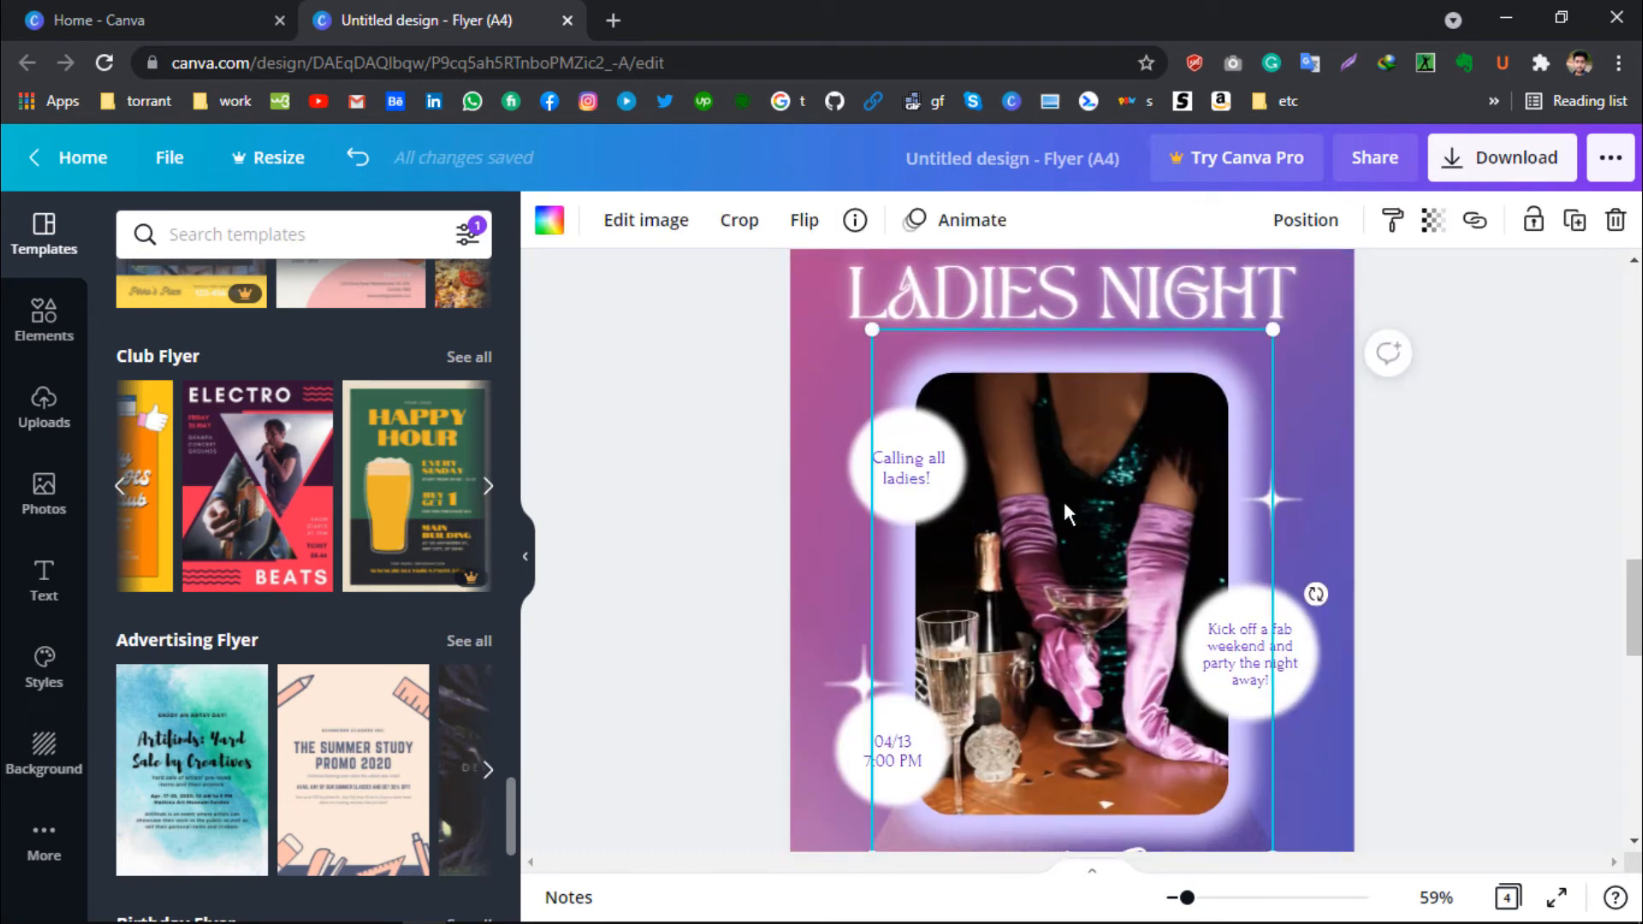
mouse_move(1064, 502)
left_mouse_down()
mouse_move(1099, 458)
mouse_move(1052, 506)
left_mouse_up()
left_click(664, 417)
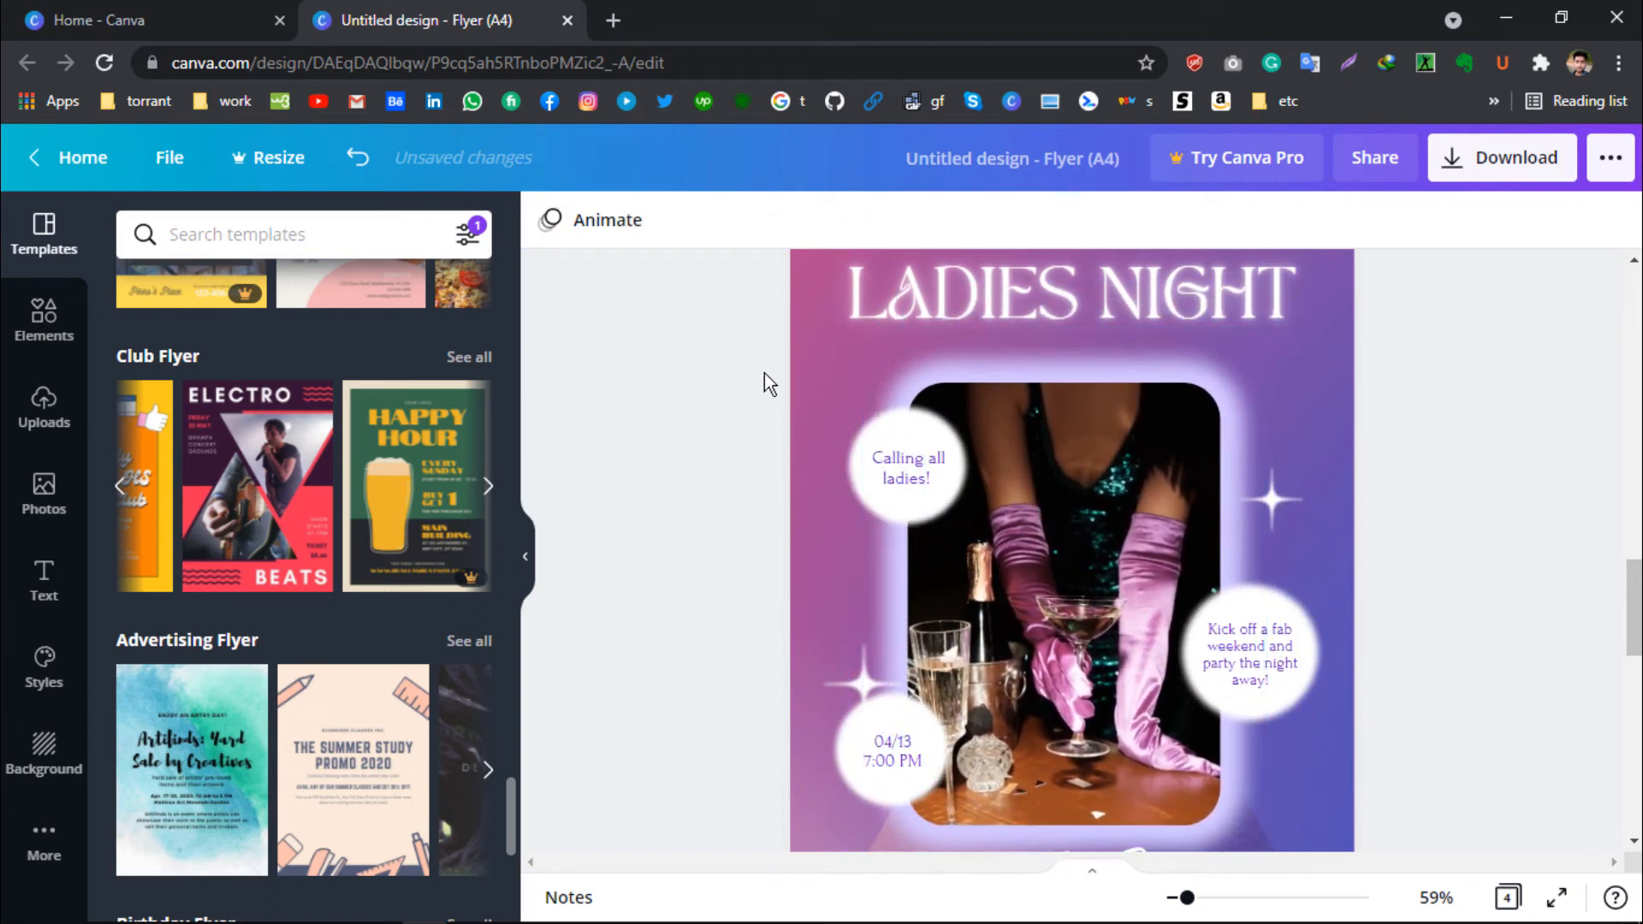
left_click_drag(730, 367, 1321, 767)
right_click(1175, 650)
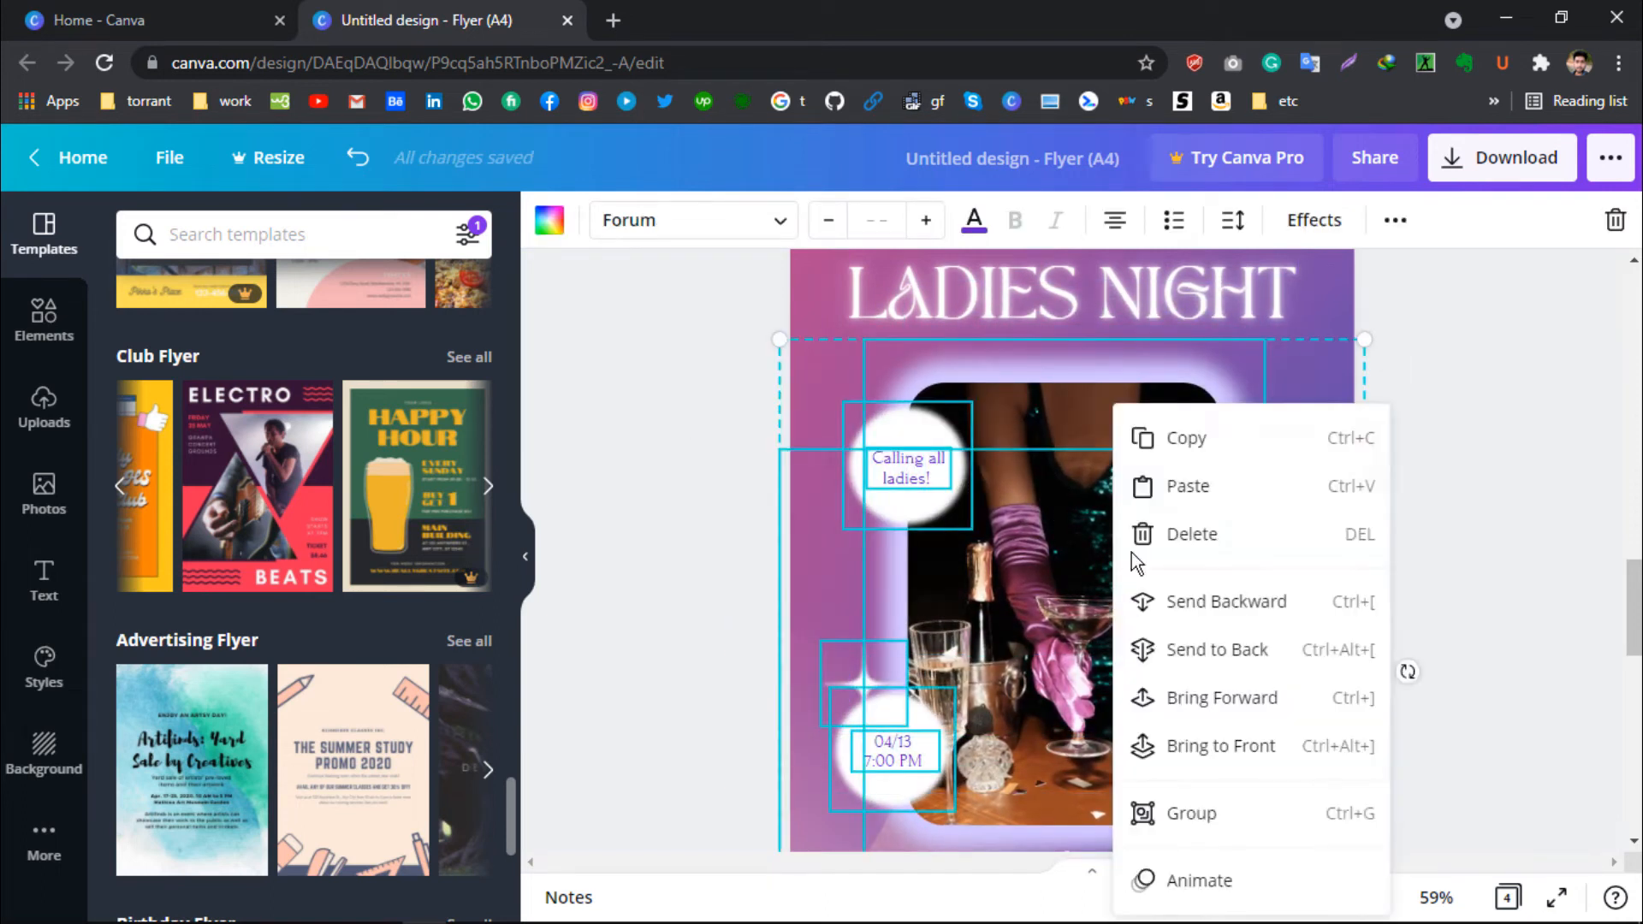
left_click(1215, 444)
- Delete the "PRE-HOLIDAY GARAGE SALE" heading, its invitation line and the red tagline banner from the second page
scroll(1213, 442, "up", 7)
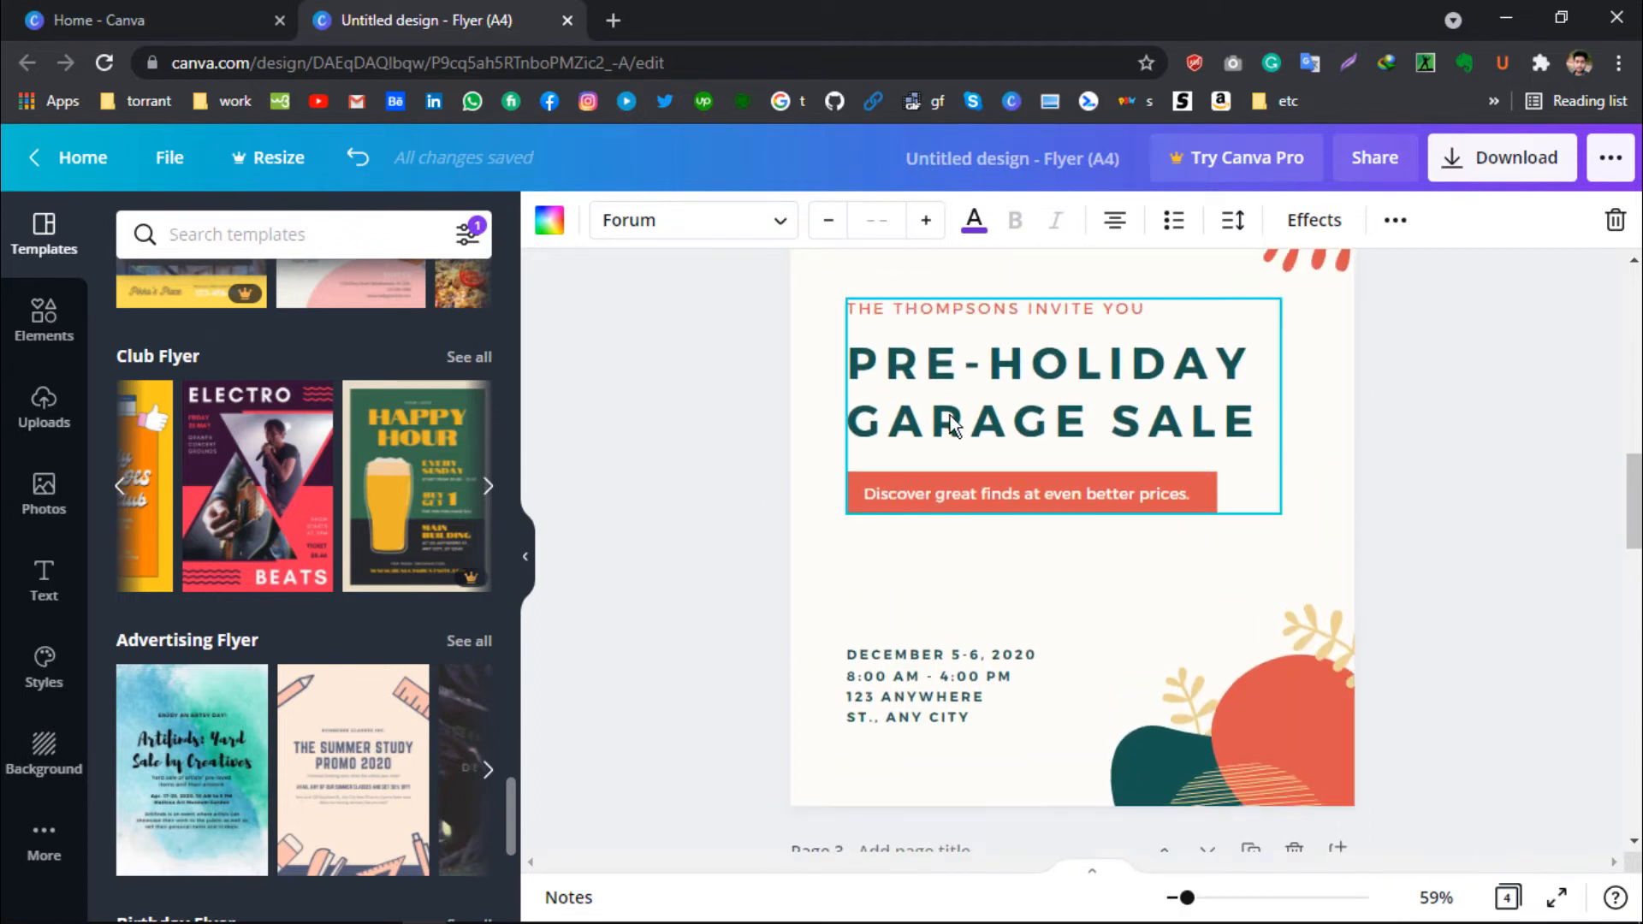
left_click(951, 421)
key("Delete")
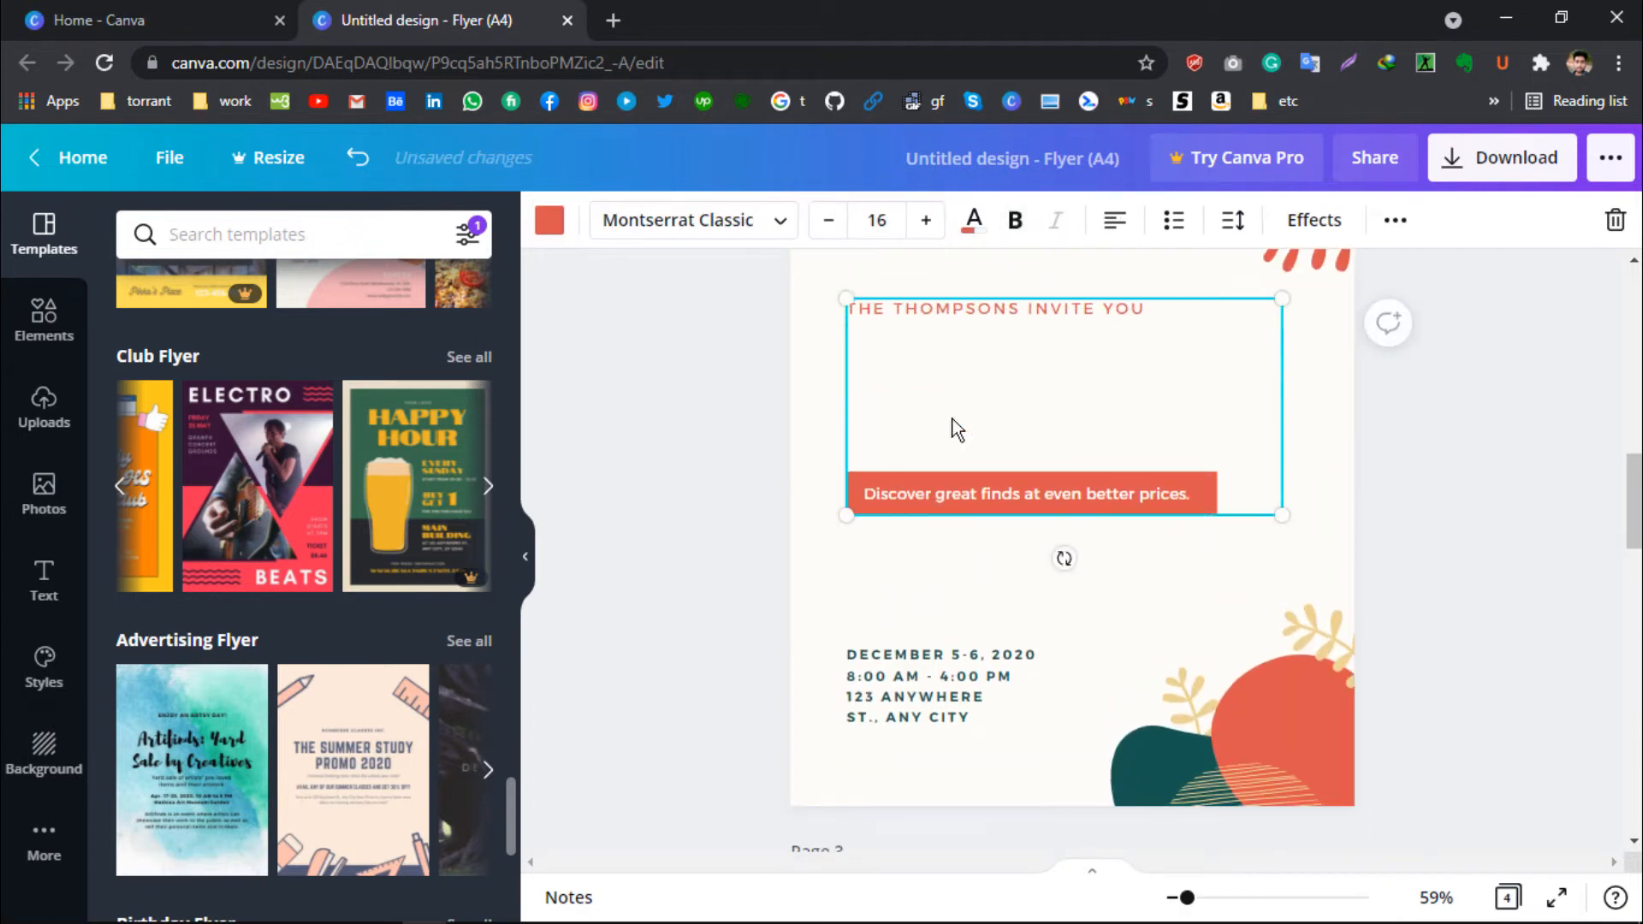
key("Delete")
- Paste the copied Ladies Night elements onto the second page and deselect them
right_click(936, 413)
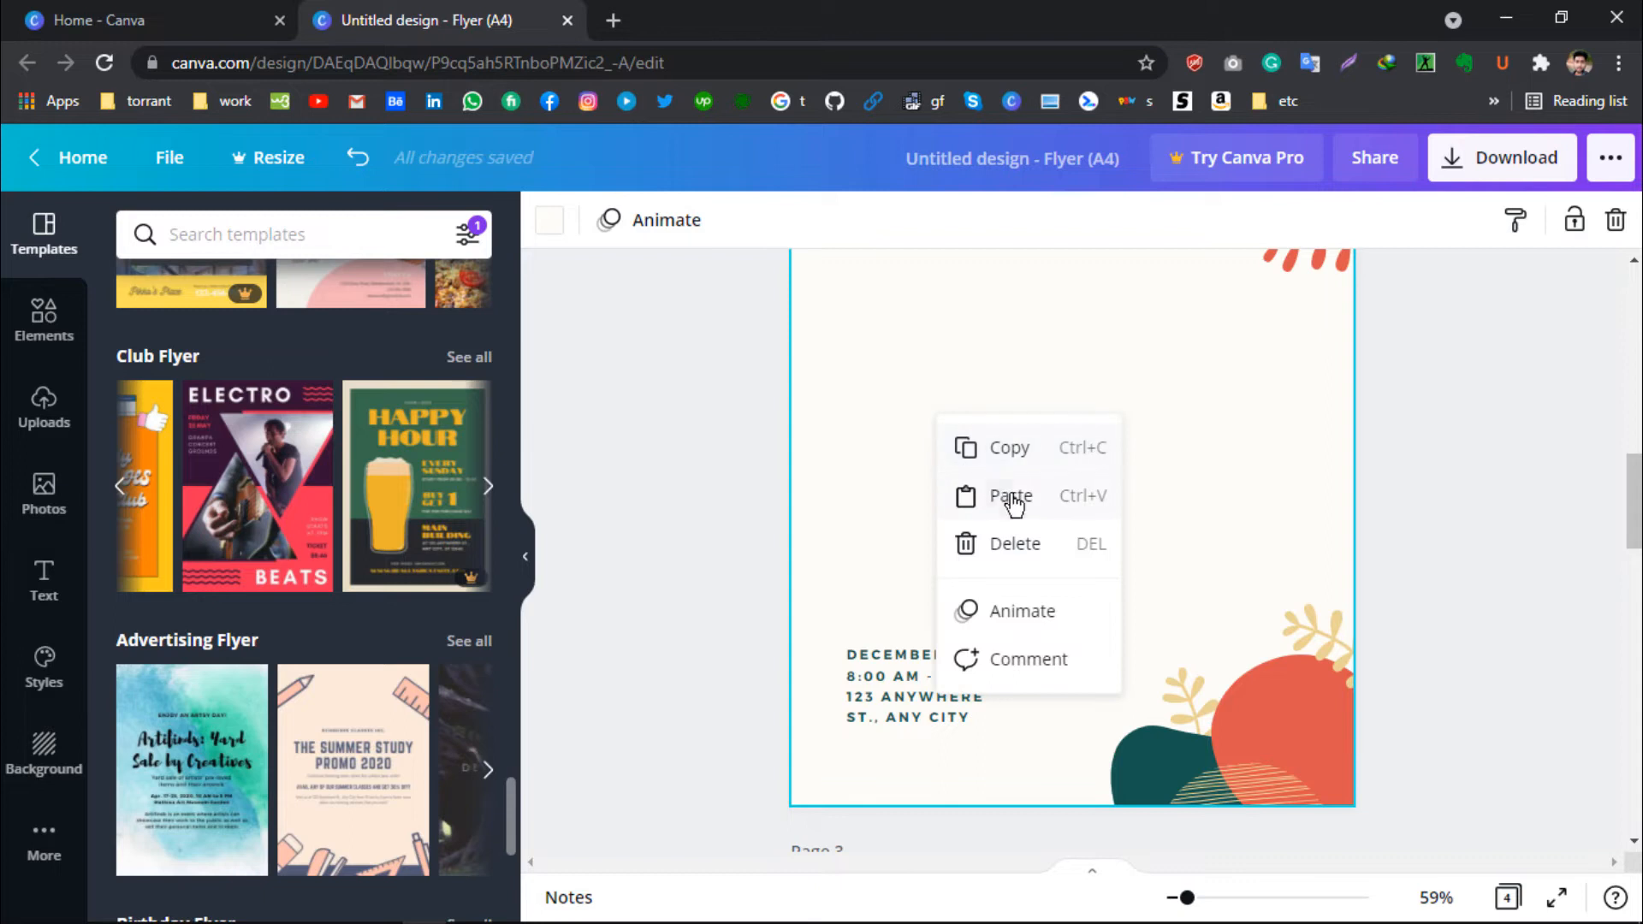
left_click(962, 494)
scroll(1082, 490, "up", 1)
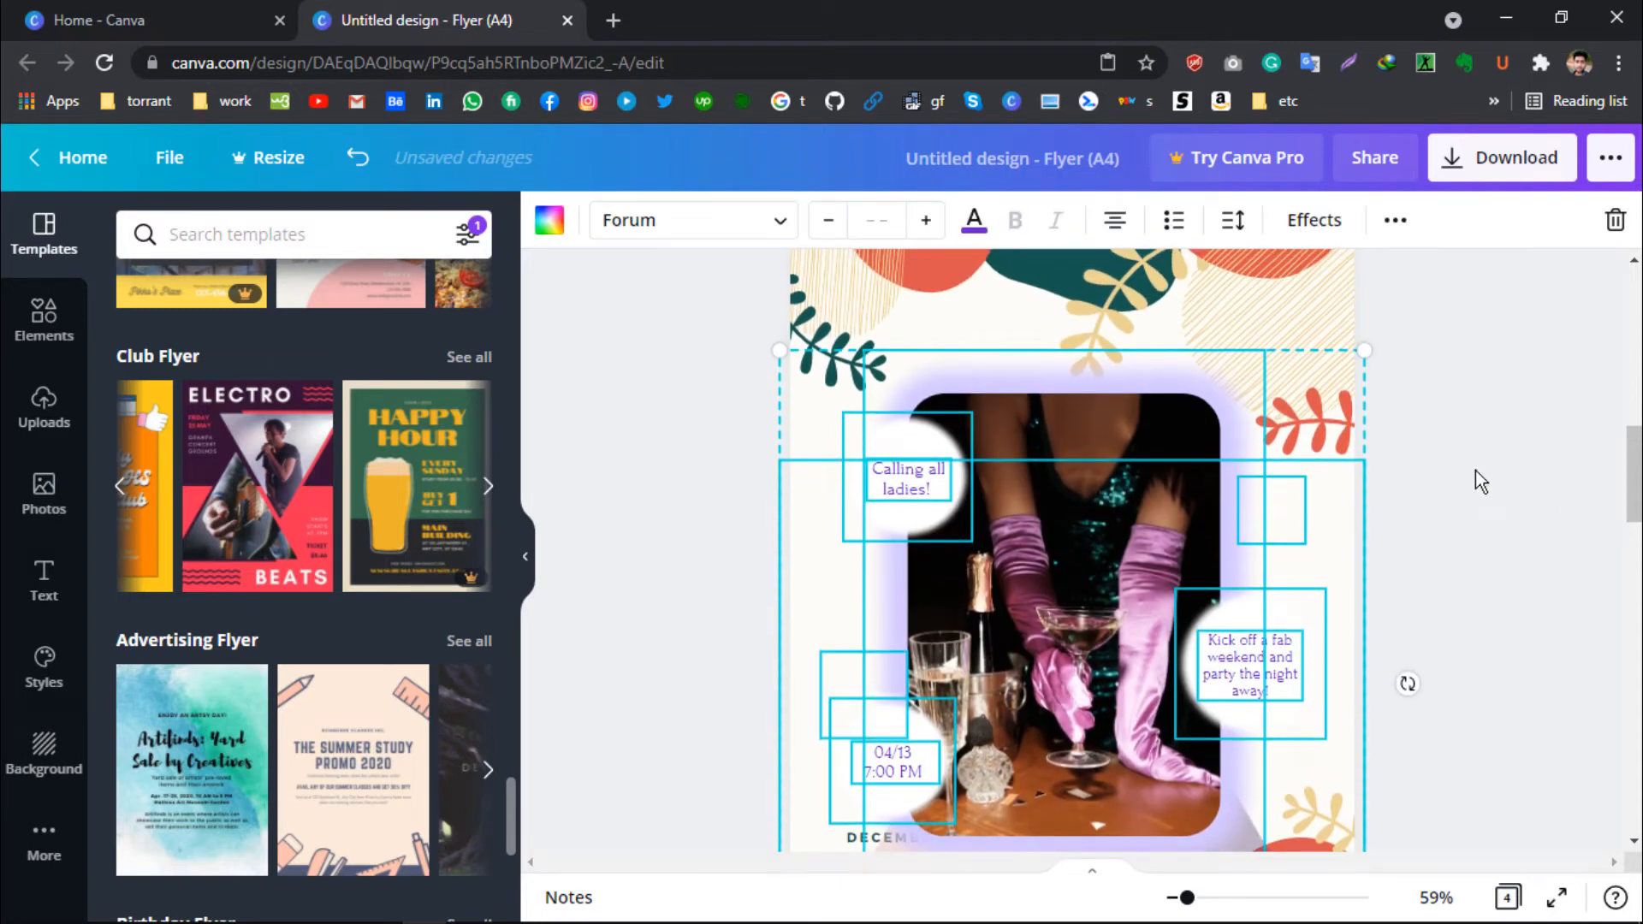
left_click(1482, 469)
- Examine how the pasted photo, text circles and gradient shape sit on the second page compared with the Ladies Night page
scroll(1482, 467, "down", 3)
scroll(1455, 475, "up", 4)
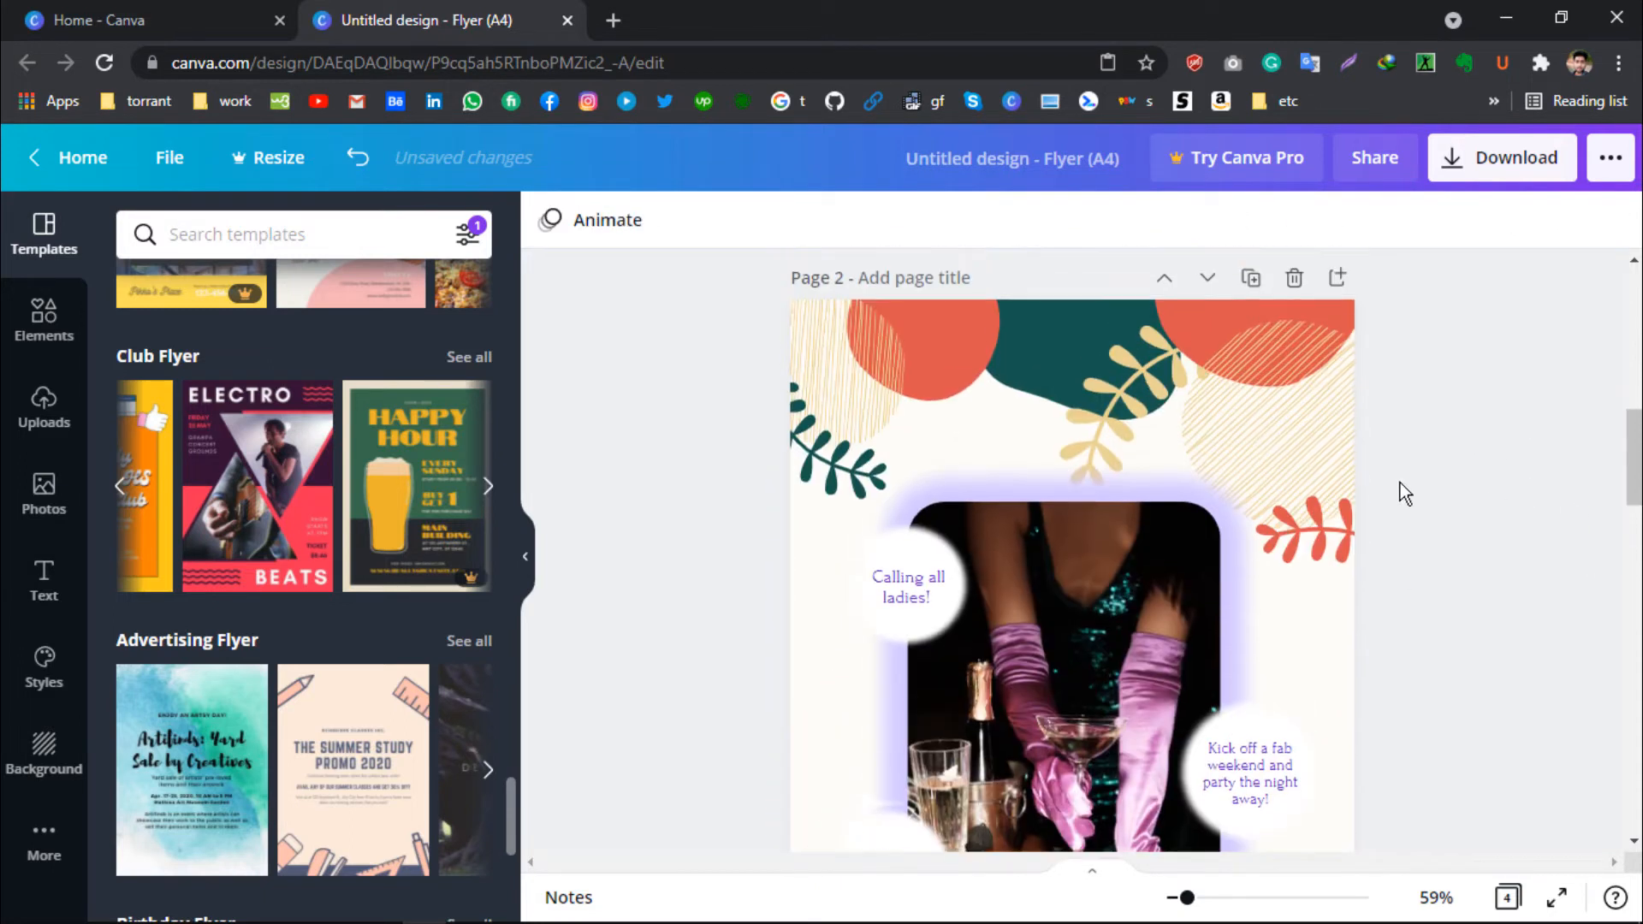
scroll(1075, 813, "down", 6)
scroll(1034, 664, "down", 2)
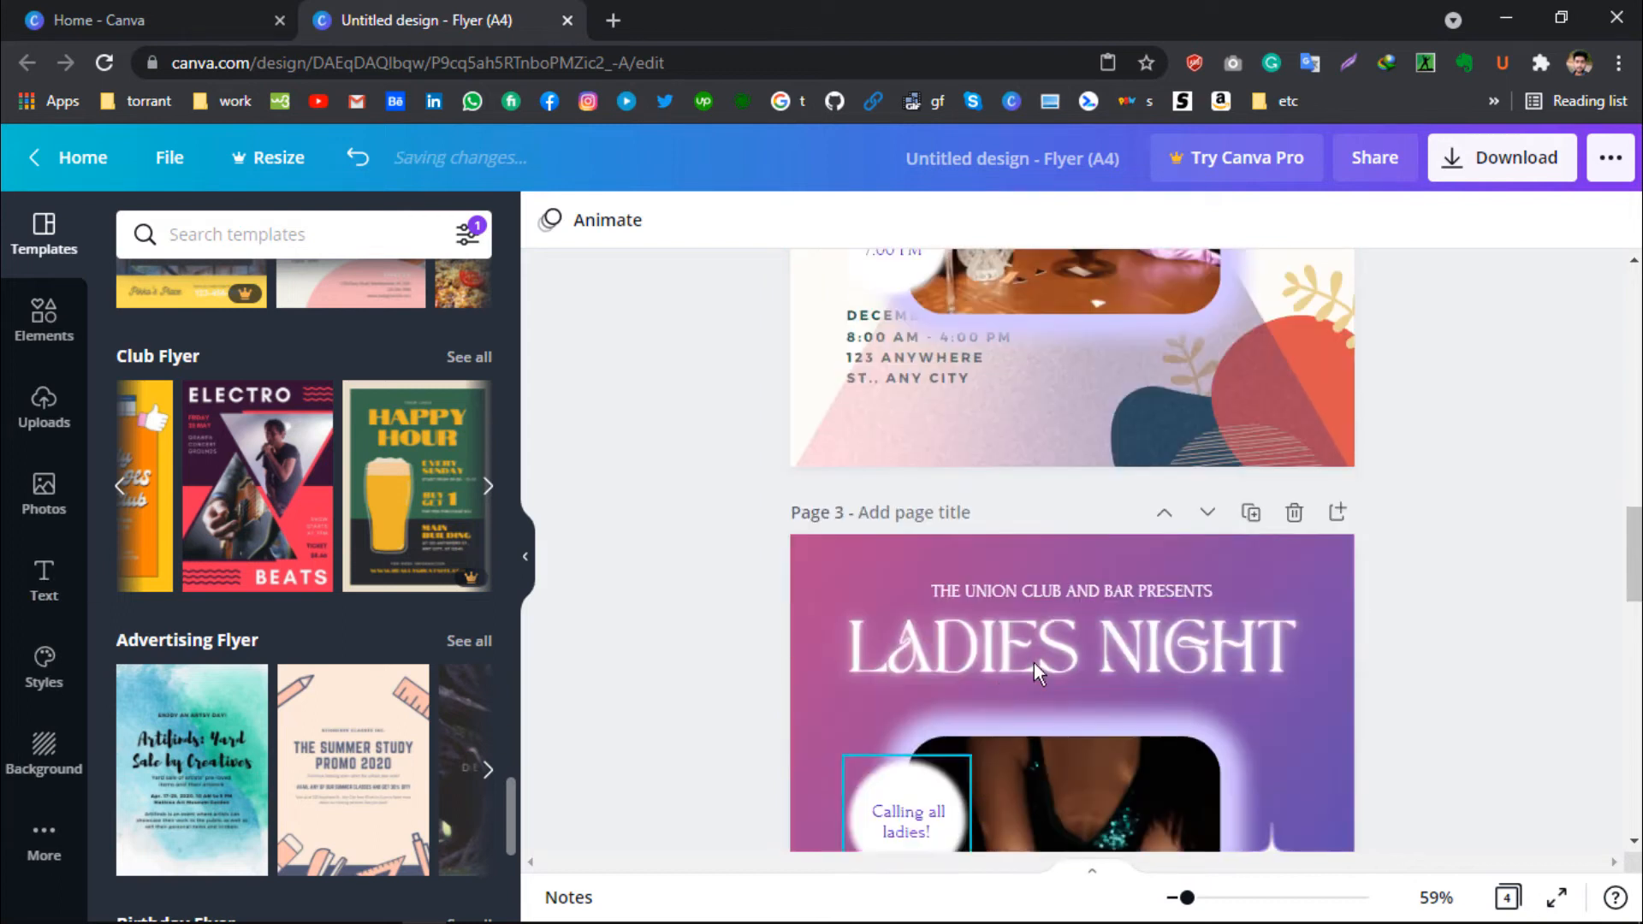
scroll(1108, 388, "up", 7)
scroll(1318, 486, "down", 5)
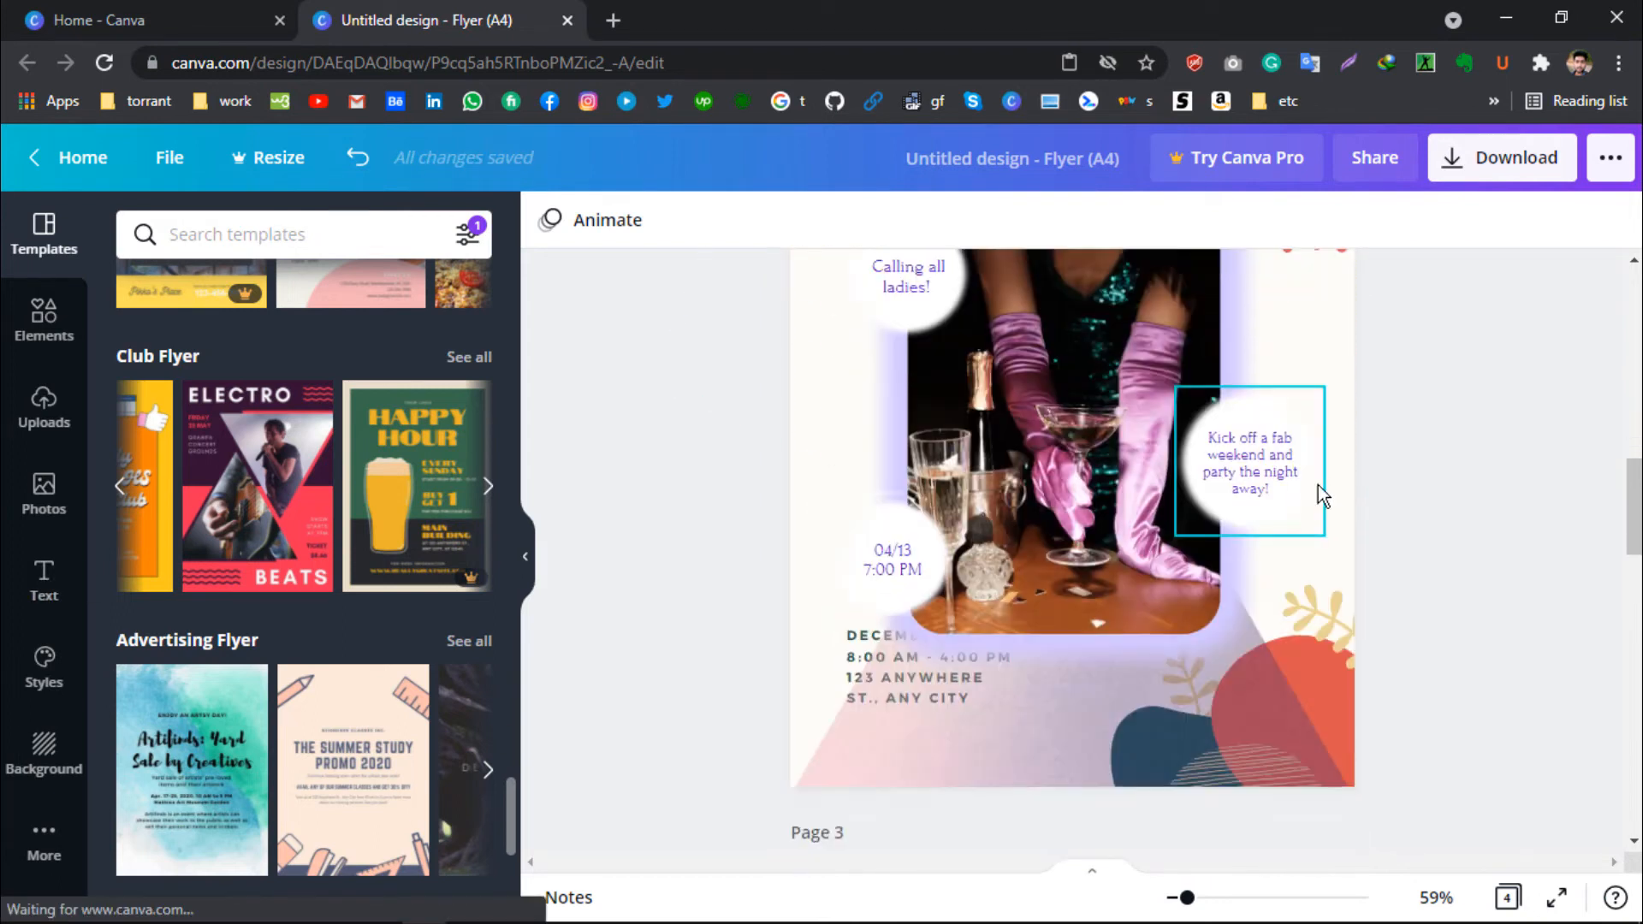
scroll(1269, 443, "up", 3)
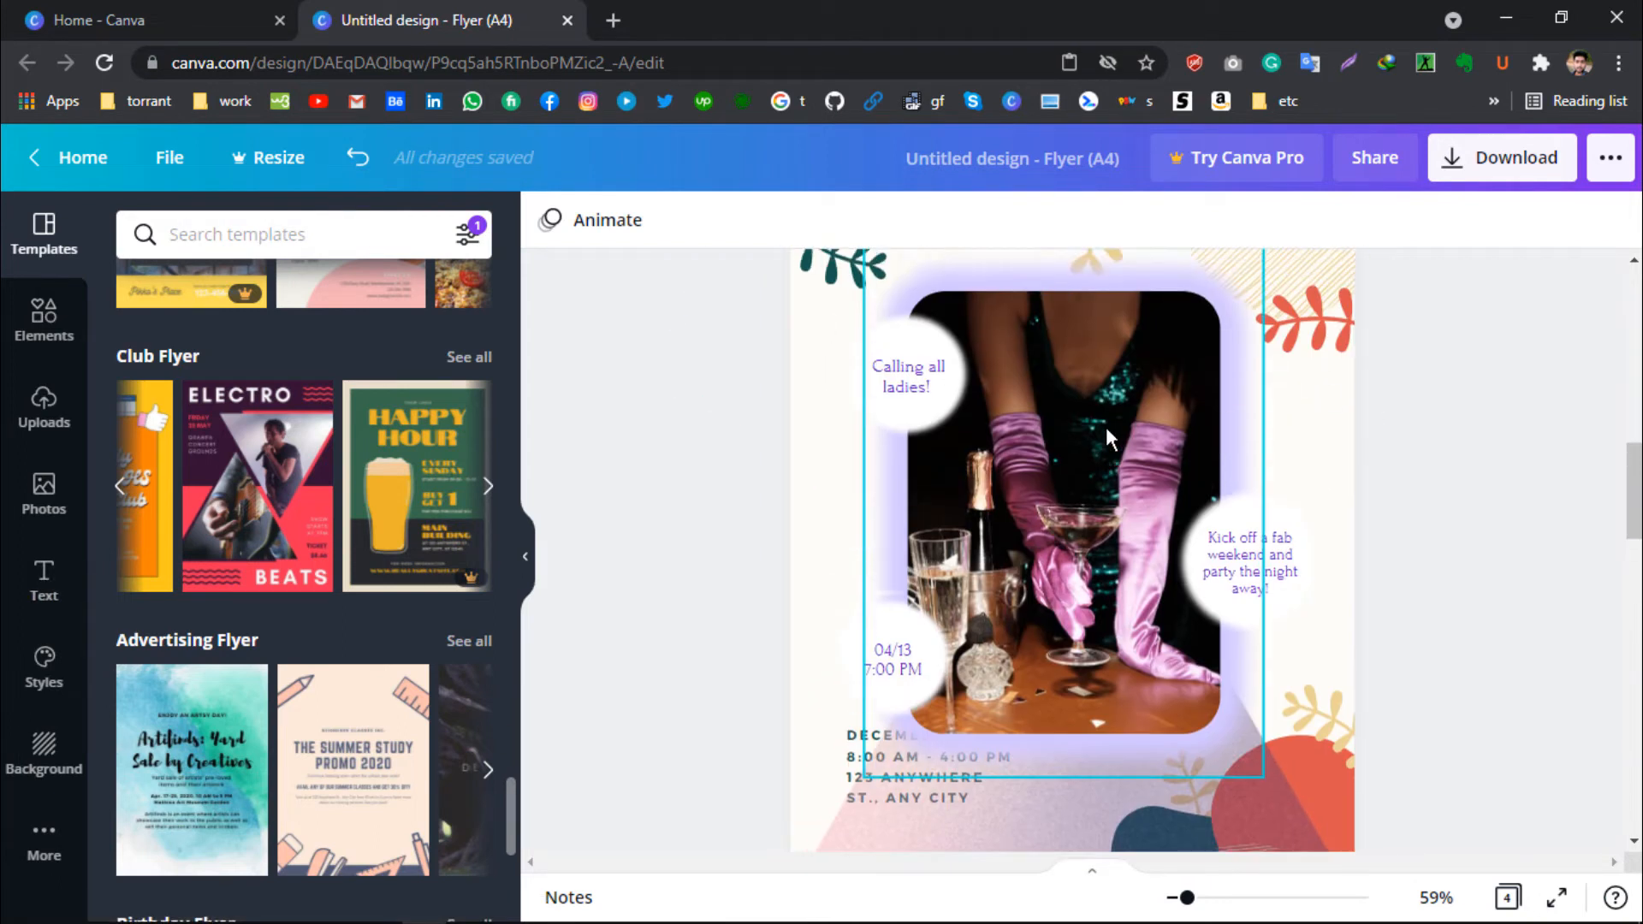
left_click(1217, 417)
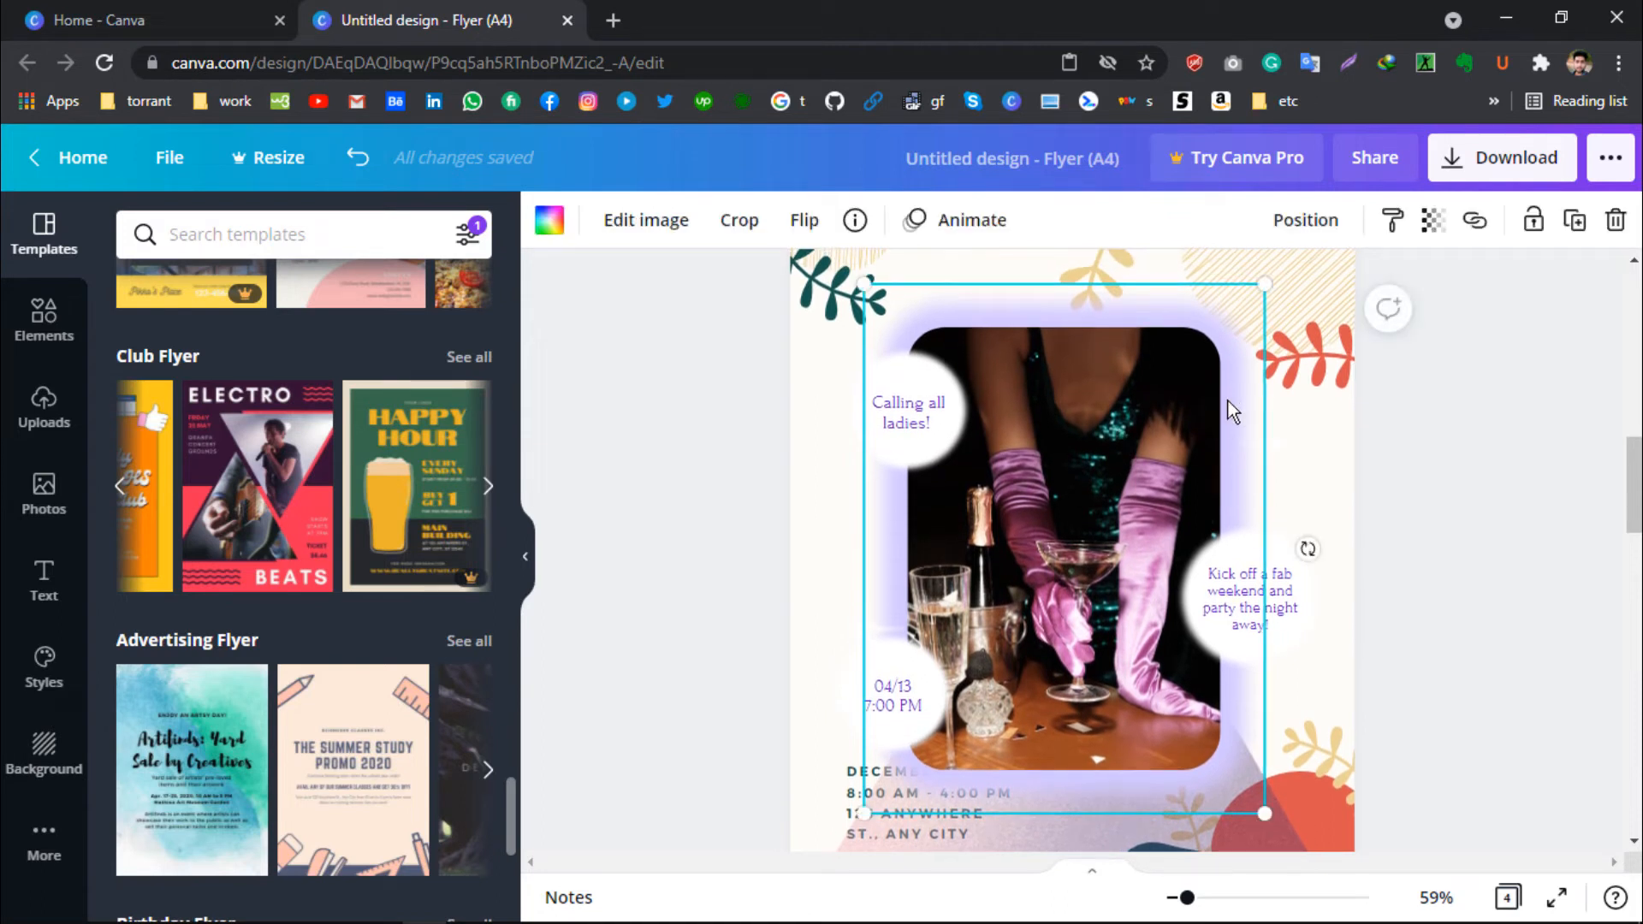
left_click(795, 430)
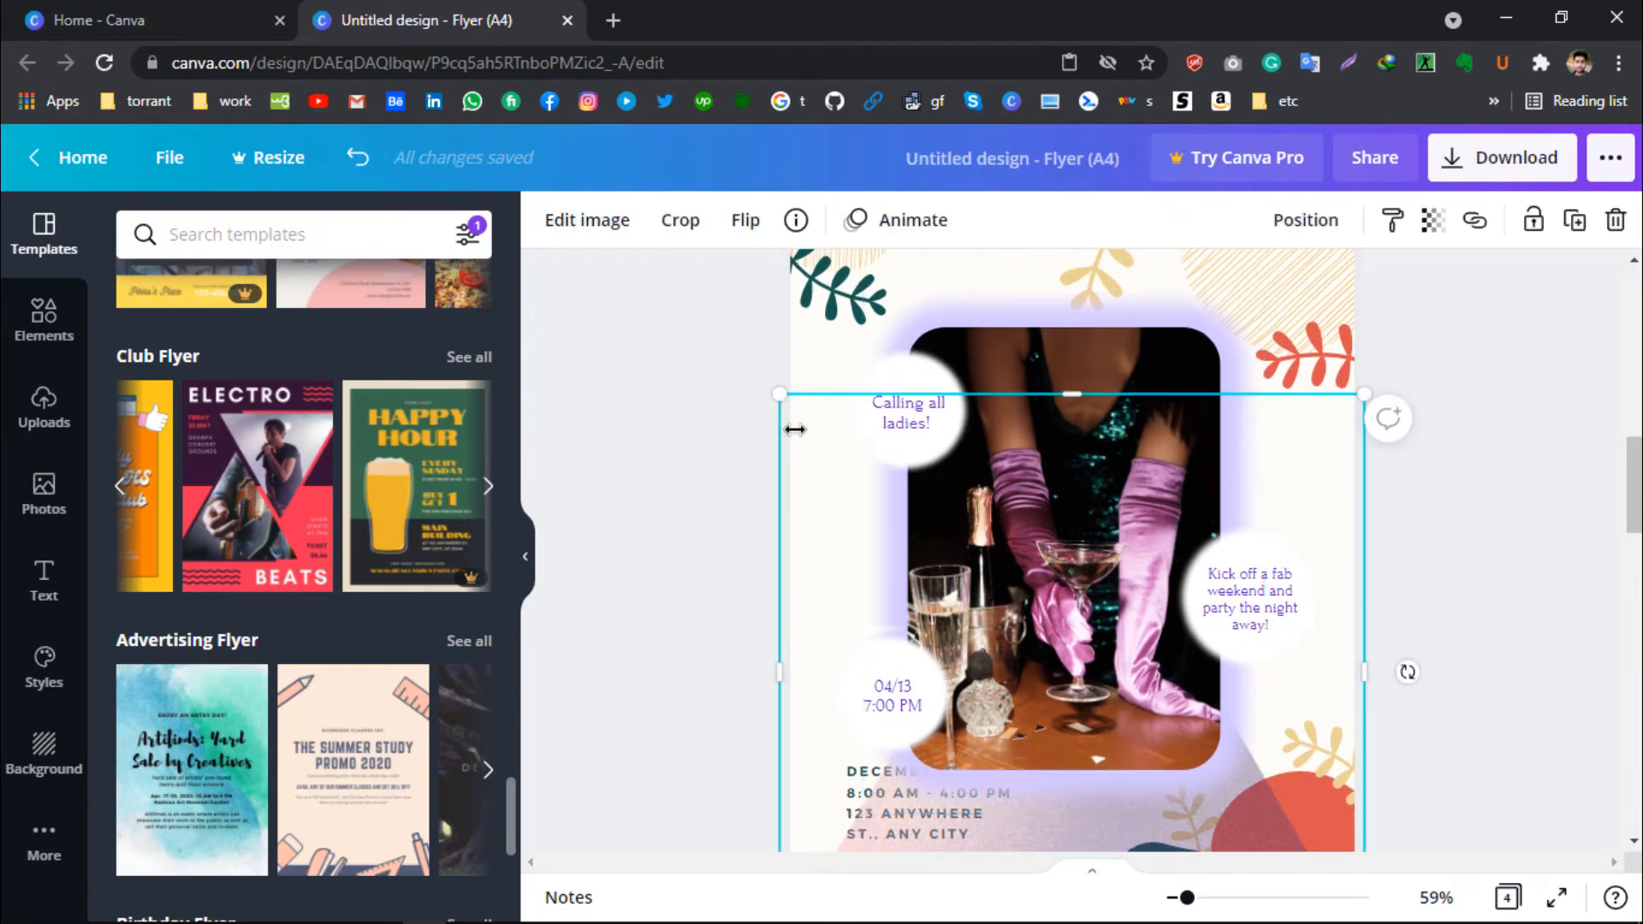
scroll(931, 419, "up", 3)
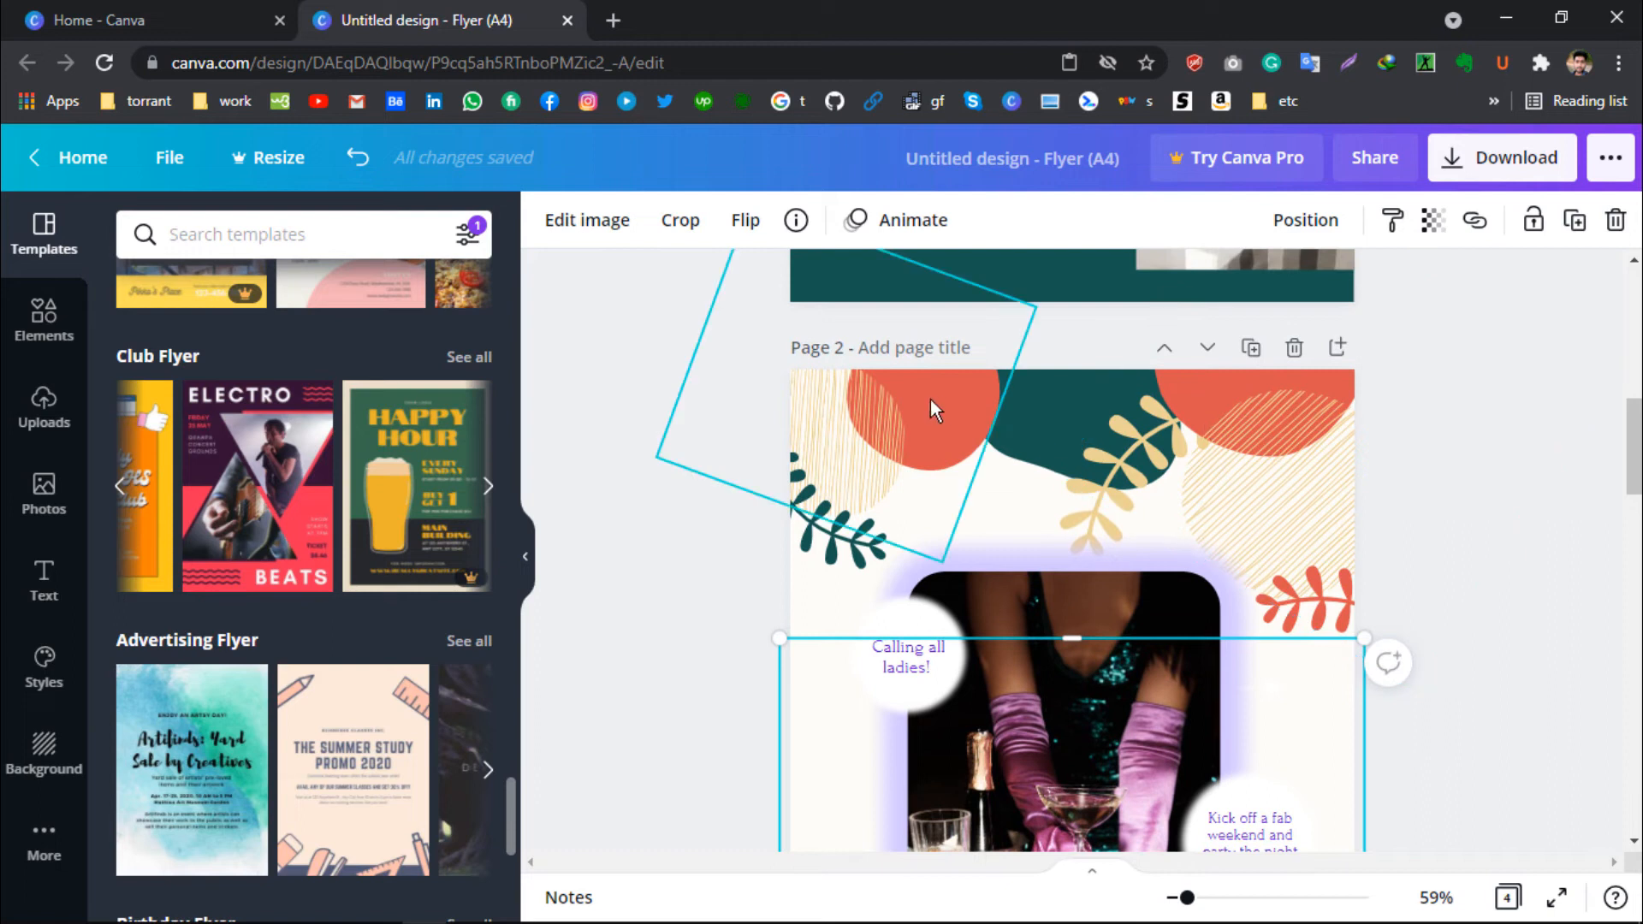
scroll(1251, 505, "down", 3)
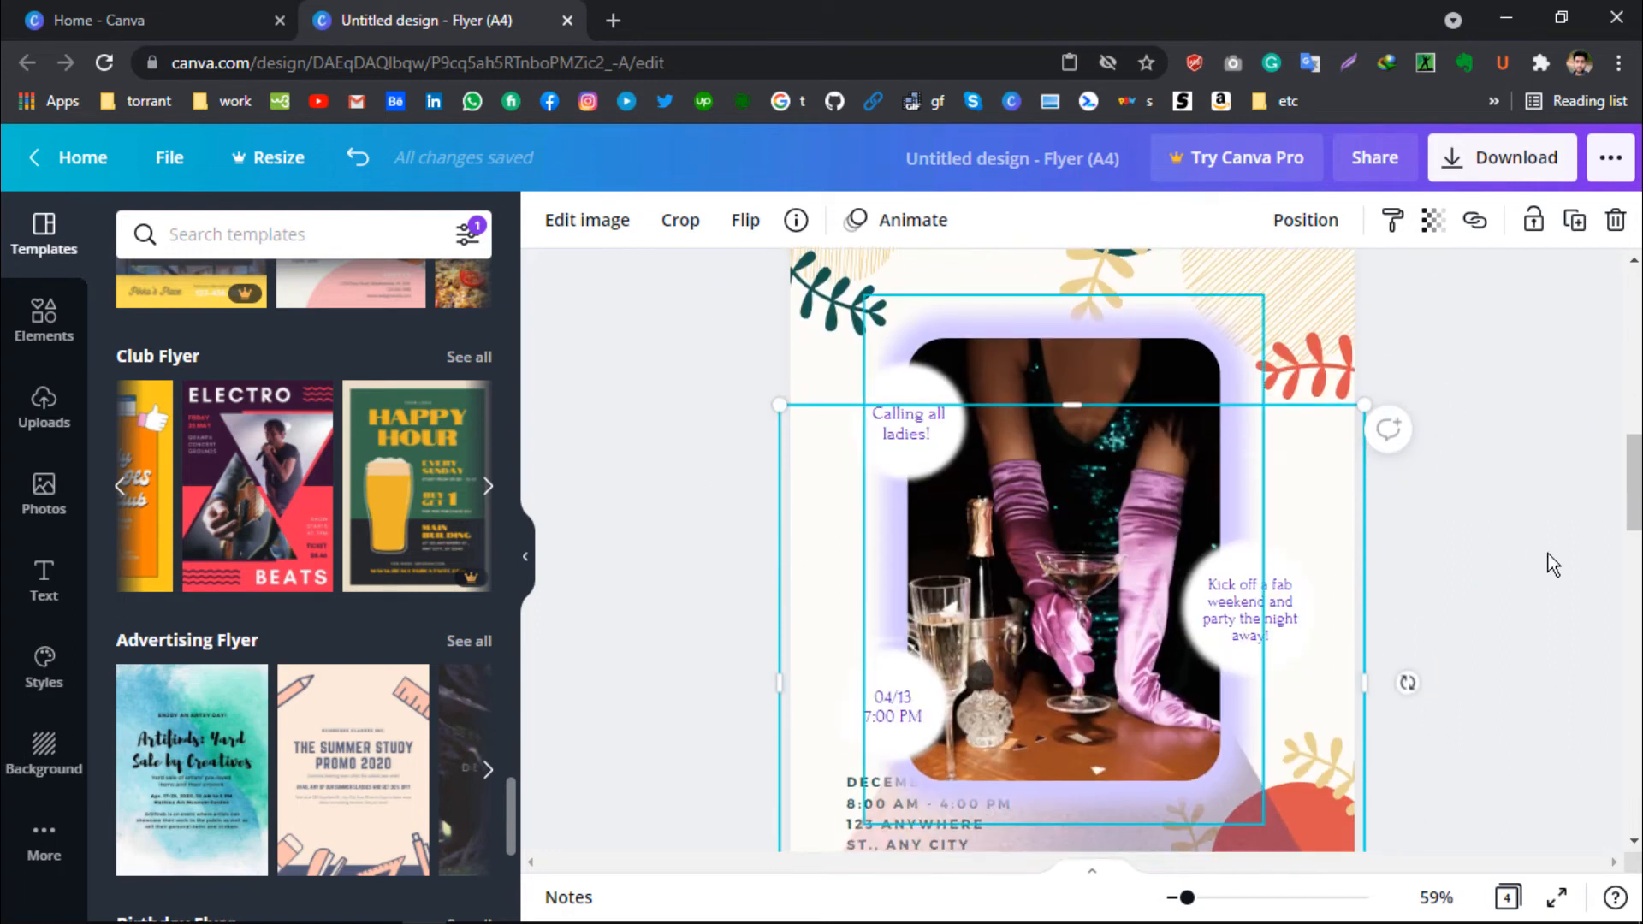
left_click(1561, 476)
scroll(1144, 469, "down", 2)
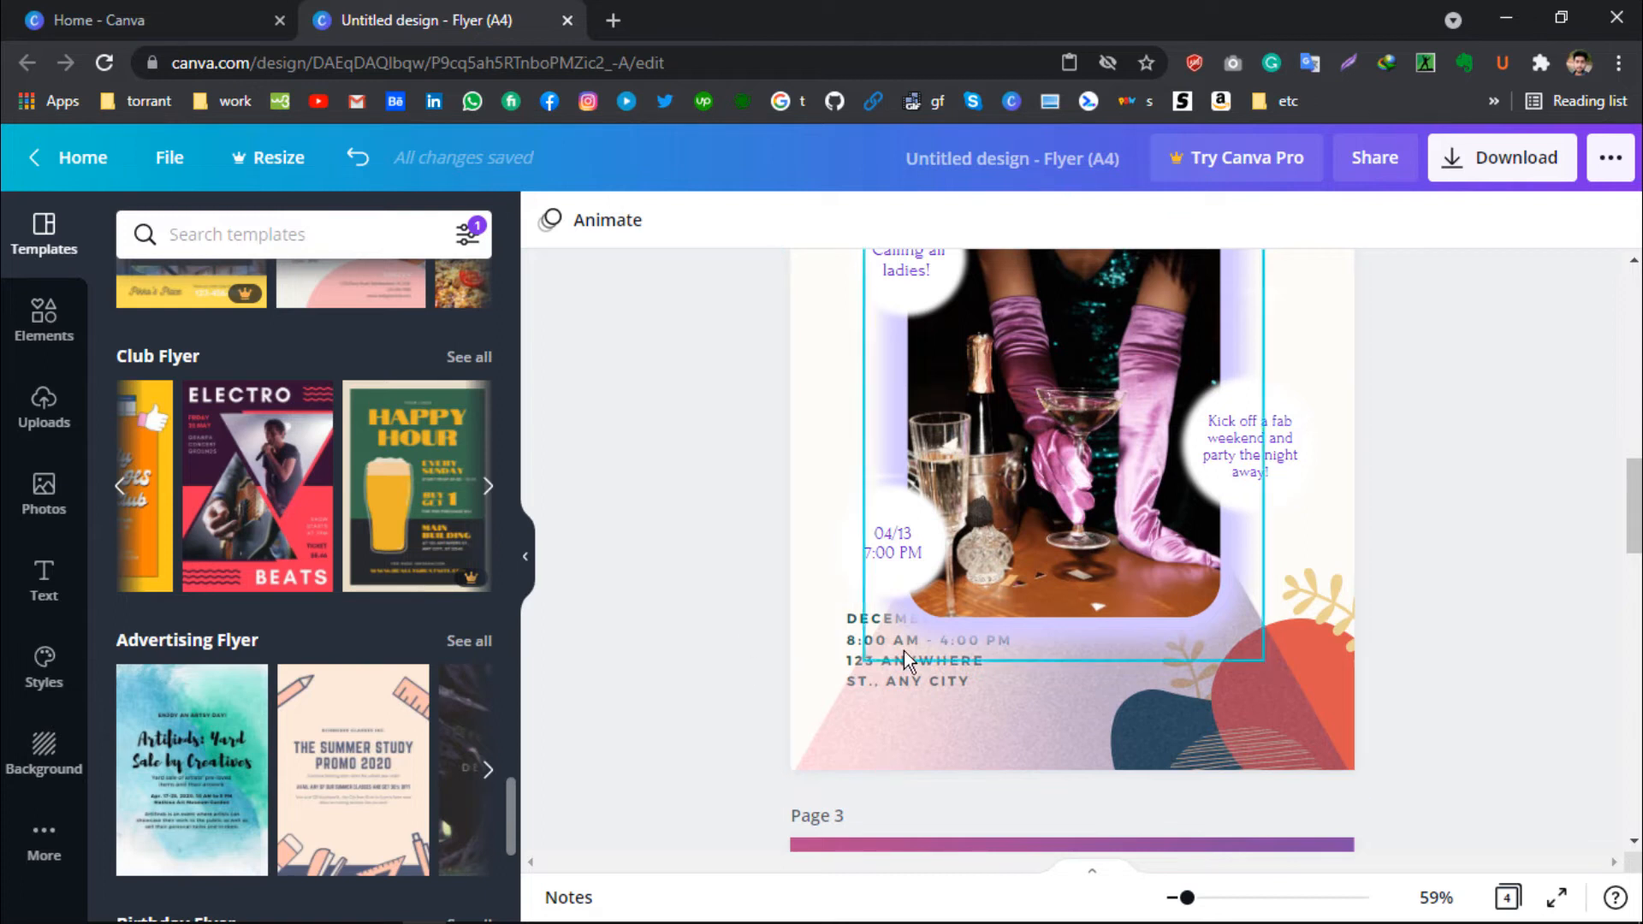
left_click(879, 677)
double_click(894, 673)
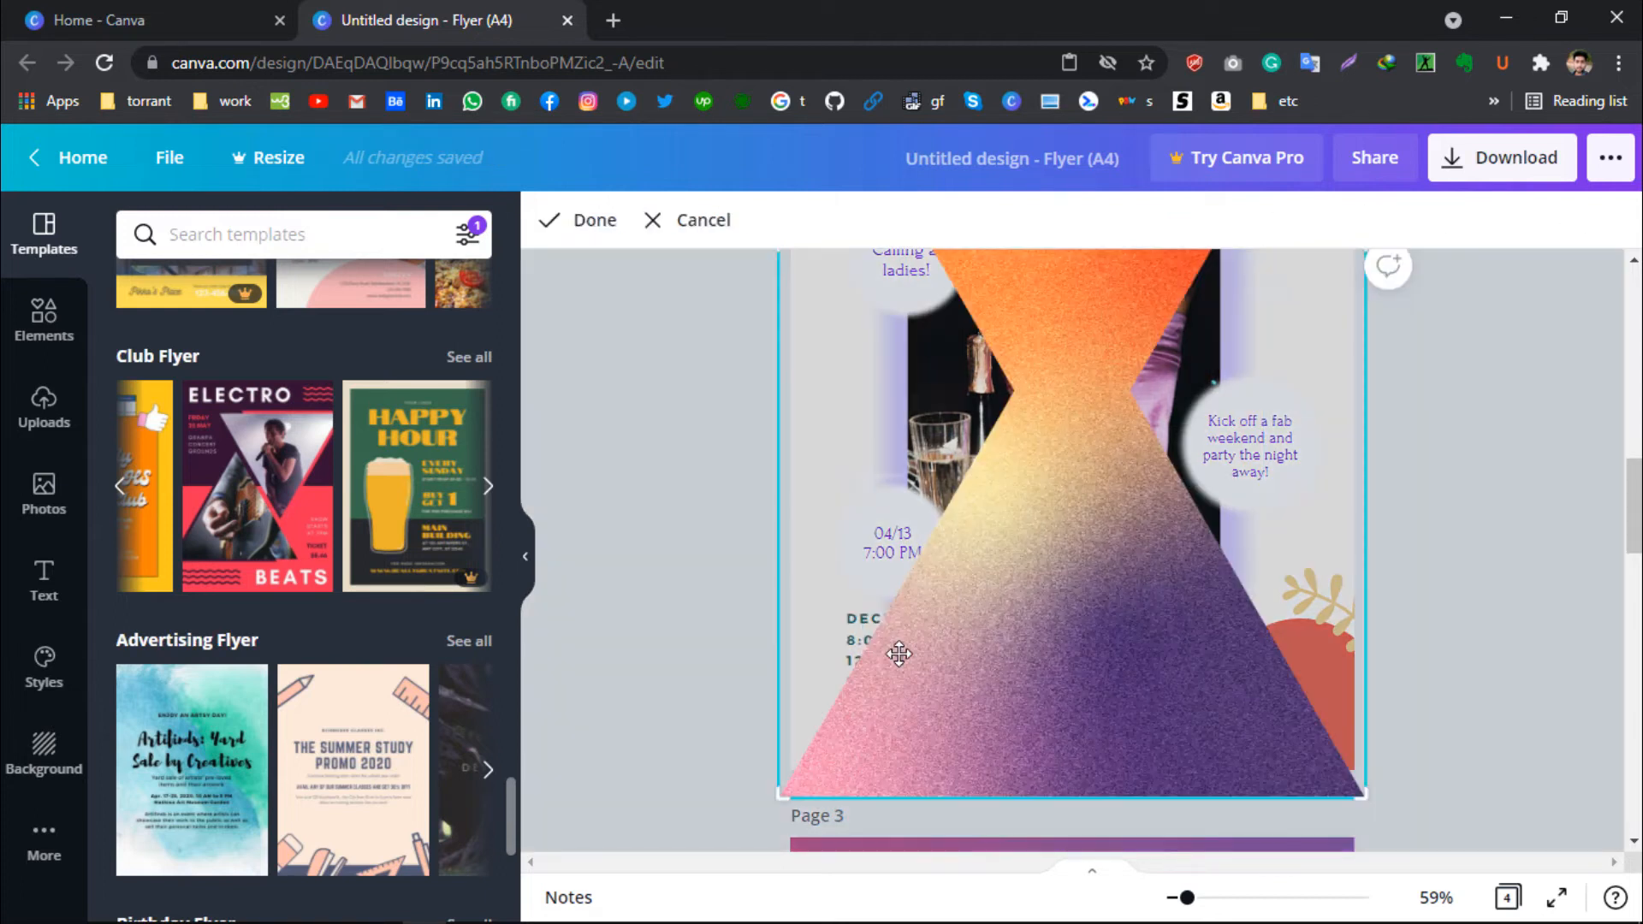
left_click(660, 566)
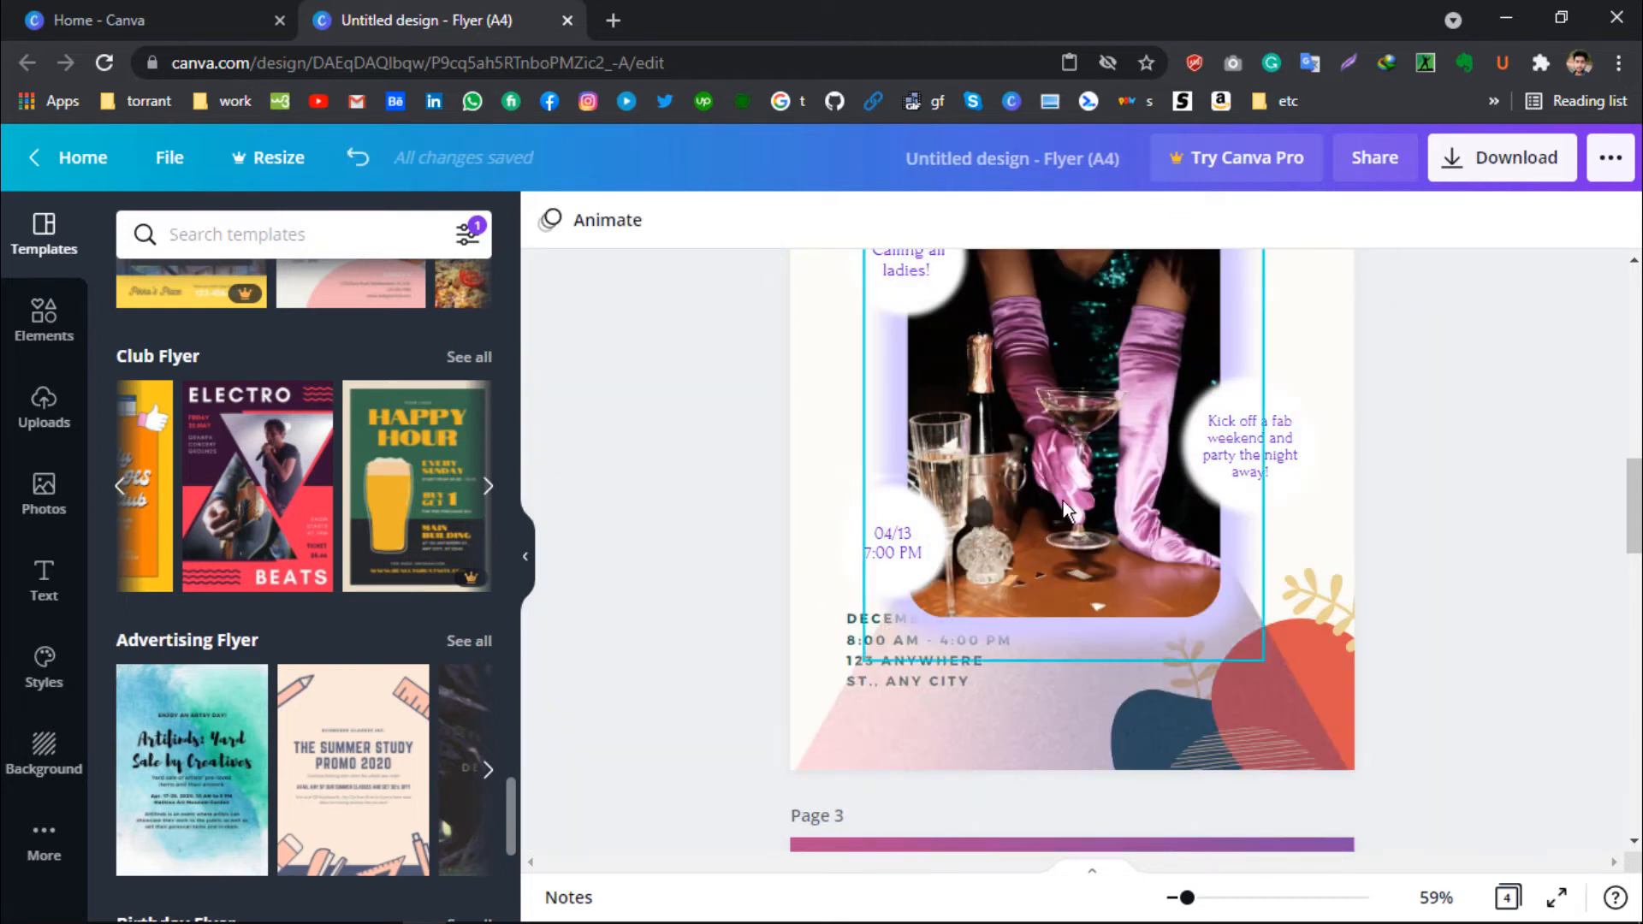
- Move the framed photo on the second page right so that it extends past the page's right edge
left_click_drag(1037, 483, 1259, 511)
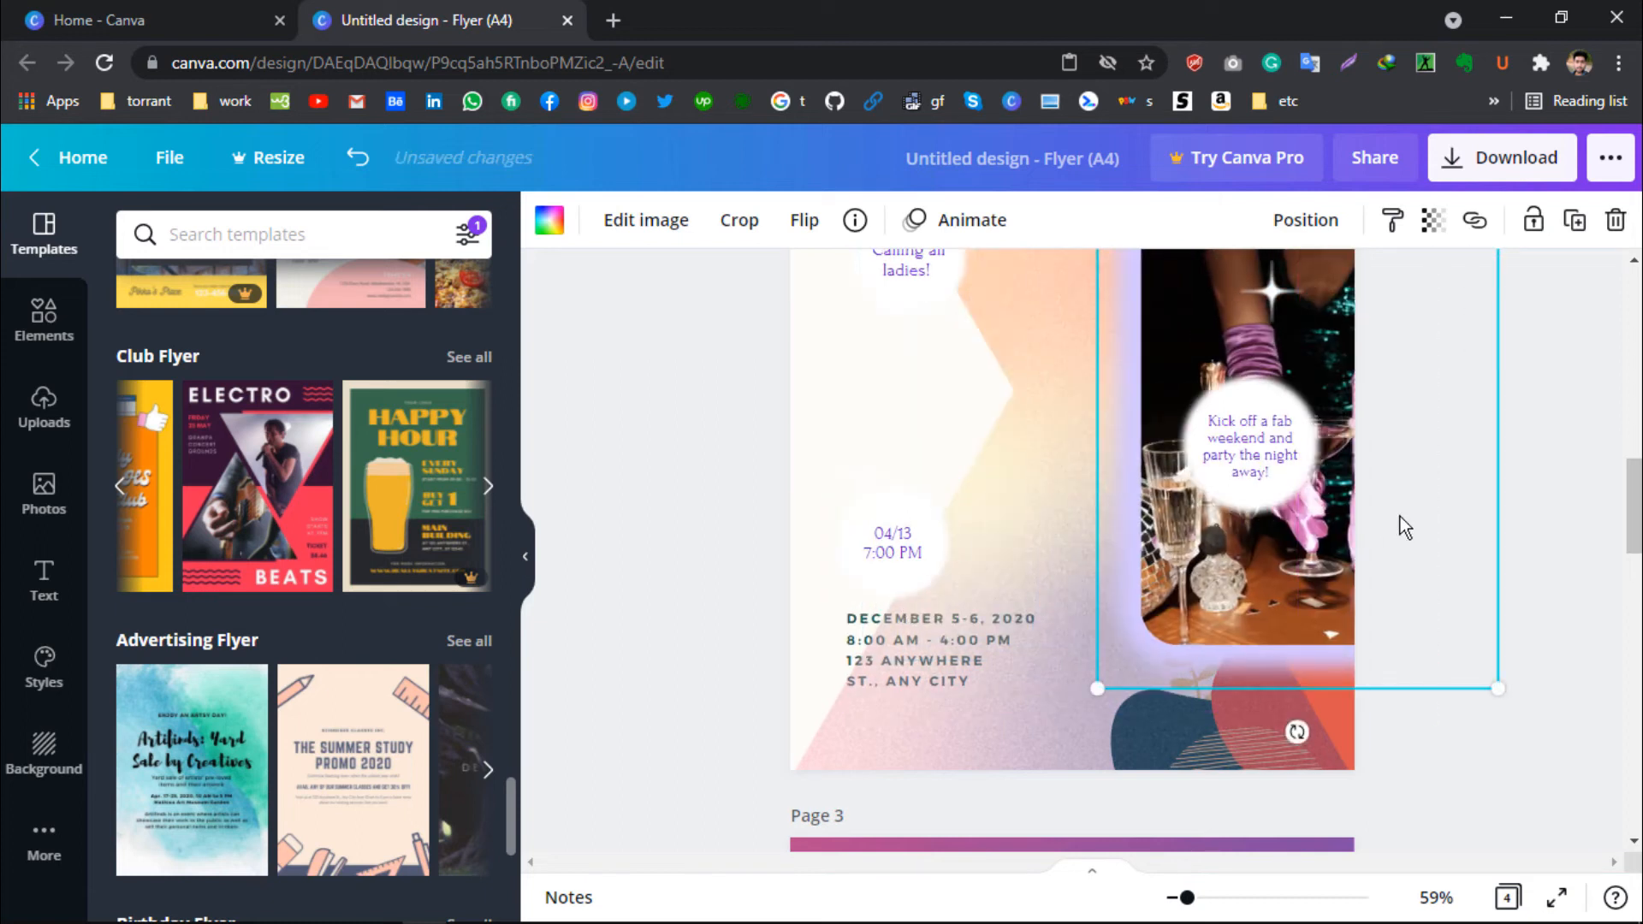
scroll(924, 758, "up", 3)
scroll(924, 757, "down", 2)
- Shift the gradient shape on the second page to the right and the date and address text slightly to the left
left_click(948, 709)
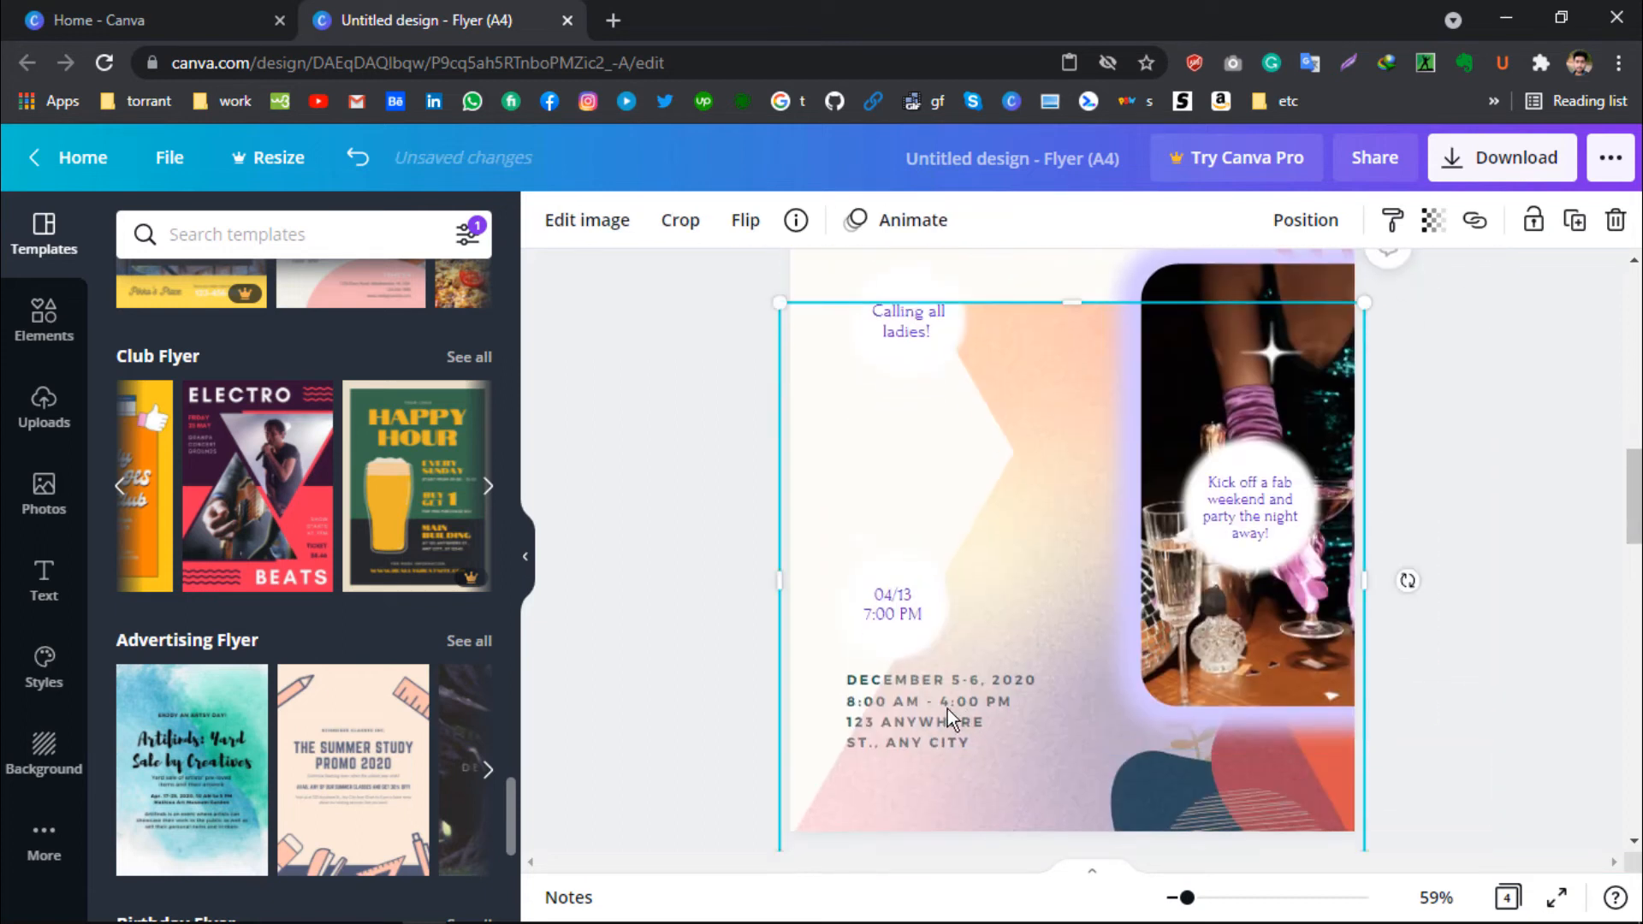
left_click_drag(965, 695, 1121, 658)
left_click(883, 743)
left_click_drag(918, 723, 869, 723)
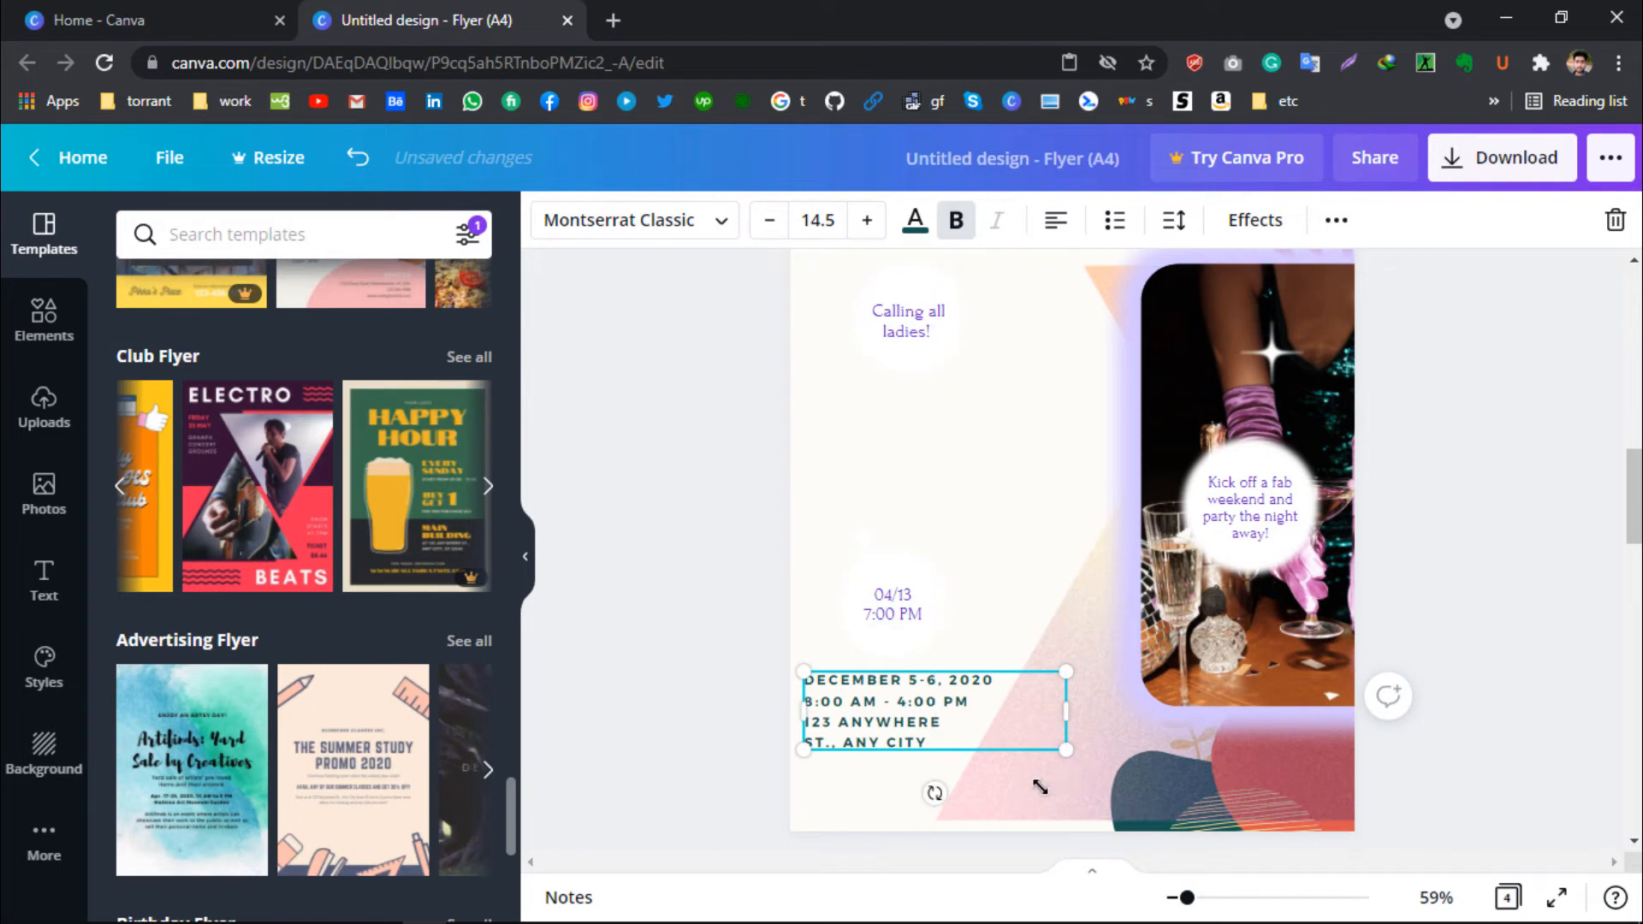
- Shrink the date and address text on the second page and shift the gradient shape left
left_click_drag(1040, 787, 908, 788)
left_click(1086, 793)
left_click(1259, 671)
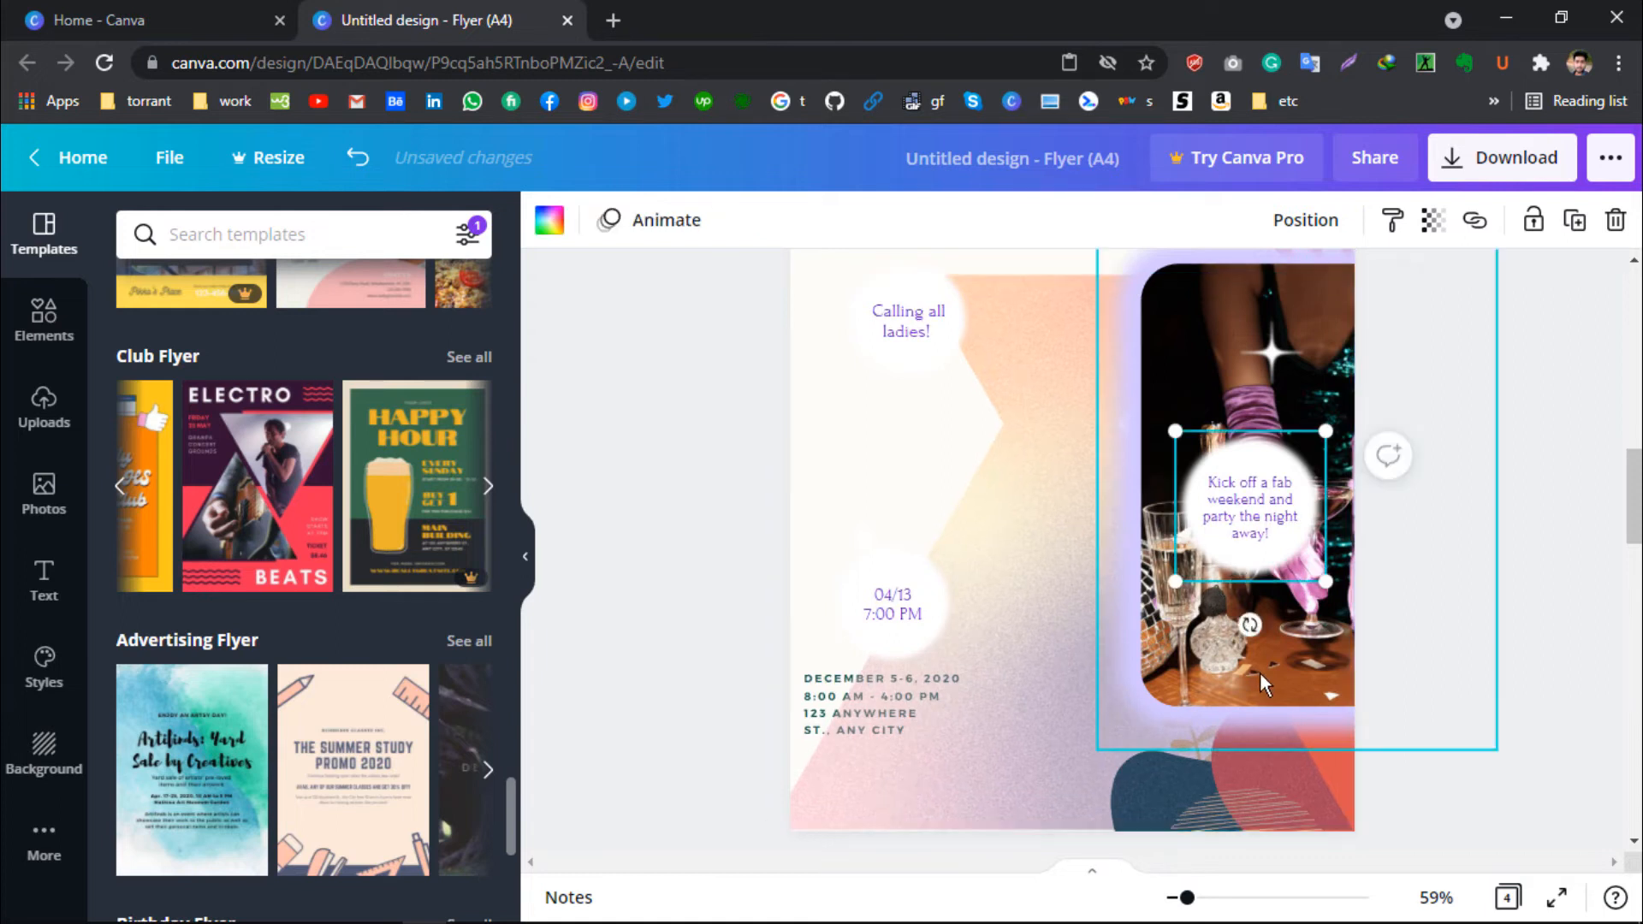
- Move the framed photo on the second page left so that it sits fully inside the page between the text circles
left_click_drag(1290, 679, 1058, 660)
scroll(1058, 660, "up", 3)
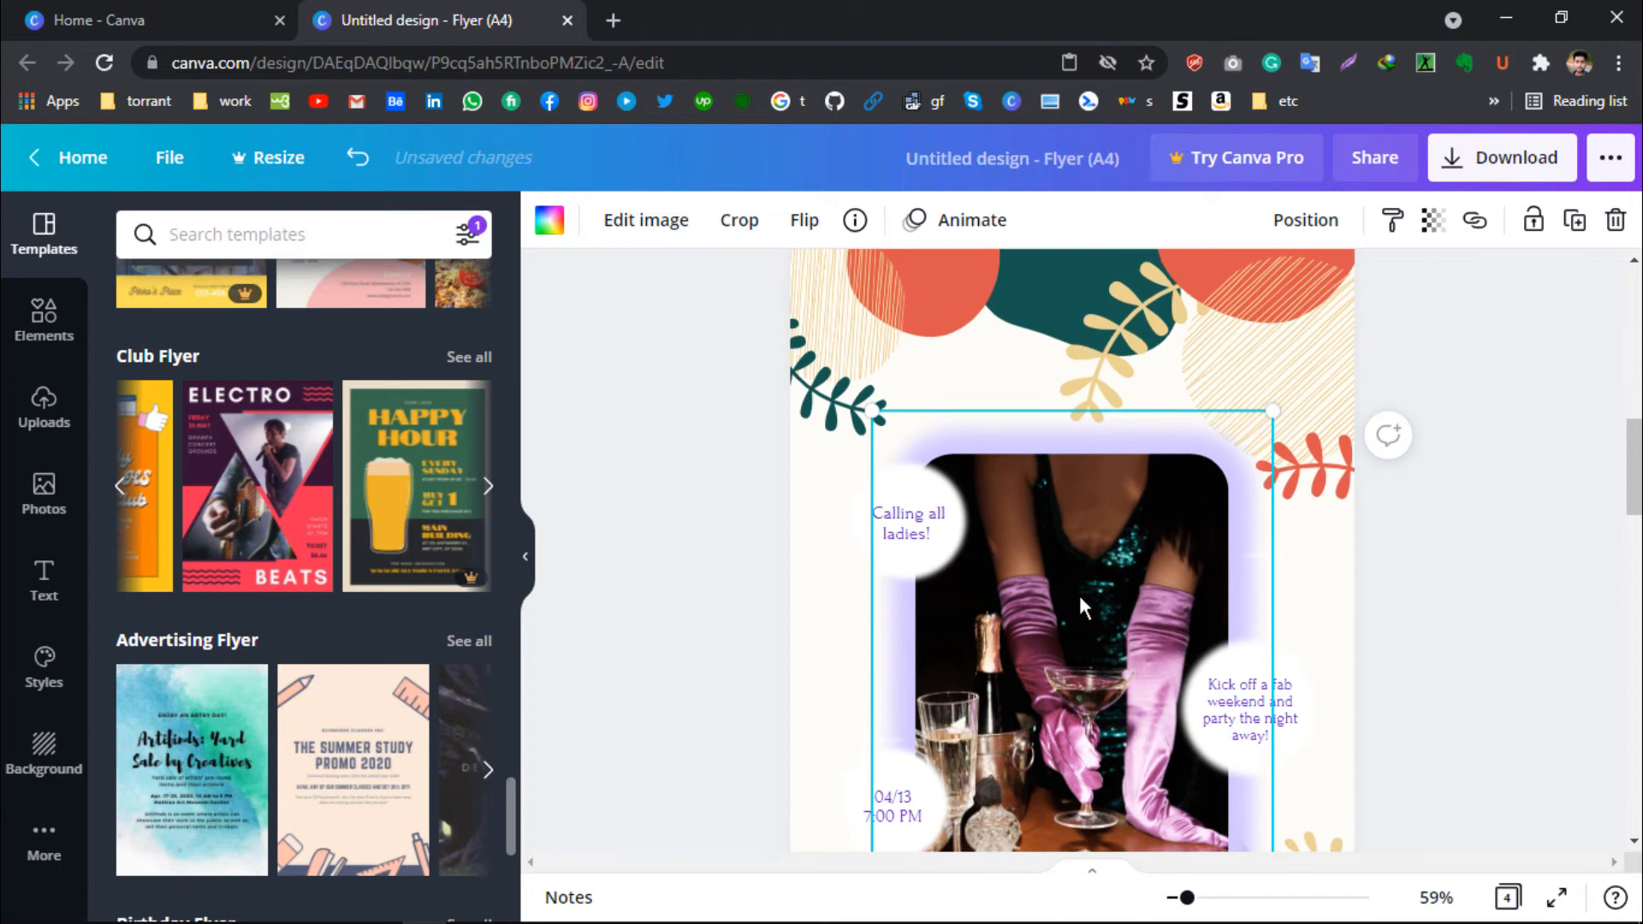
scroll(1486, 579, "down", 1)
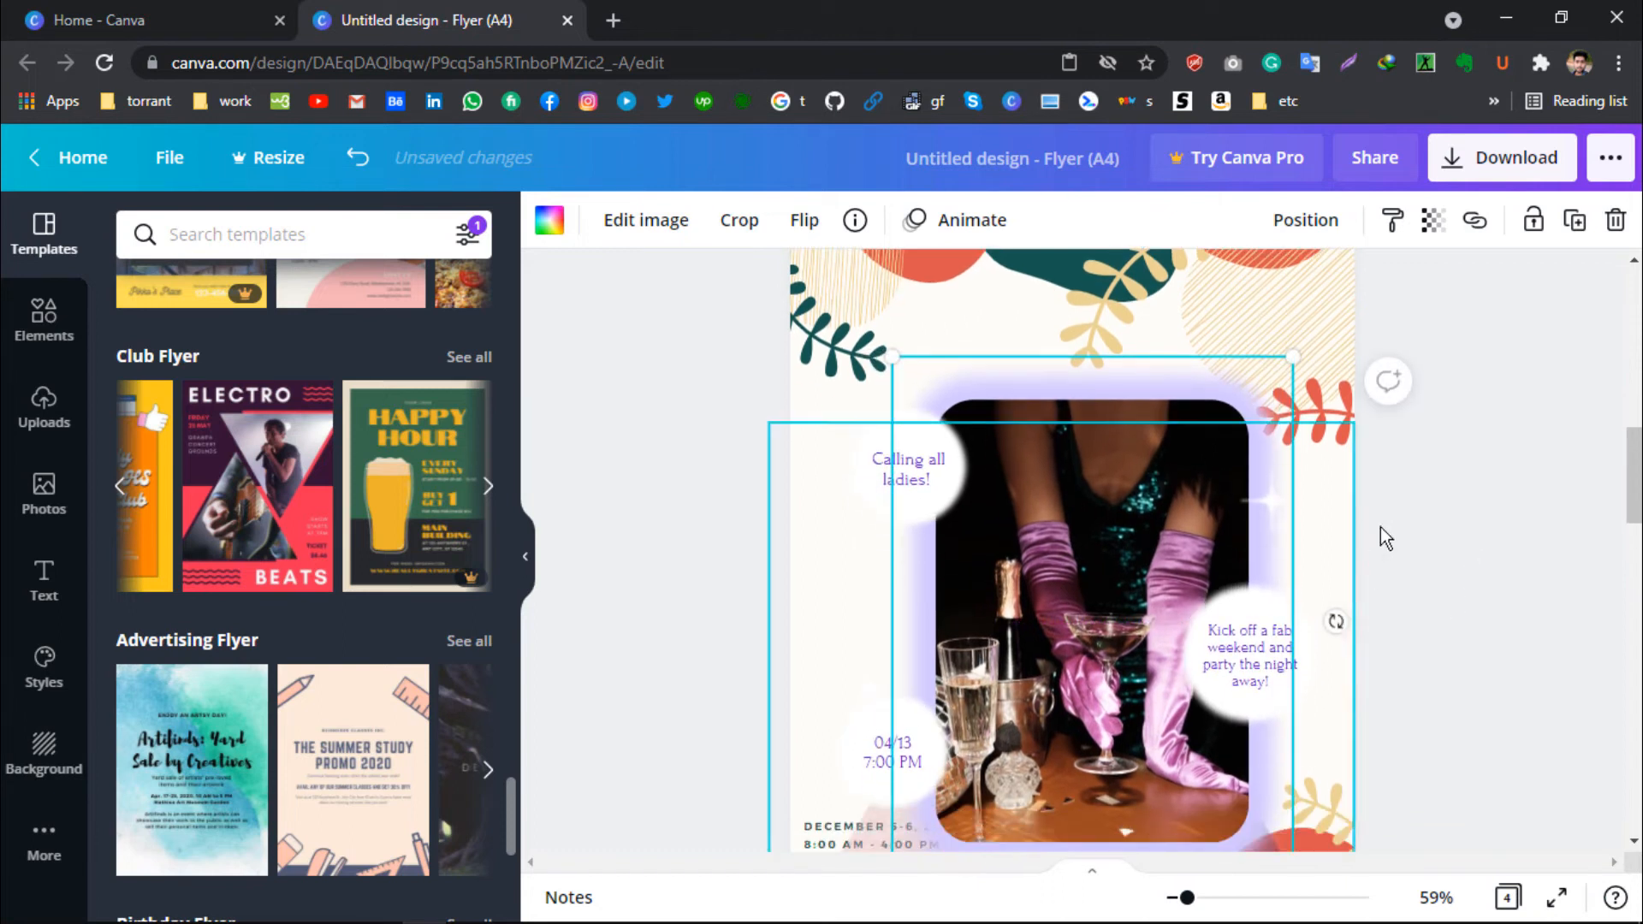
left_click(1465, 554)
scroll(1122, 491, "down", 1)
- Select the framed photo on the second page and search the stock photos for "sweet"
left_click(1123, 491)
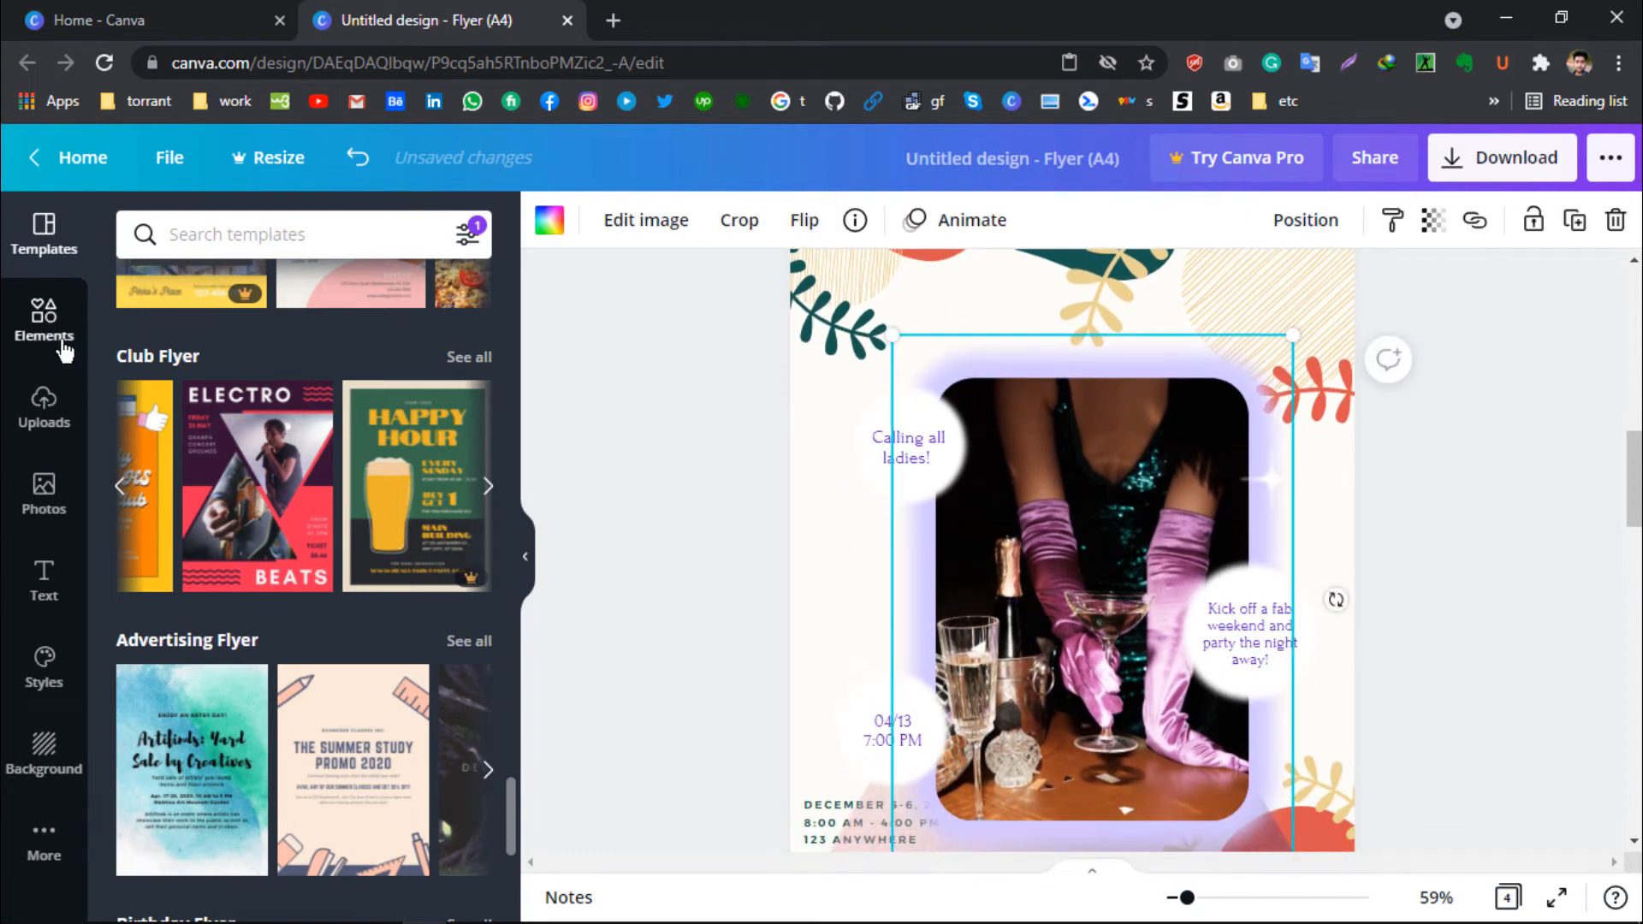
left_click(44, 406)
scroll(260, 564, "down", 10)
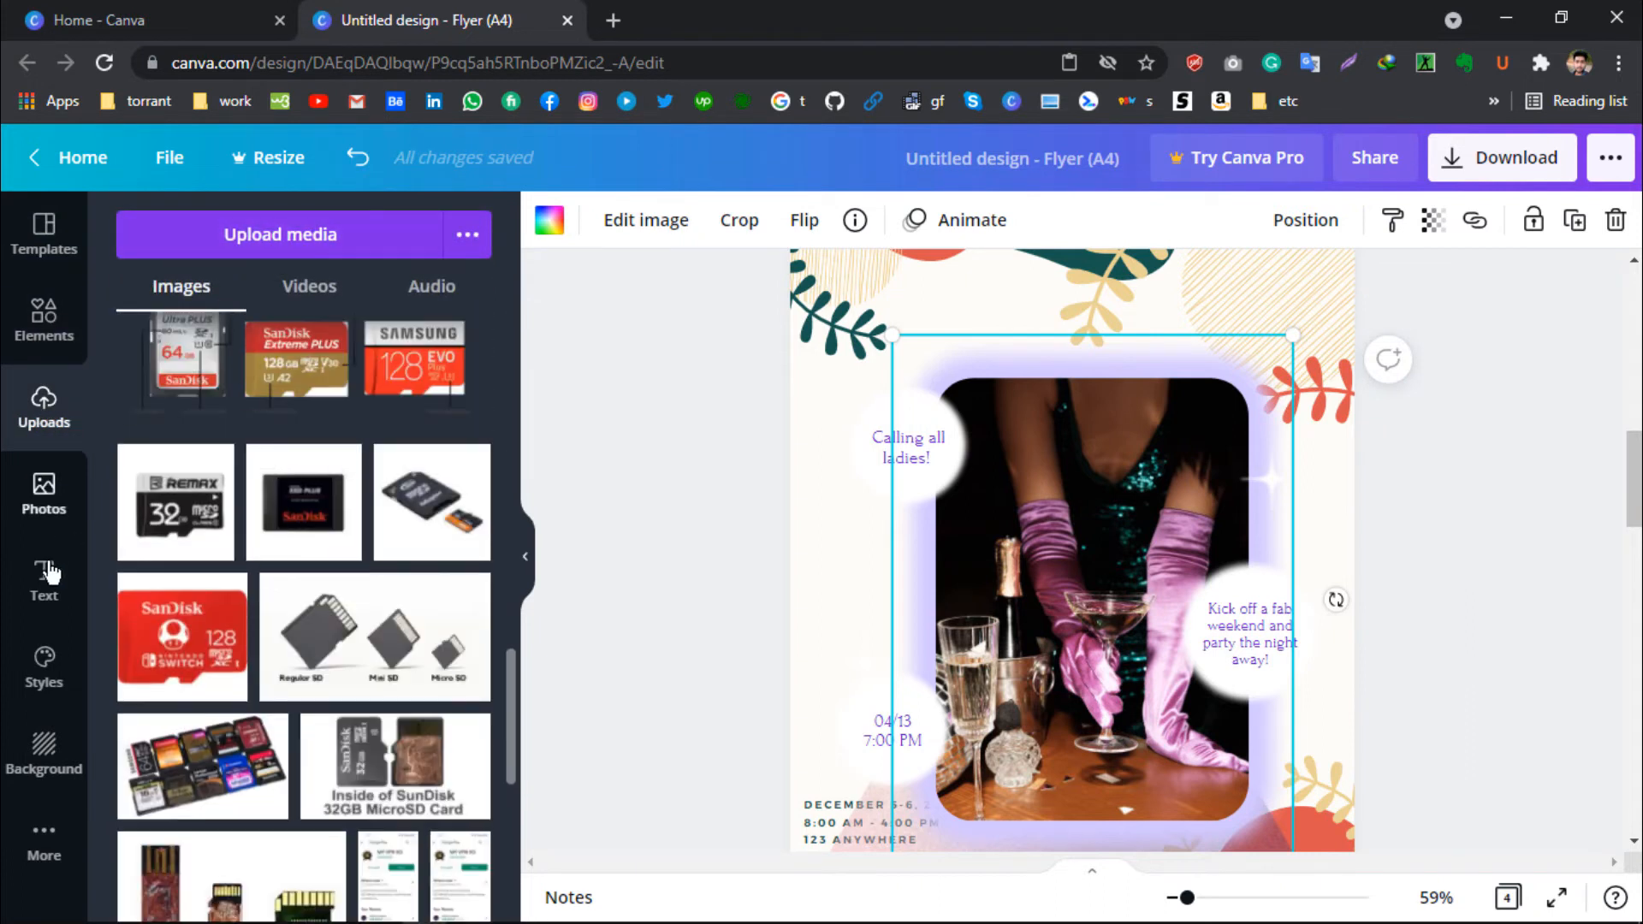
left_click(45, 496)
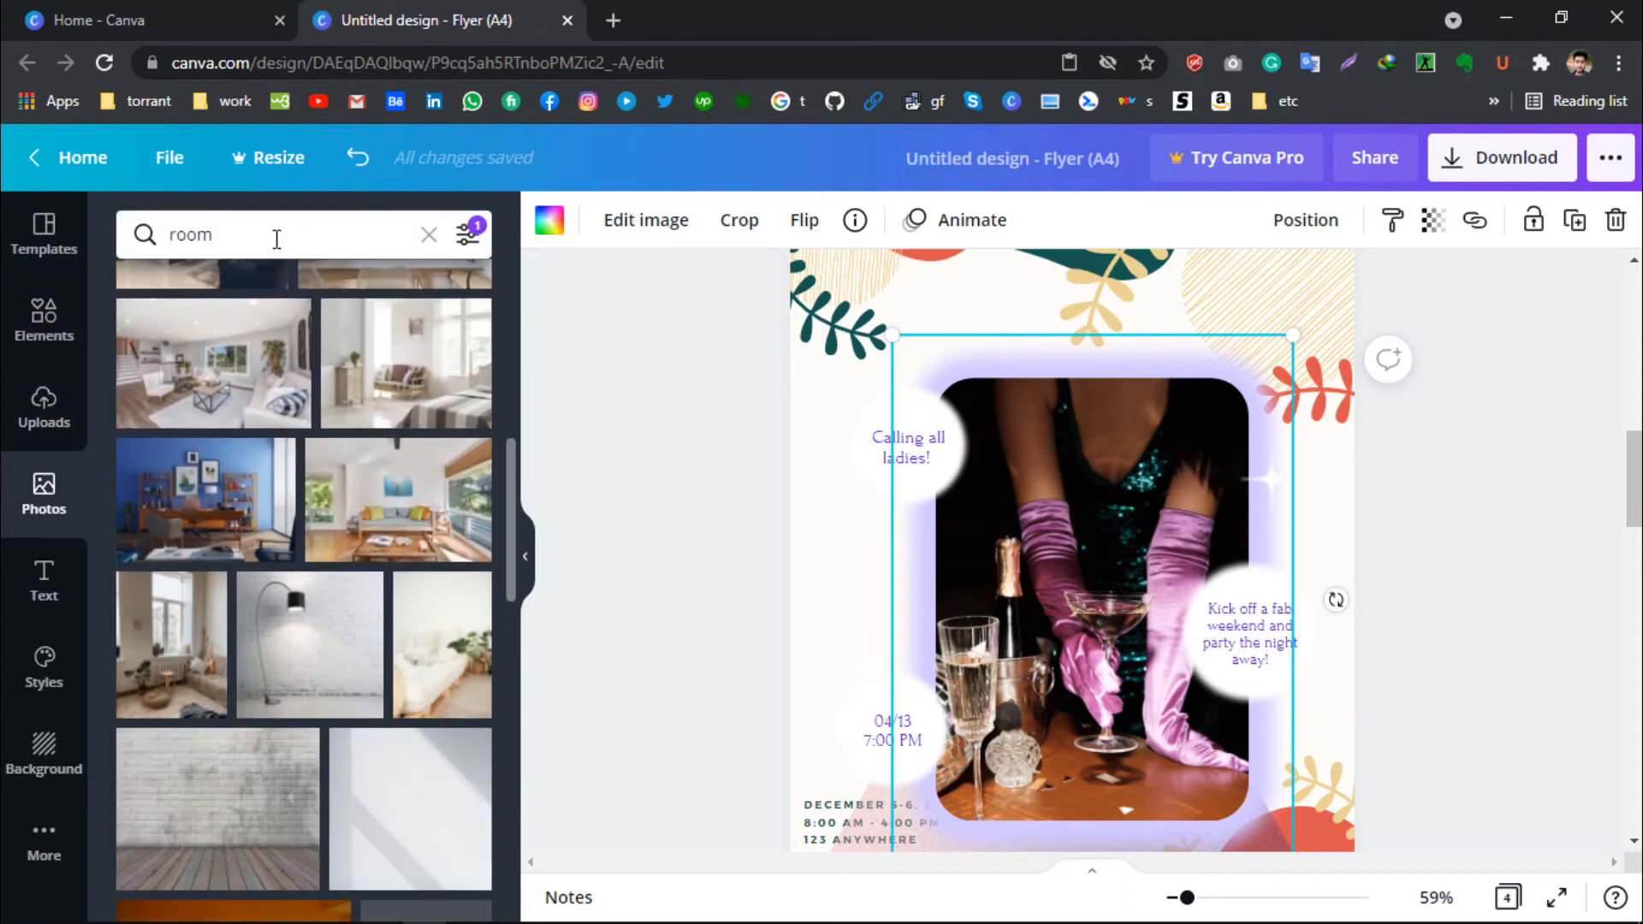
left_click(275, 238)
key("BackSpace")
type("sweet")
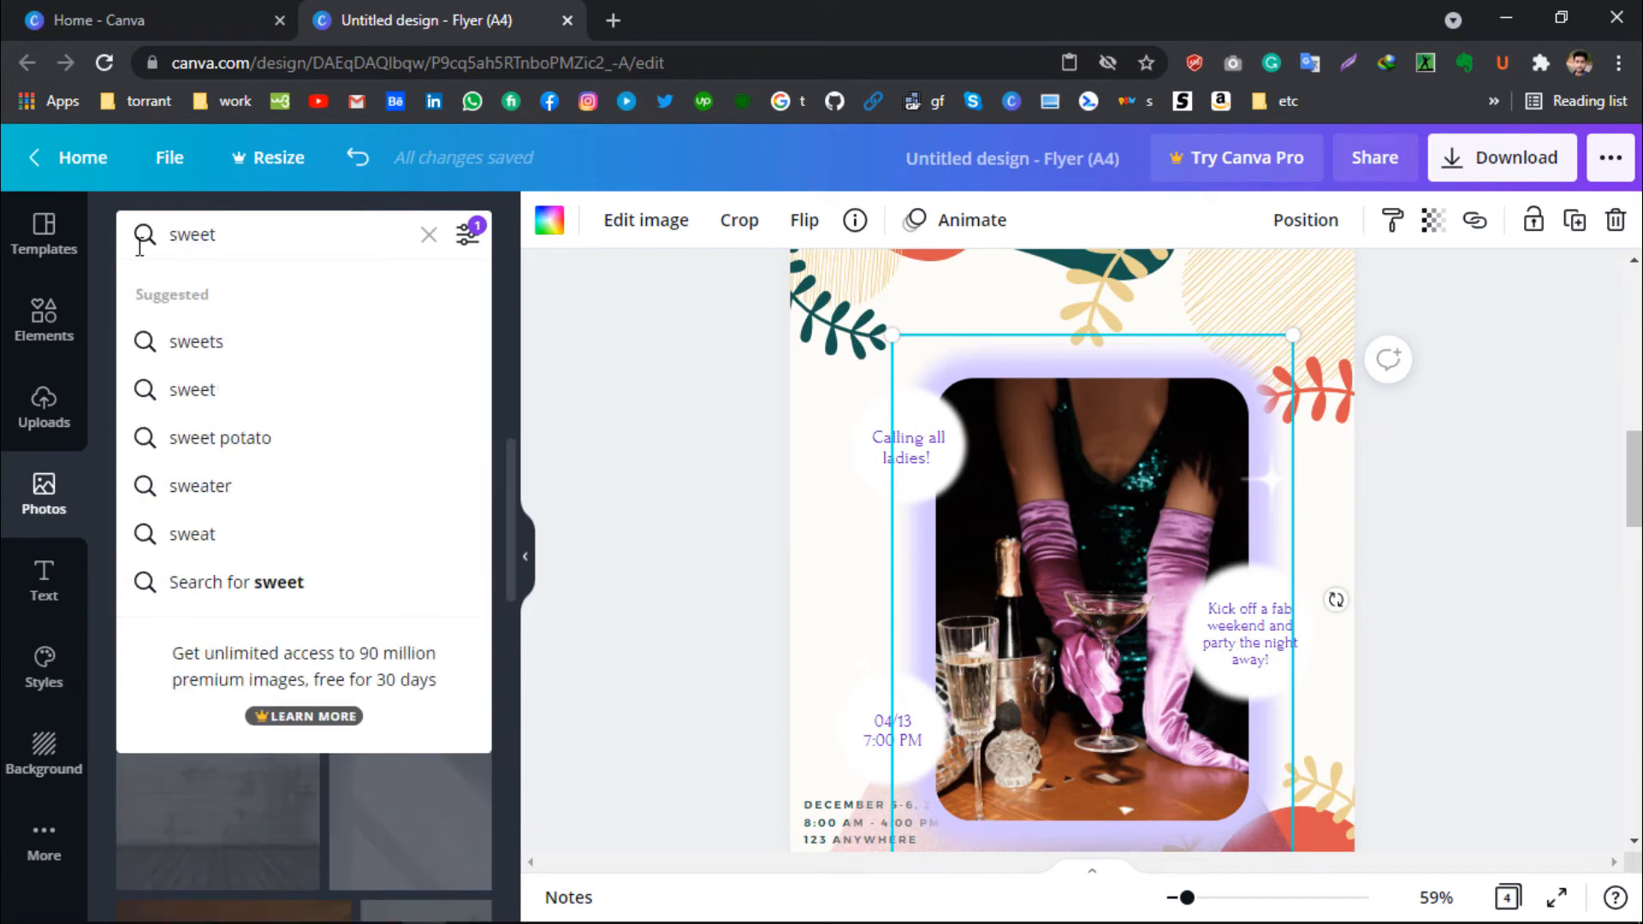
key("Return")
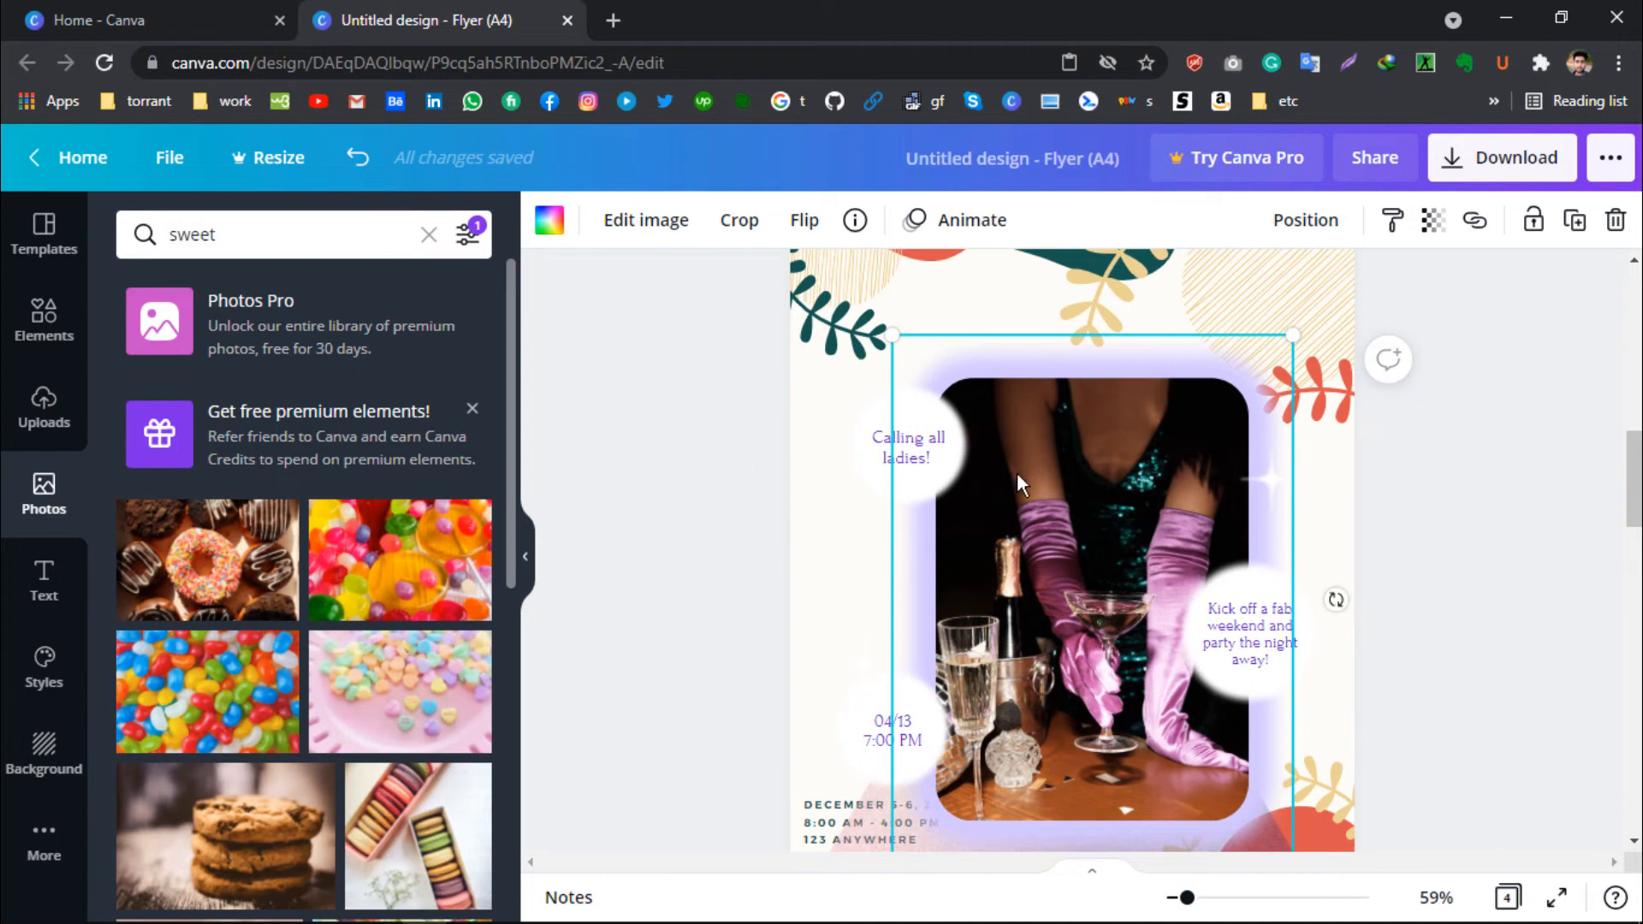
- Replace the framed cocktail photo on the second page with the free colourful candy photo and review the page
scroll(1017, 480, "up", 2)
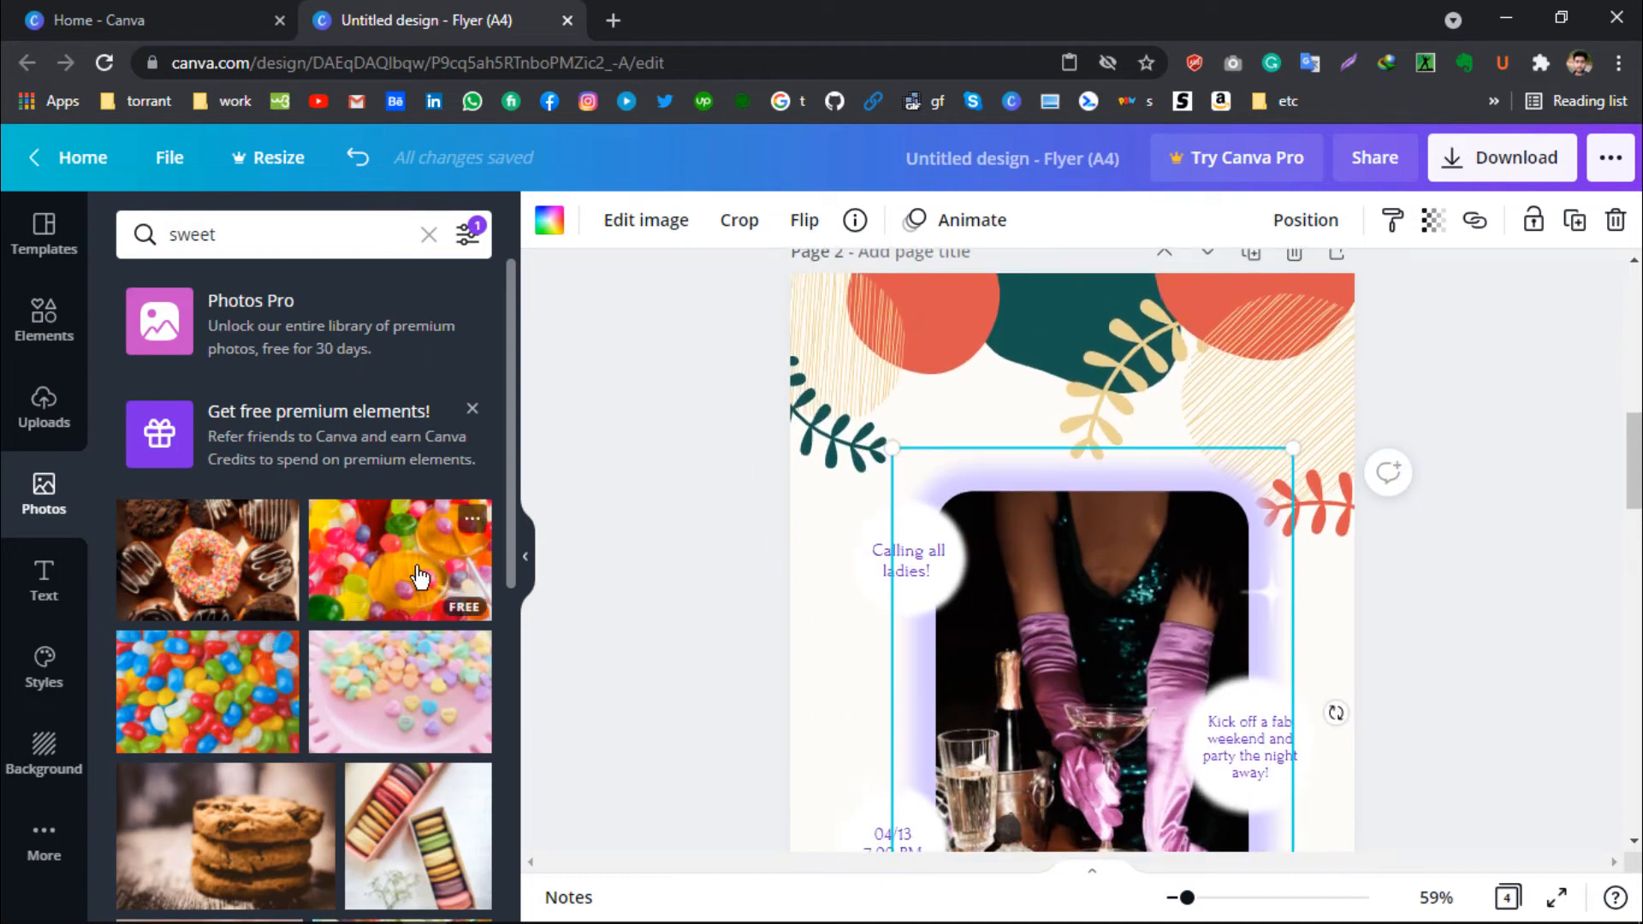
left_click_drag(420, 578, 974, 628)
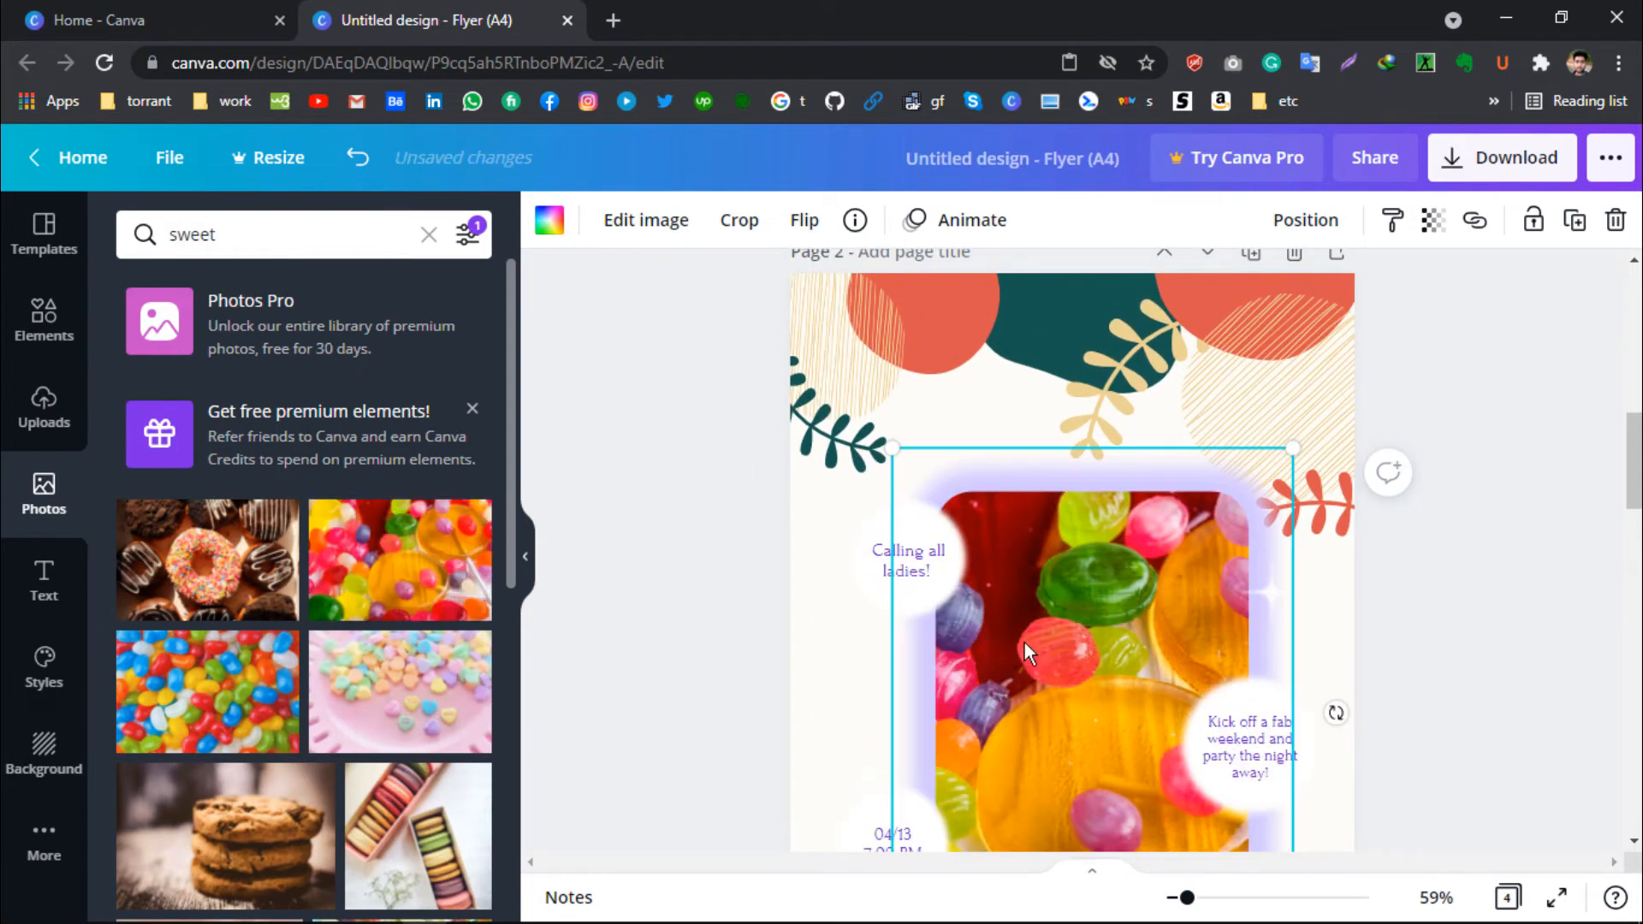
scroll(1219, 616, "down", 3)
scroll(1457, 562, "up", 8)
scroll(1456, 561, "down", 6)
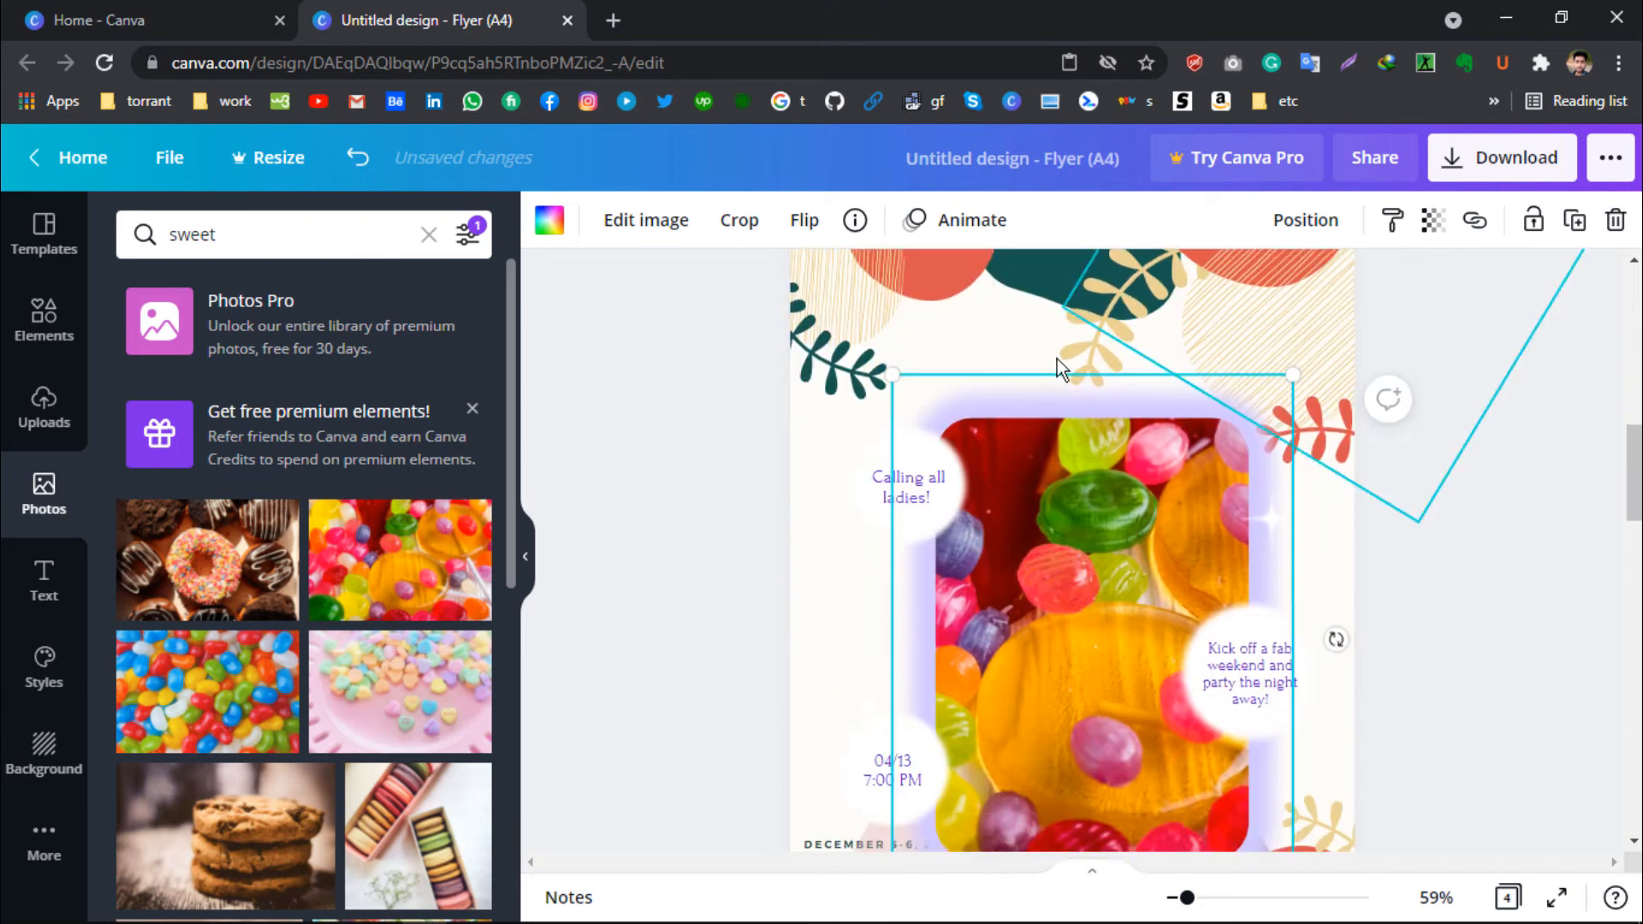
scroll(1189, 552, "down", 3)
scroll(1272, 498, "up", 2)
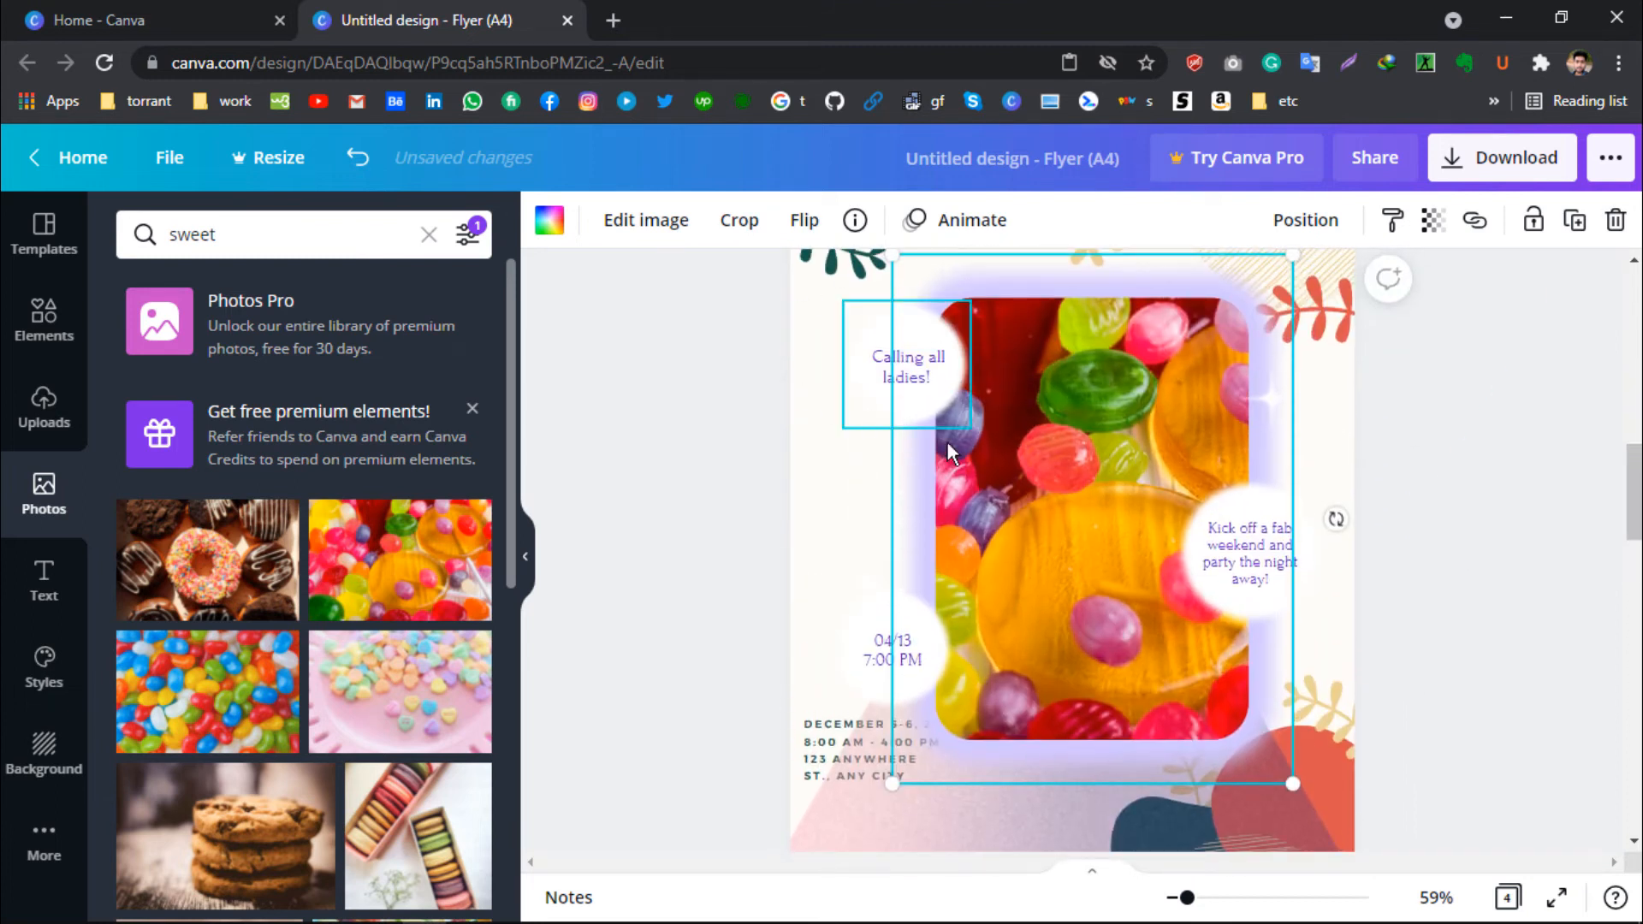
- Go to the Electro flyer on page 4 and search the stock photos for "web design"
scroll(1323, 655, "down", 7)
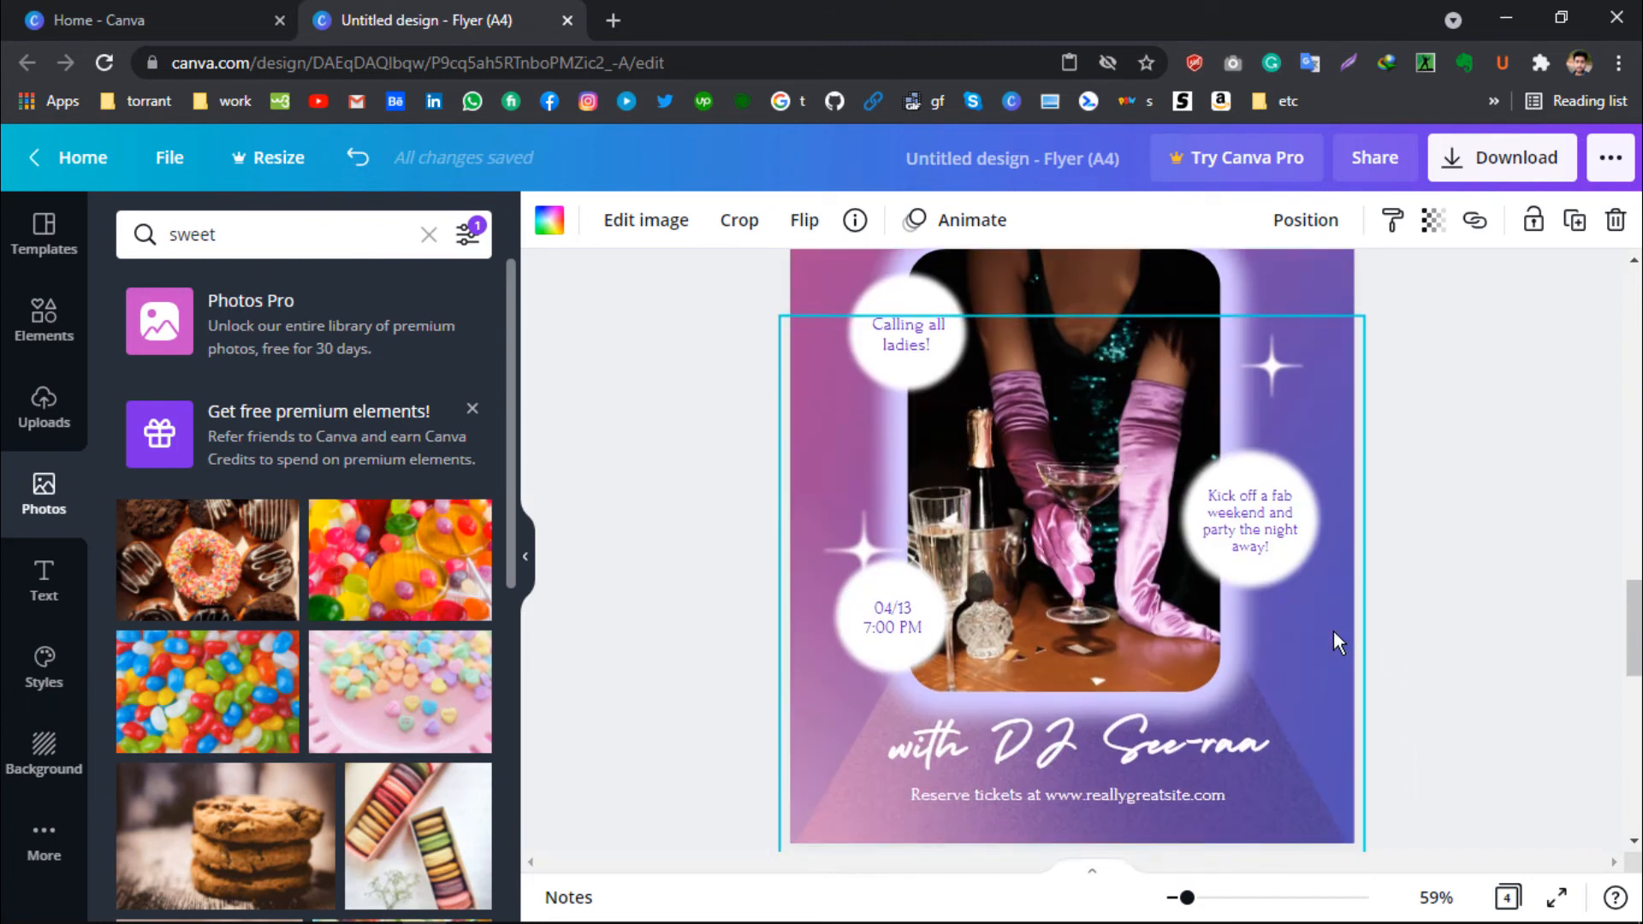
scroll(1334, 631, "down", 10)
scroll(1124, 490, "up", 3)
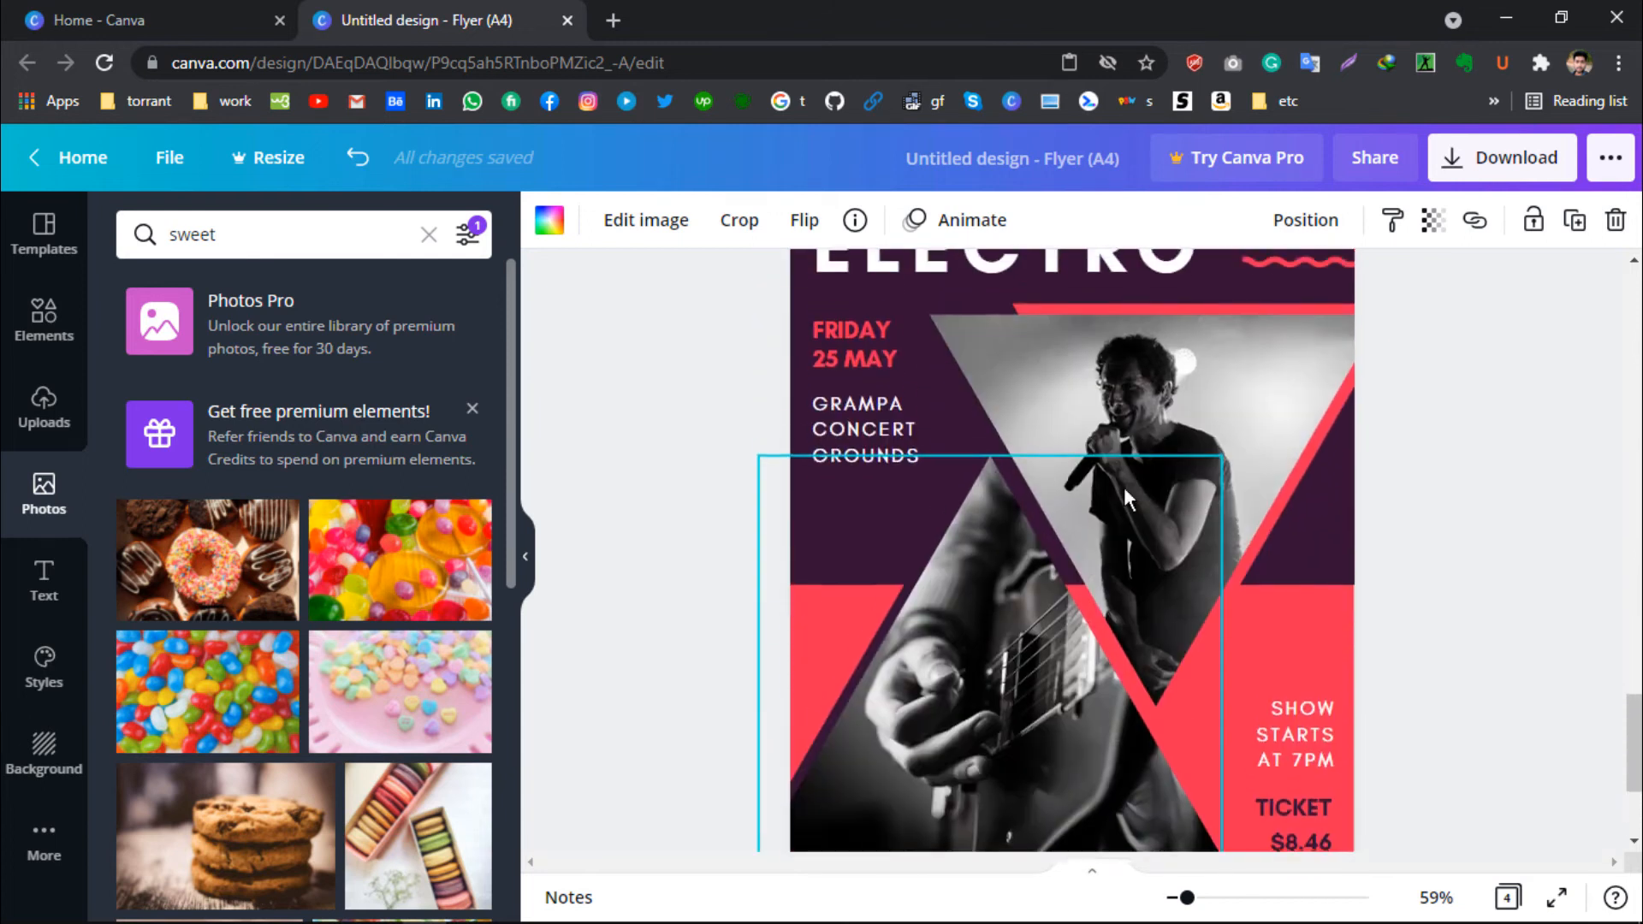
scroll(1126, 498, "up", 1)
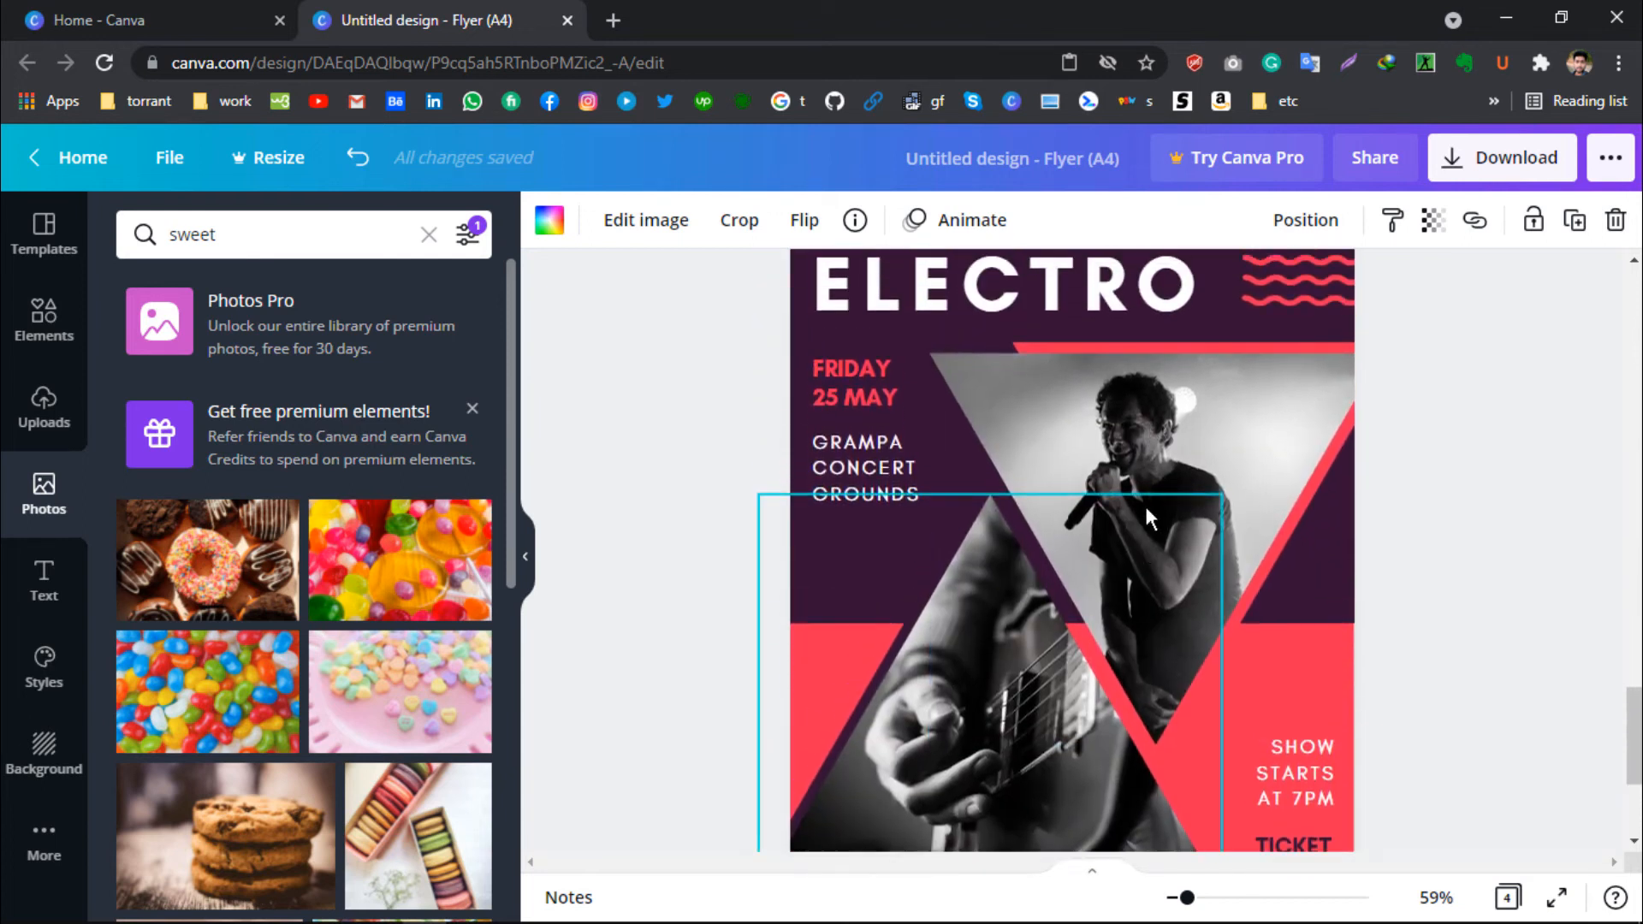
scroll(304, 599, "down", 5)
scroll(303, 599, "up", 5)
double_click(171, 237)
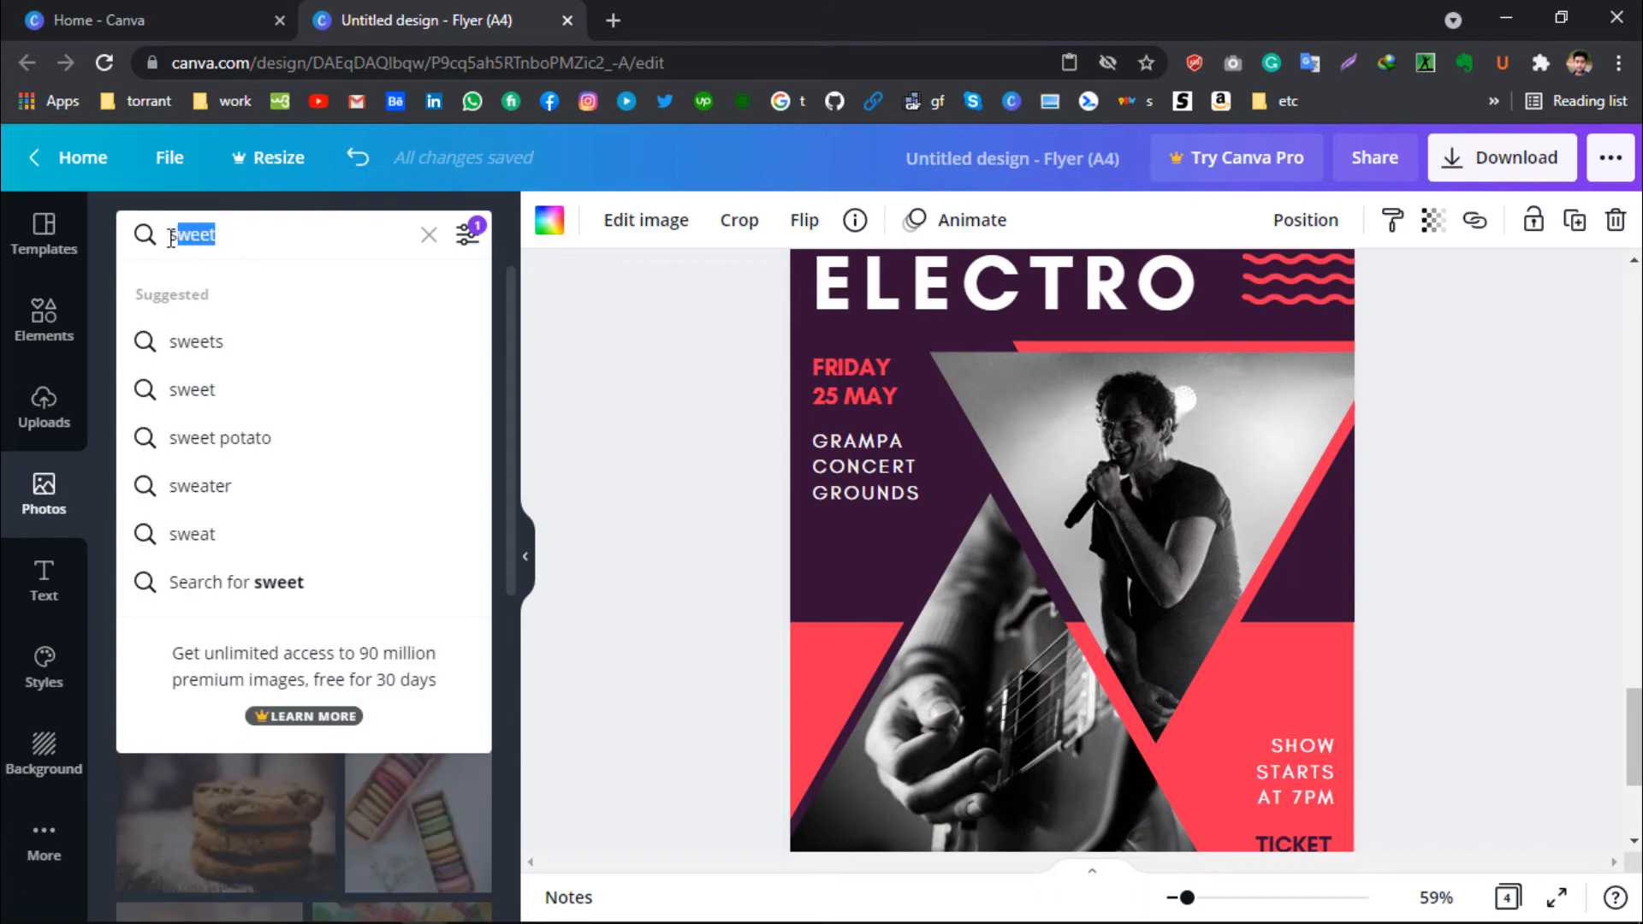
key("BackSpace")
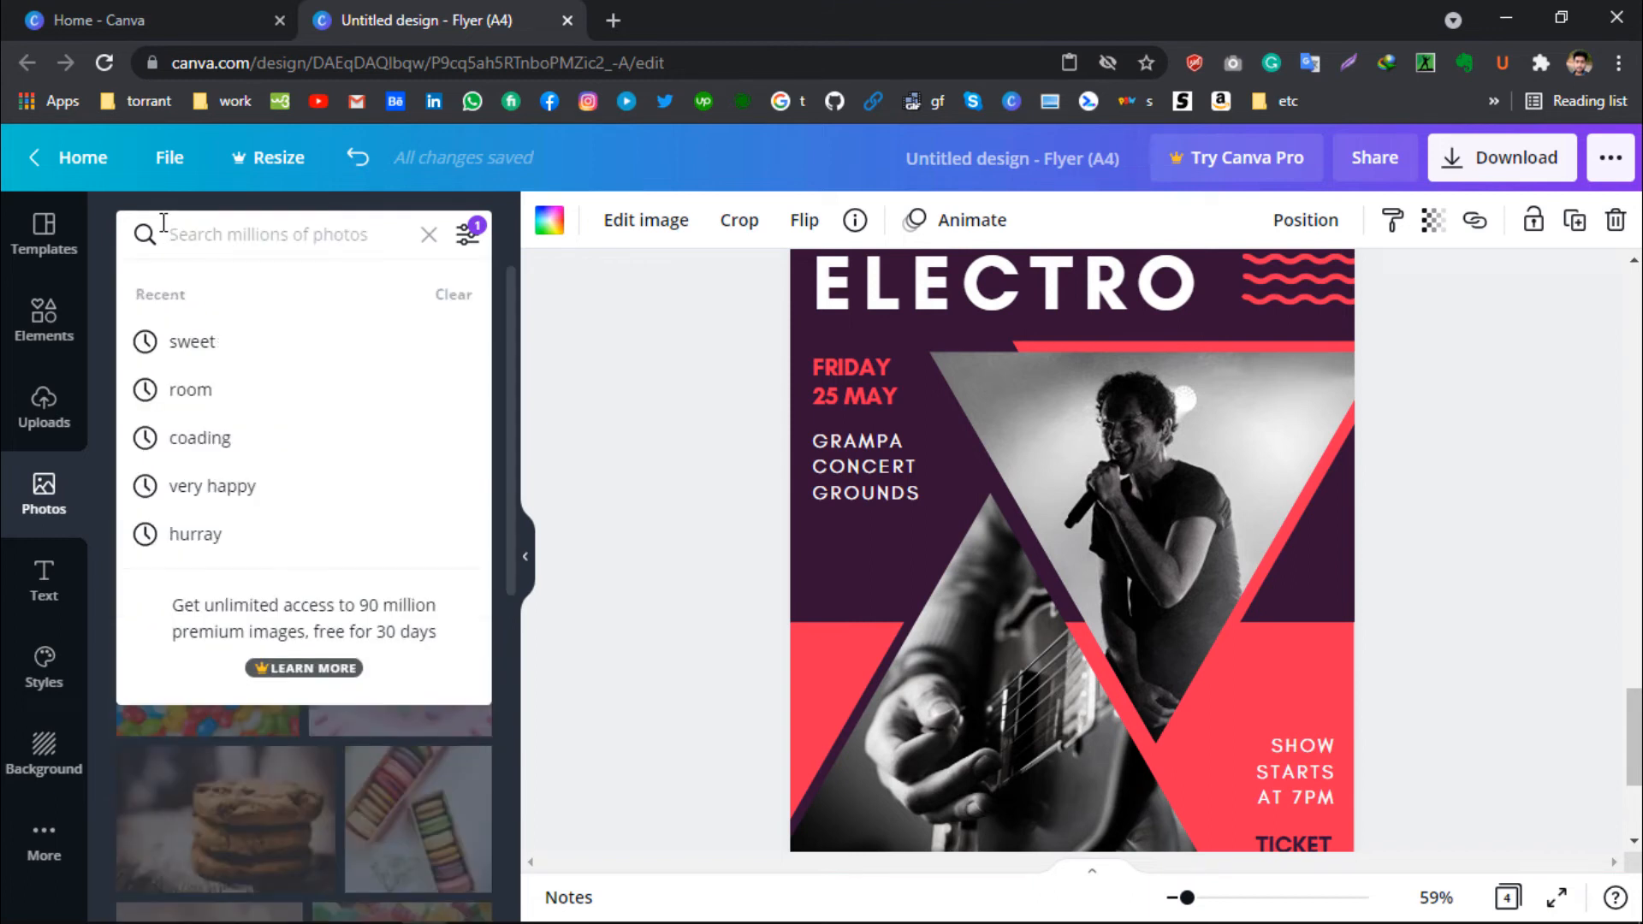
type("web")
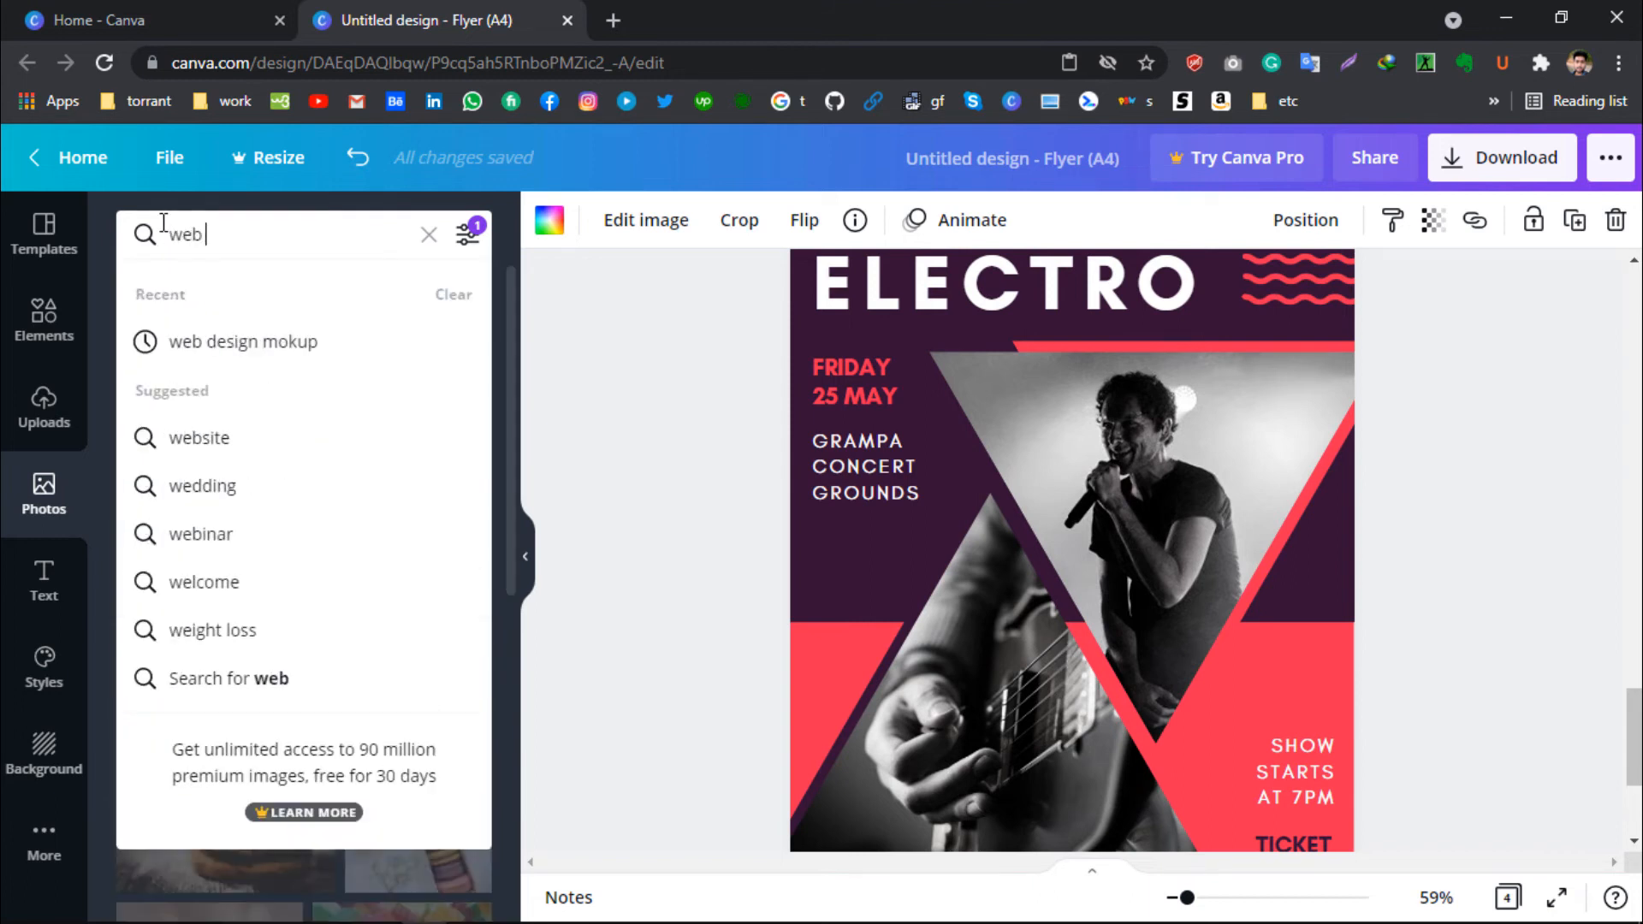
type(" design")
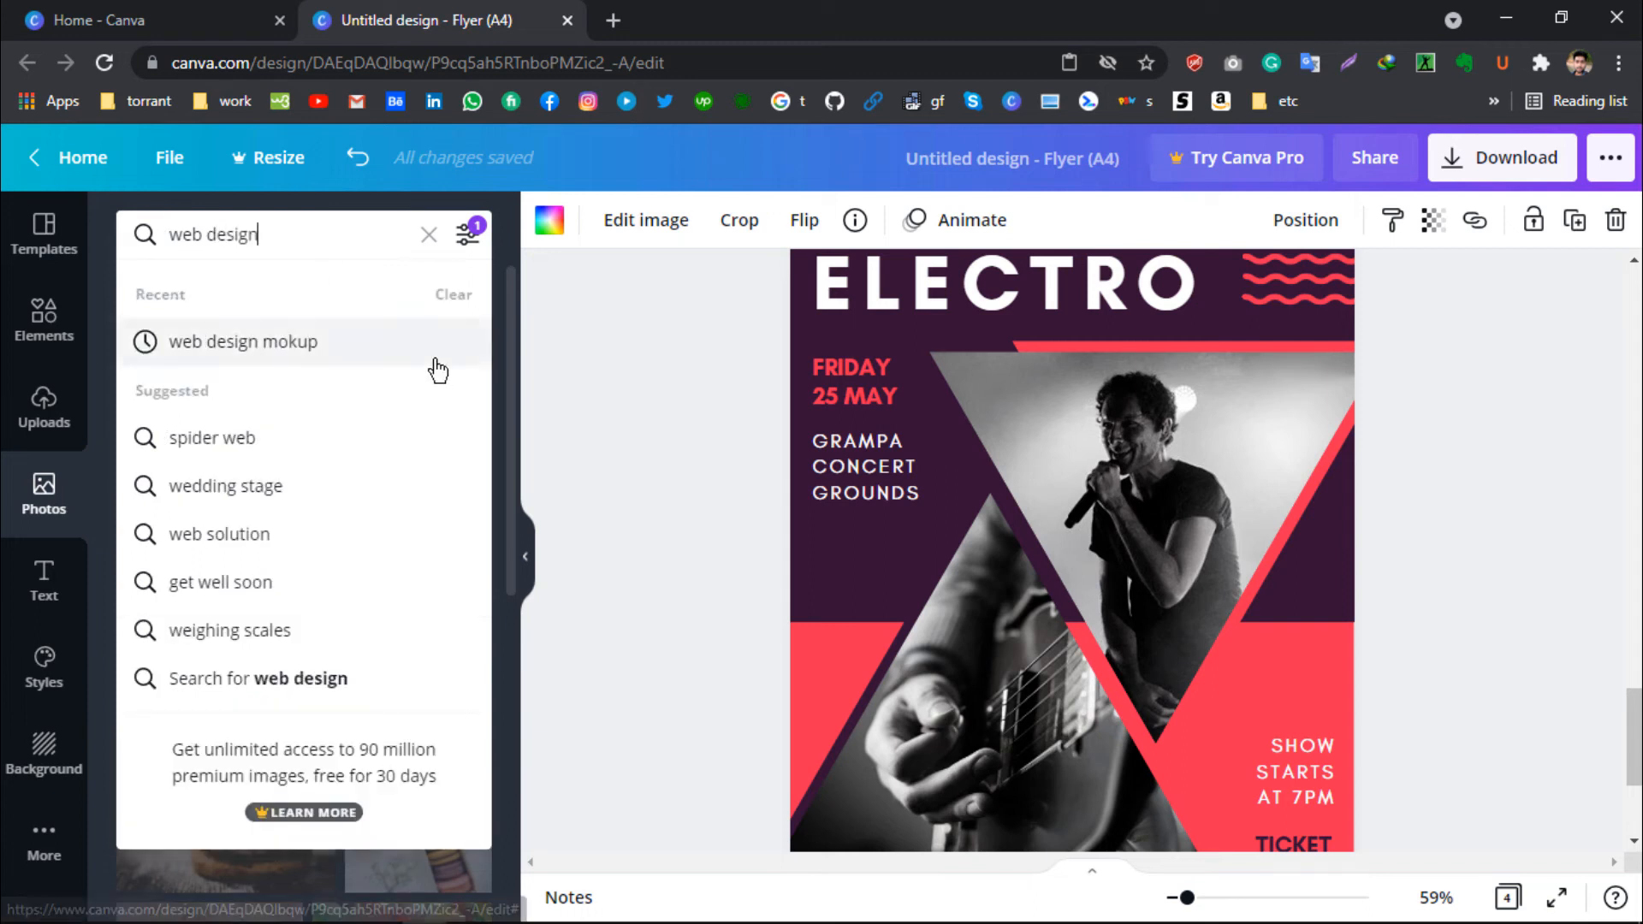
key("Return")
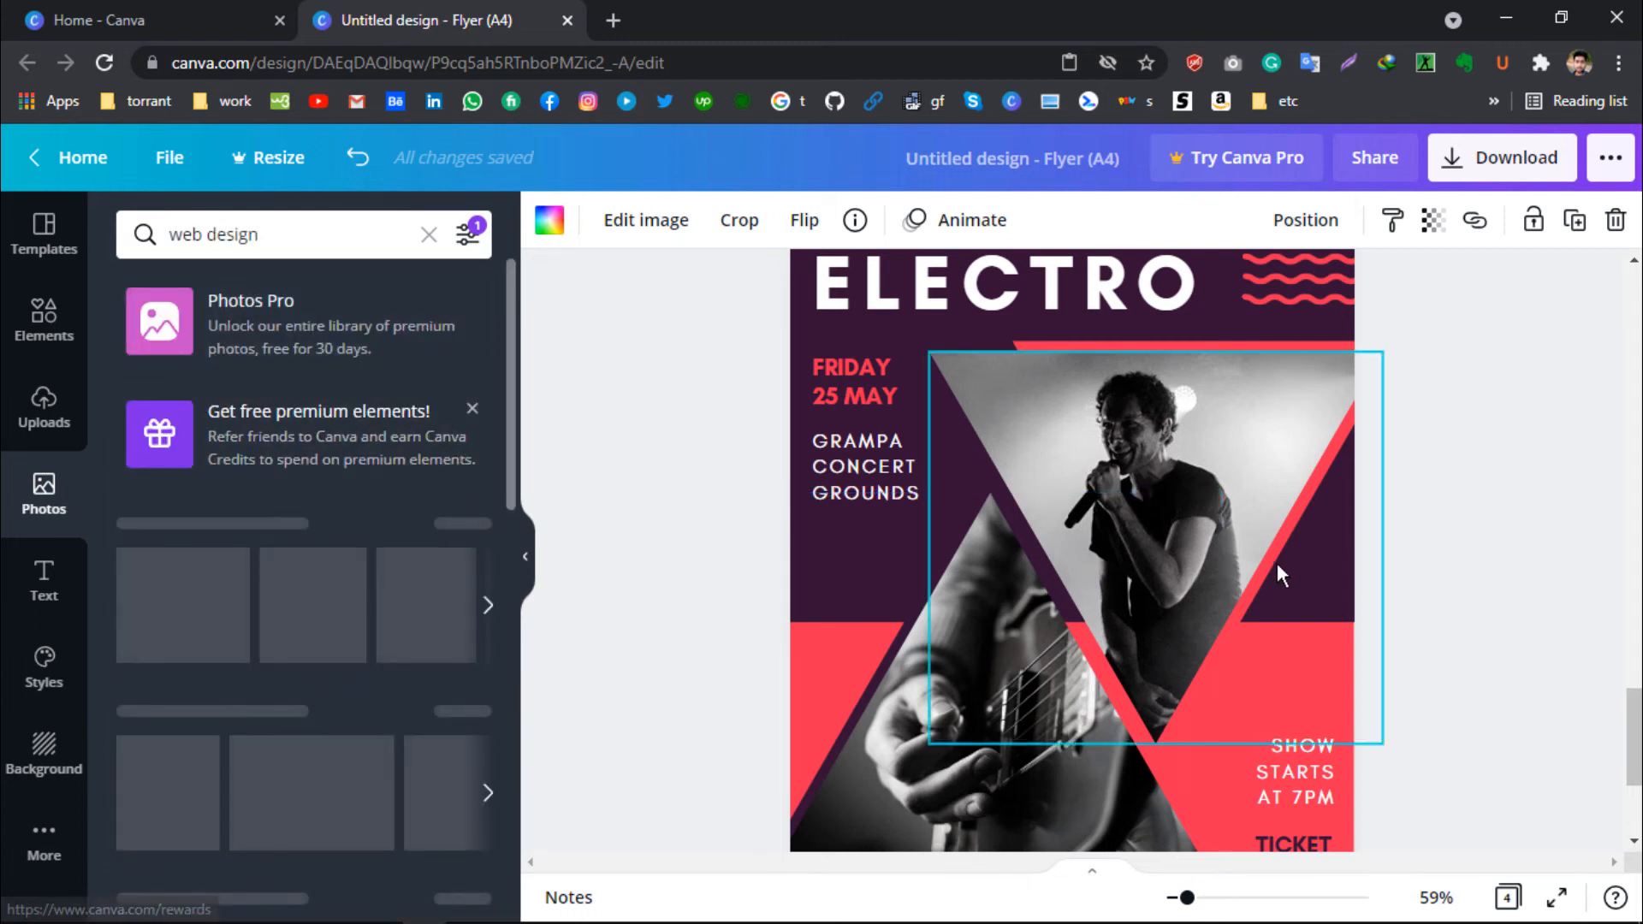
- Replace the Electro title on page 4 with "WEB EXPART" and resize it to fit on one line
left_click(1001, 295)
double_click(998, 291)
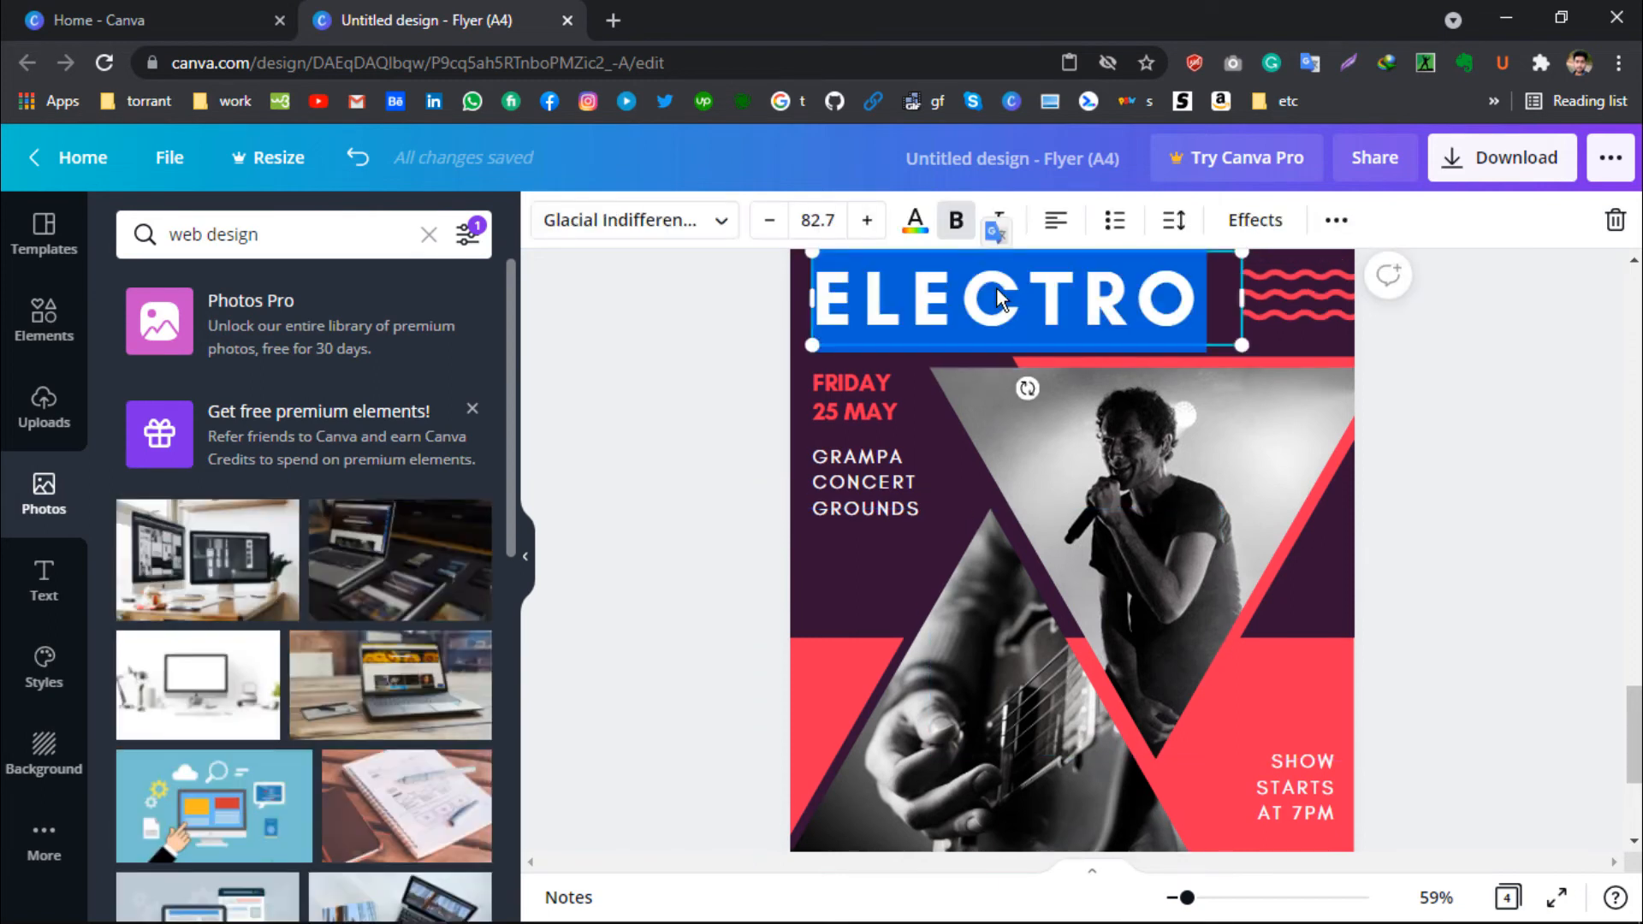
type("PRO")
key("BackSpace")
key("BackSpace")
key("BackSpace")
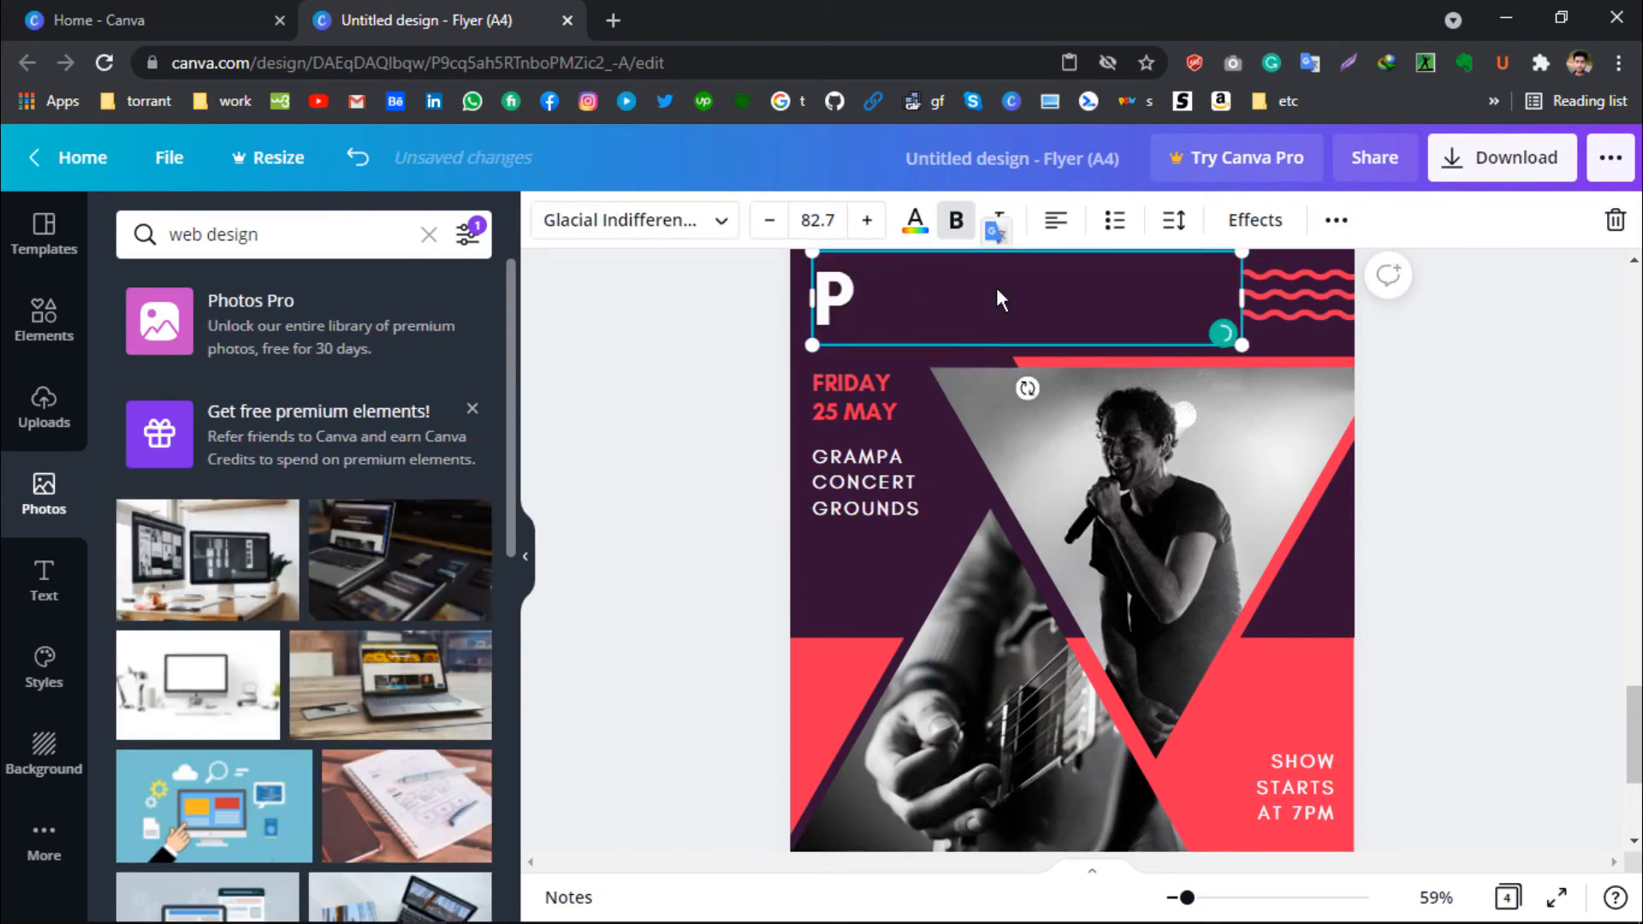
type("WEB")
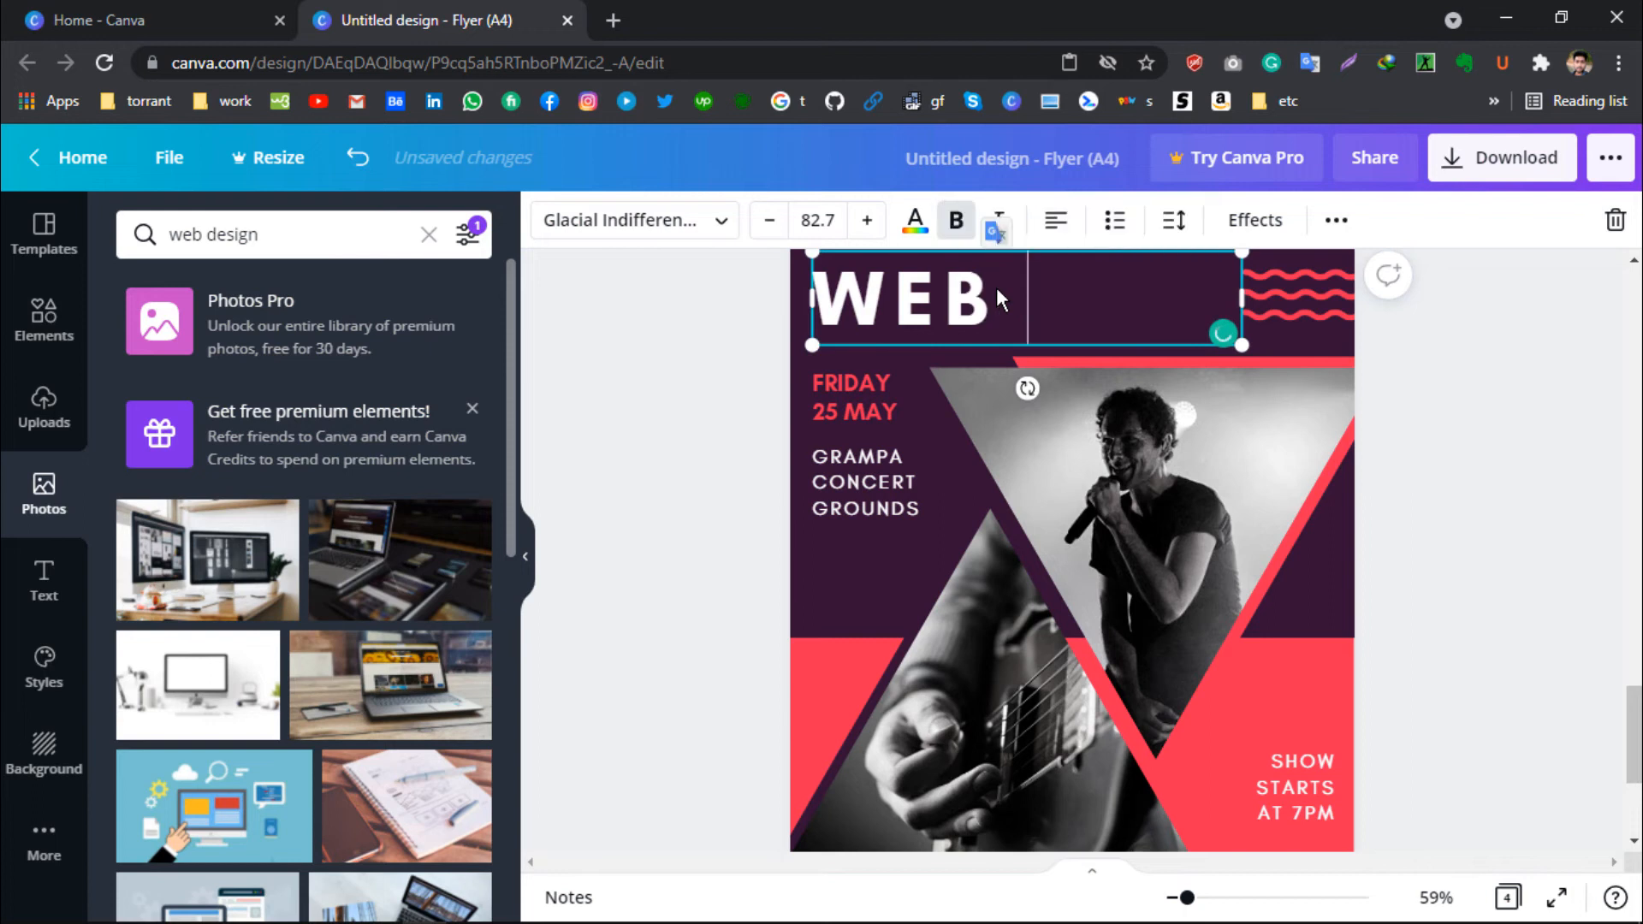
type(" EXPART")
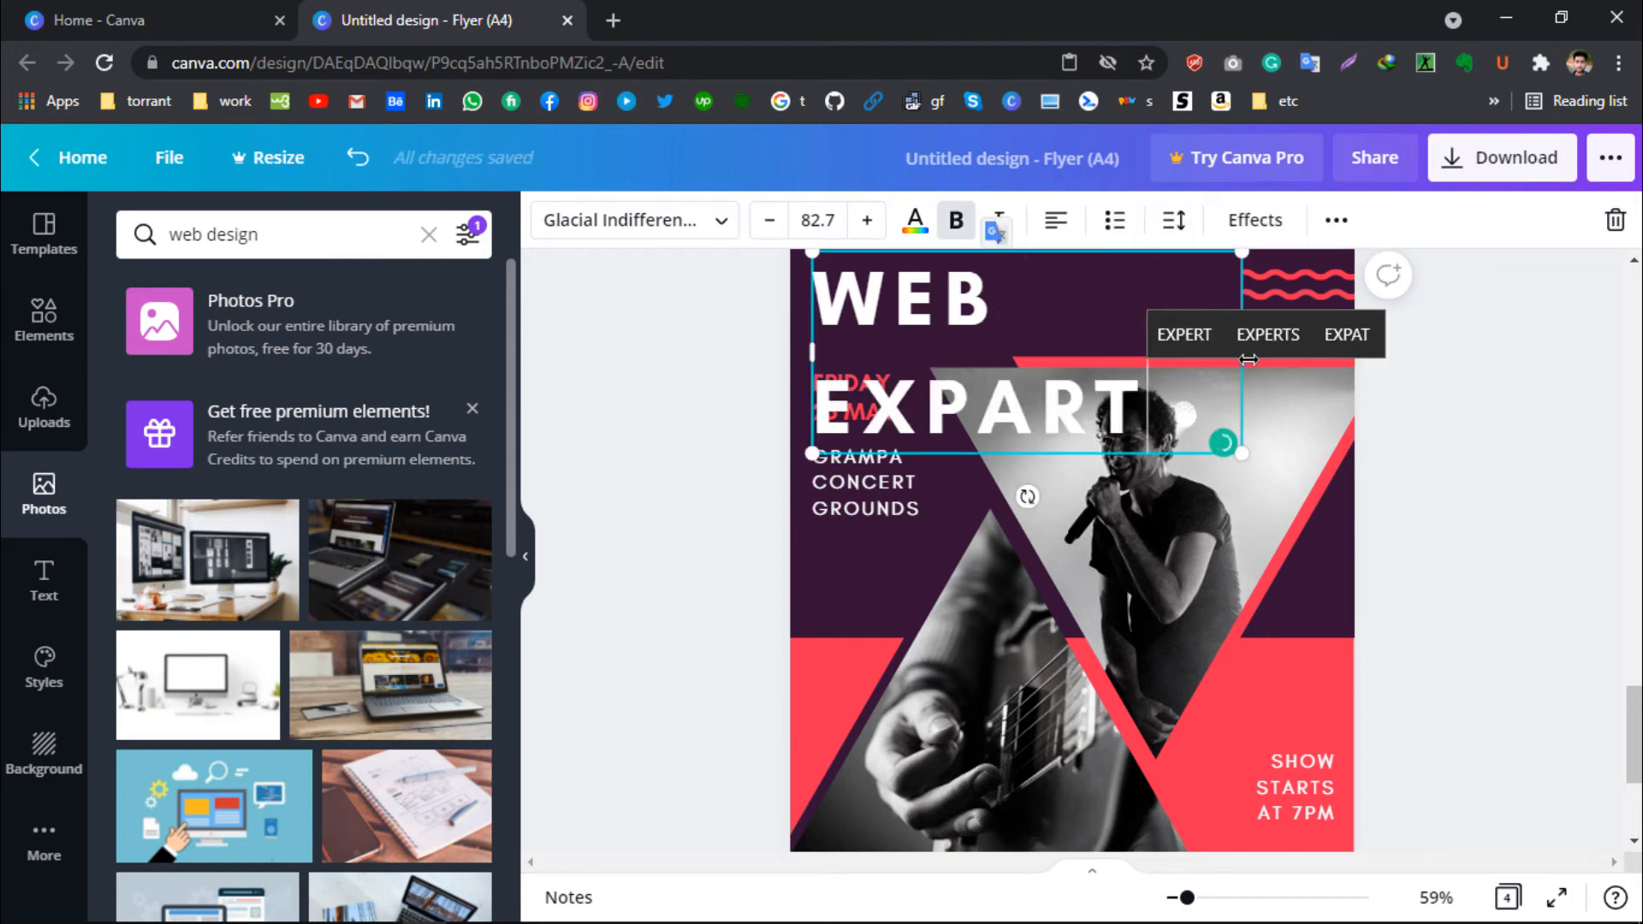
left_click_drag(1269, 364, 1280, 330)
left_click(1440, 372)
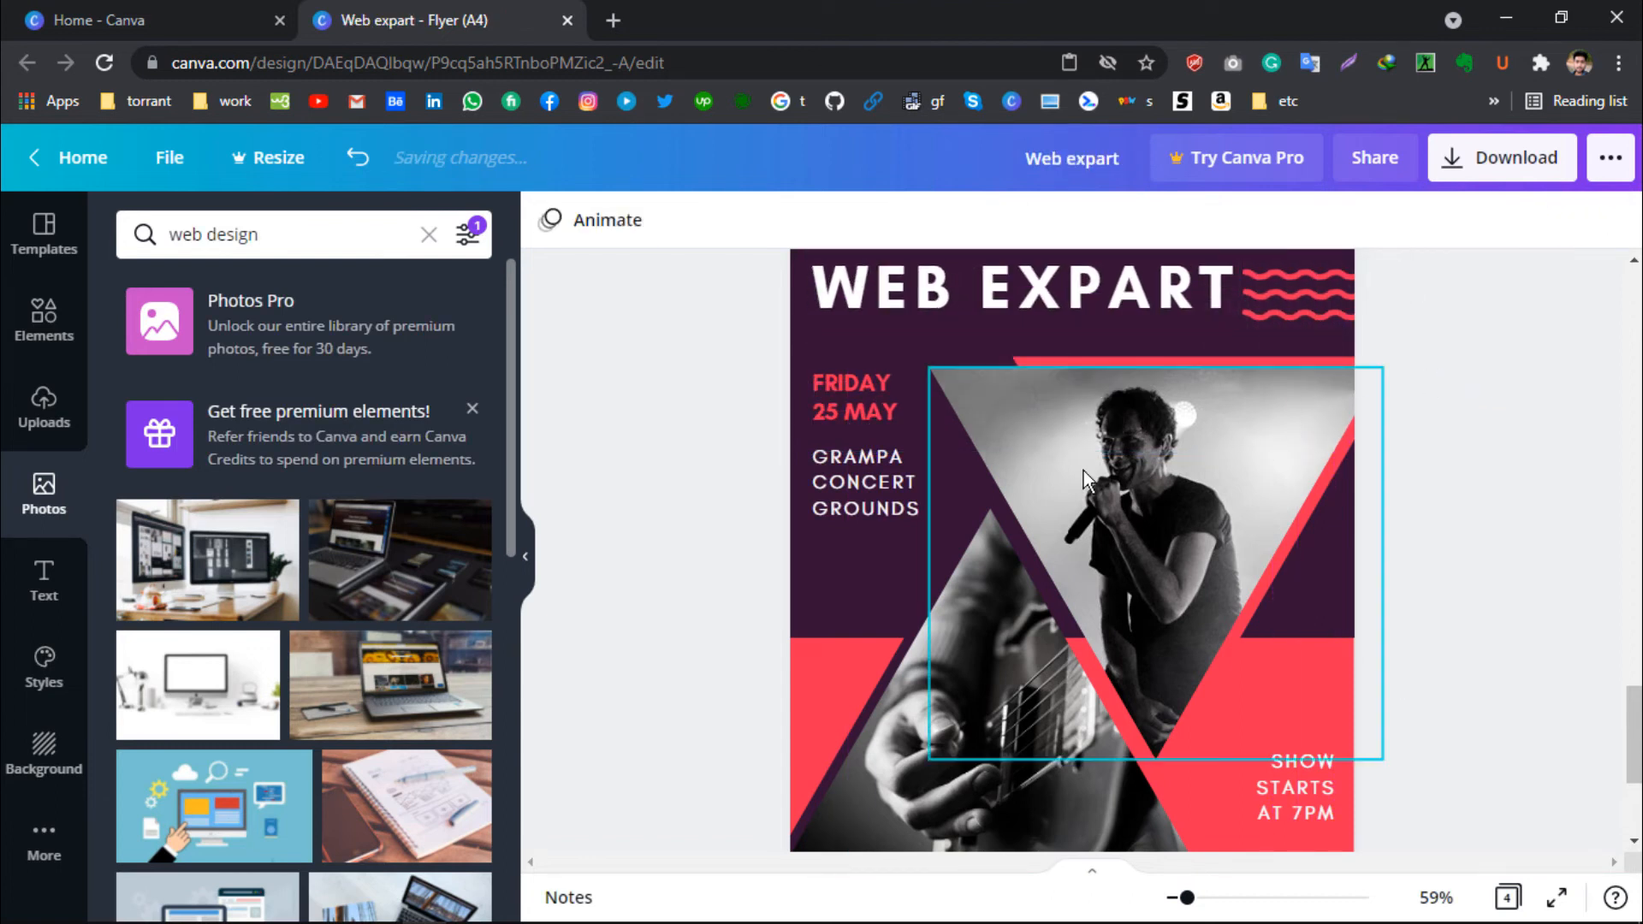
- Replace the singer photo in the upper triangle on page 4 with the dark laptop photo, keeping its default crop
scroll(214, 604, "down", 1)
left_click_drag(393, 513, 1096, 481)
double_click(1118, 474)
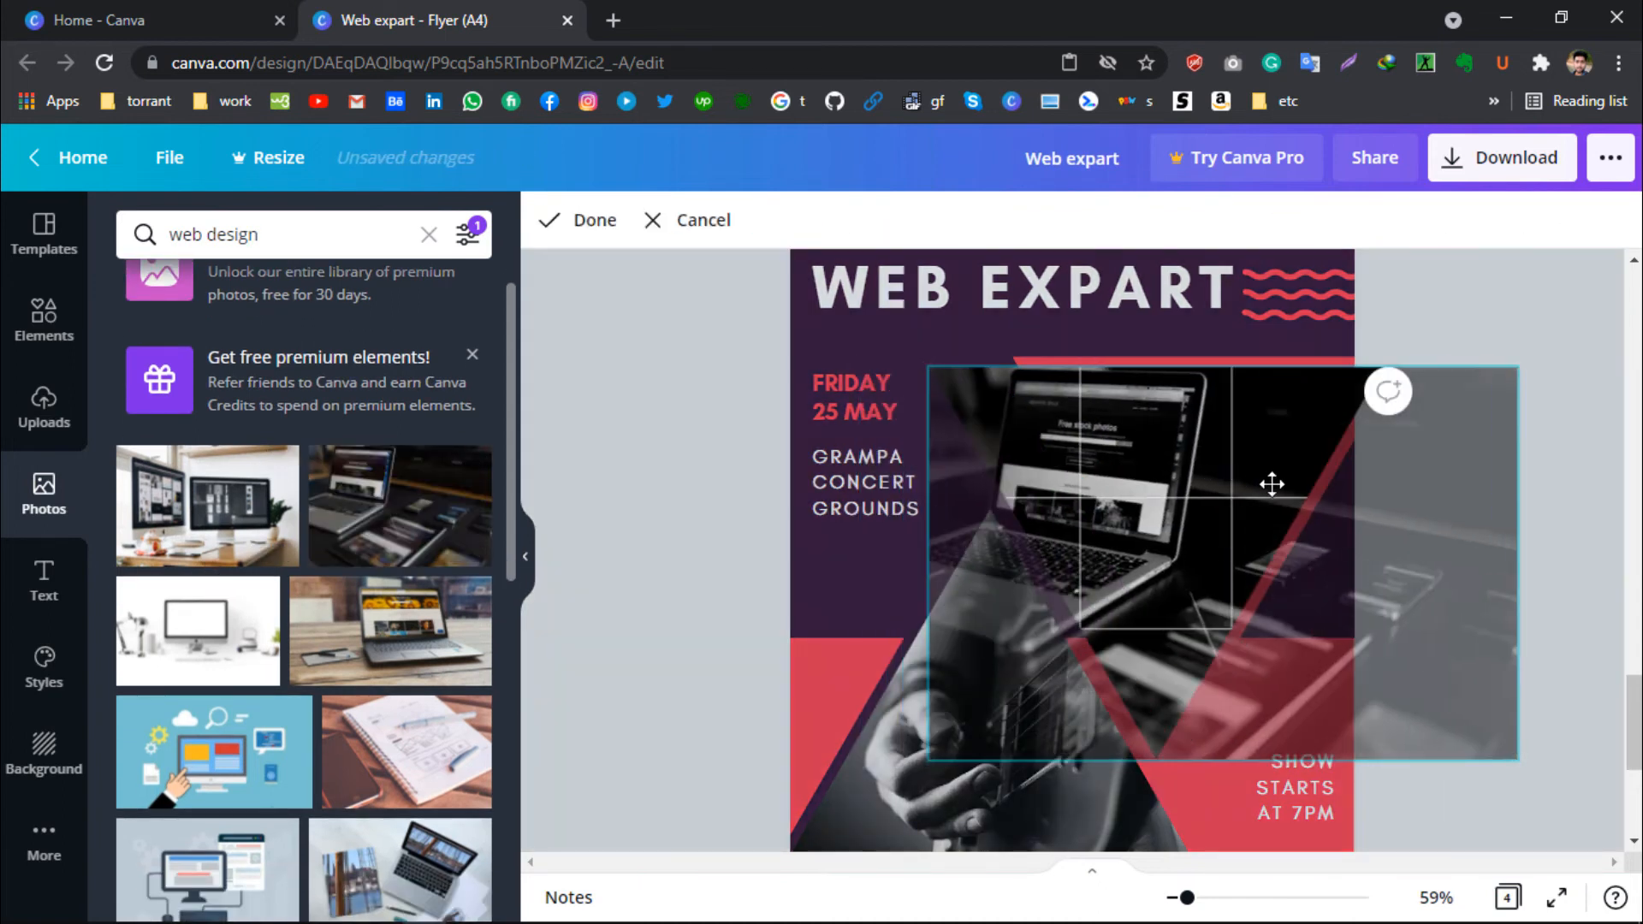
left_click(674, 530)
- Replace the guitar photo in the lower triangle on page 4 with the fist and glowing network photo
scroll(670, 530, "down", 2)
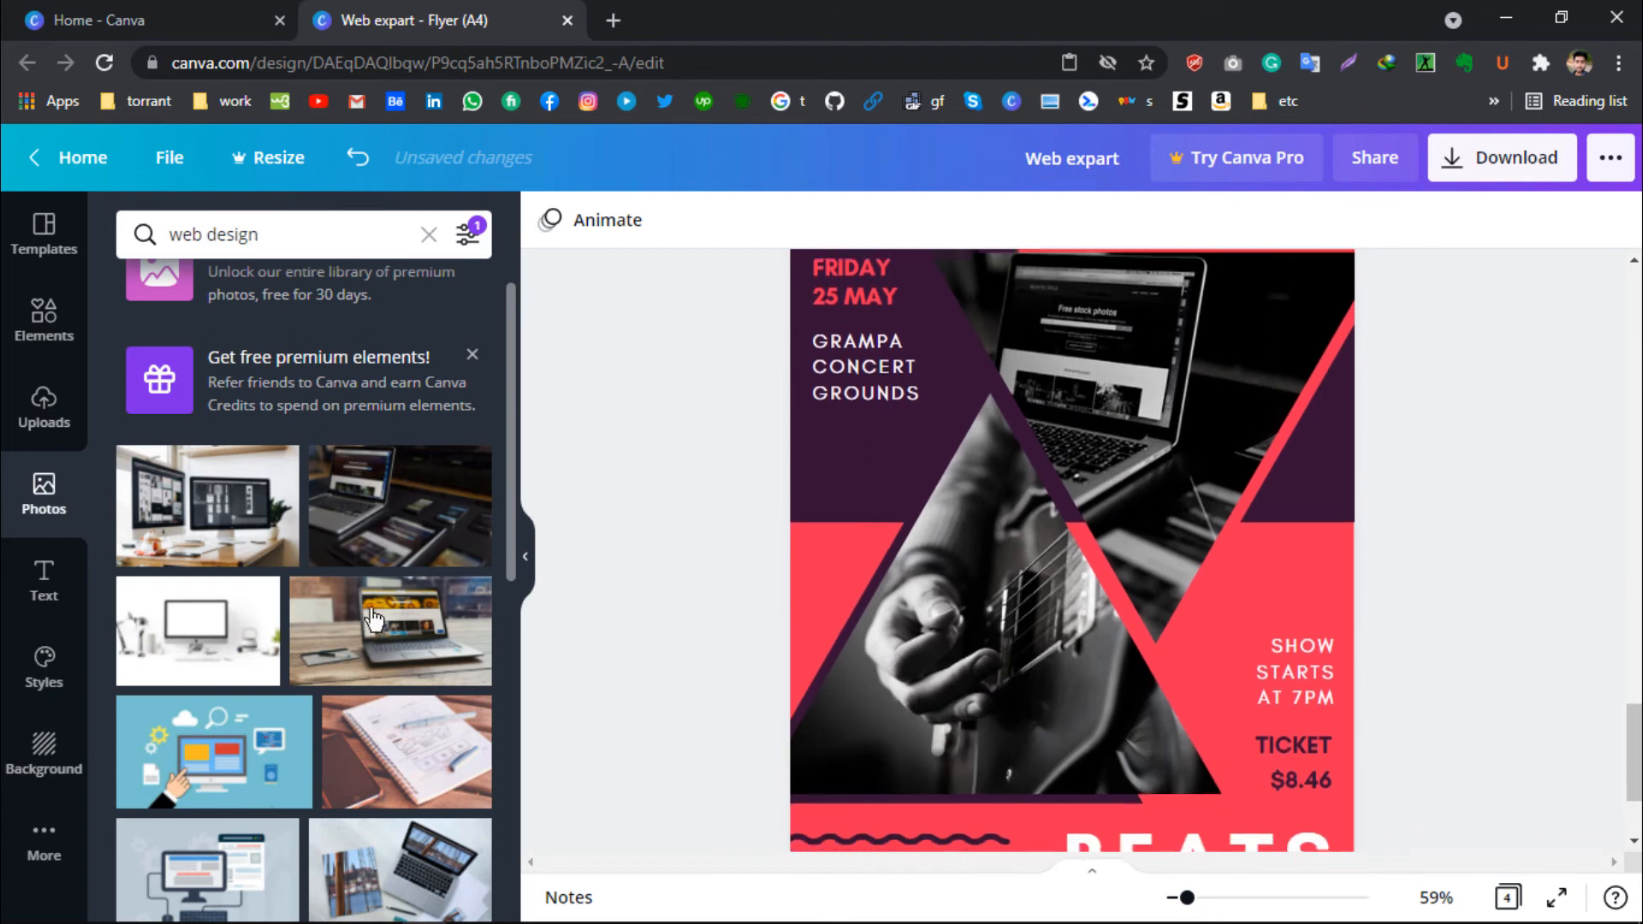
scroll(338, 620, "down", 2)
scroll(338, 620, "down", 3)
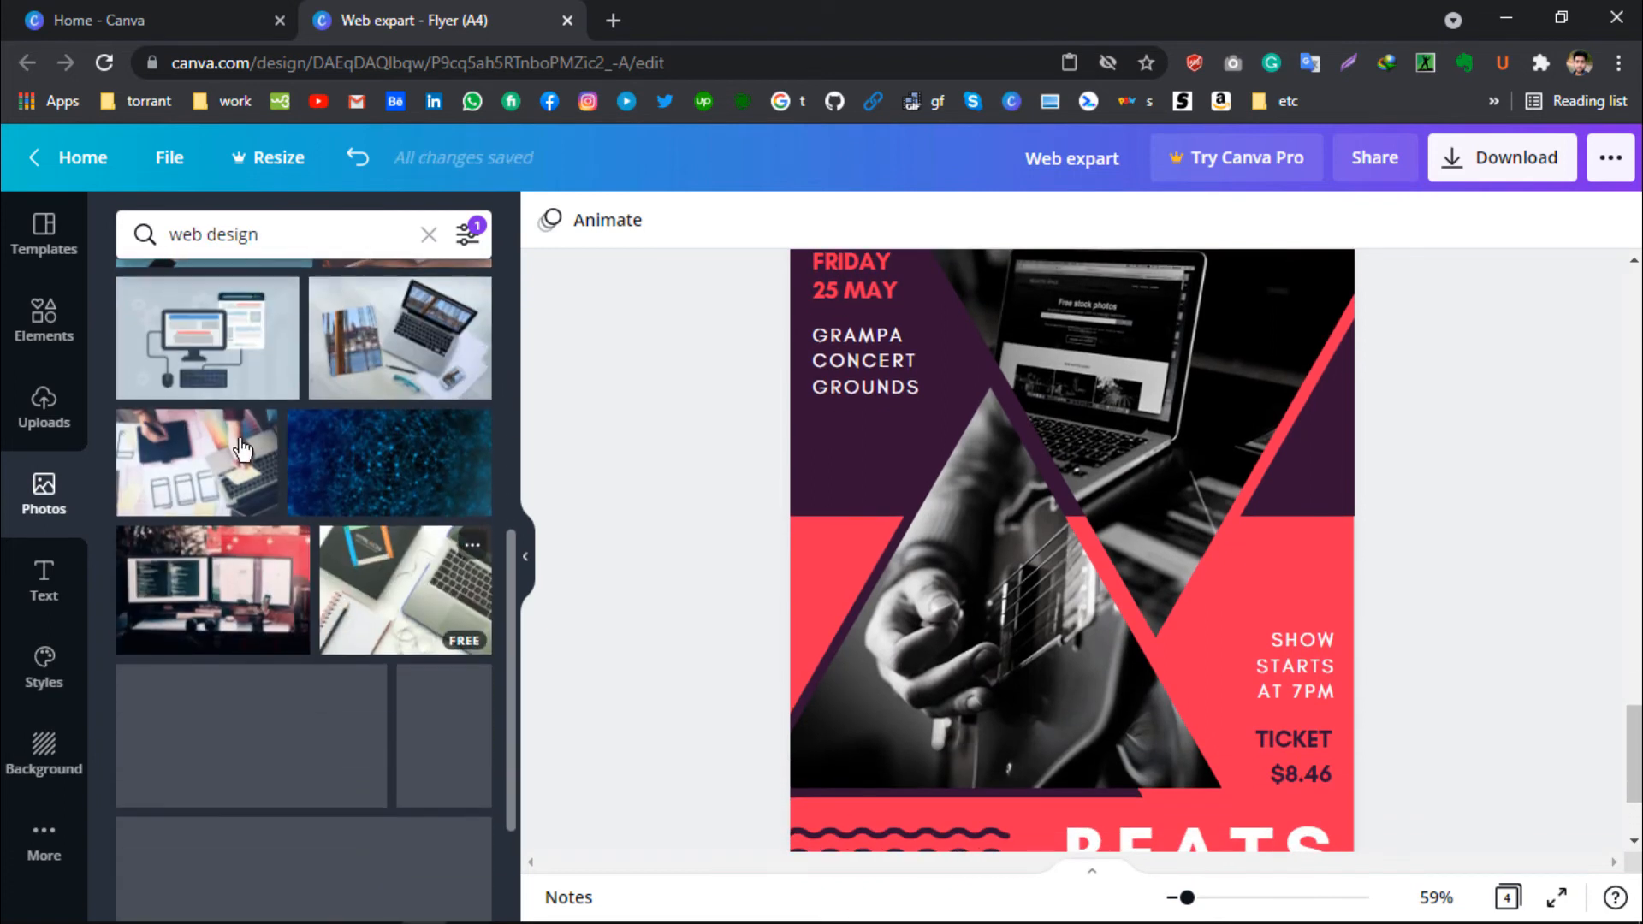
scroll(222, 355, "up", 6)
scroll(222, 355, "up", 2)
scroll(220, 513, "down", 5)
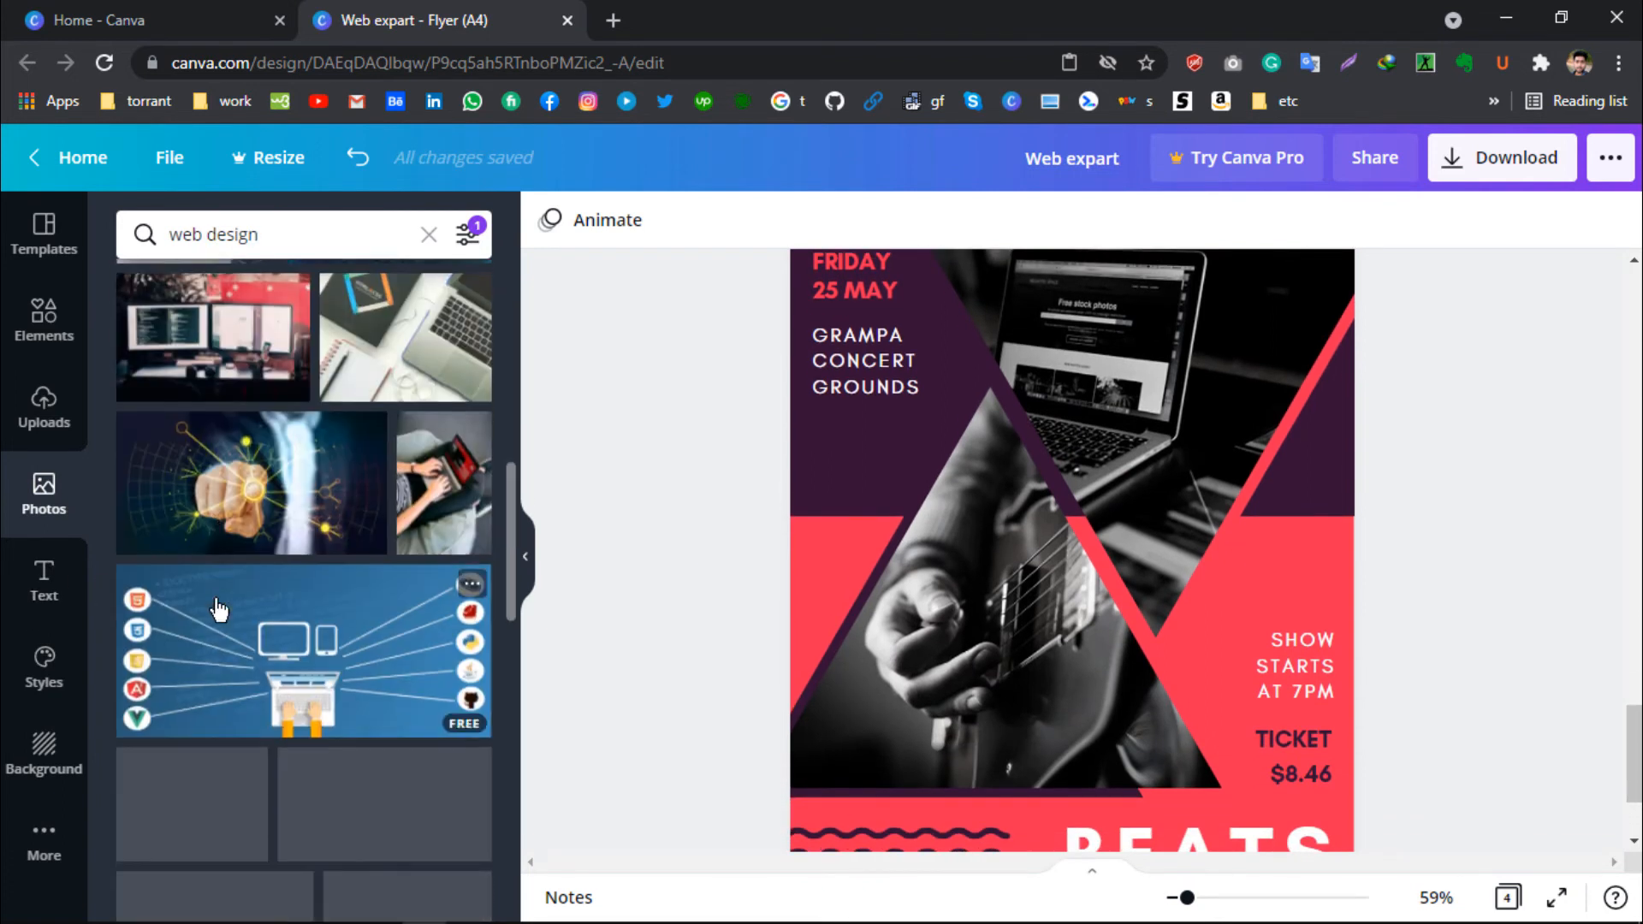
left_click_drag(218, 505, 952, 597)
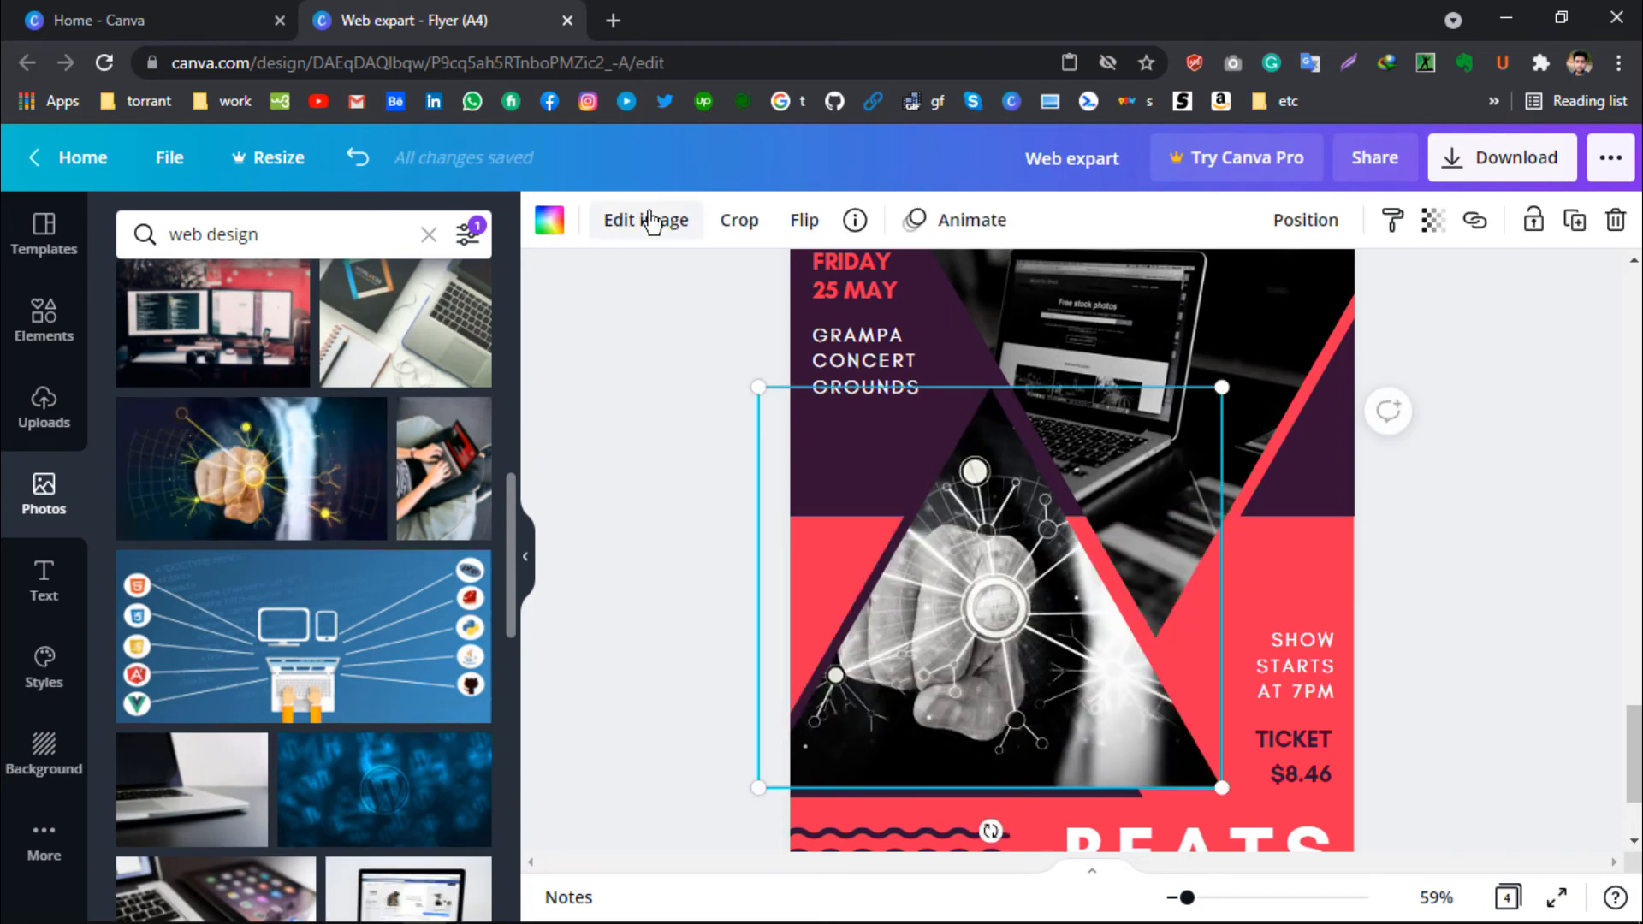
- Apply the Bali filter from the Photogenic effects to the fist photo in the lower triangle
left_click(652, 222)
scroll(301, 548, "down", 3)
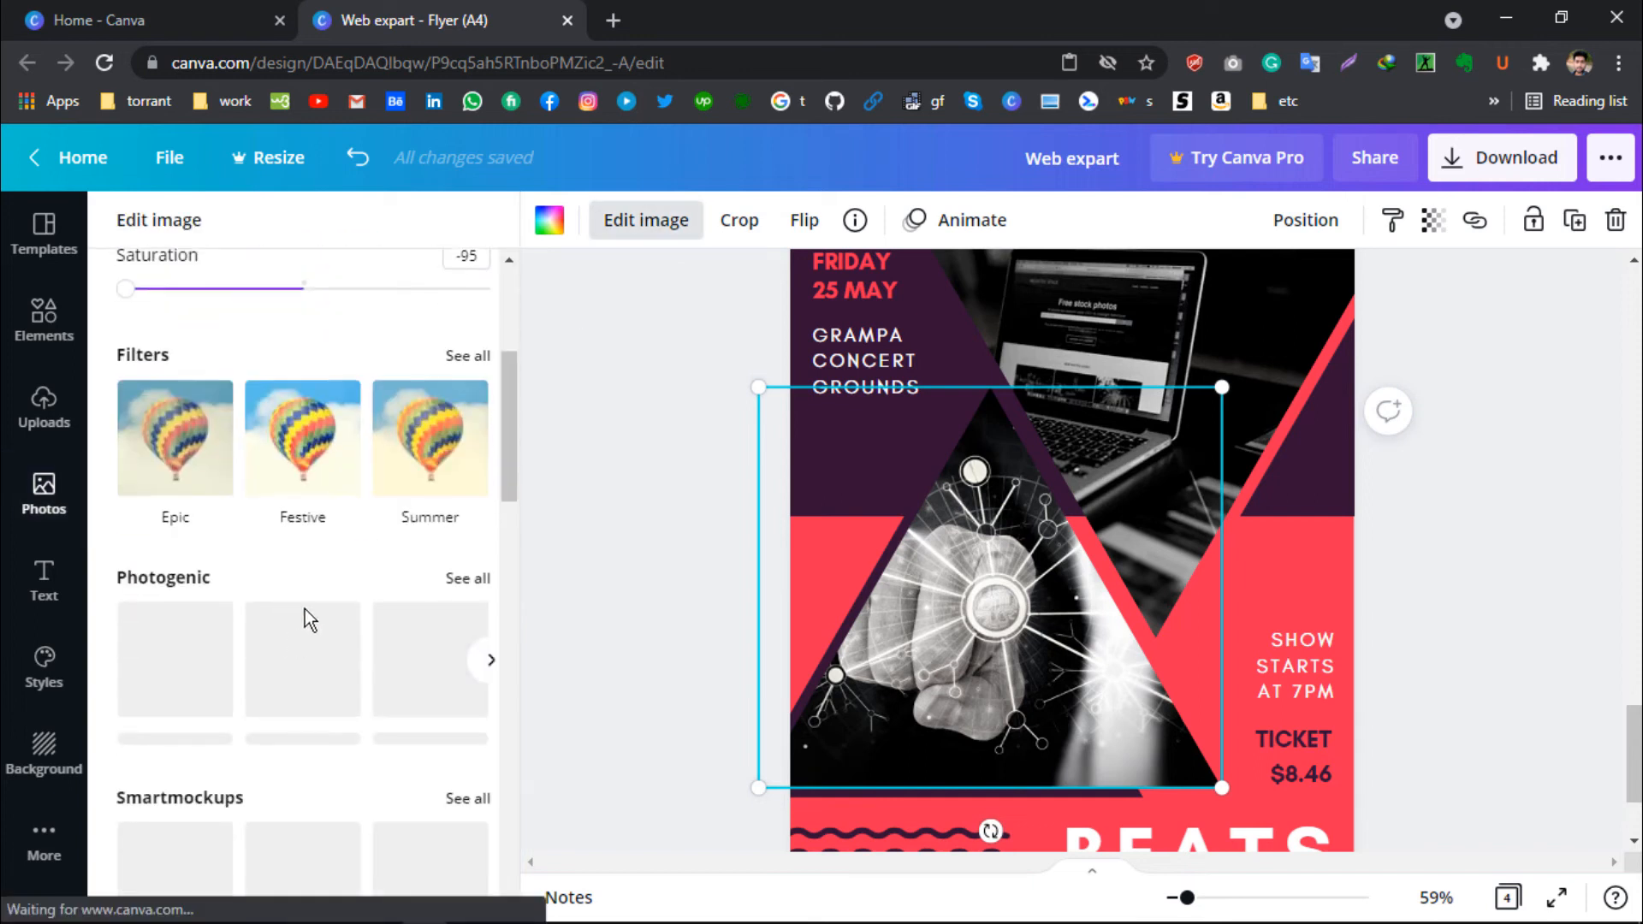
scroll(304, 599, "down", 3)
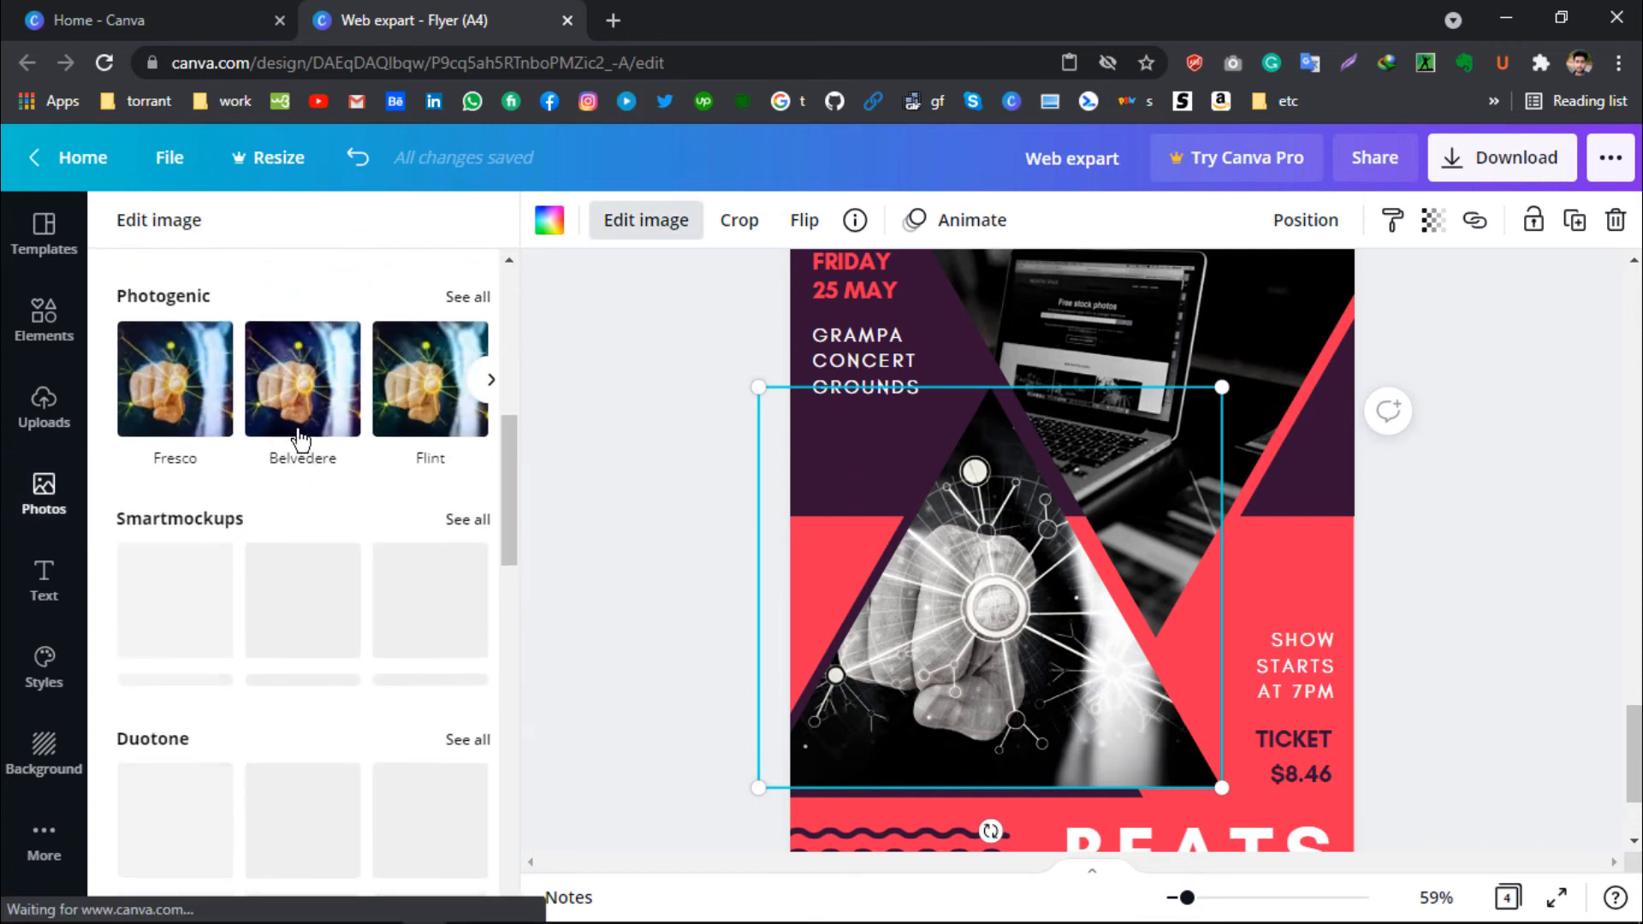
scroll(300, 410, "right", 5)
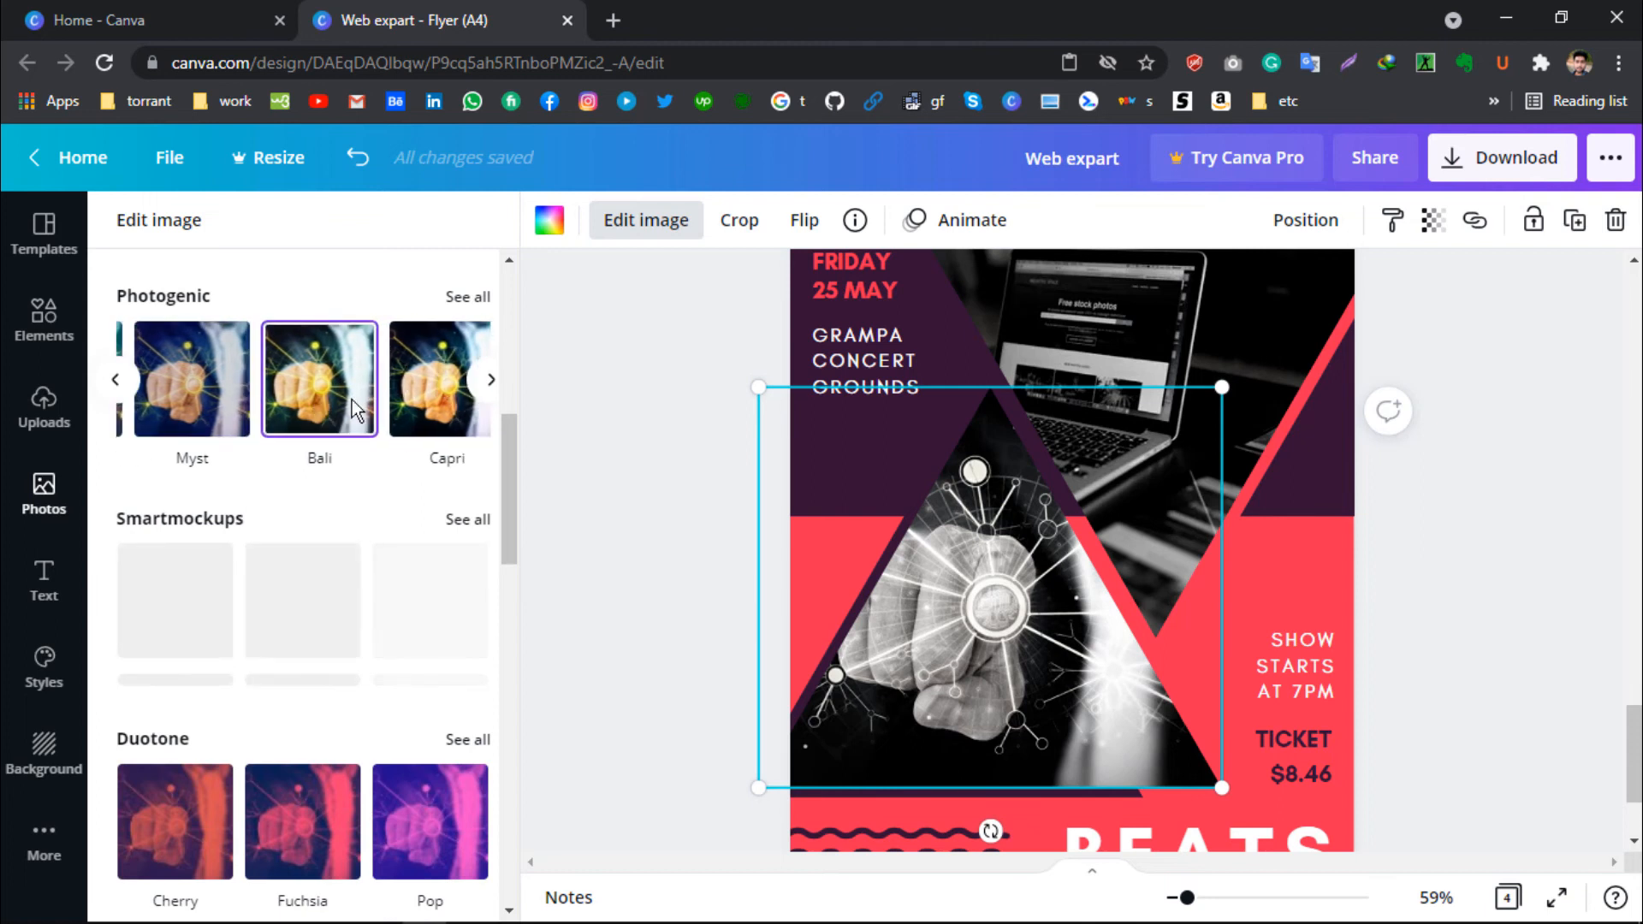
left_click(352, 402)
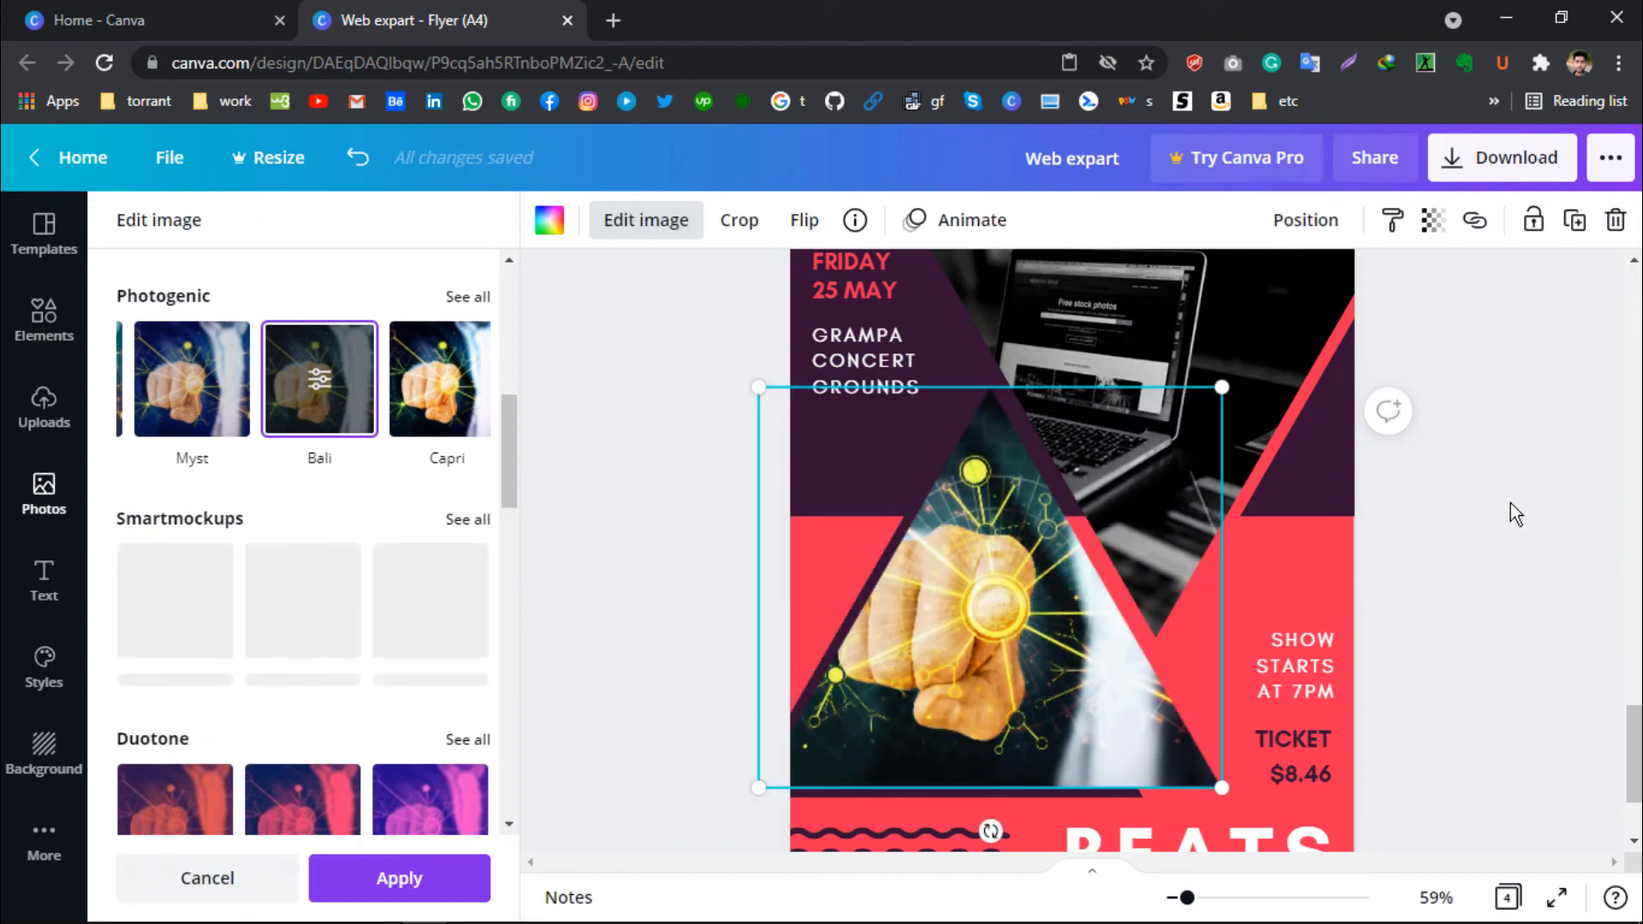
left_click(1512, 504)
scroll(1470, 523, "up", 2)
scroll(1256, 326, "up", 1)
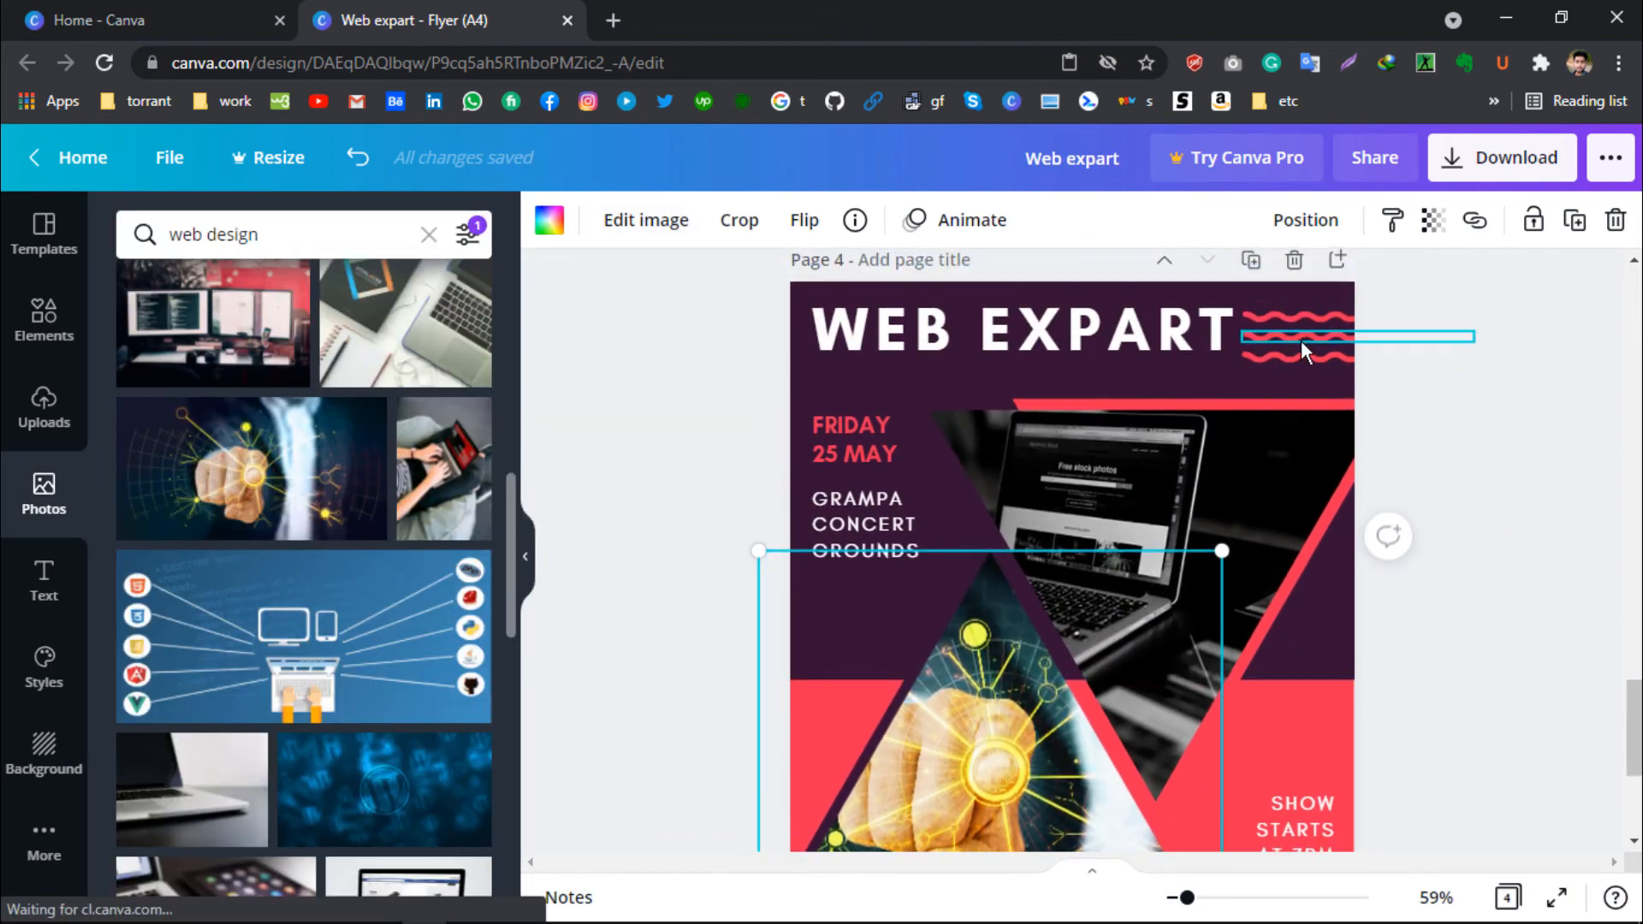
- Change the red background of page 4 to the dark green from the default colours
scroll(1292, 599, "down", 2)
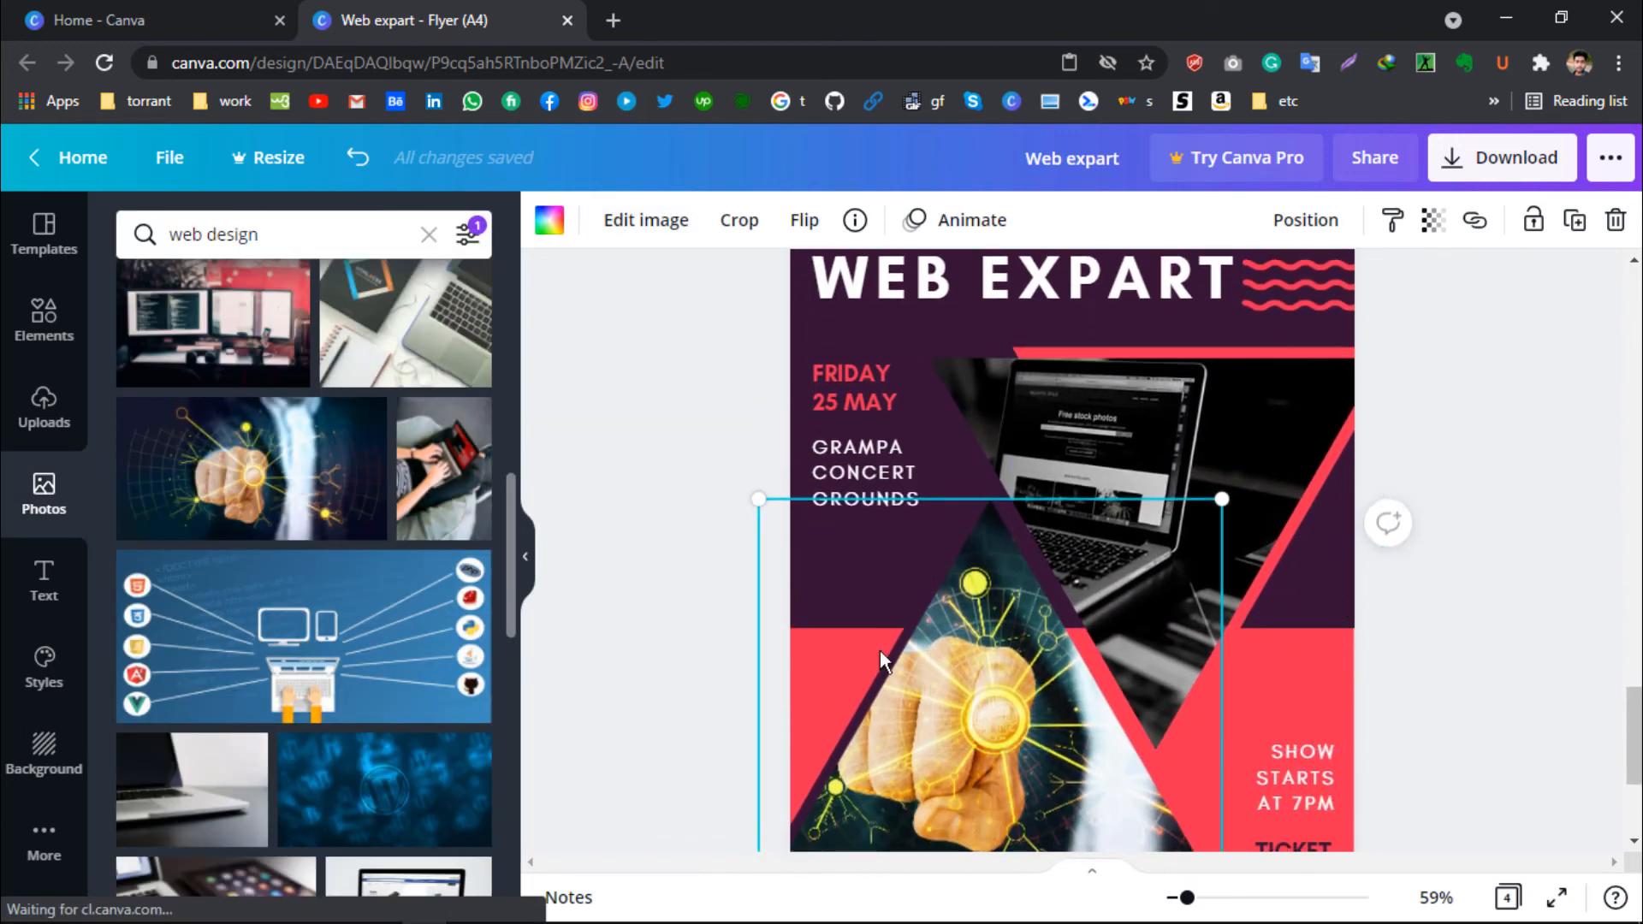
scroll(880, 650, "down", 3)
left_click(933, 728)
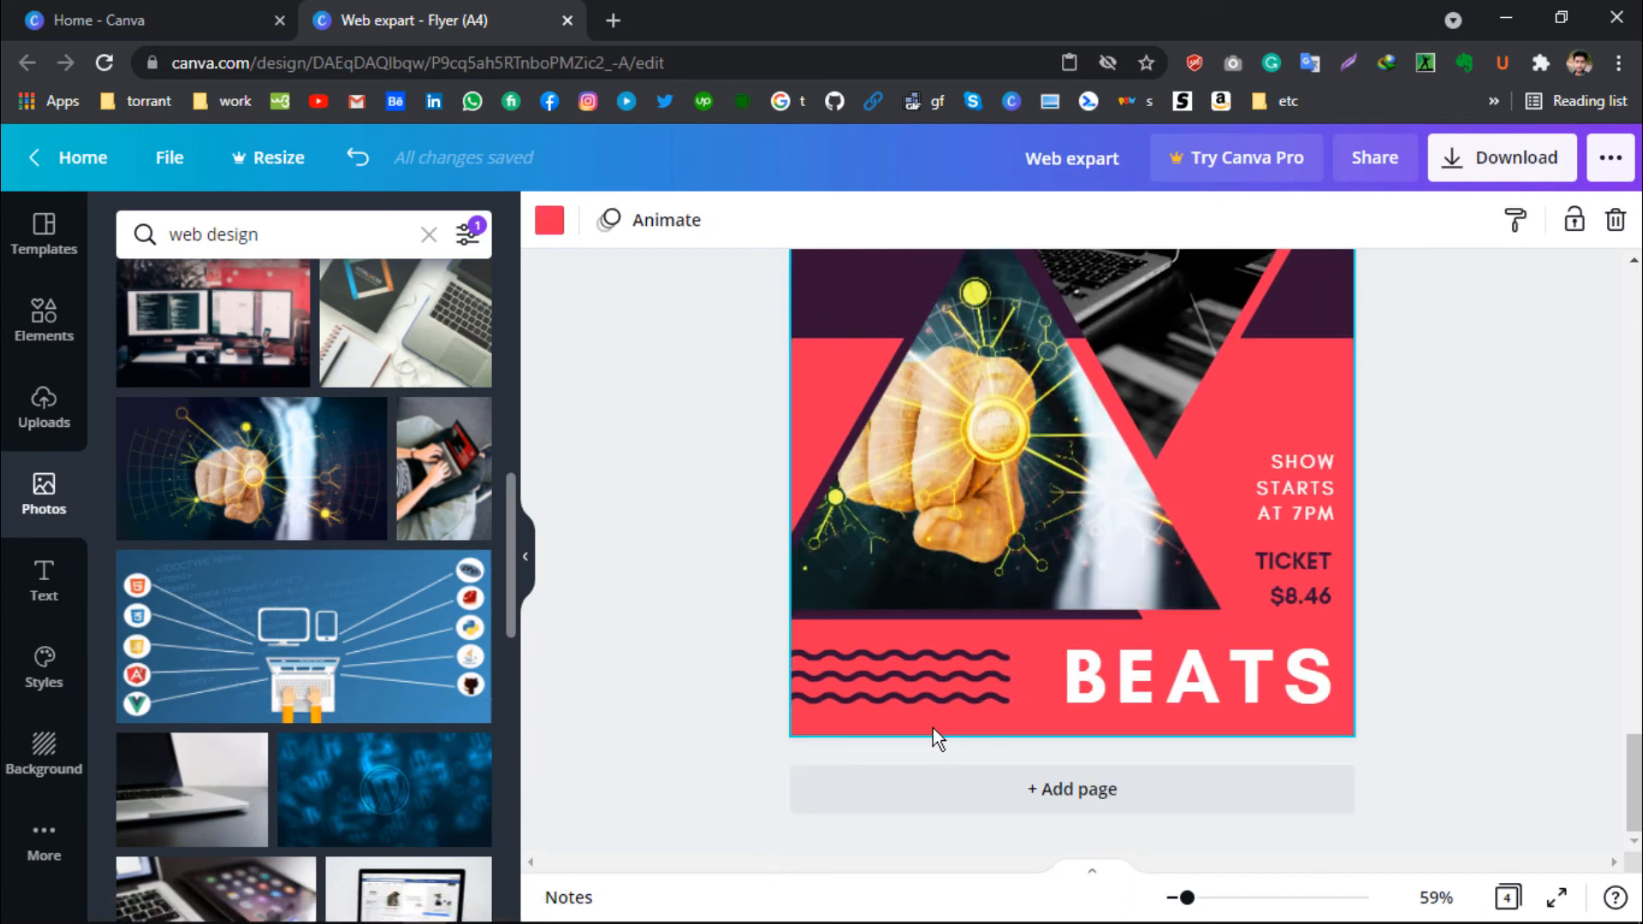
left_click(550, 221)
scroll(231, 531, "down", 3)
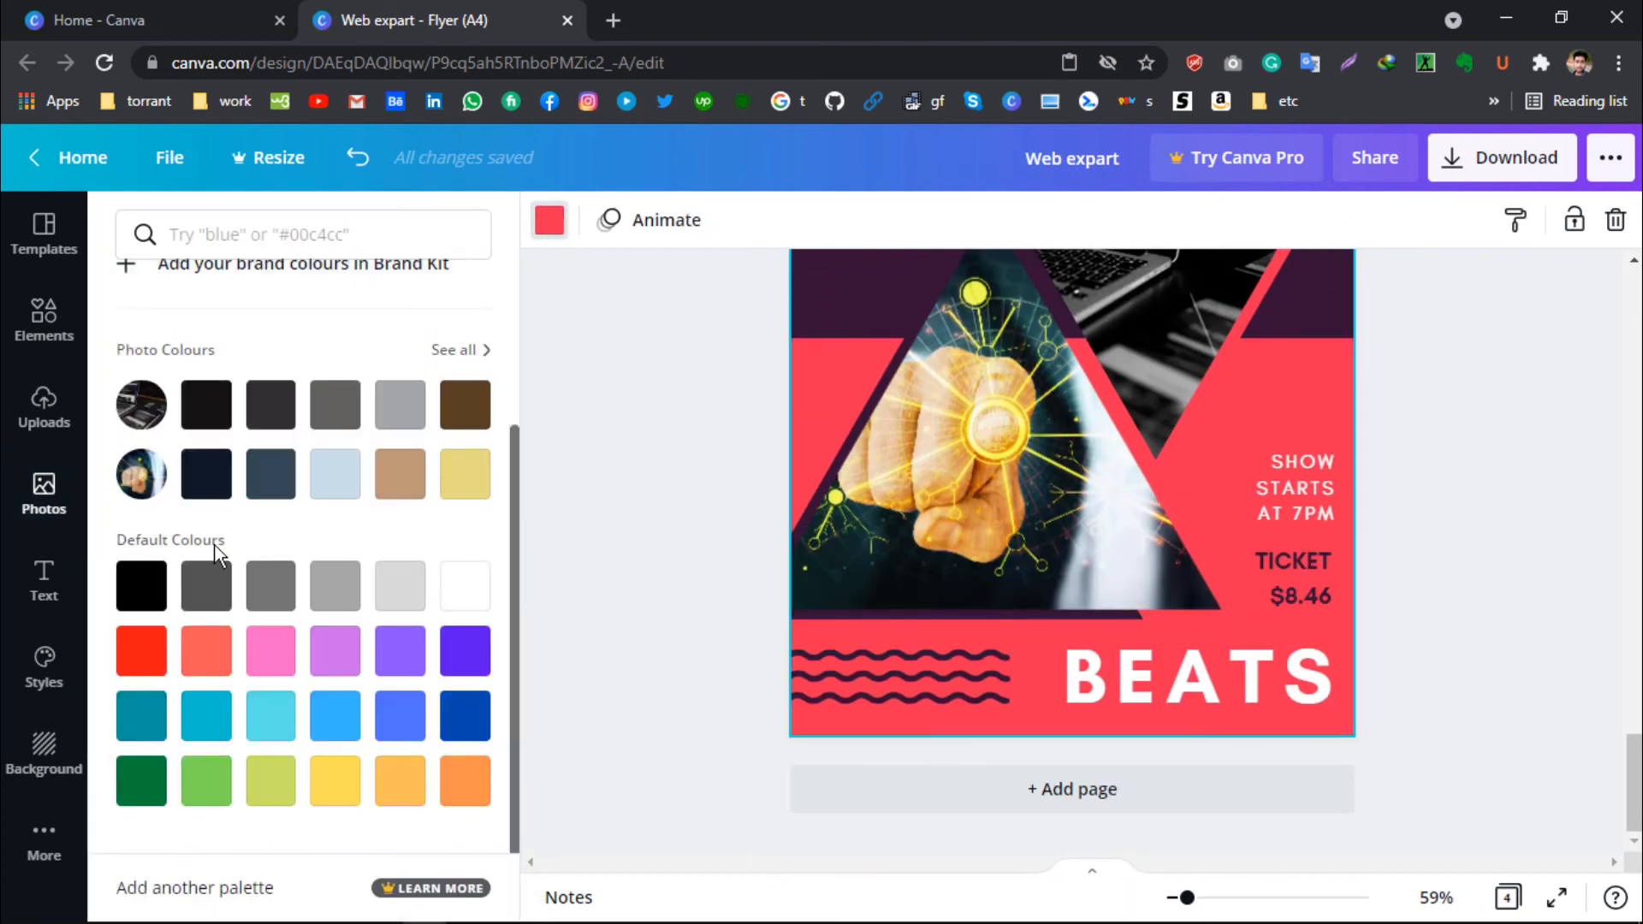
left_click(143, 778)
- Recolour the dark purple block behind the WEB EXPART title with the yellow from the default colours
scroll(1437, 710, "up", 5)
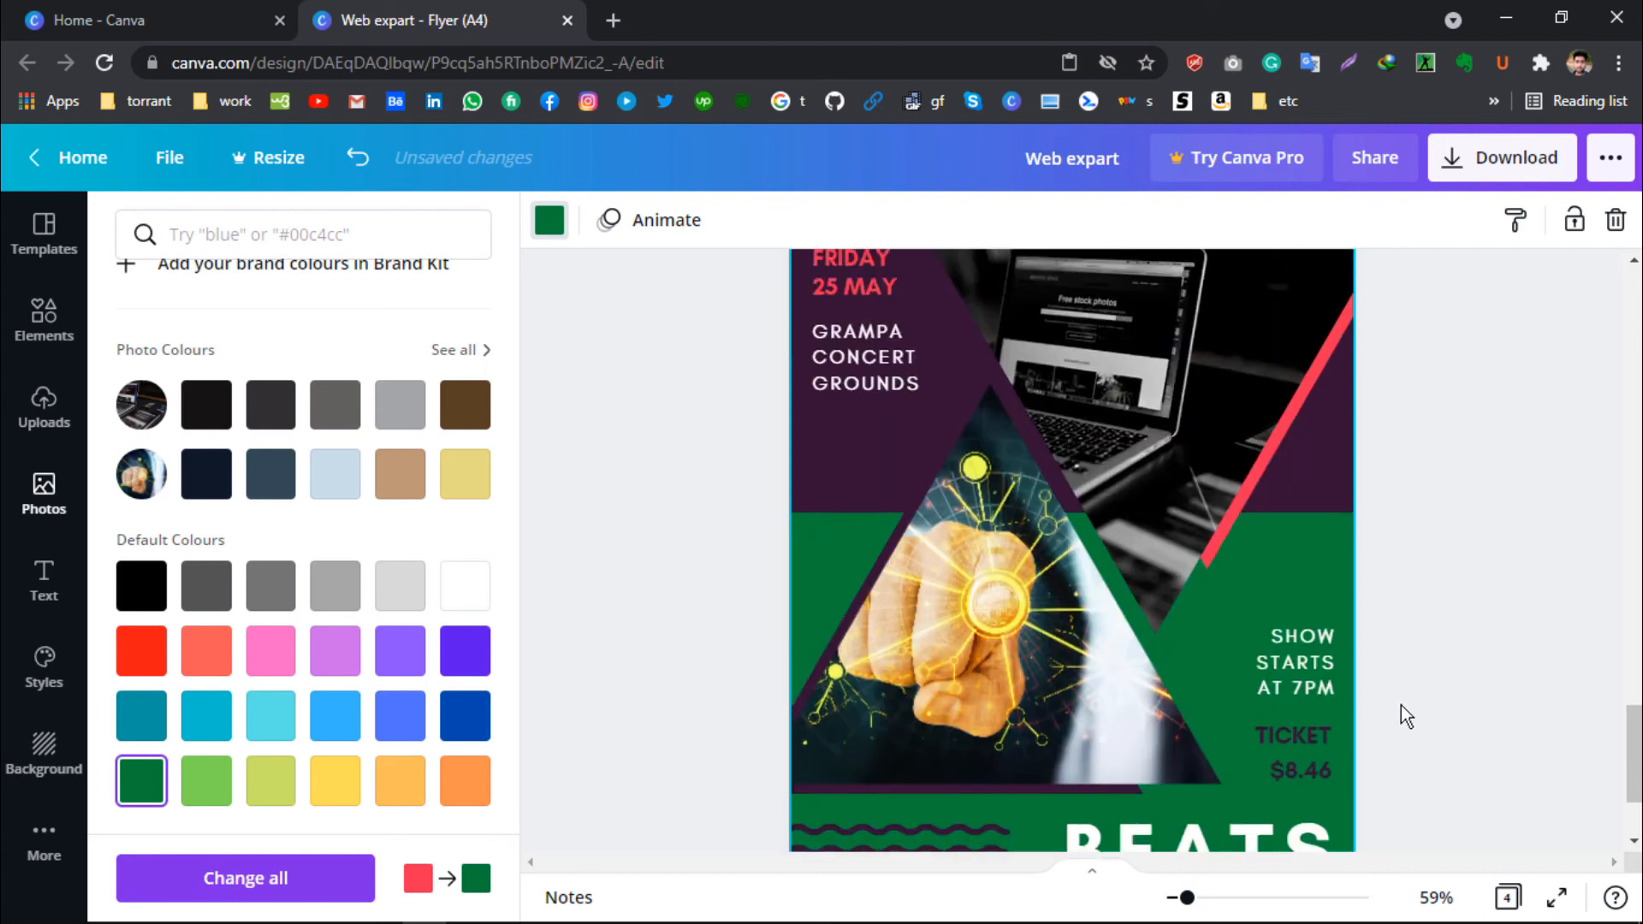
left_click(803, 378)
left_click(550, 220)
scroll(197, 541, "down", 3)
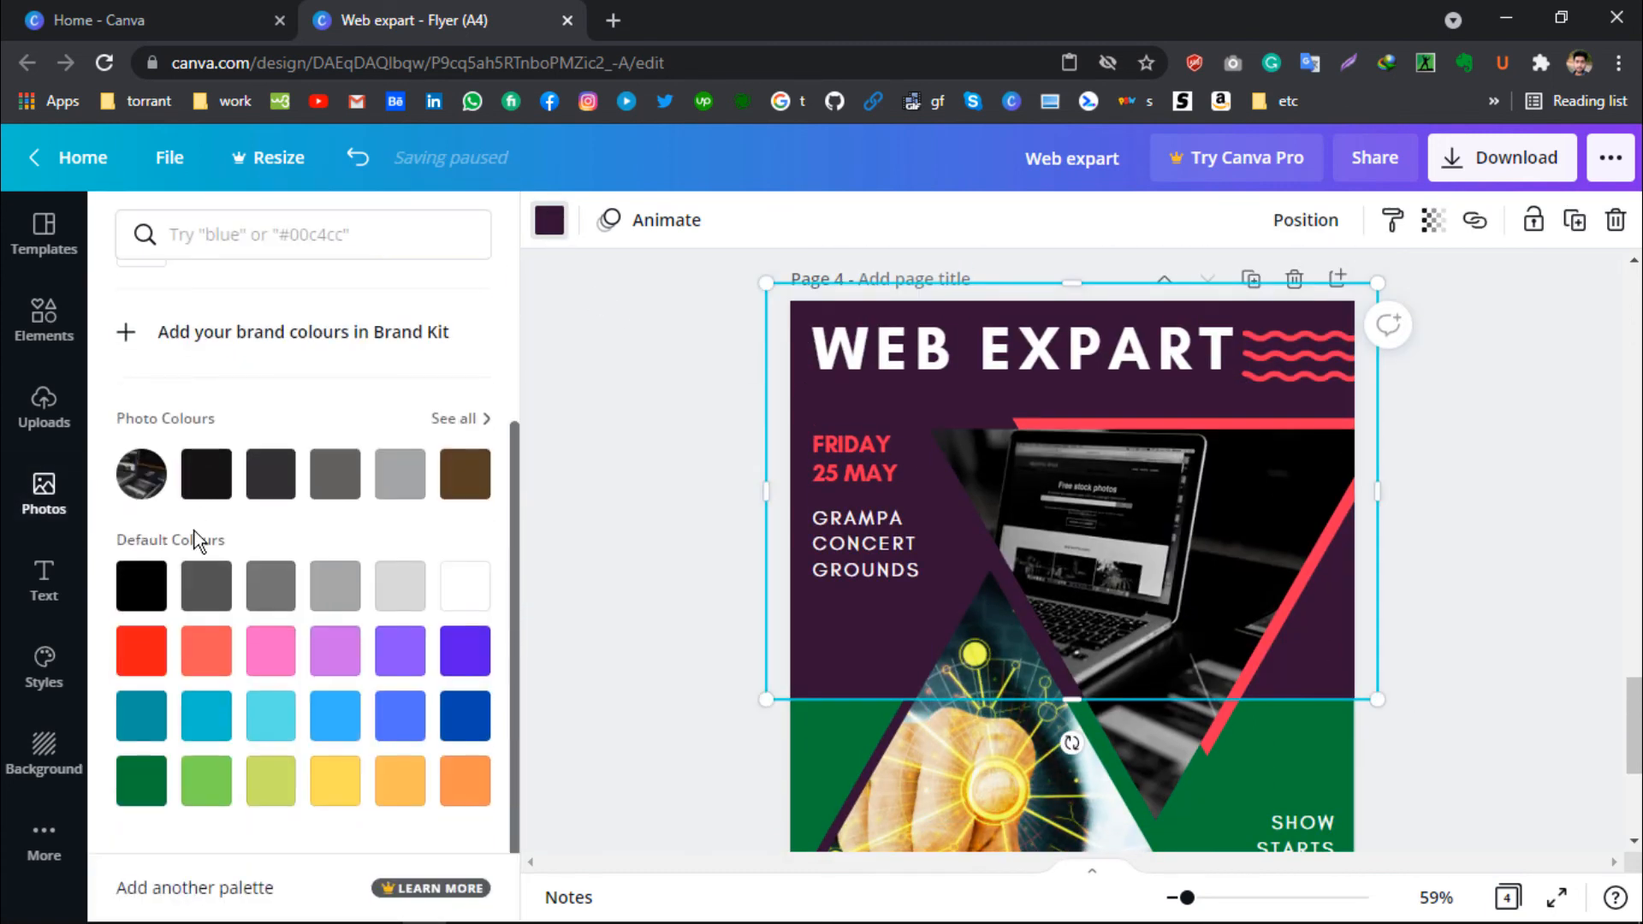
left_click(335, 780)
- Deepen the yellow of the title block to the custom colour #FFD119
scroll(296, 389, "up", 3)
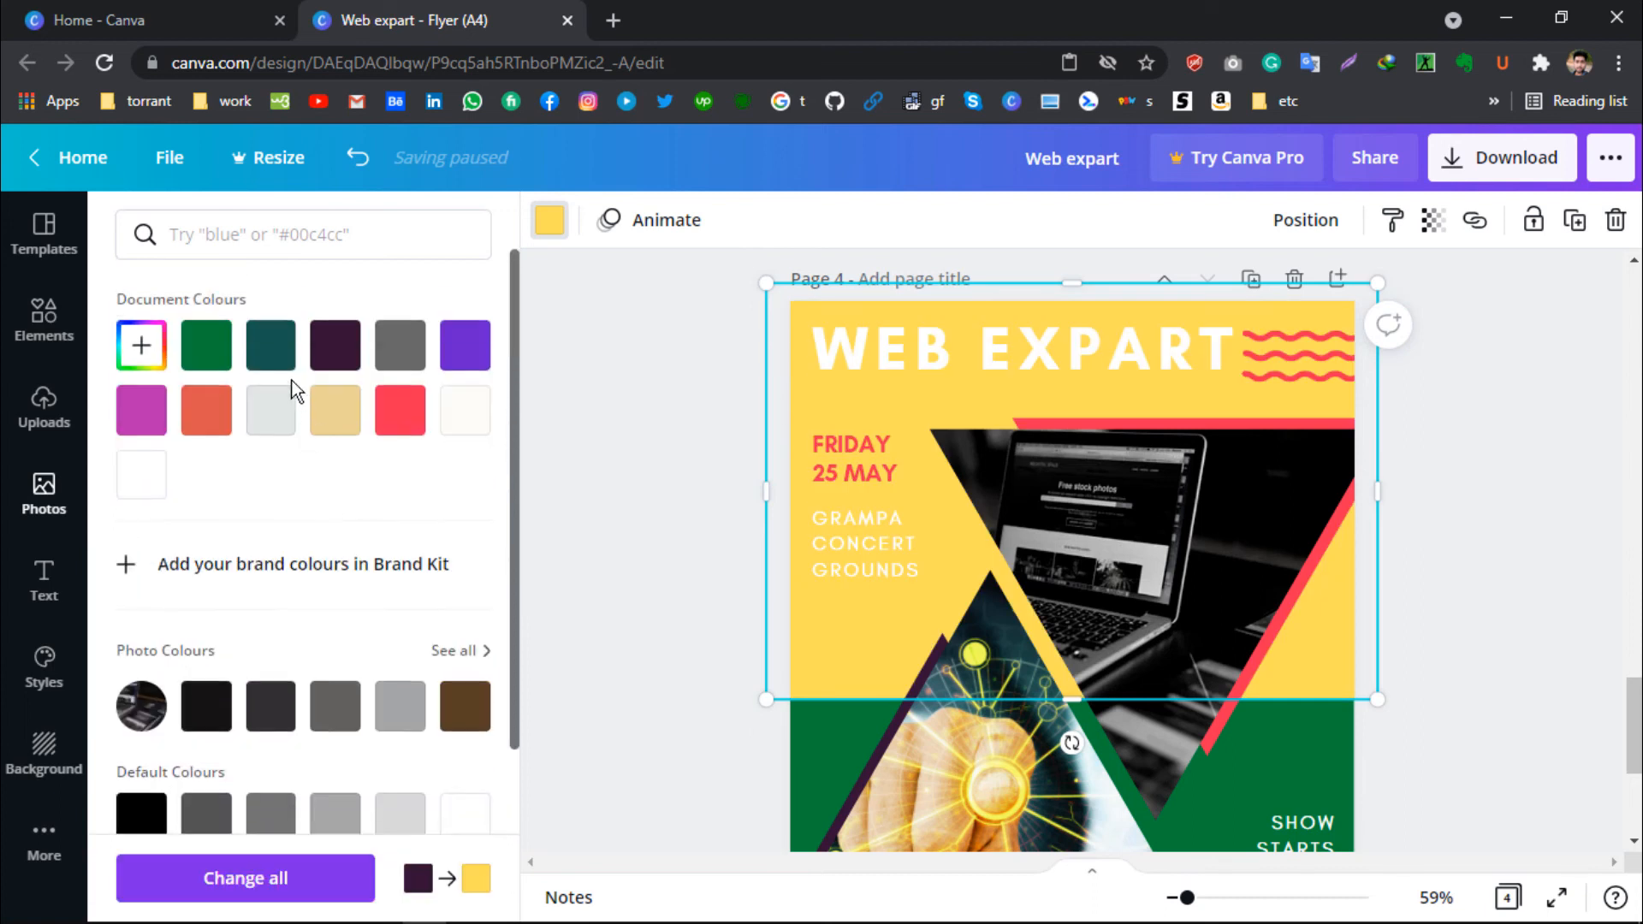
left_click(137, 344)
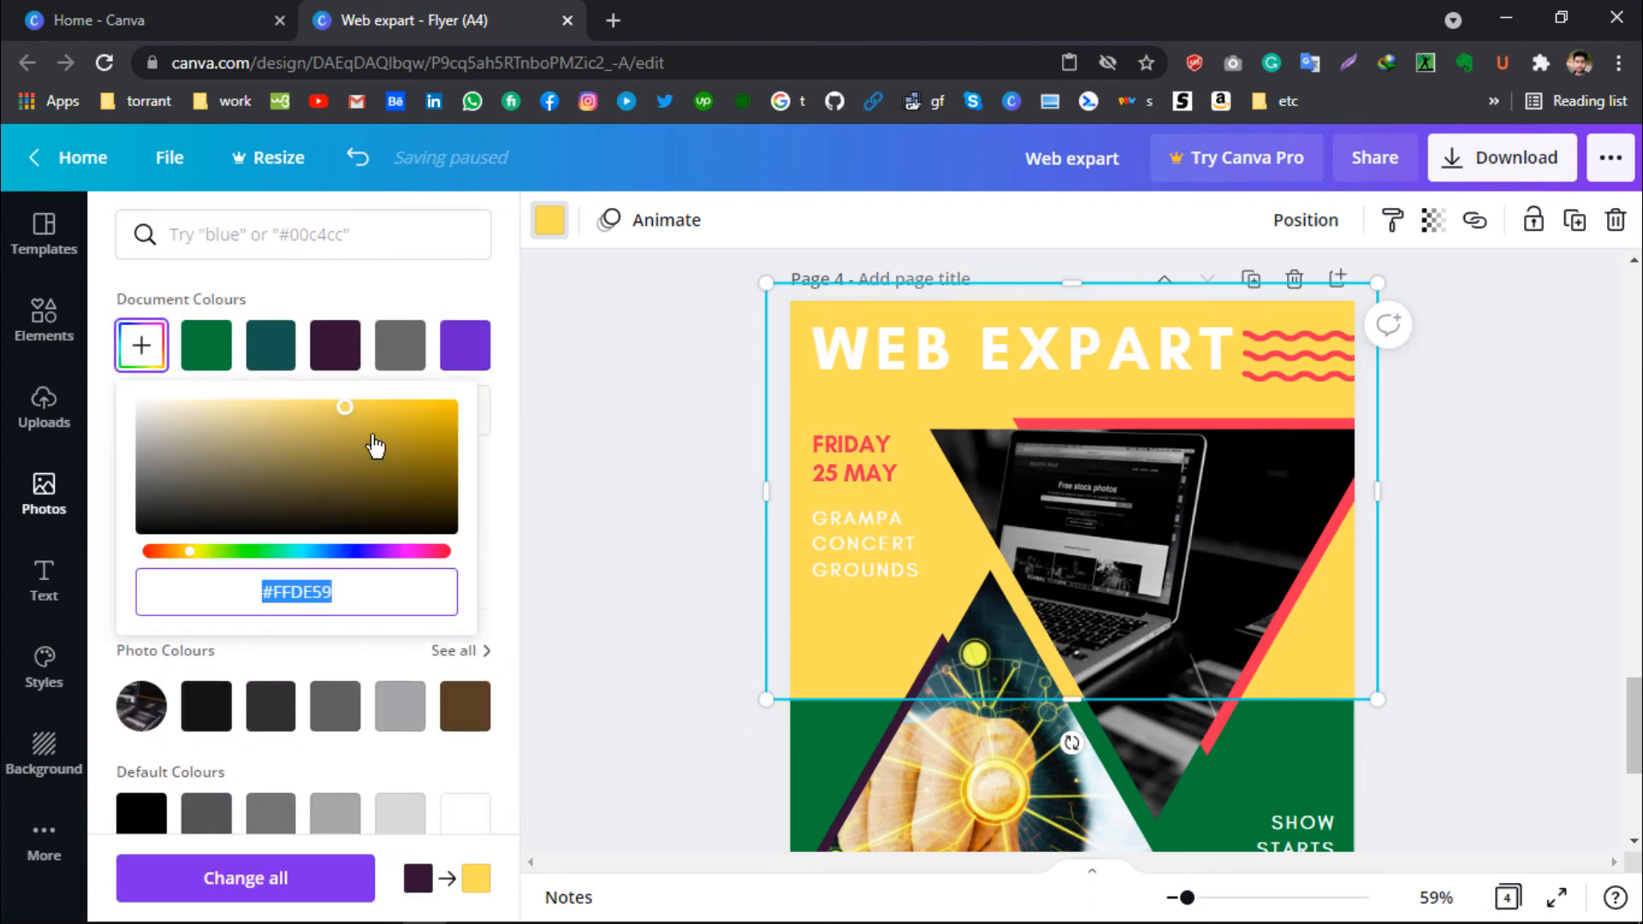
left_click_drag(366, 447, 428, 388)
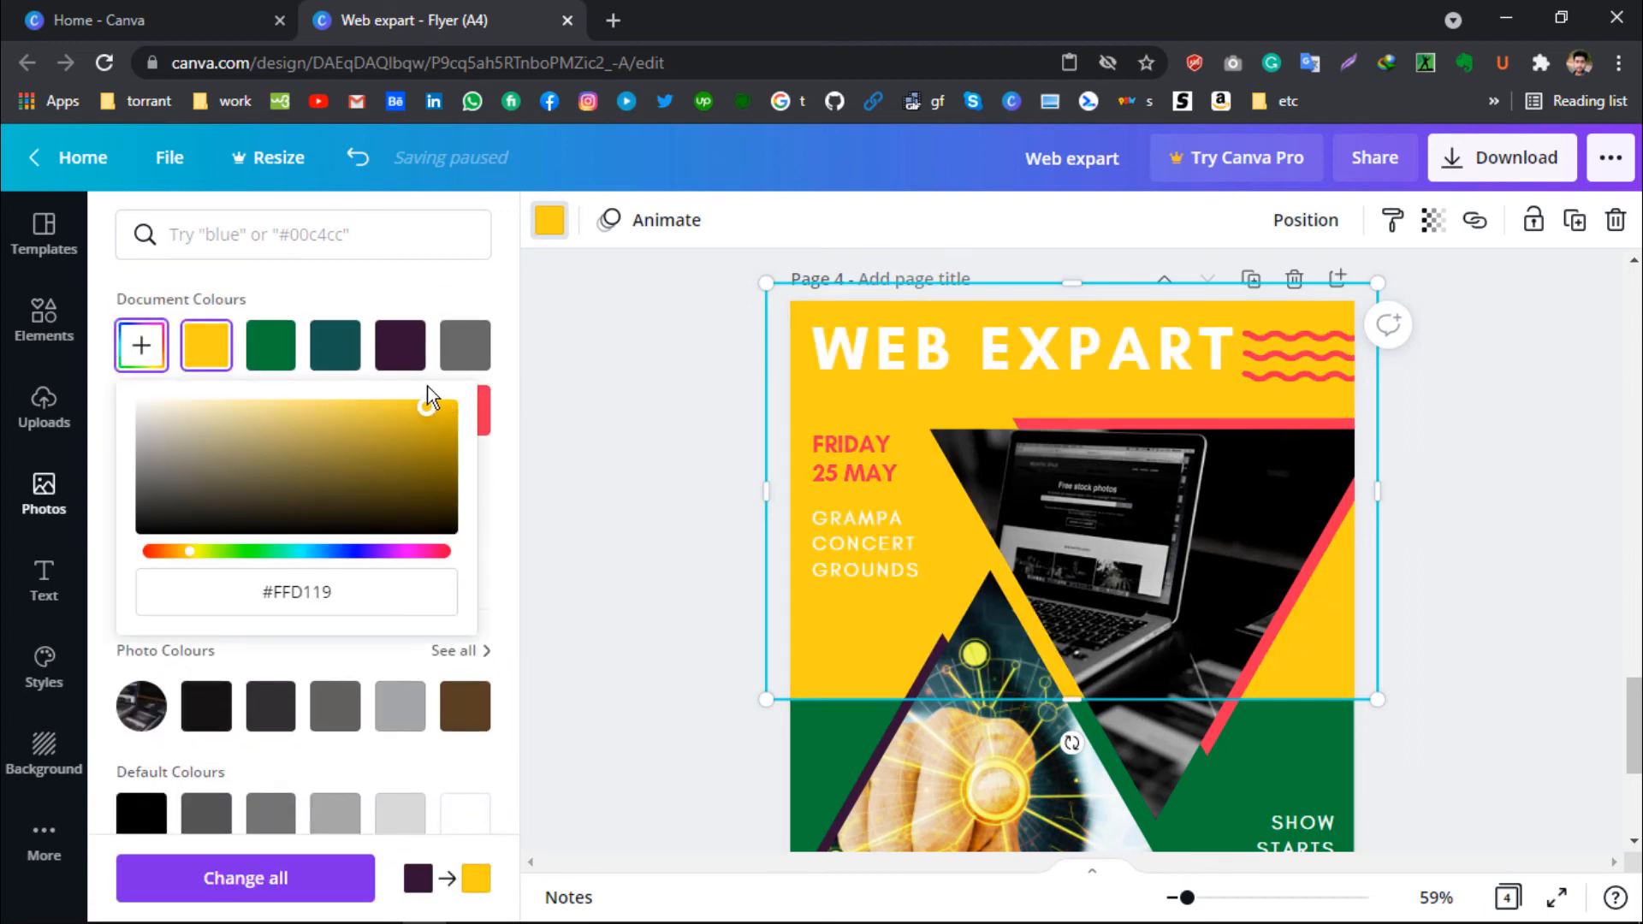
left_click(638, 373)
- Examine the download file types, choose PDF Standard for all pages, and close the download options without downloading
scroll(1266, 556, "down", 4)
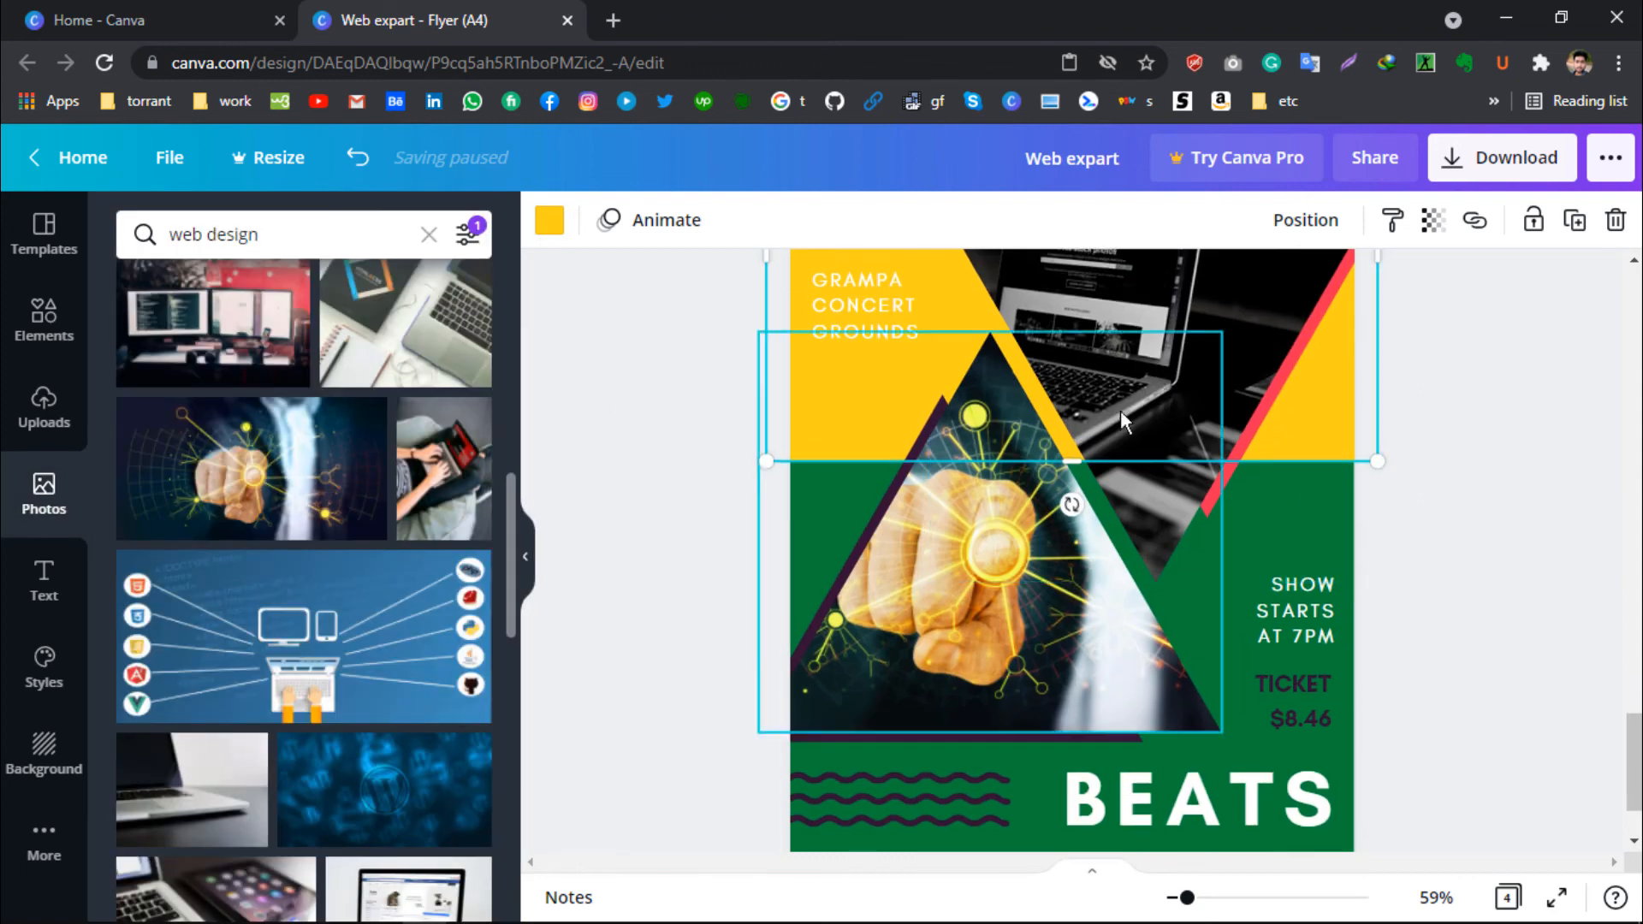
scroll(1366, 507, "up", 10)
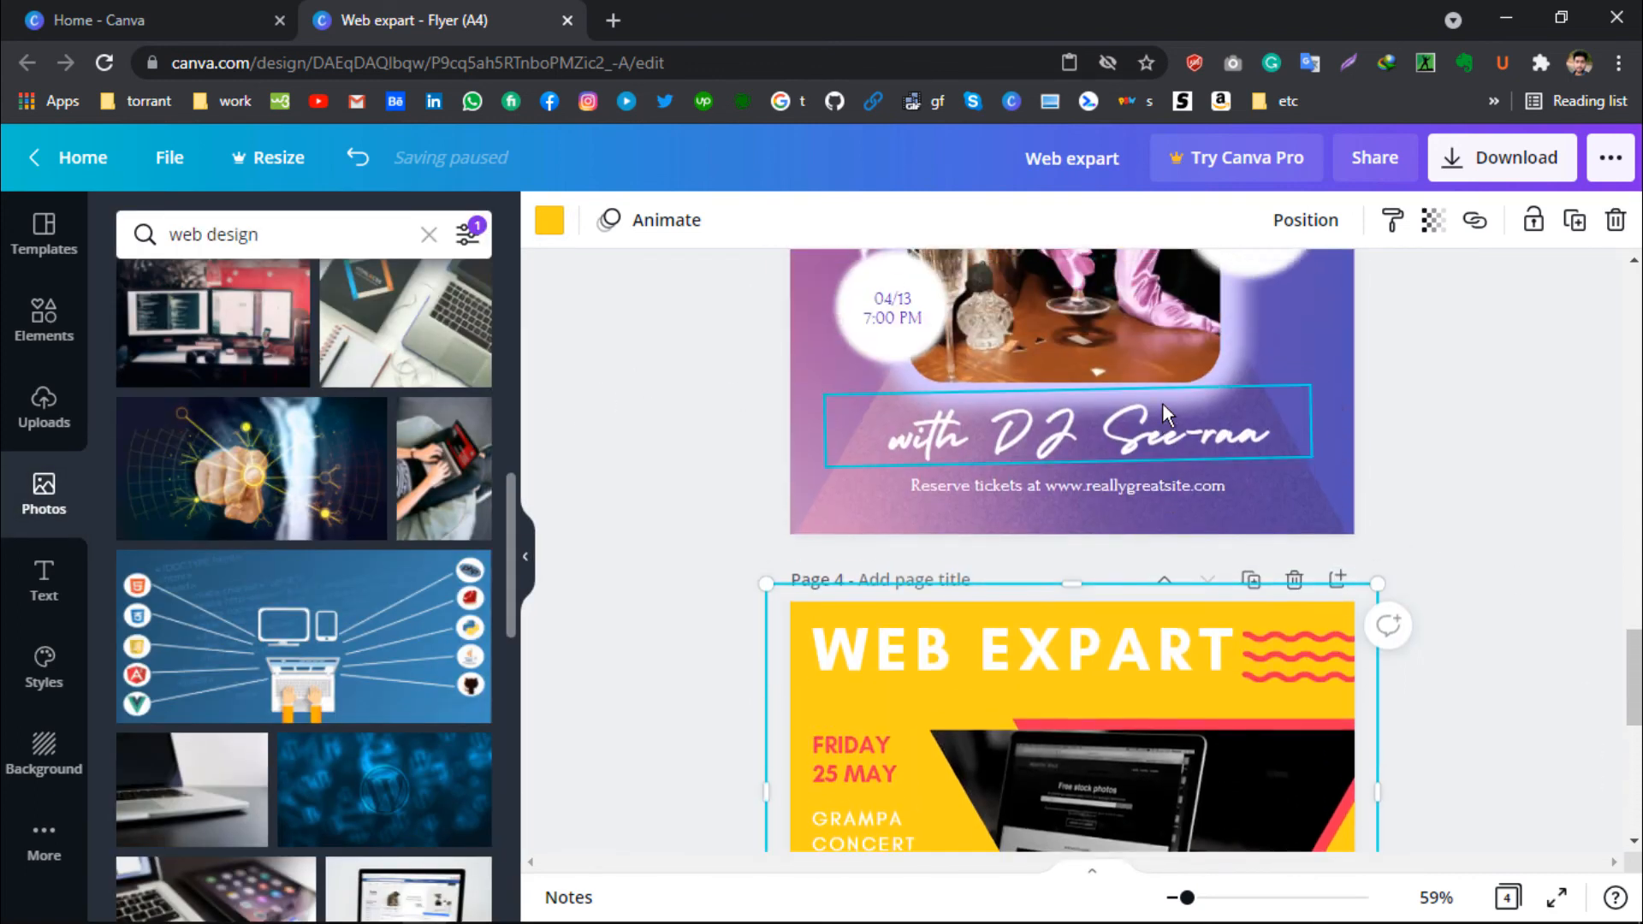
scroll(1380, 304, "up", 2)
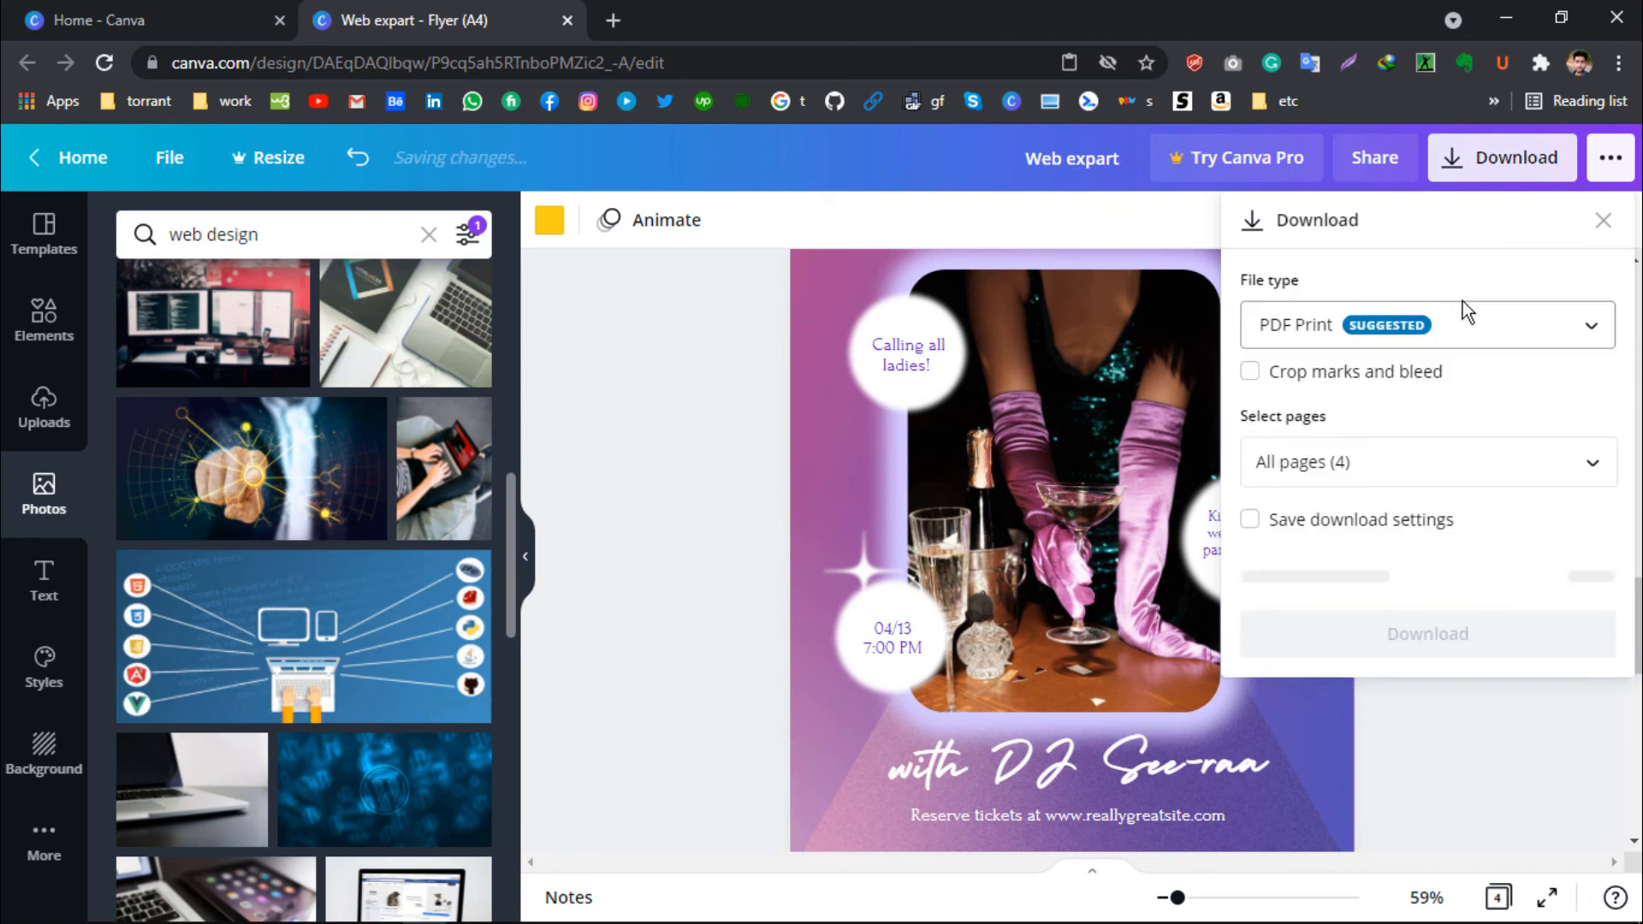
left_click(1463, 318)
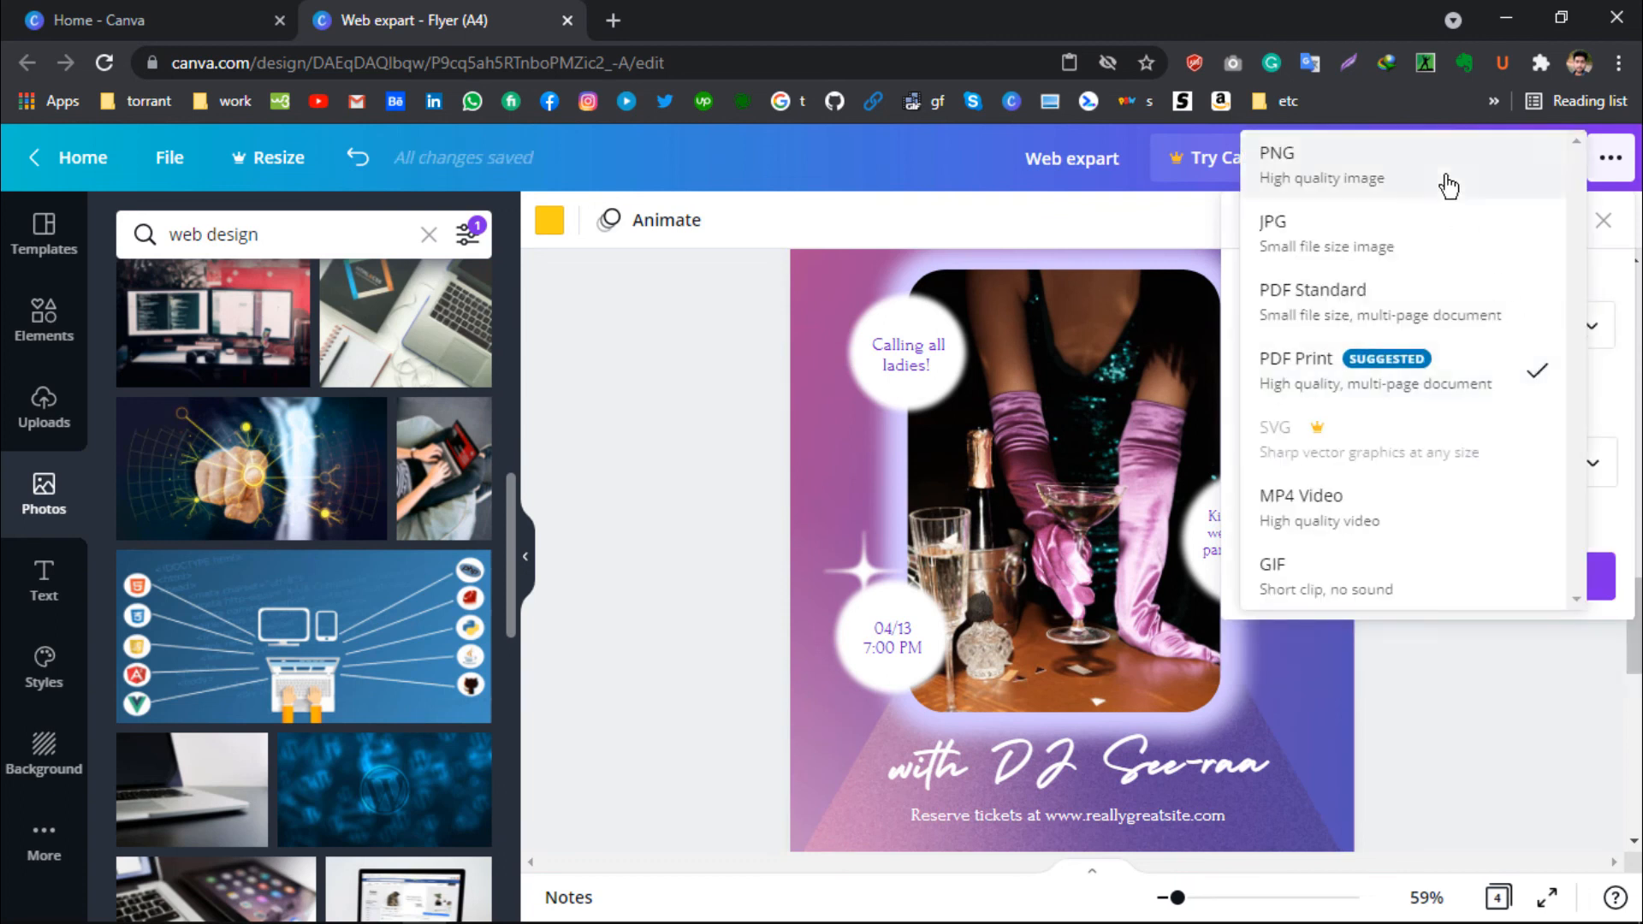
left_click(1455, 318)
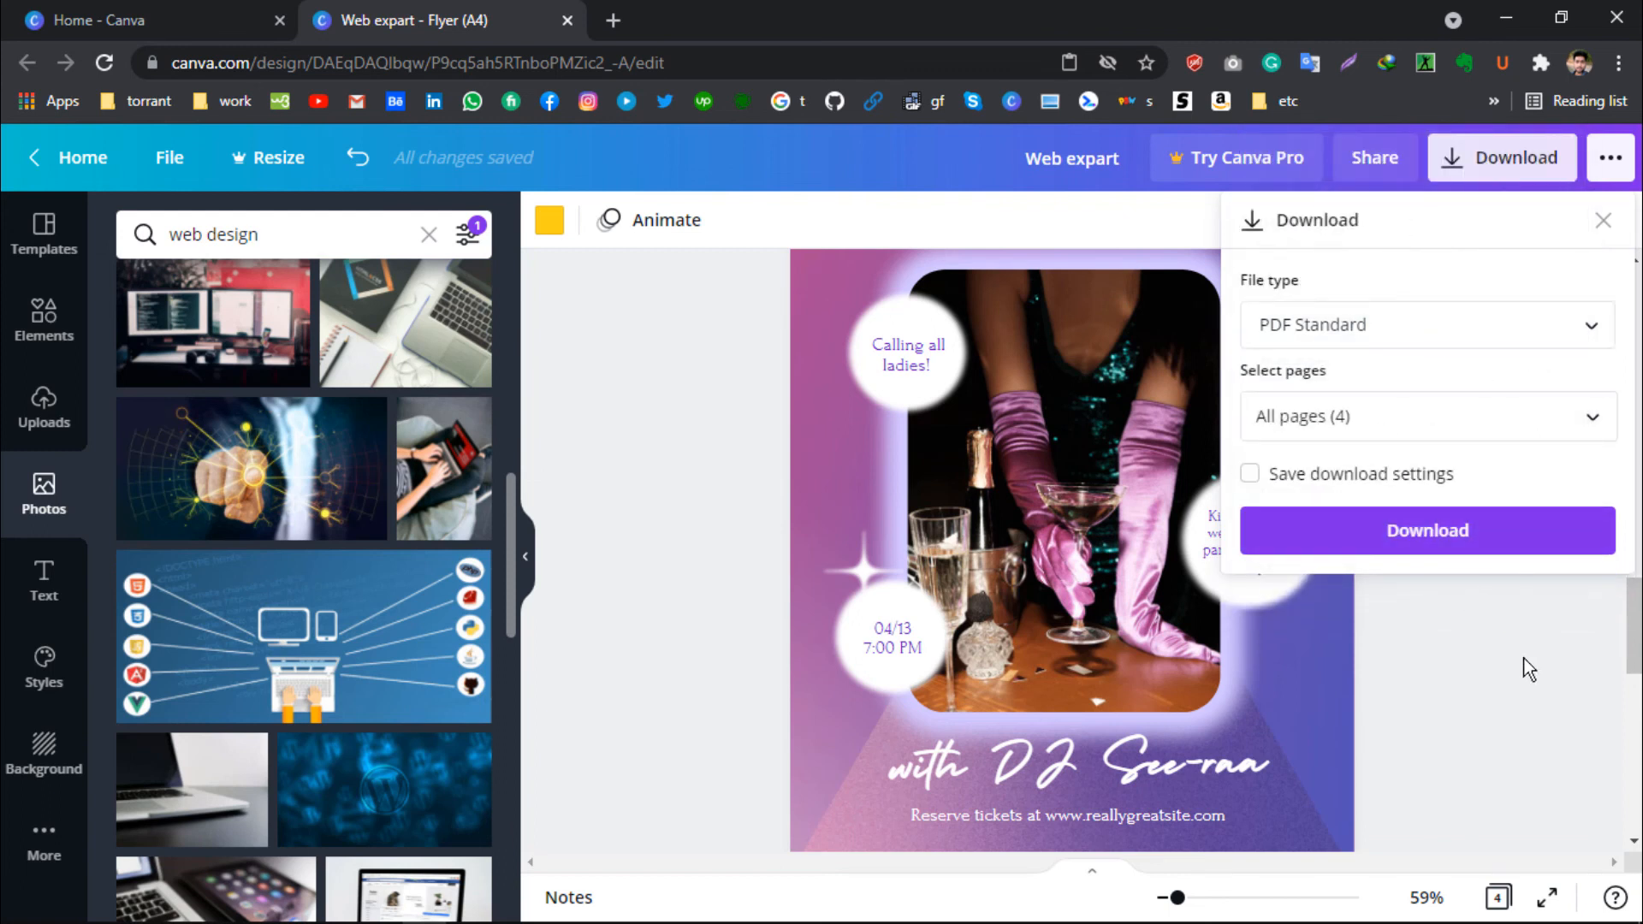
left_click(1528, 670)
scroll(978, 392, "down", 5)
left_click(99, 17)
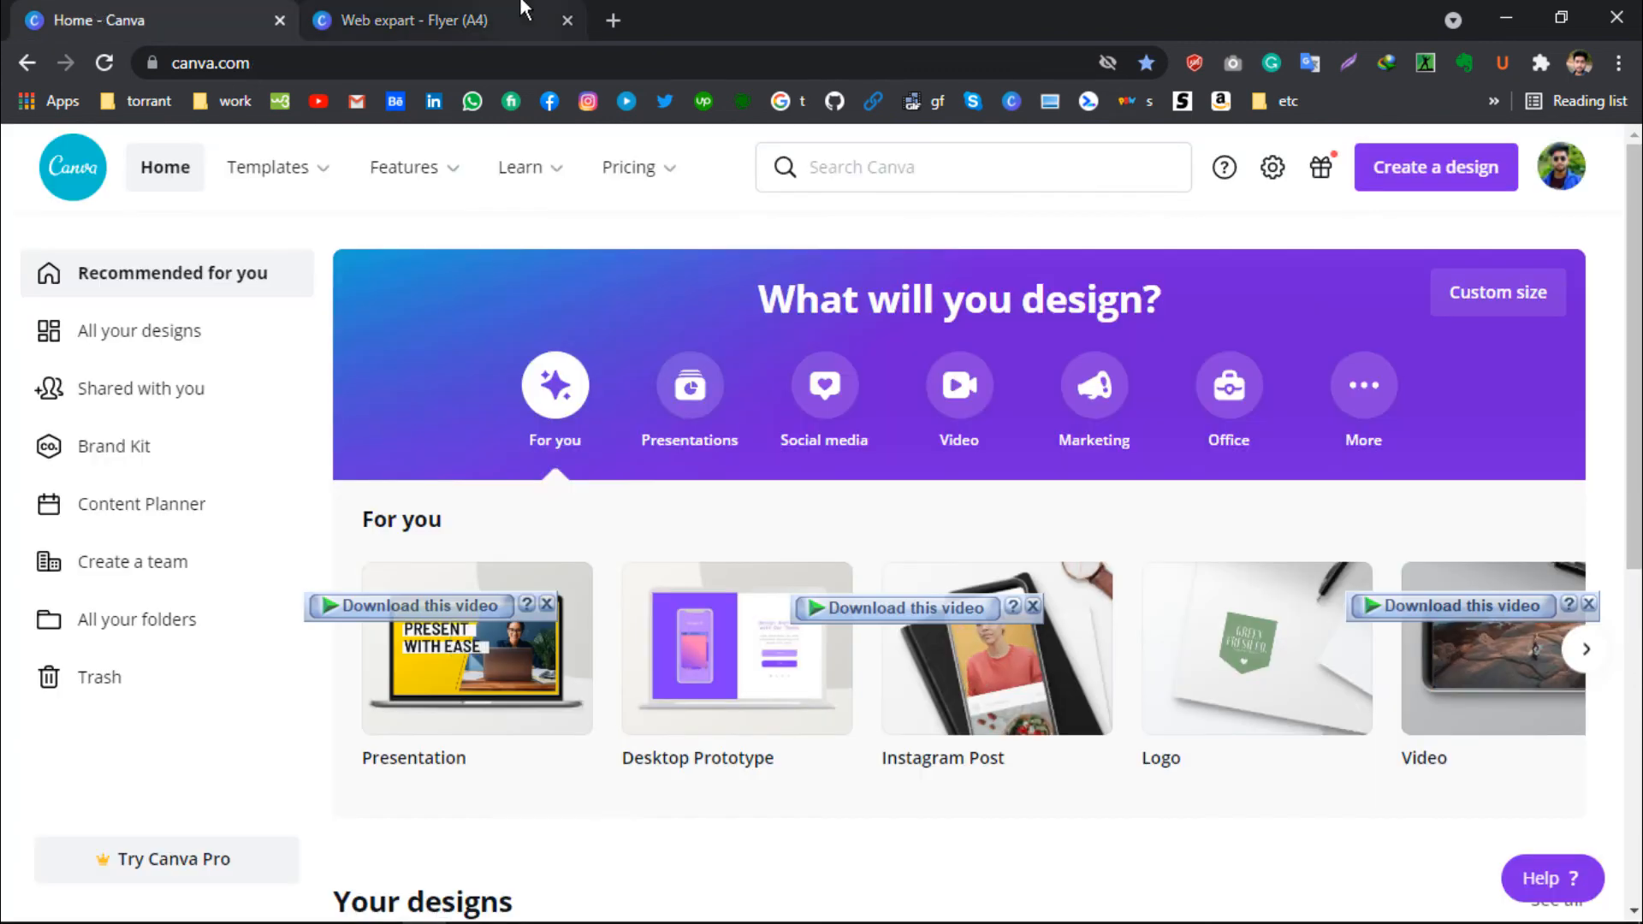
left_click(462, 12)
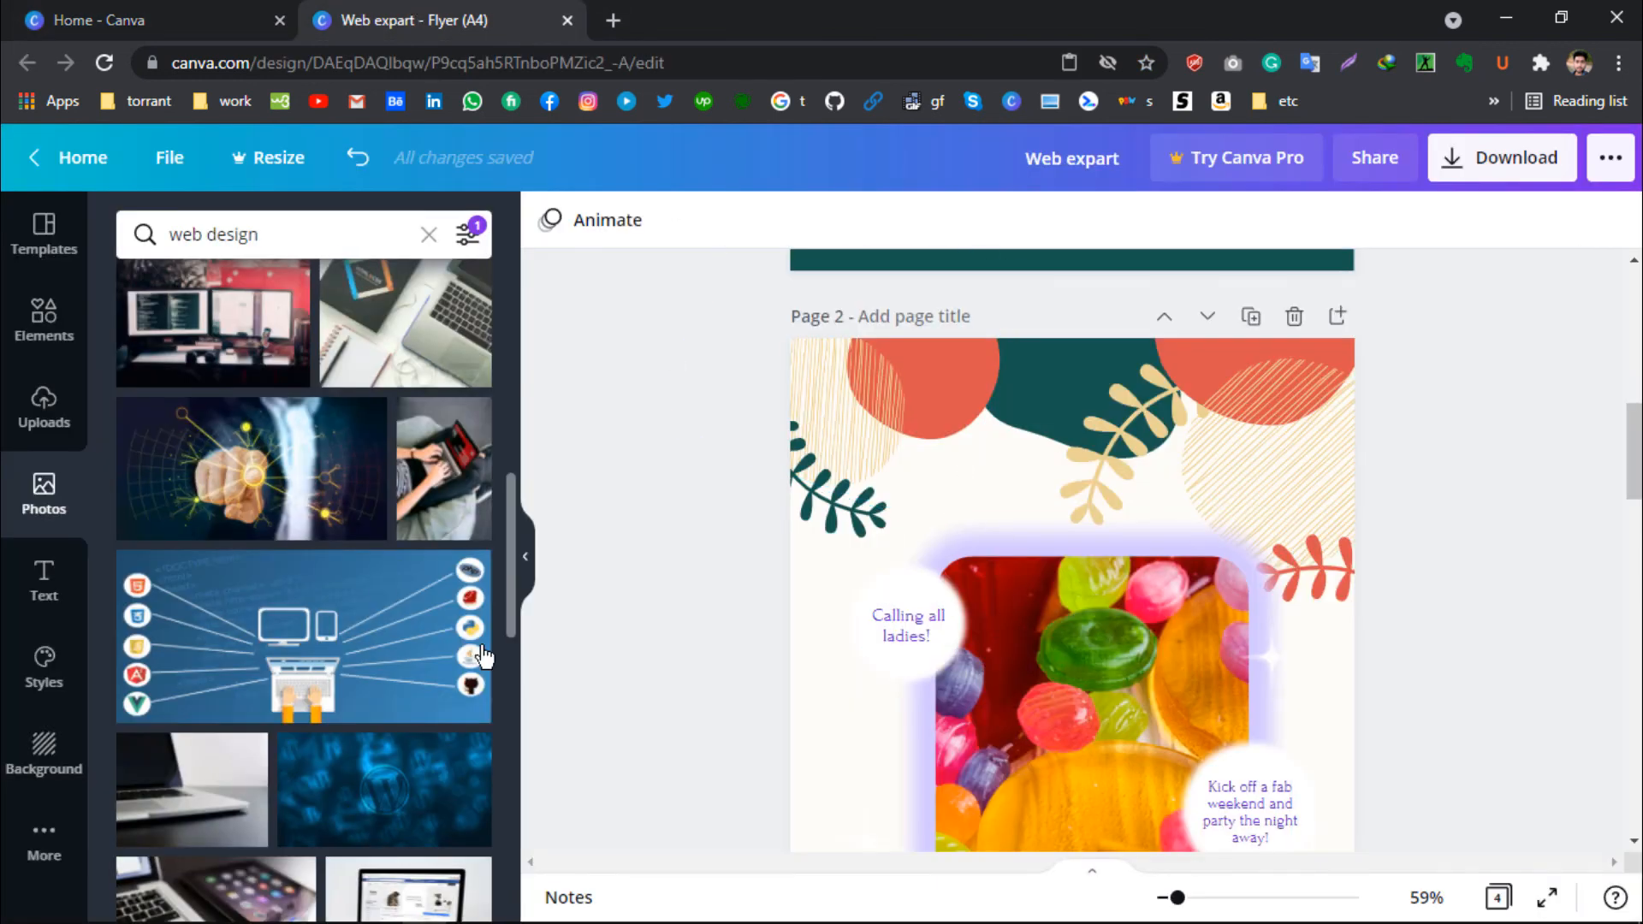
scroll(1030, 598, "up", 5)
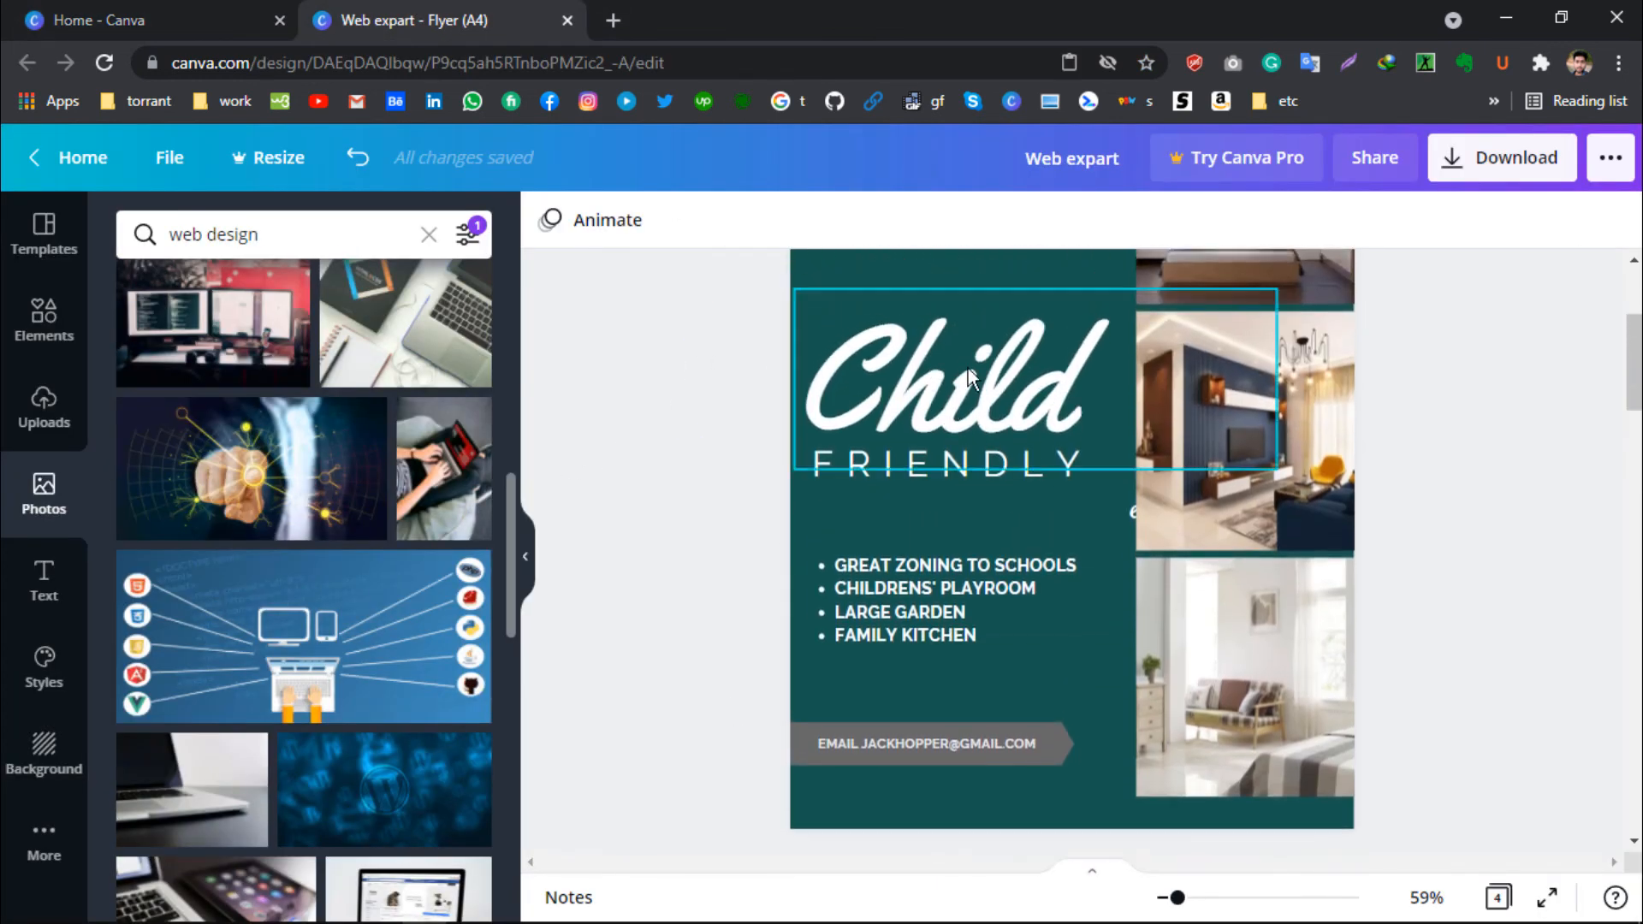
left_click(968, 368)
left_click(624, 221)
left_click(625, 221)
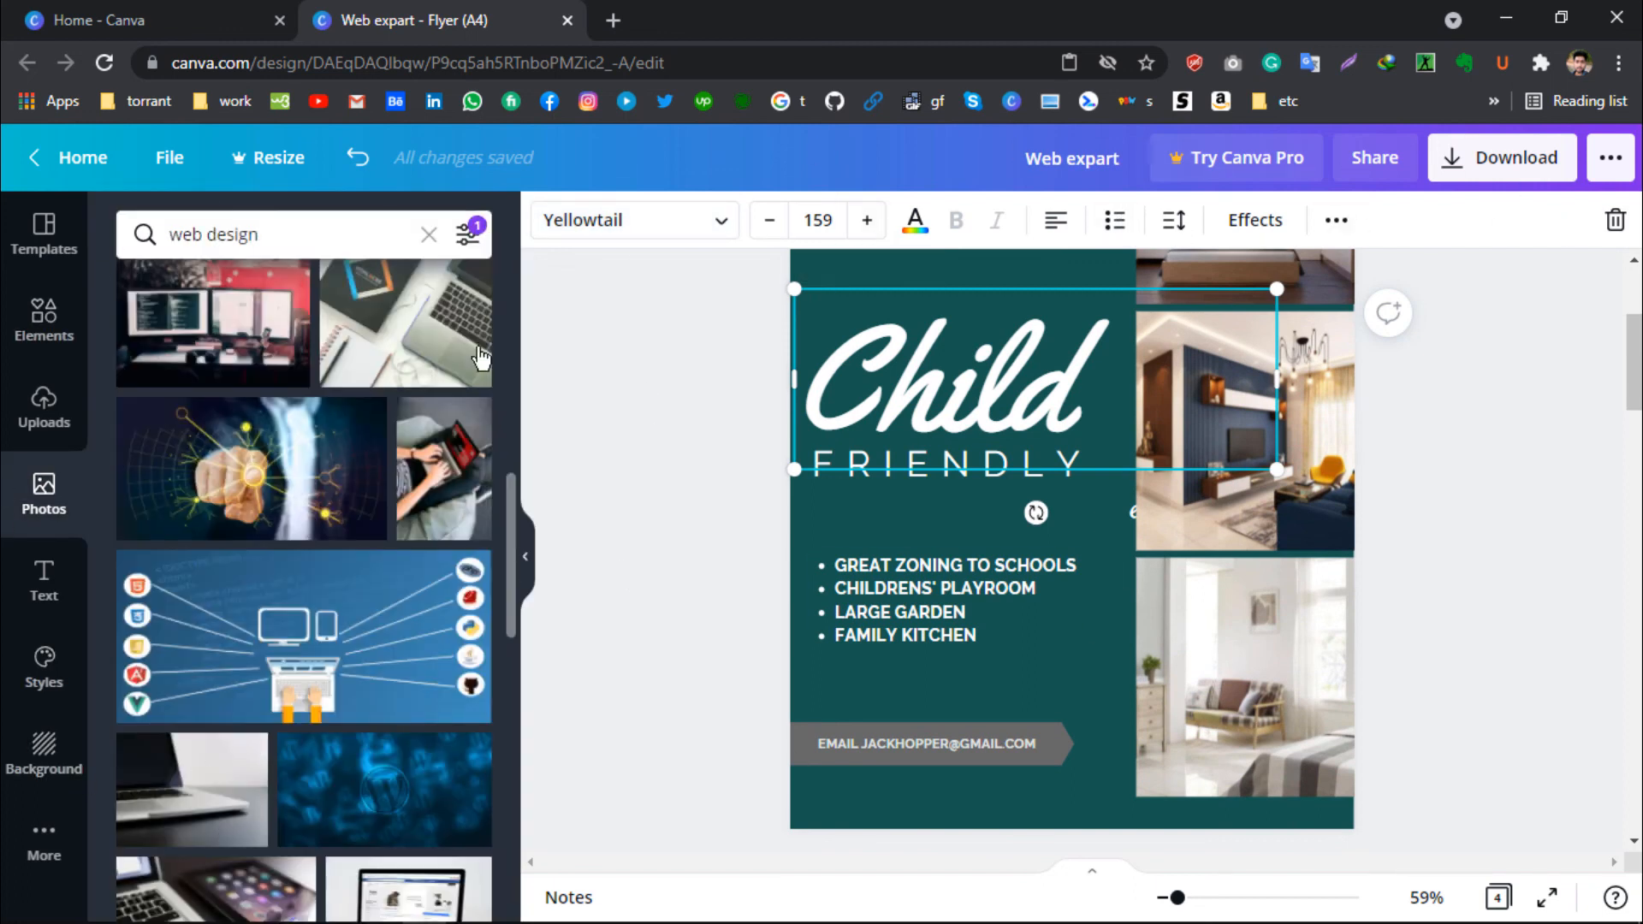
scroll(480, 358, "down", 3)
scroll(1385, 583, "down", 10)
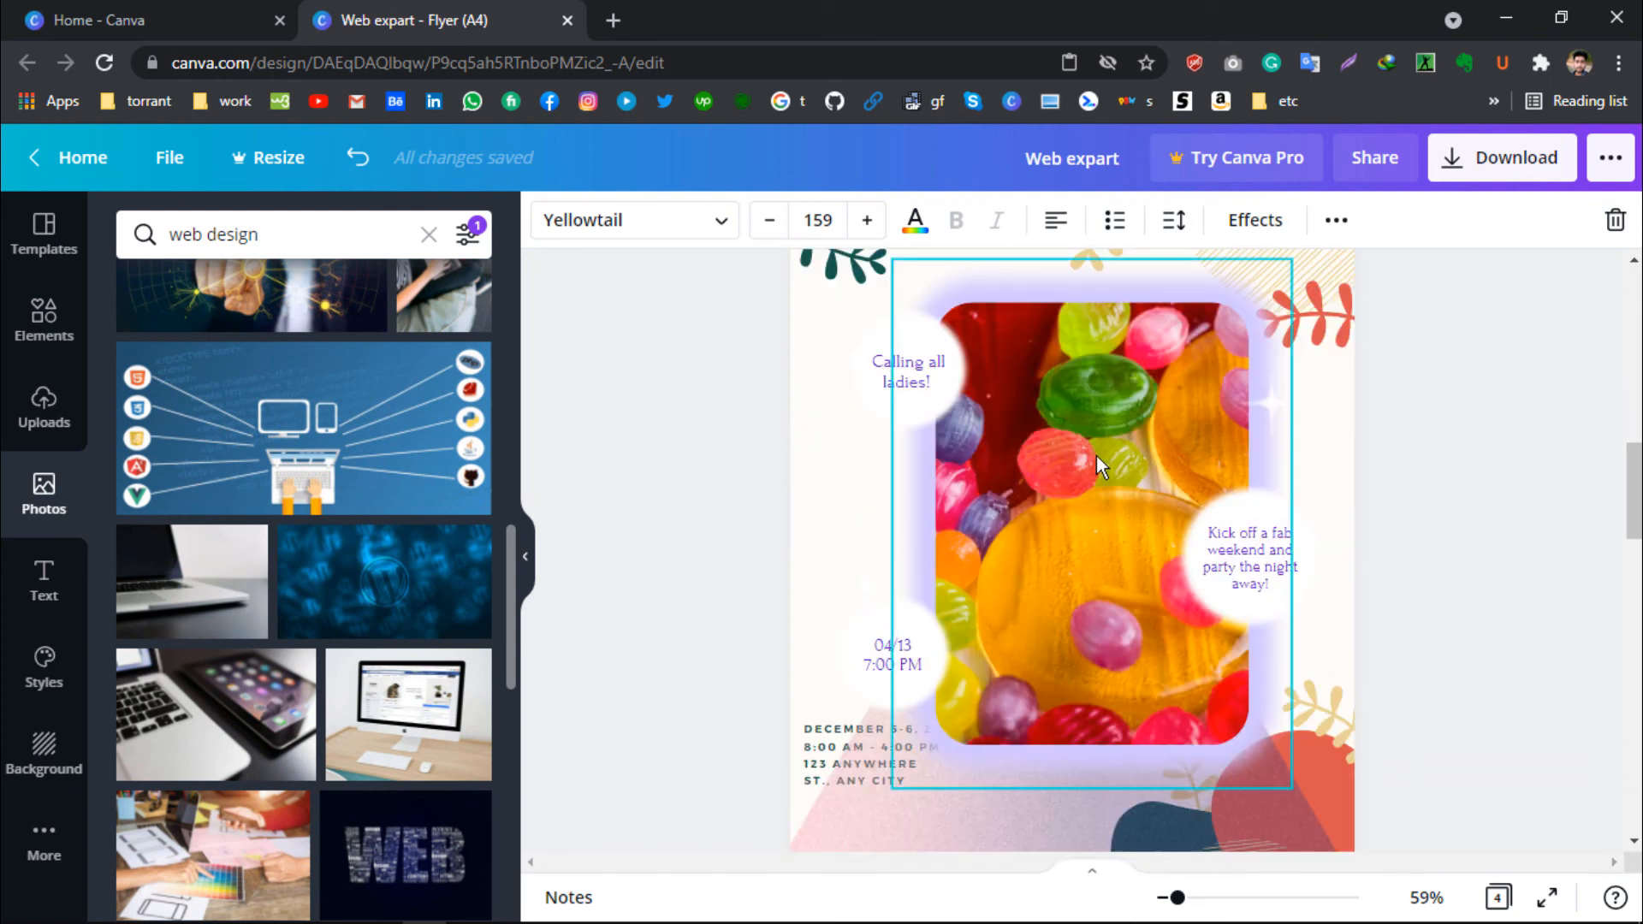
scroll(1097, 456, "down", 3)
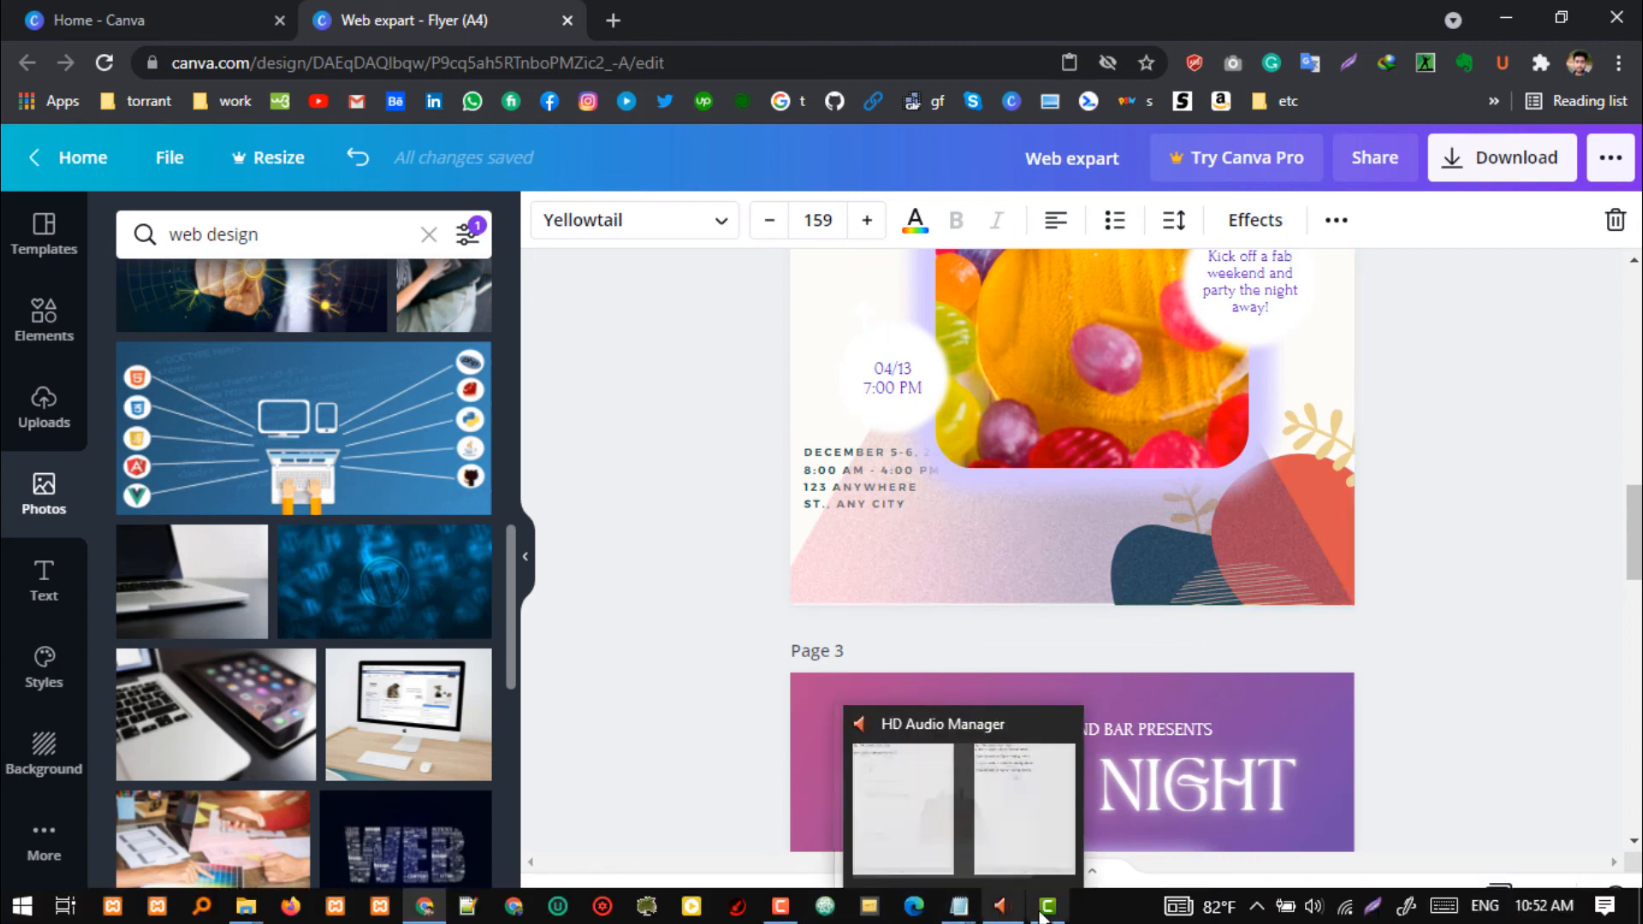
mouse_move(1037, 912)
left_click(780, 906)
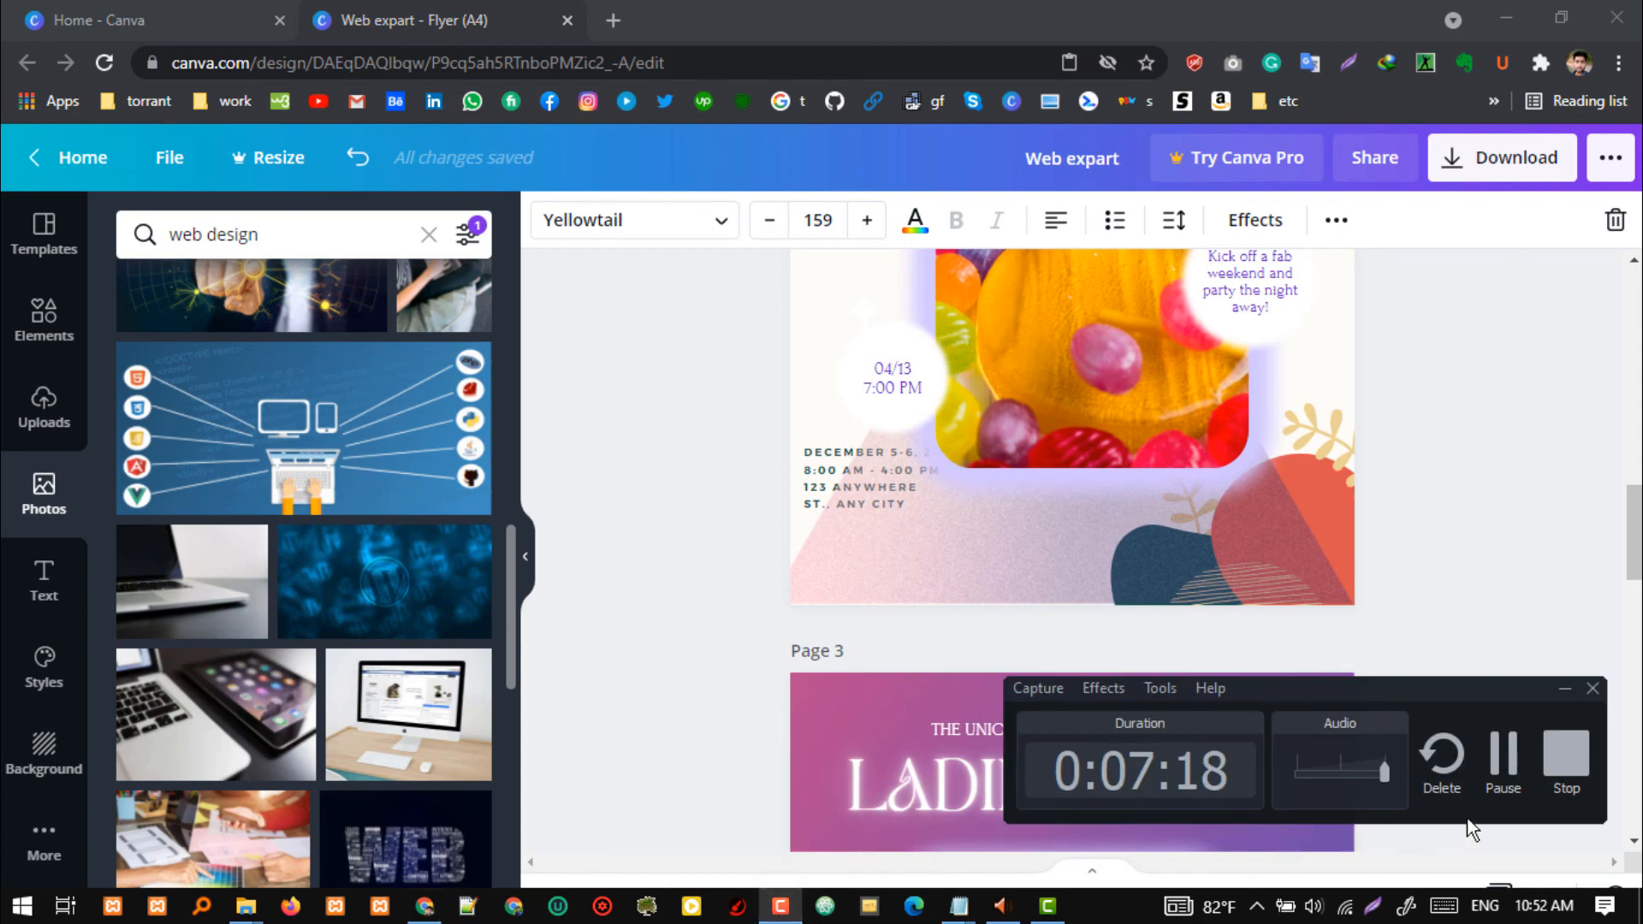
left_click(1567, 757)
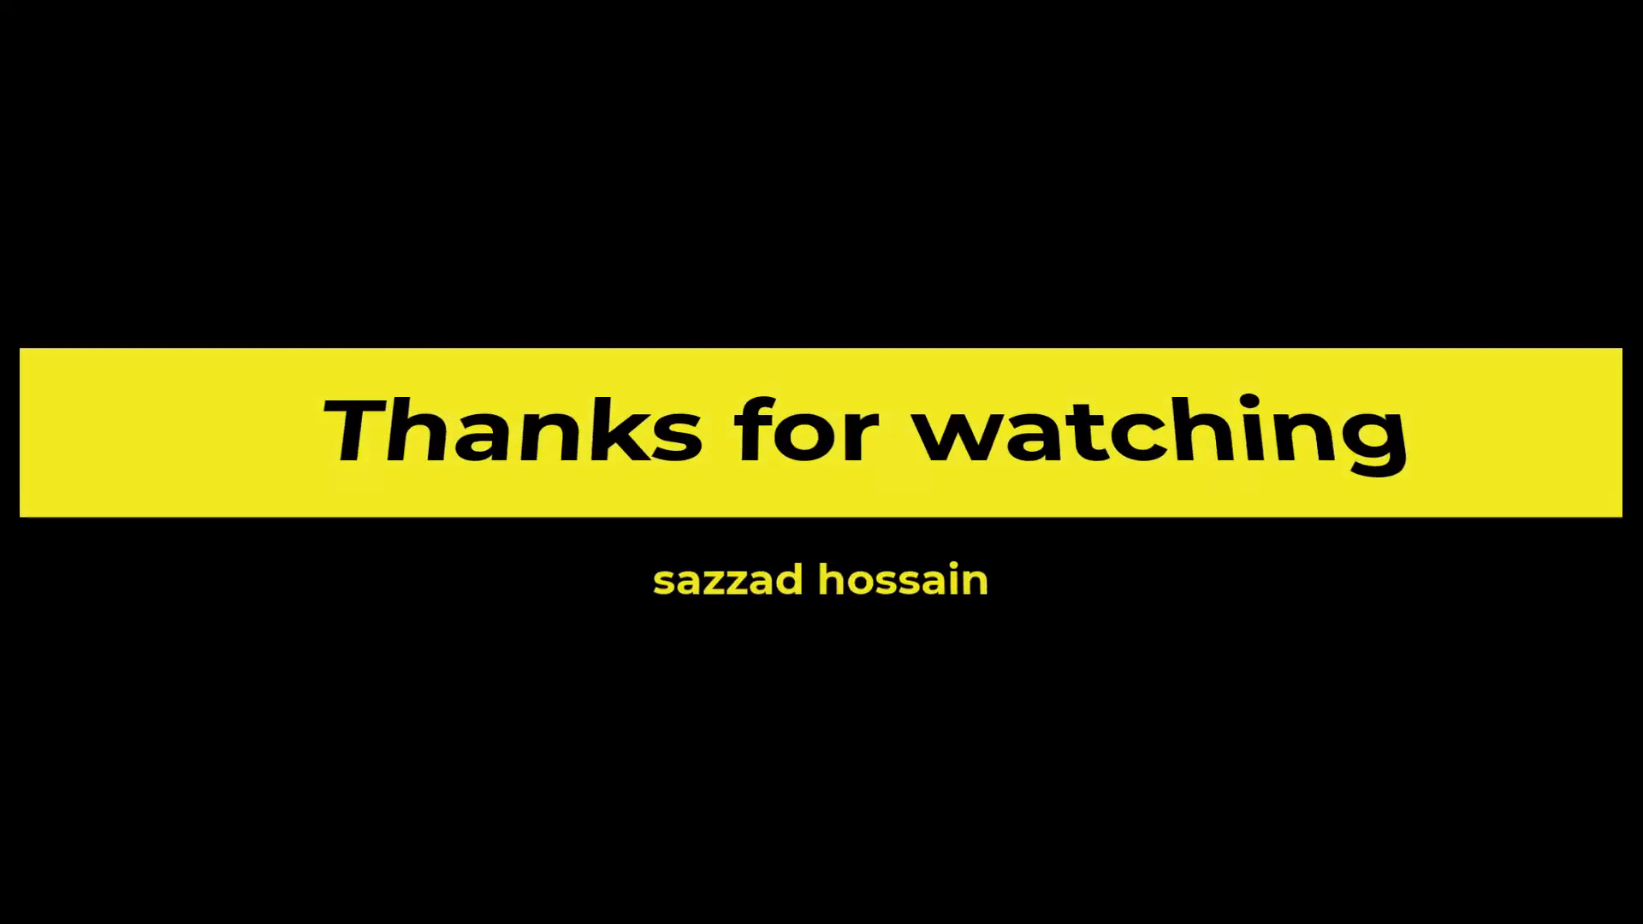